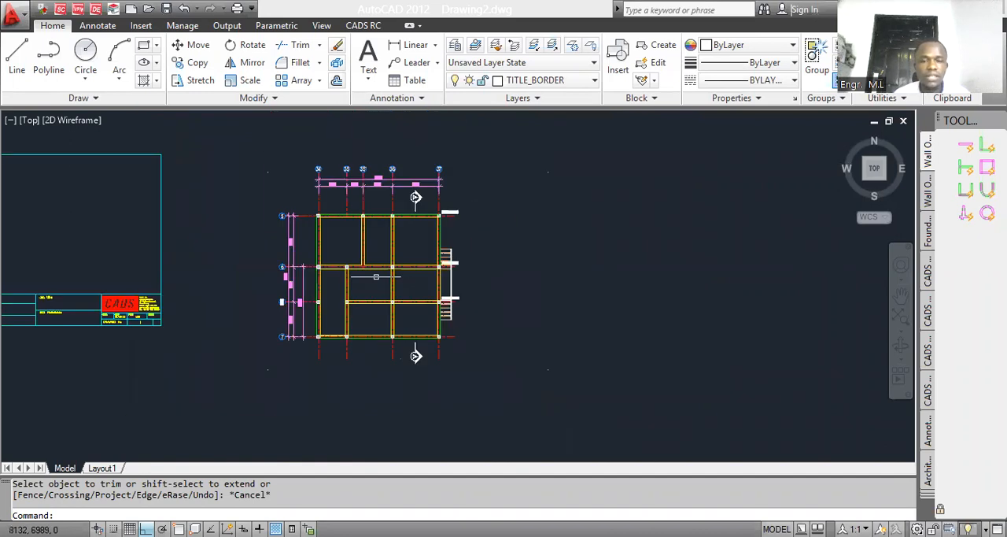
scroll(376, 234, "up", 3)
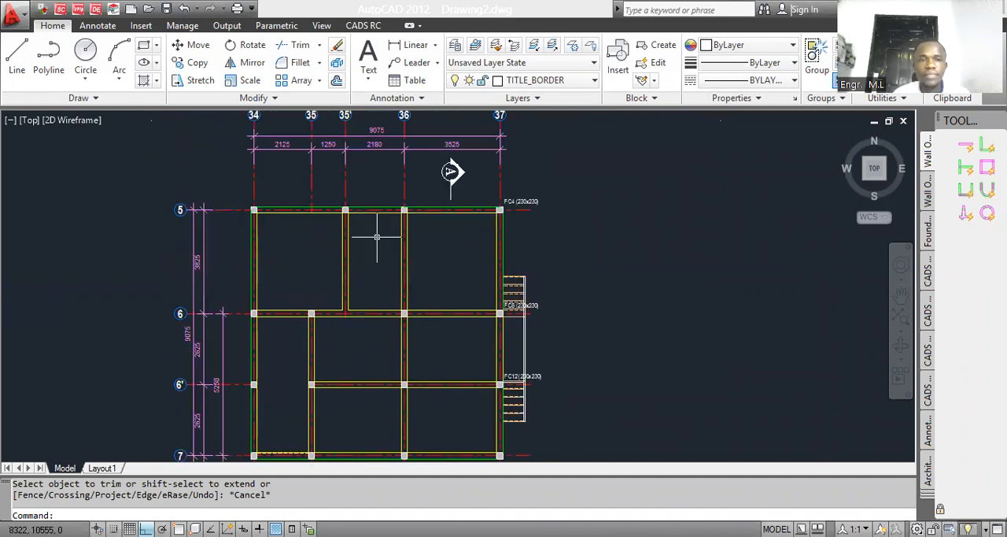
Step: Set up a Standard A3 drawing sheet in model space at scale 1:50 with one drawing unit equal to 1 mm
left_click(362, 25)
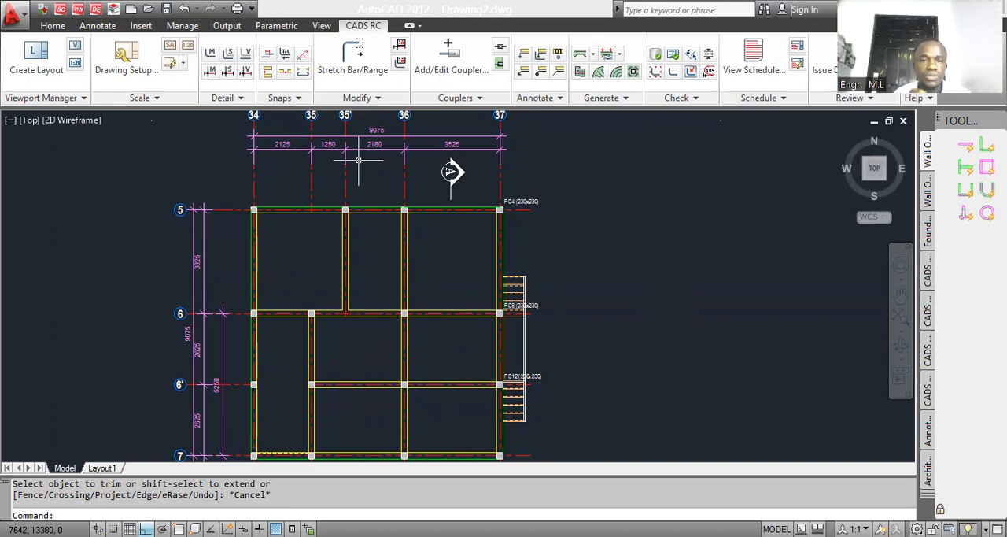
left_click(135, 71)
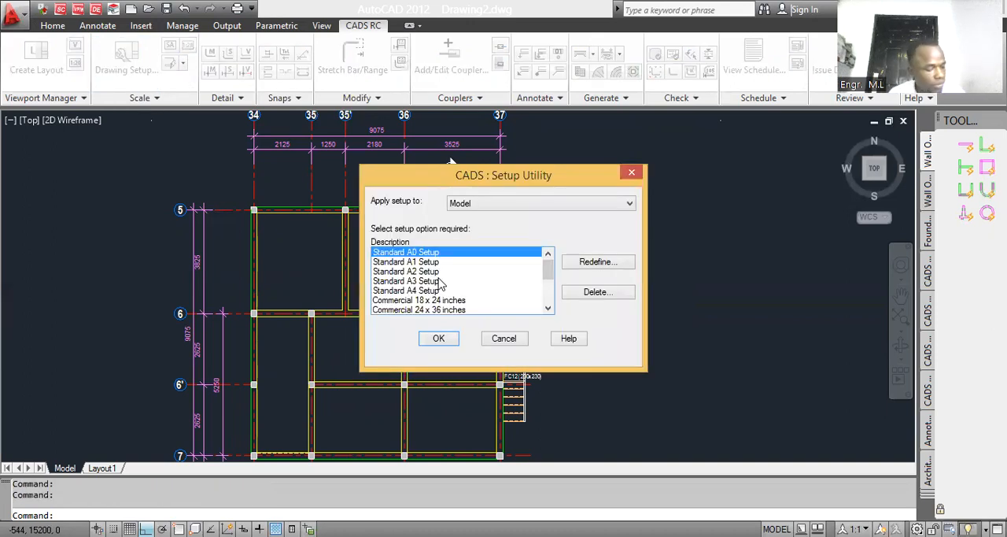
left_click(429, 281)
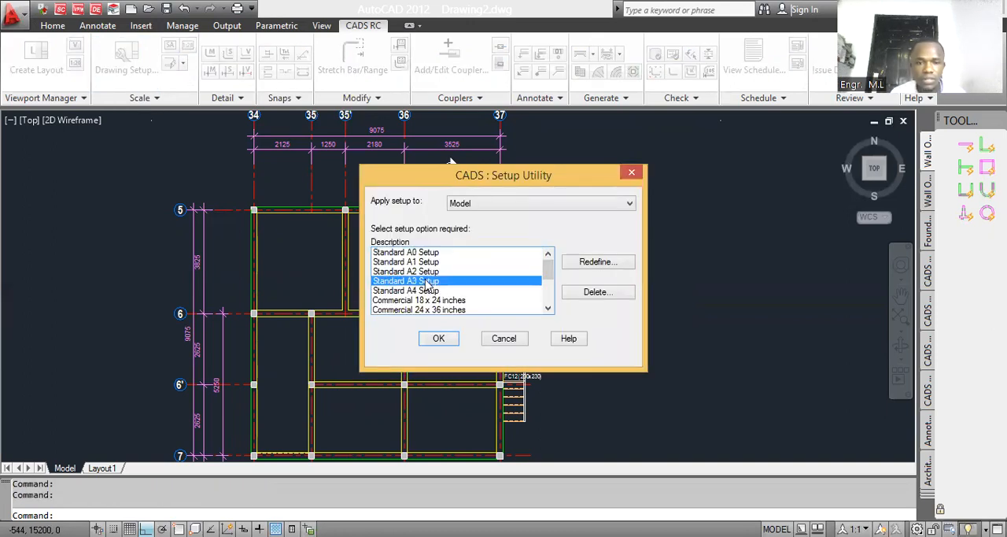
left_click(439, 338)
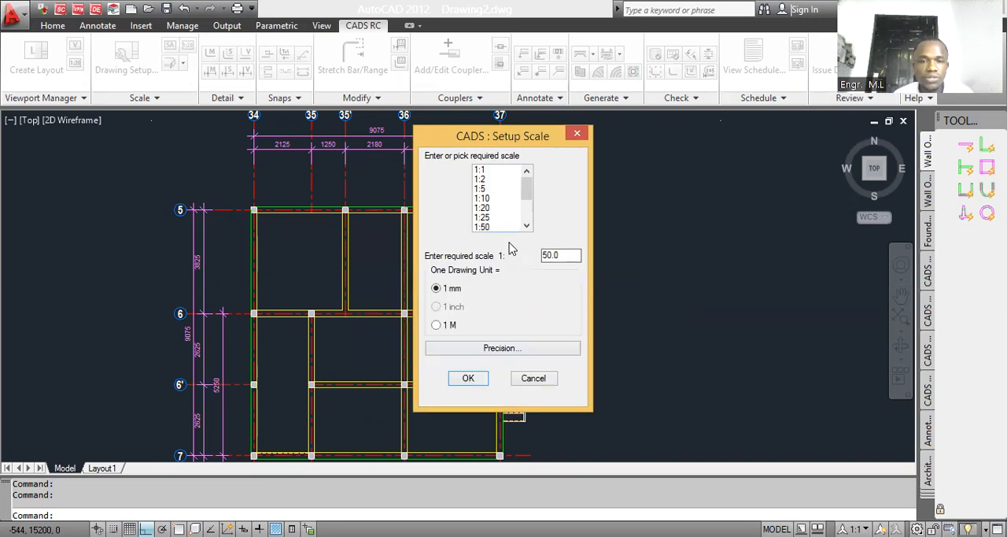
left_click(484, 228)
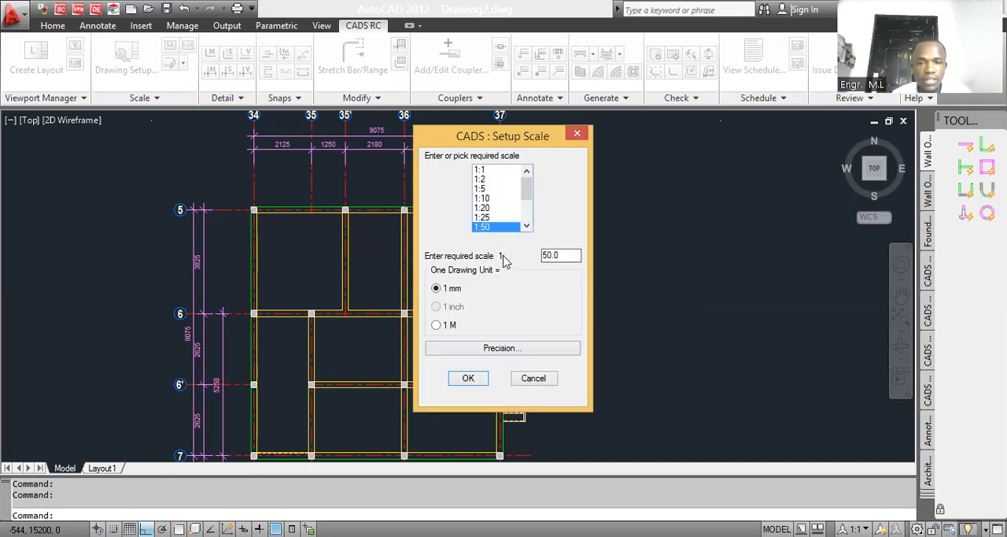
left_click(468, 379)
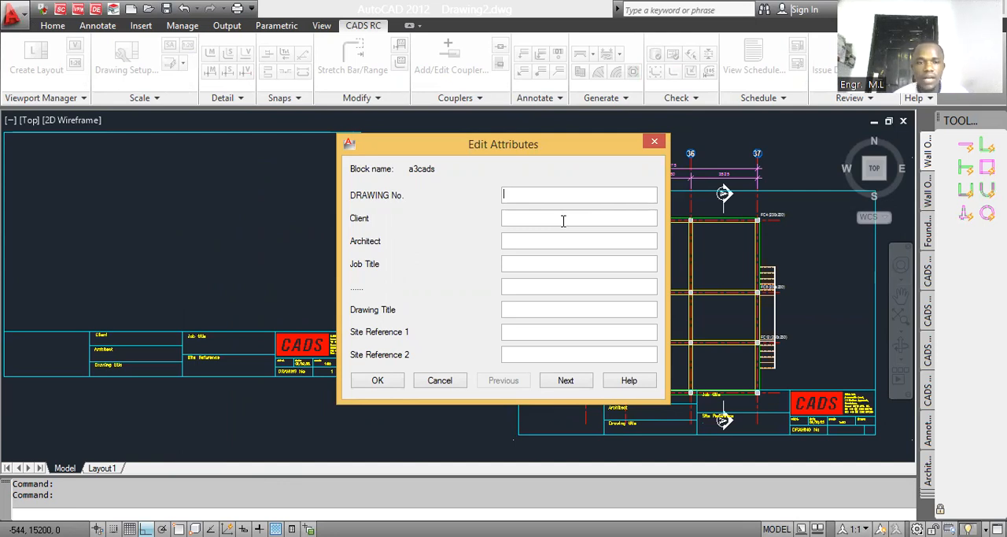
Step: Fill in the title block's Site Reference 1 as GROUND SLAB R.C and Site Reference 2 as OVERVIEW
left_click(522, 333)
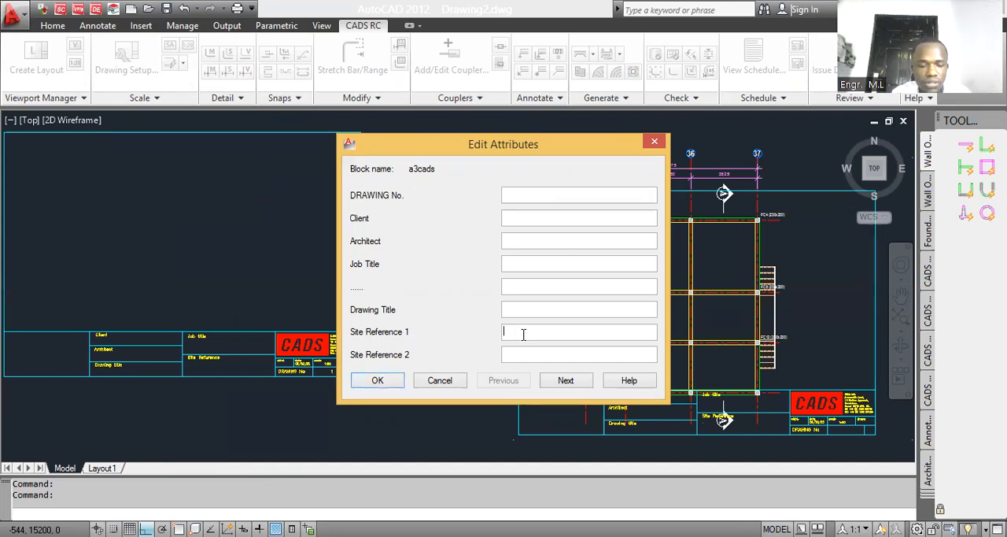
type("GR")
key("BackSpace")
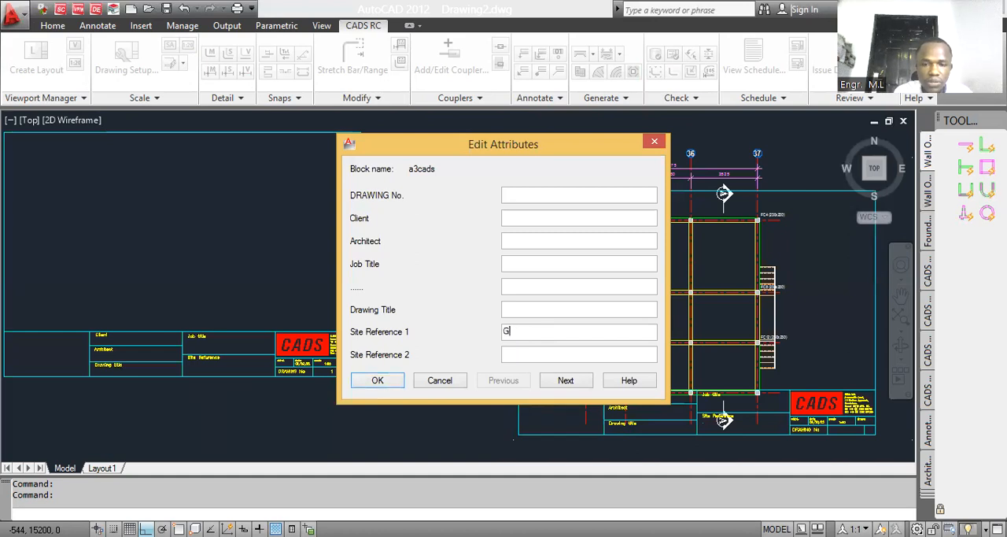
type("ROUN")
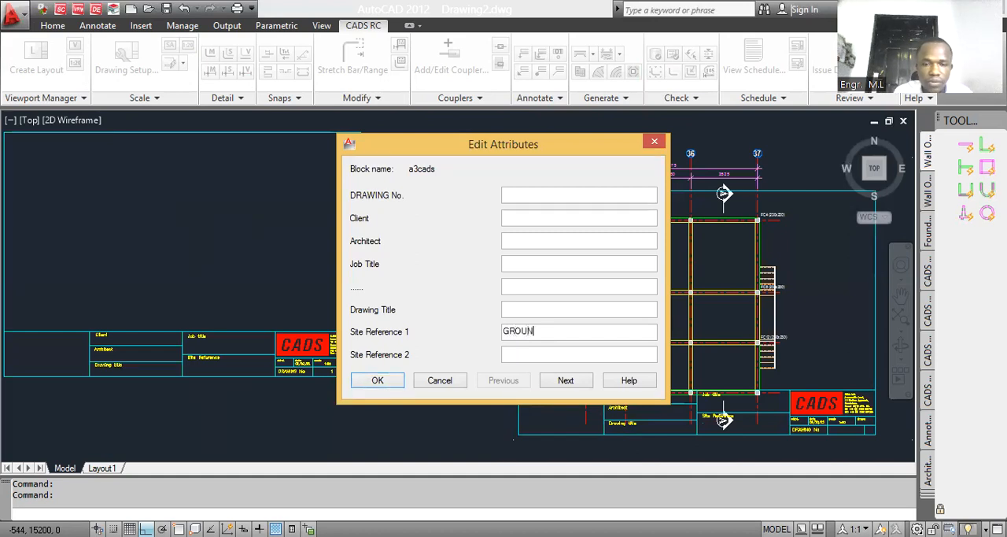
type("D SLAB R.C")
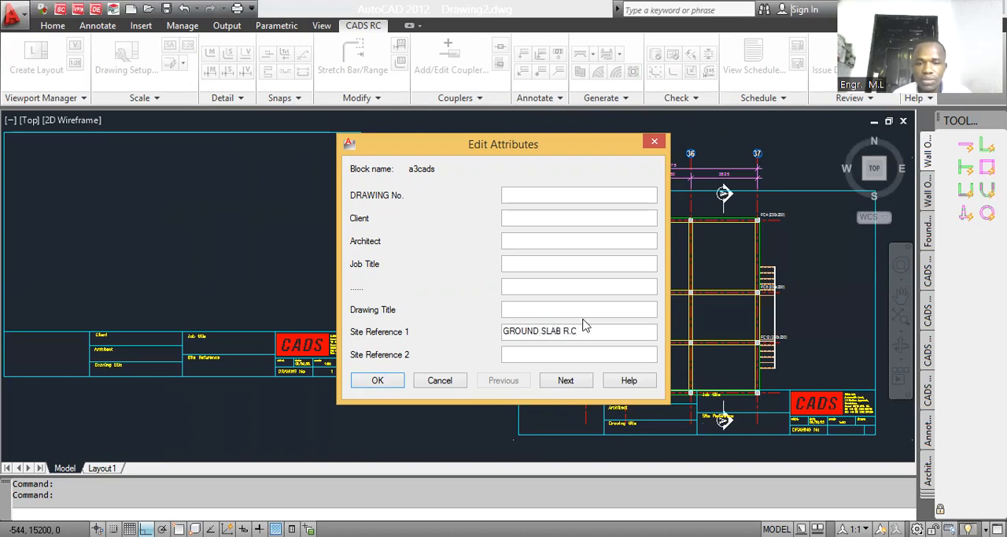
left_click(570, 355)
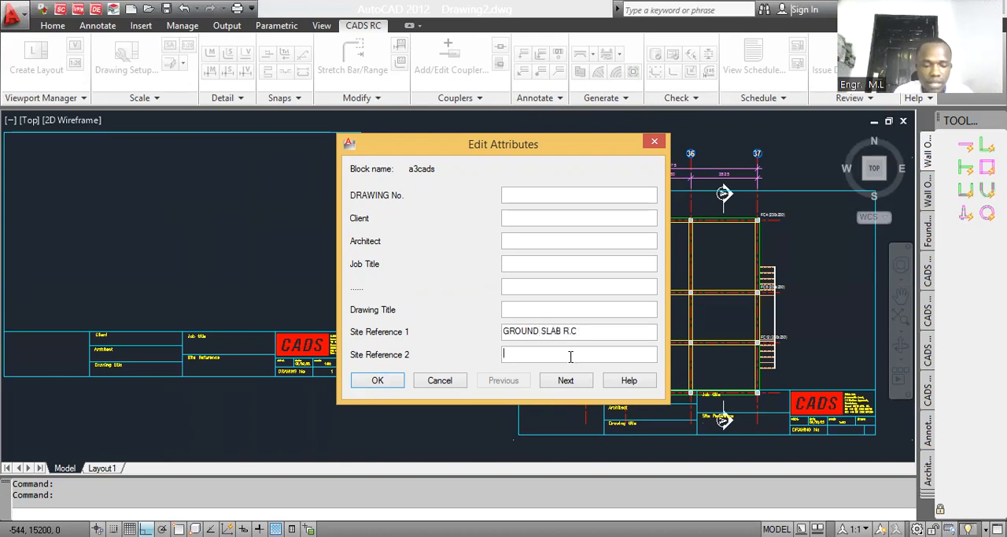
type("OVERVIEW")
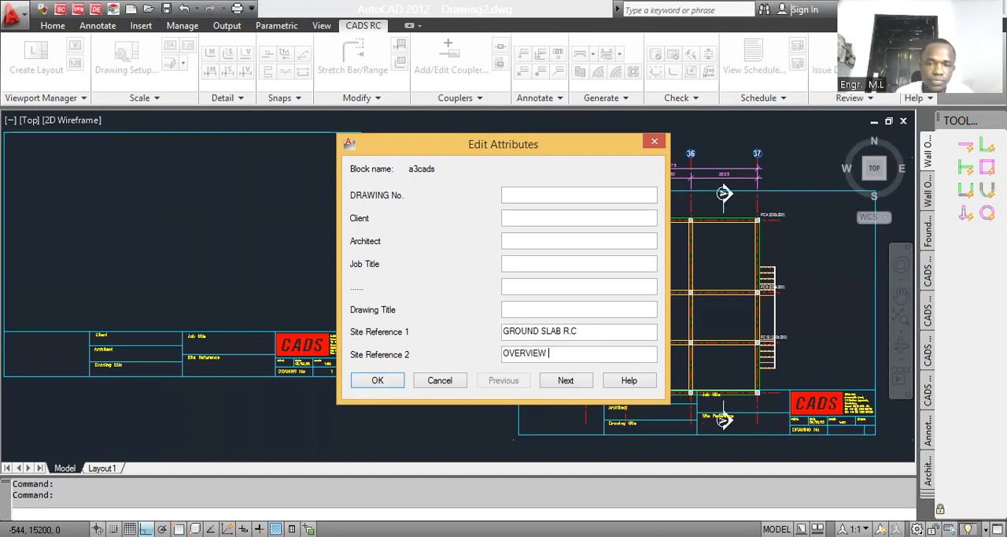
Step: Enter the drafter's name in the title block's Drawn By attribute and set the drawing sheet number to 12
left_click(557, 385)
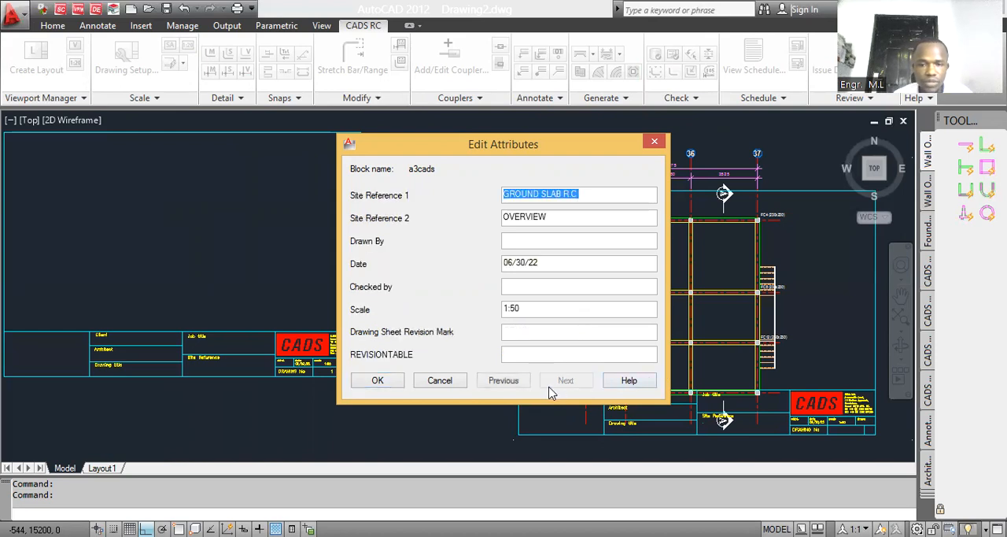
left_click(557, 240)
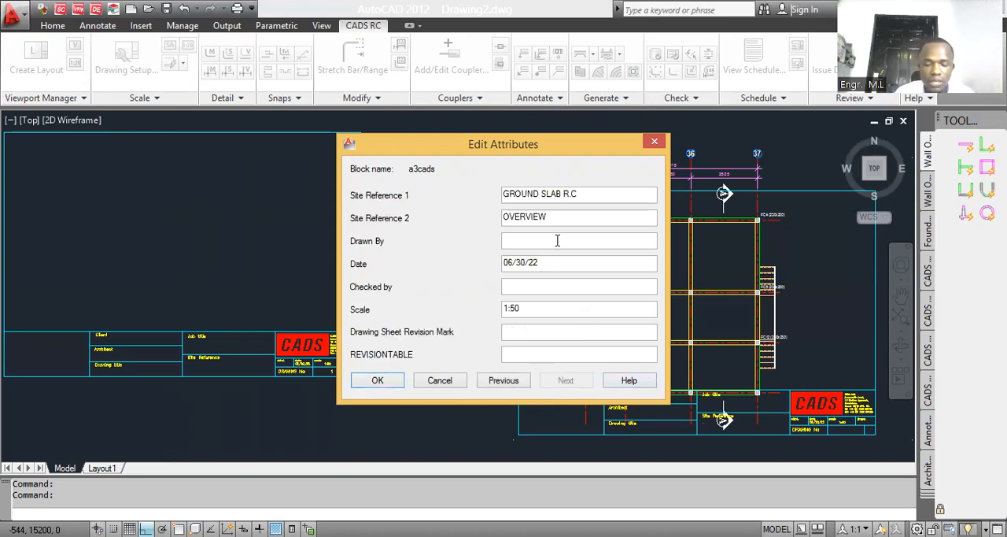
type("MOSES")
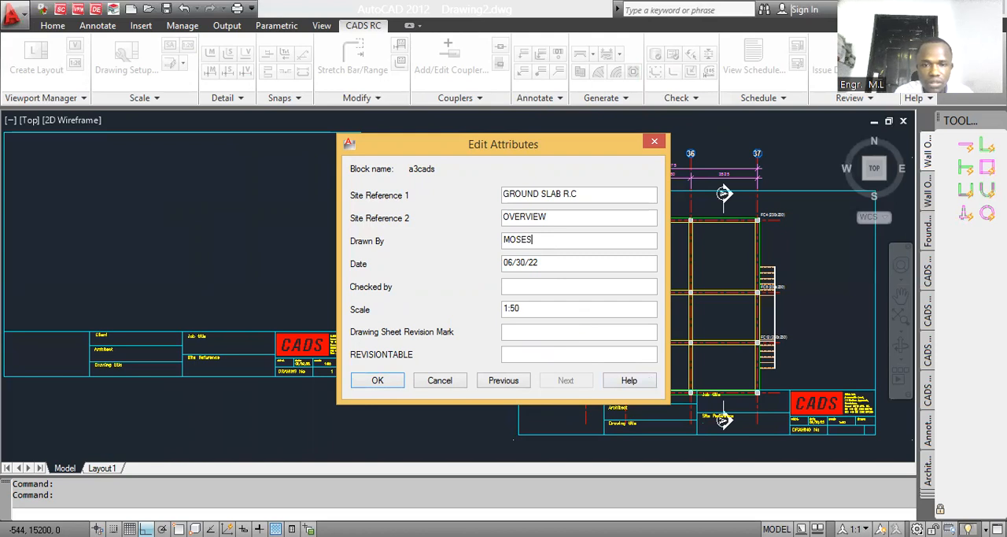
type(".LAWE")
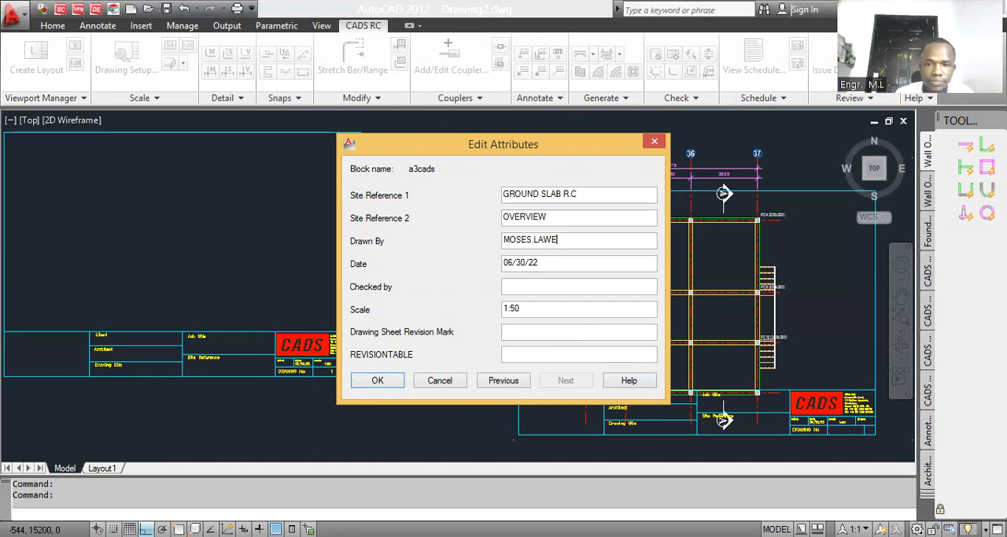
key("BackSpace")
key("BackSpace")
key("BackSpace")
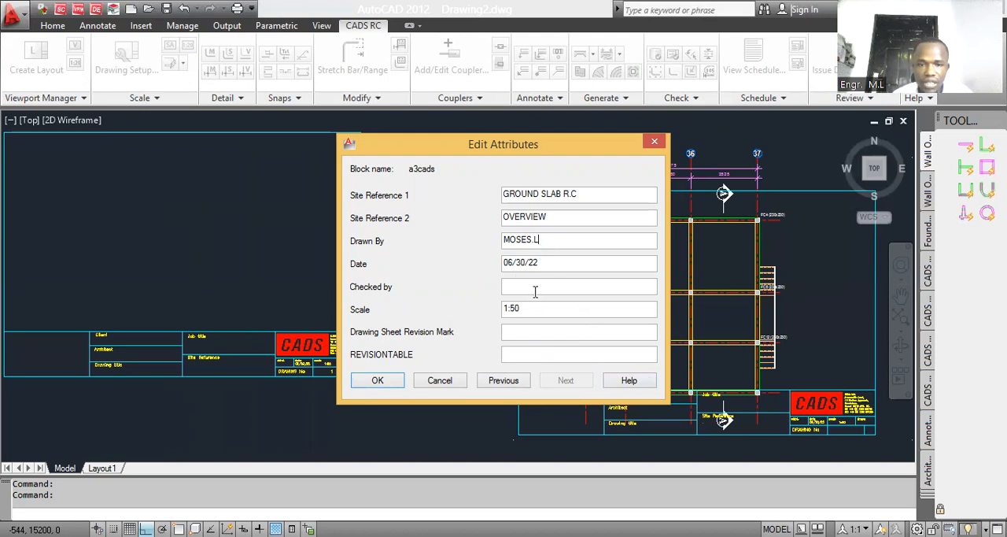
left_click(381, 381)
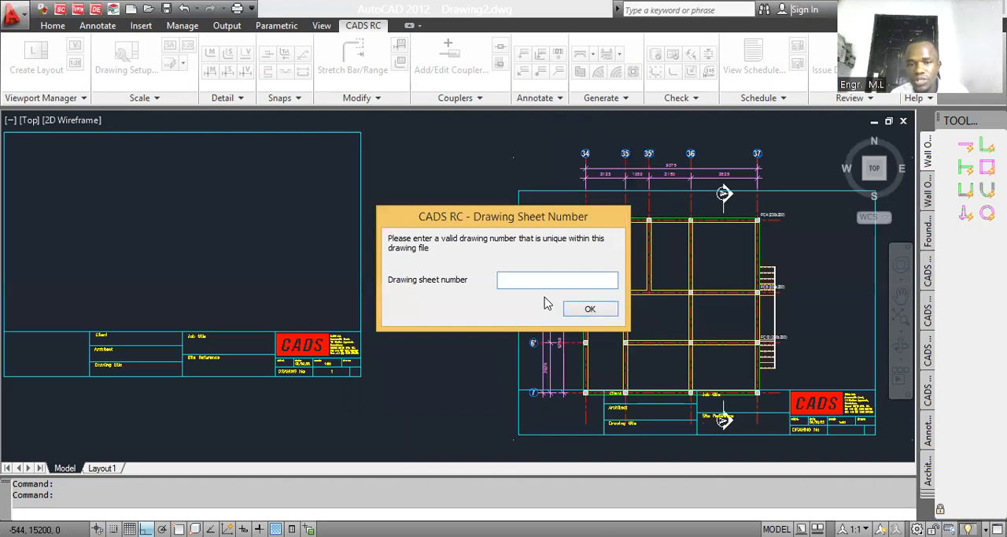
type("12")
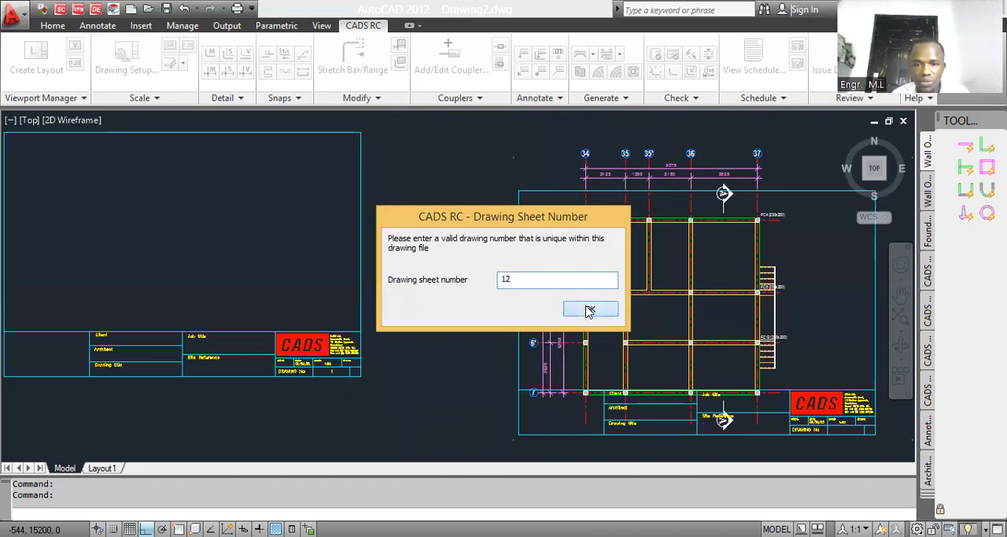
left_click(587, 309)
Step: Move the new A3 sheet 12 off the floor plan to the empty area left of the blank sheet
scroll(472, 303, "down", 3)
scroll(631, 338, "up", 3)
scroll(632, 340, "up", 3)
scroll(630, 346, "down", 2)
scroll(562, 378, "up", 2)
scroll(879, 426, "up", 1)
scroll(676, 417, "down", 3)
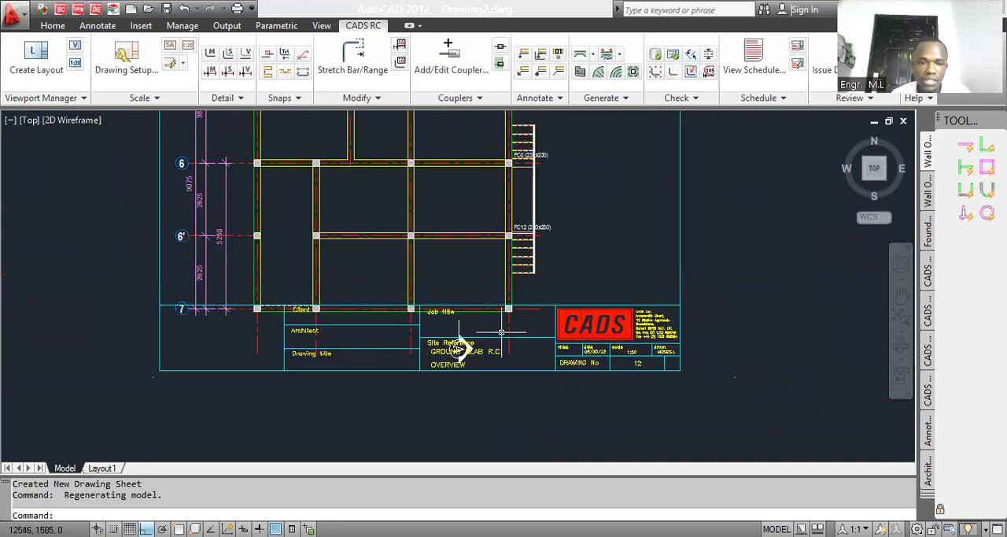
scroll(464, 354, "down", 2)
scroll(527, 273, "up", 2)
left_click(574, 275)
left_click(568, 281)
type("M")
key("Return")
left_click(594, 296)
scroll(543, 299, "down", 2)
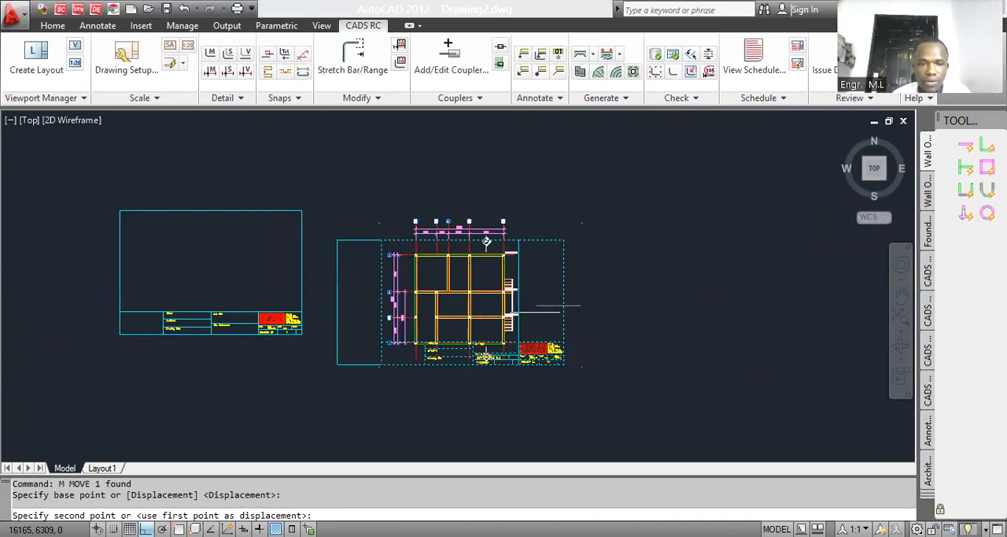
scroll(559, 305, "down", 2)
left_click(67, 306)
Step: Move the blank sheet with drawing number 1 farther left, away from the floor plan
scroll(262, 315, "up", 5)
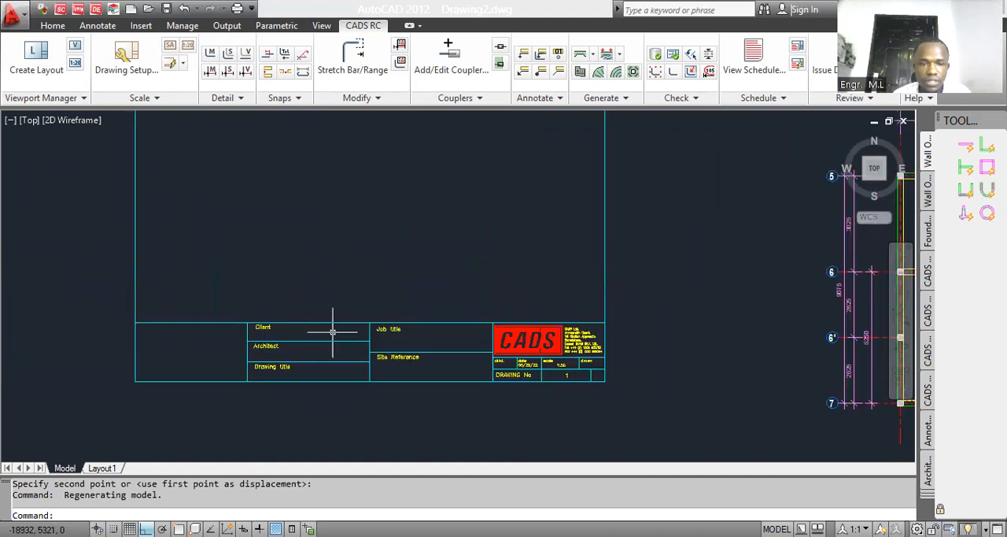
scroll(411, 322, "down", 5)
type("M")
key("Return")
left_click(495, 366)
left_click(473, 335)
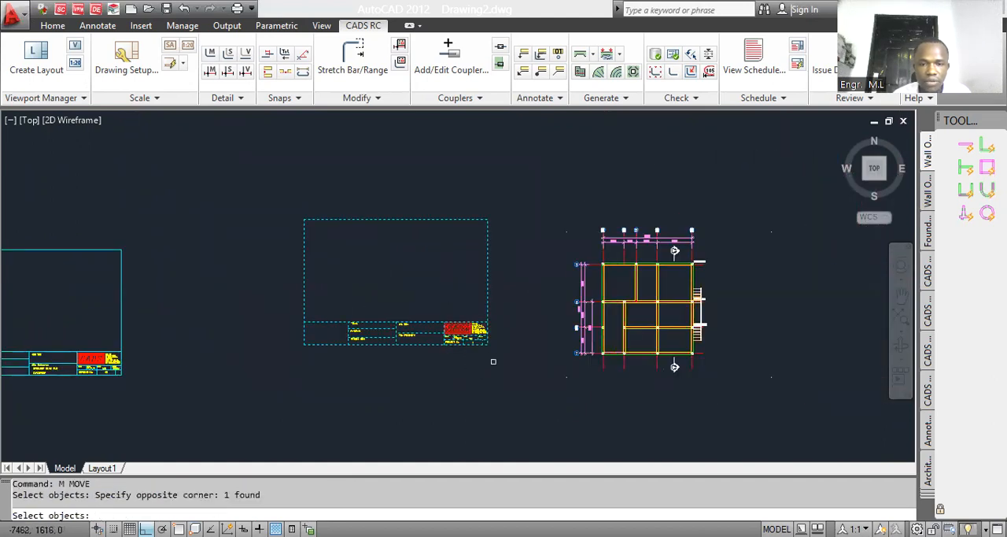
key("Return")
left_click(488, 361)
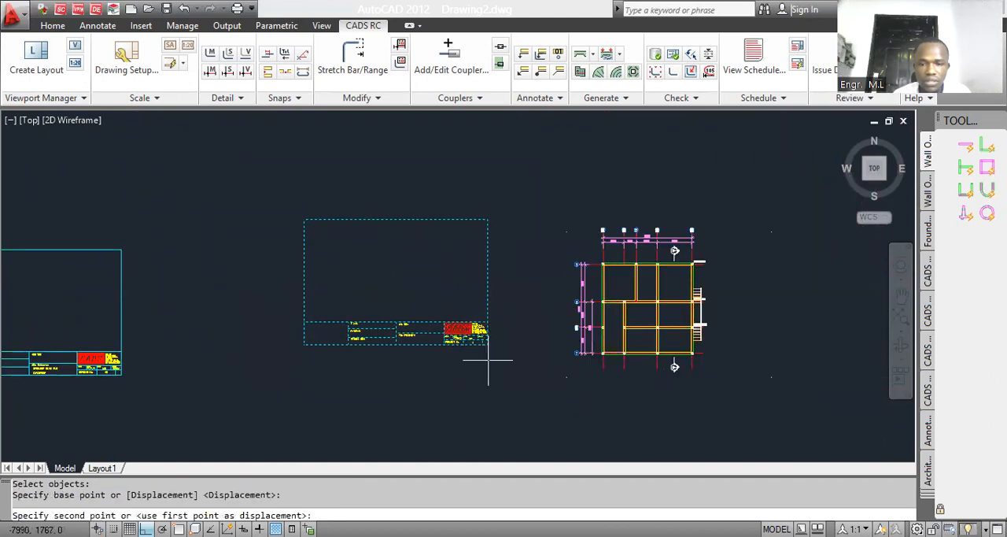
left_click(63, 236)
Step: Start a new-mark reinforcement range for the floor plan using the Single Fixed Pitch range type
scroll(63, 228, "up", 1)
scroll(748, 331, "up", 4)
scroll(352, 306, "down", 3)
scroll(554, 264, "up", 12)
scroll(590, 263, "down", 9)
scroll(428, 285, "up", 6)
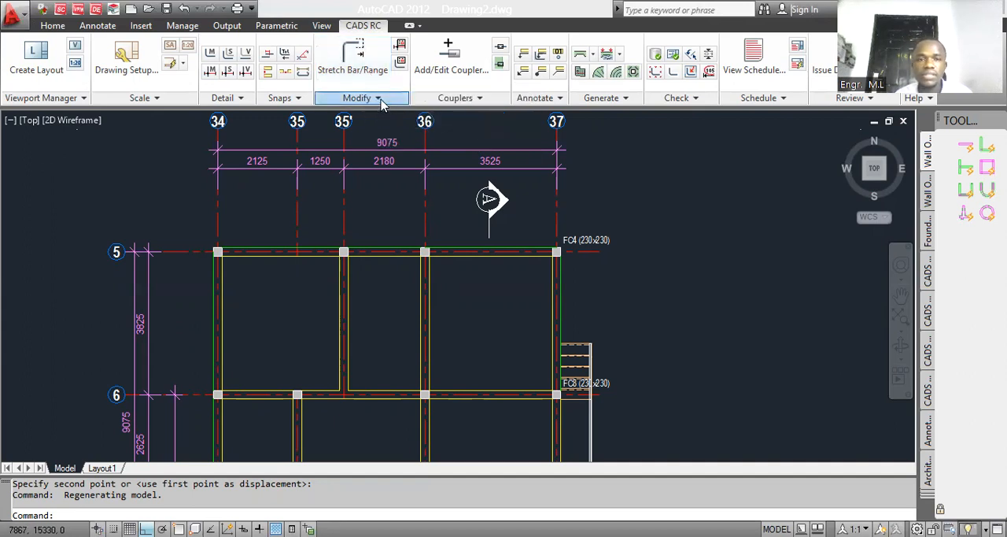
left_click(380, 101)
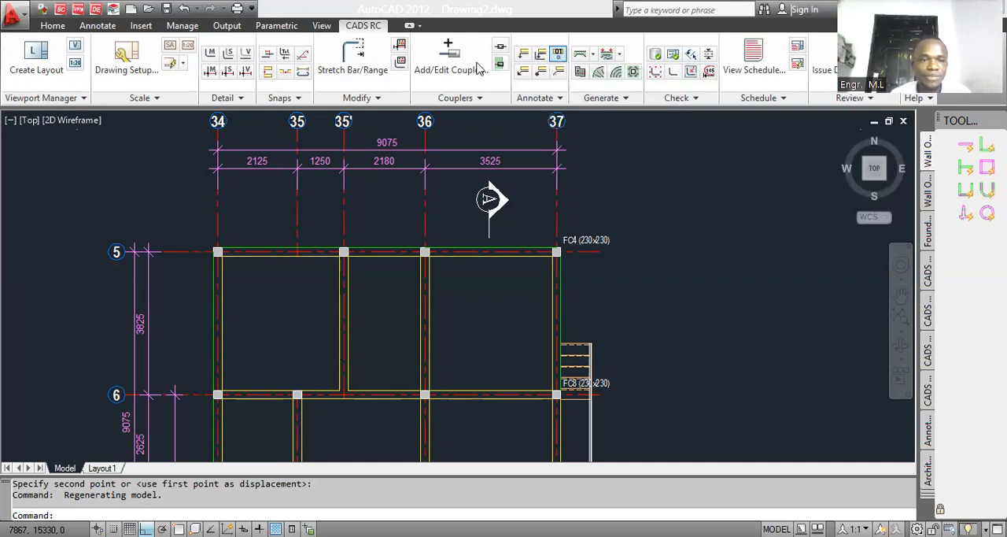
left_click(210, 73)
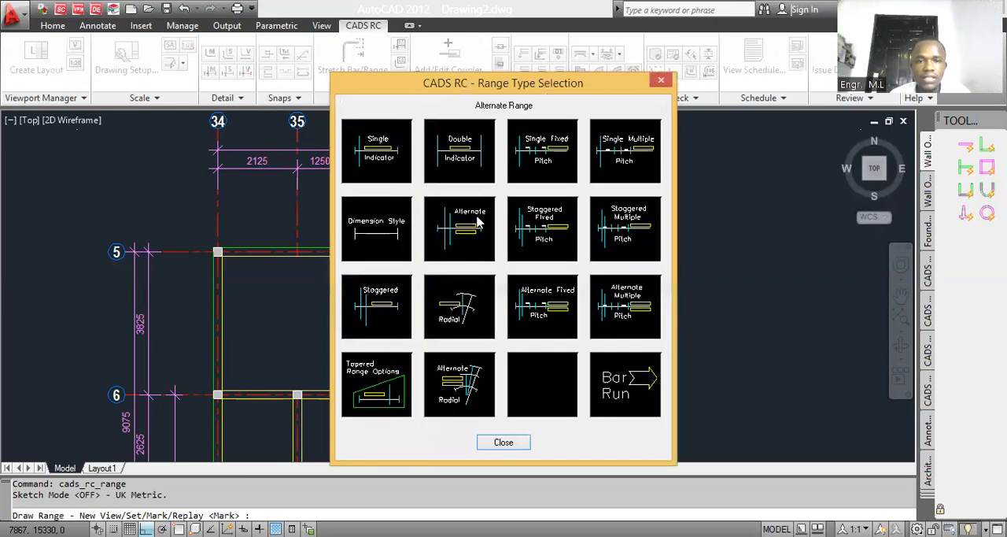
left_click(553, 160)
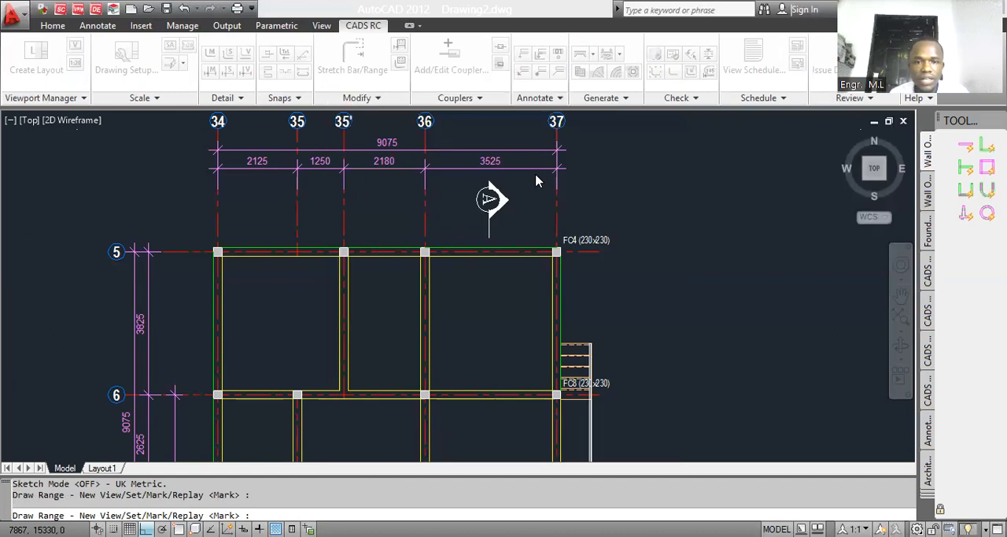
left_click(508, 221)
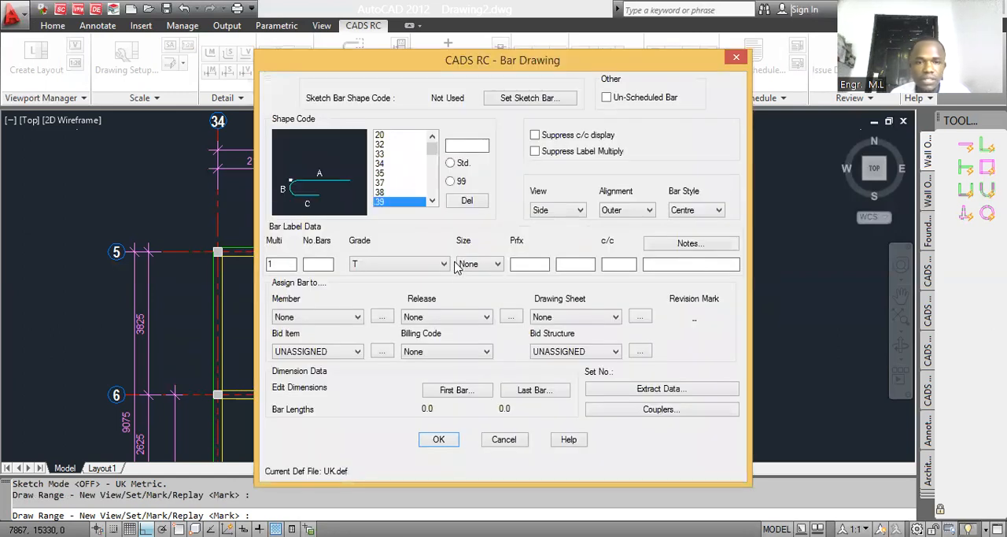
Step: Examine the previews of the standard bar shape codes from 32 to 39 alongside the floor plan
left_click(387, 146)
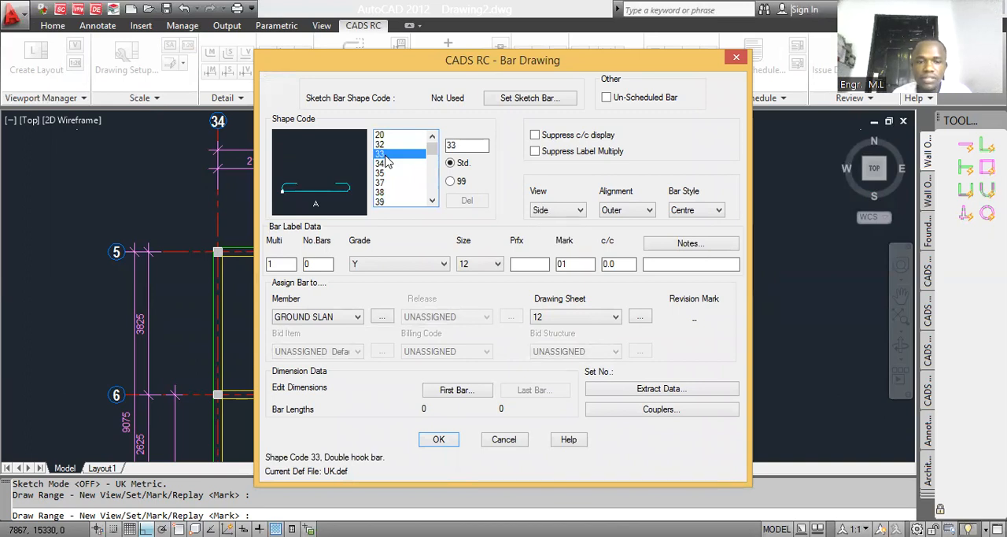
left_click(386, 163)
left_click(386, 183)
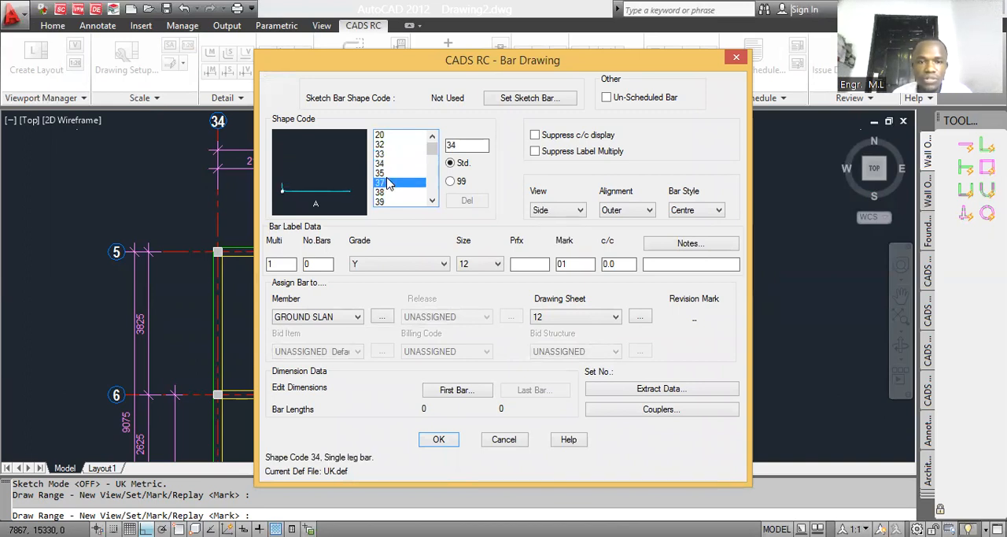
left_click(387, 193)
left_click(387, 203)
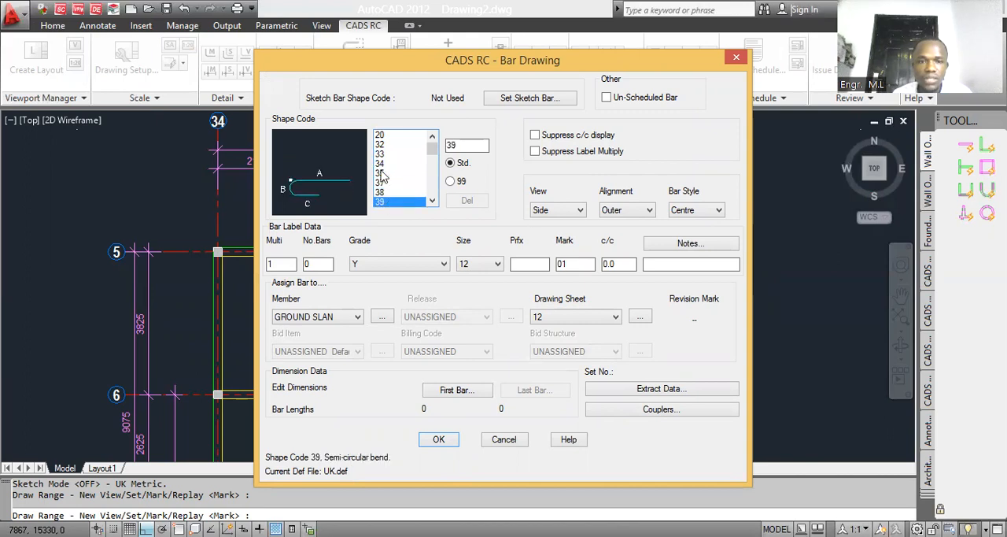
left_click(385, 174)
left_click(386, 155)
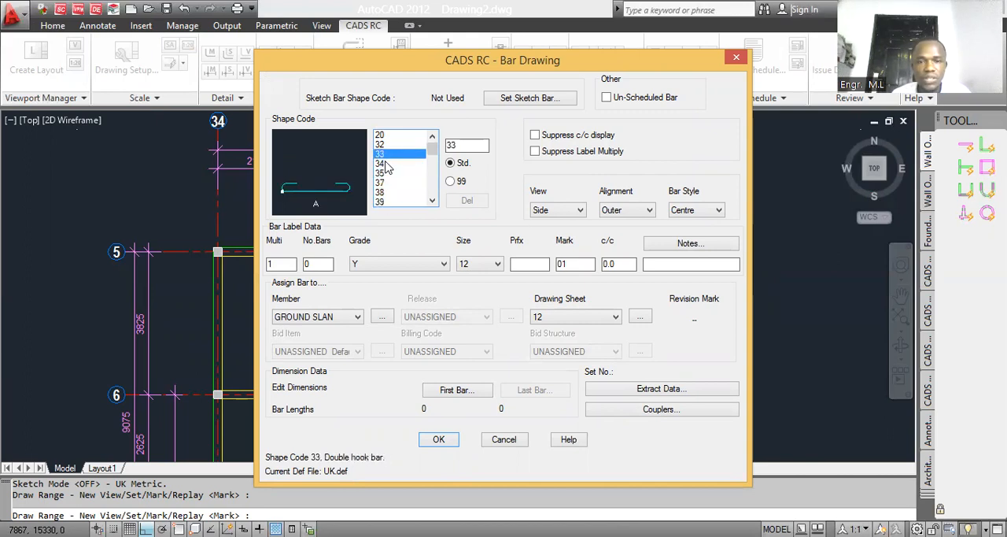
left_click_drag(482, 70, 686, 65)
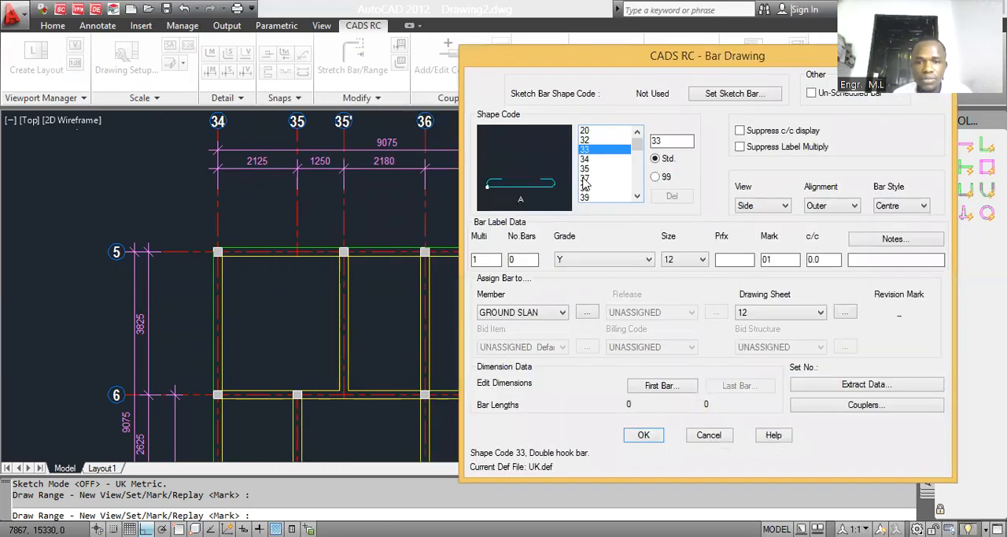
Step: Choose shape code 39, semi-circular bend, for the bar, with grade Y and size 12
left_click(586, 169)
key("Down")
key("Down")
key("Down")
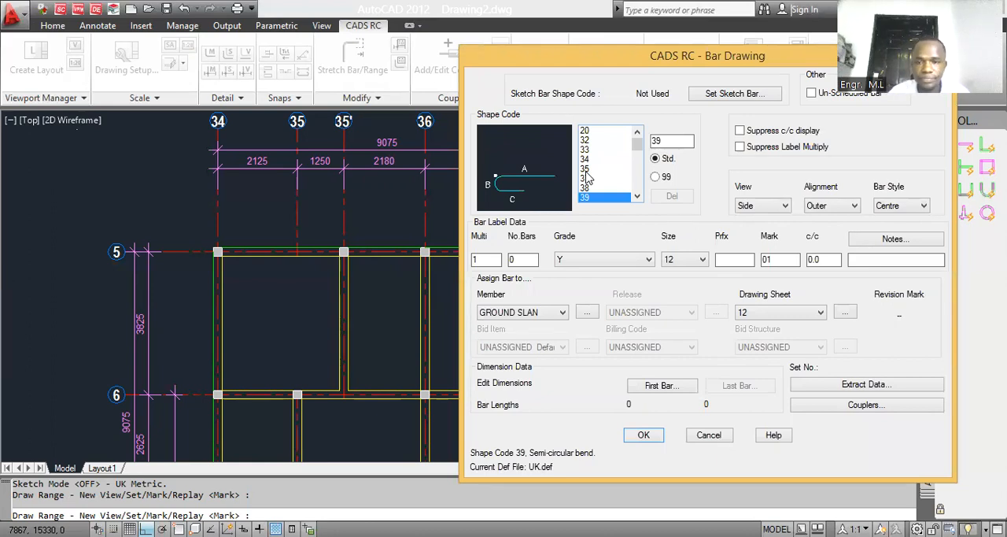
left_click(606, 260)
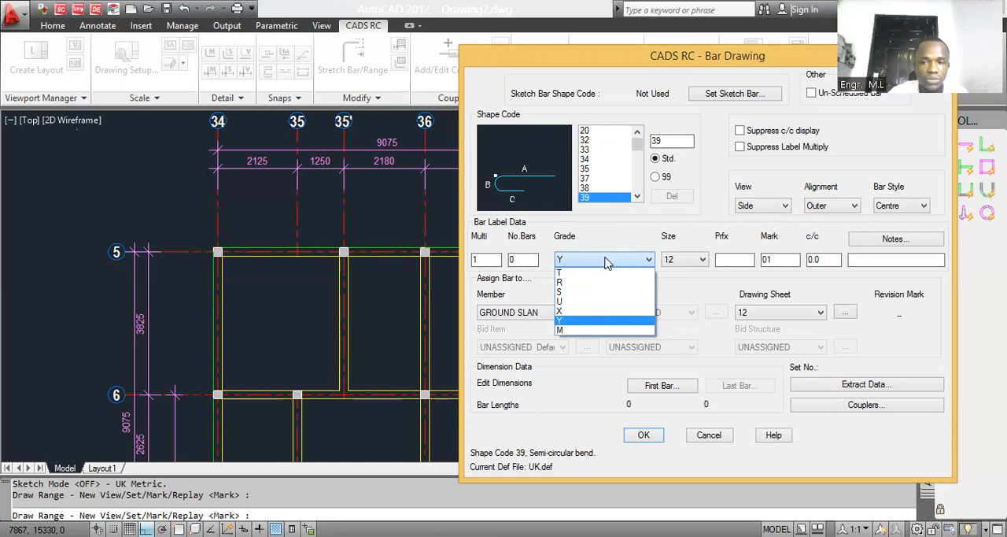
left_click(678, 267)
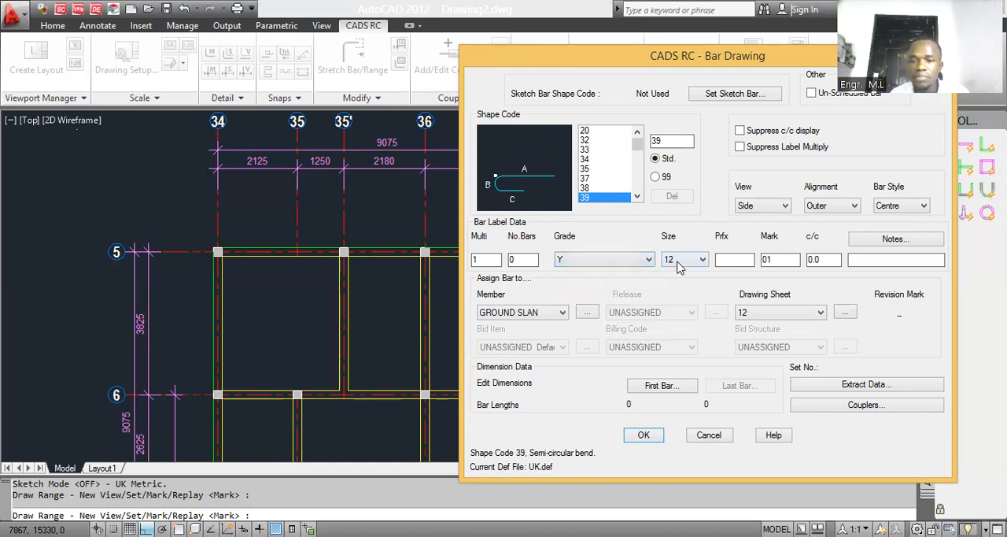
left_click(678, 267)
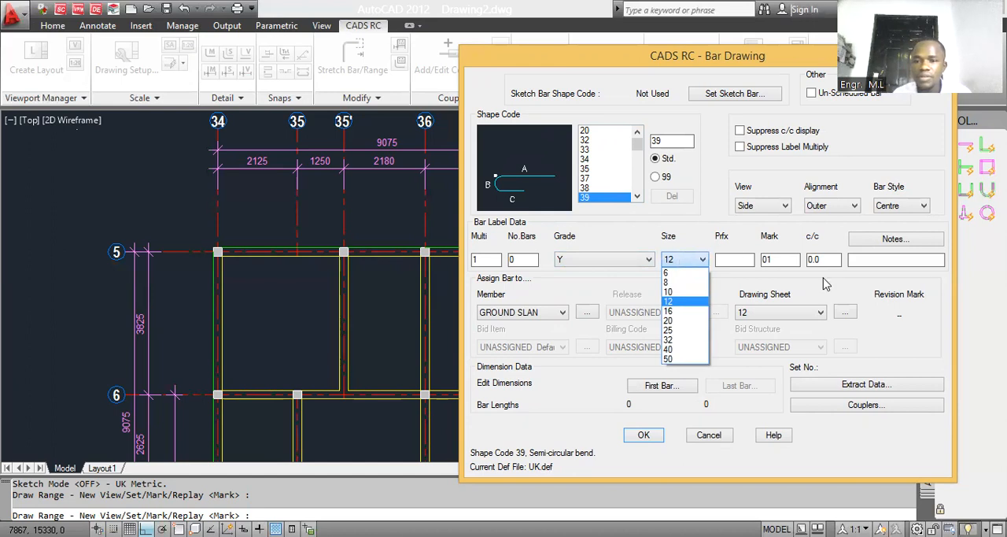
left_click(794, 261)
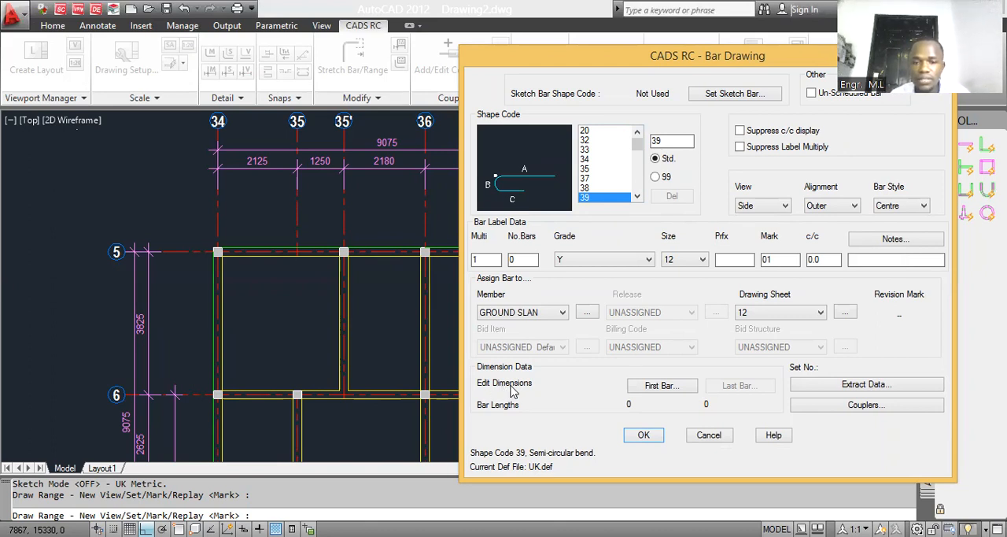
Step: Set the first bar's dimensions to A 4500, B 100 and C 500
left_click(675, 393)
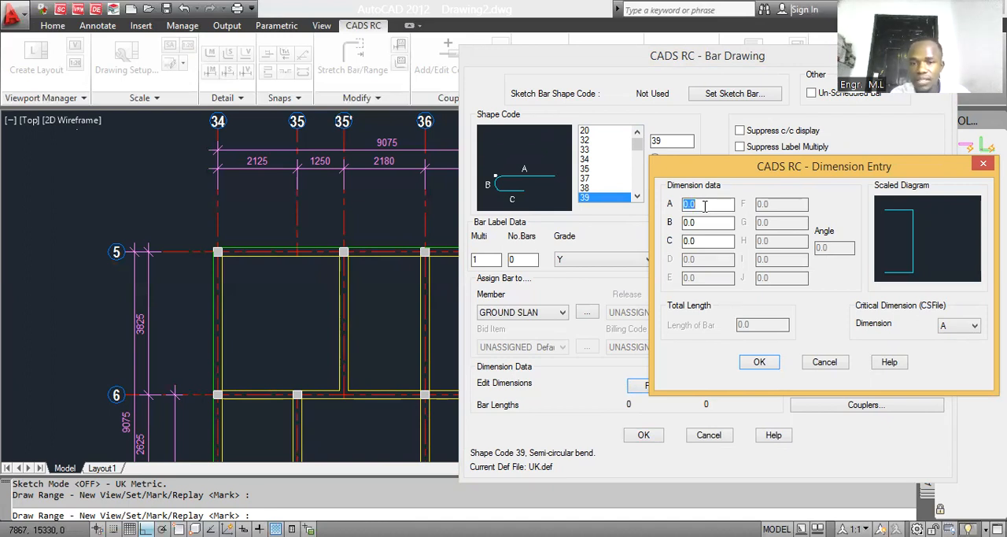
type("4500")
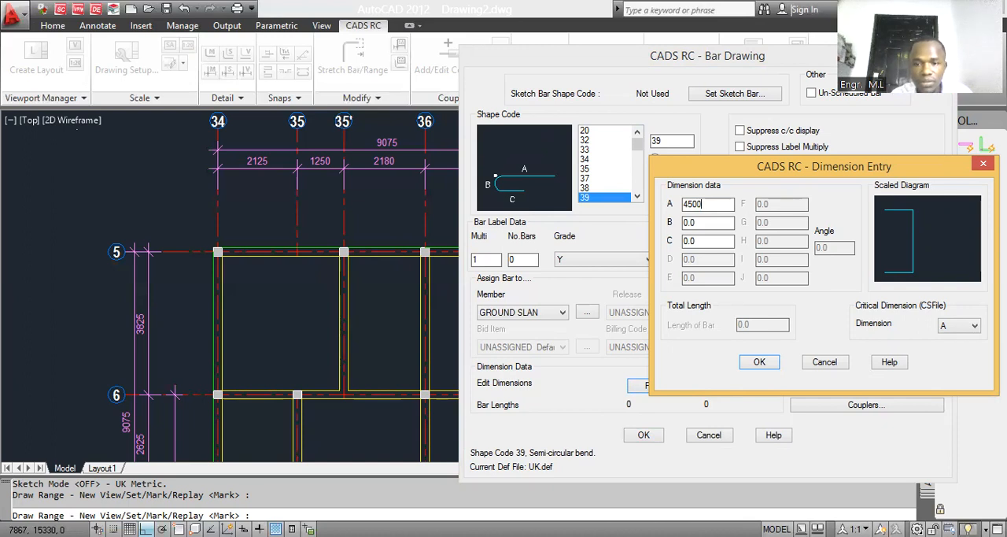
key("Tab")
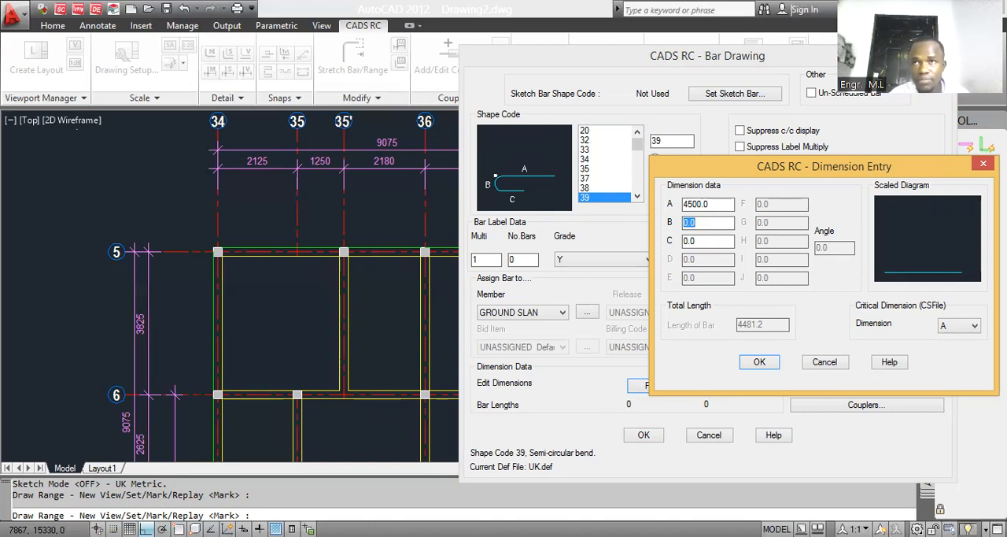
type("100")
key("Tab")
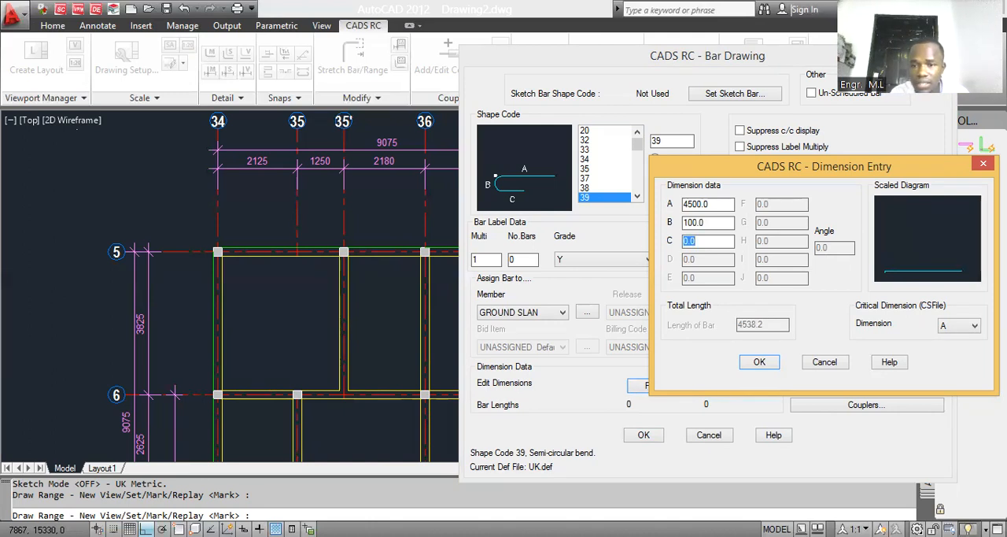
type("500")
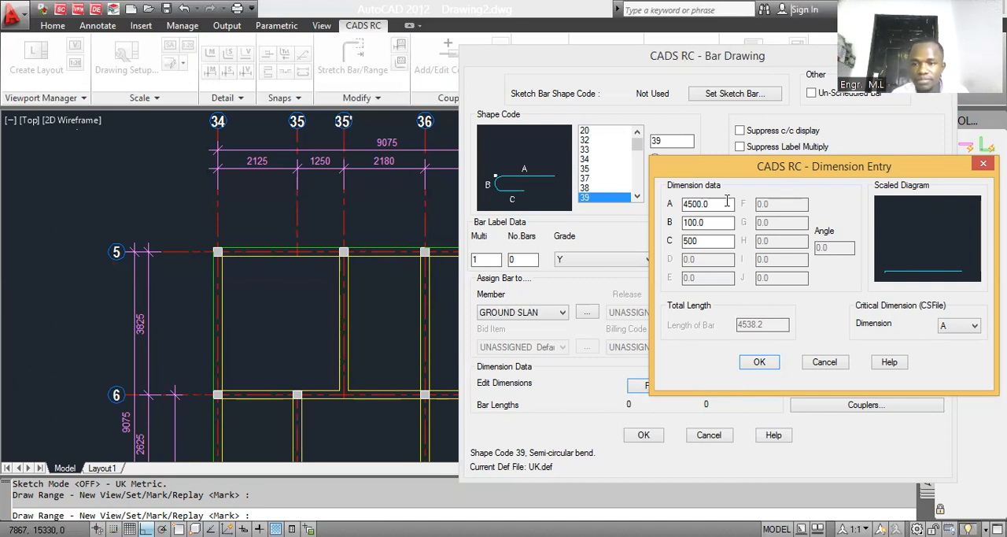
left_click(761, 362)
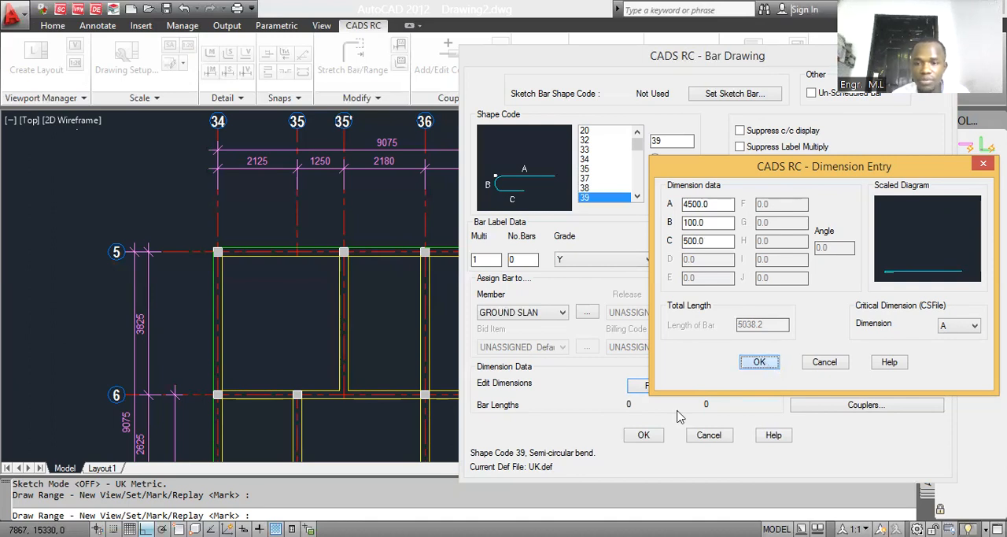
Step: Add the note B to the bar label and accept the bar data
left_click(862, 258)
type("B")
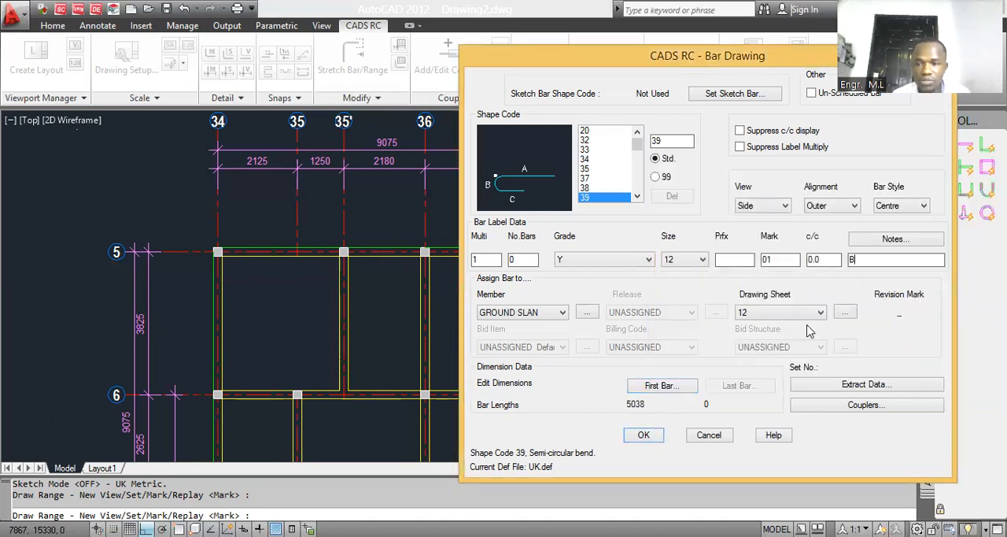
left_click(643, 435)
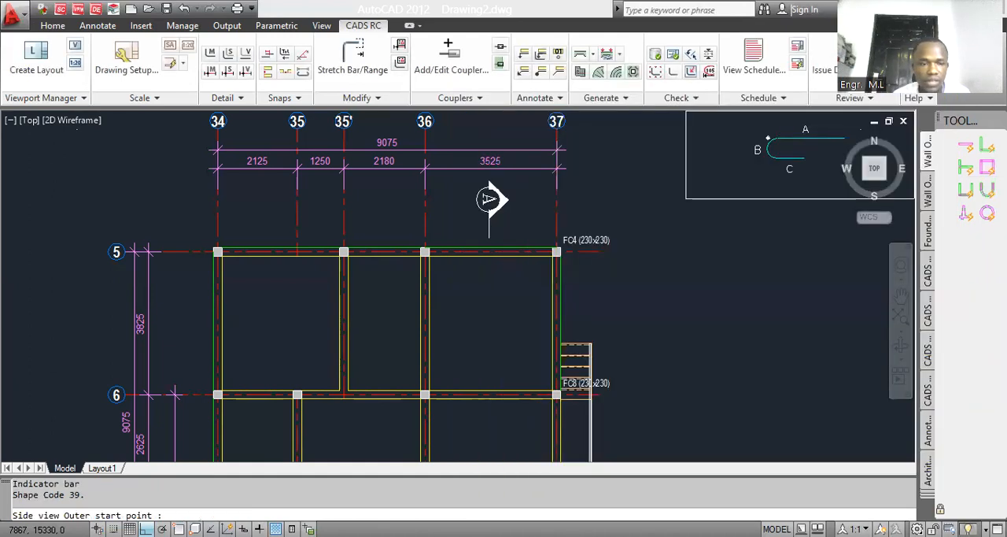
Step: Place the hooked indicator bar horizontally across the slab, starting at the grid 34 beam between grids 5 and 6
scroll(231, 298, "up", 5)
left_click(200, 361)
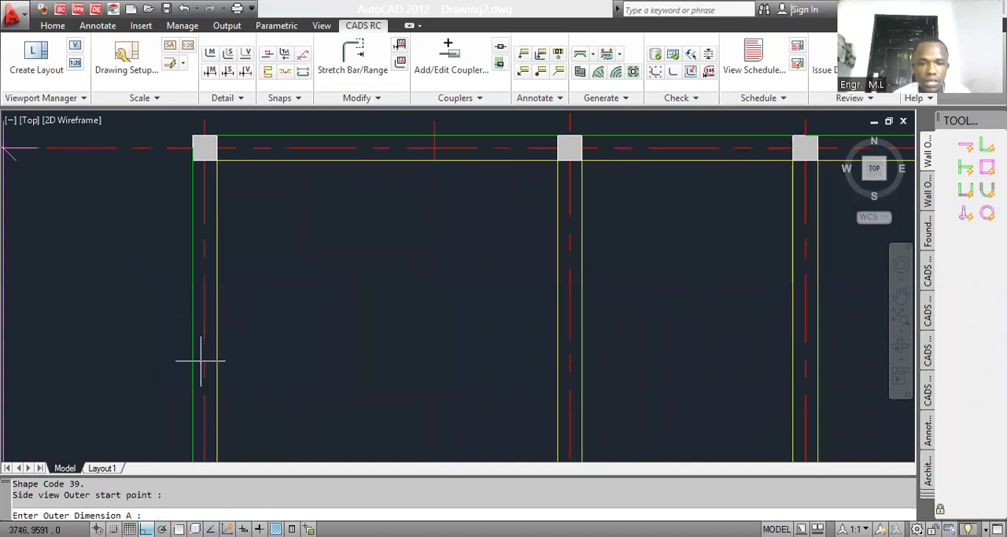
scroll(387, 350, "down", 6)
scroll(387, 363, "up", 3)
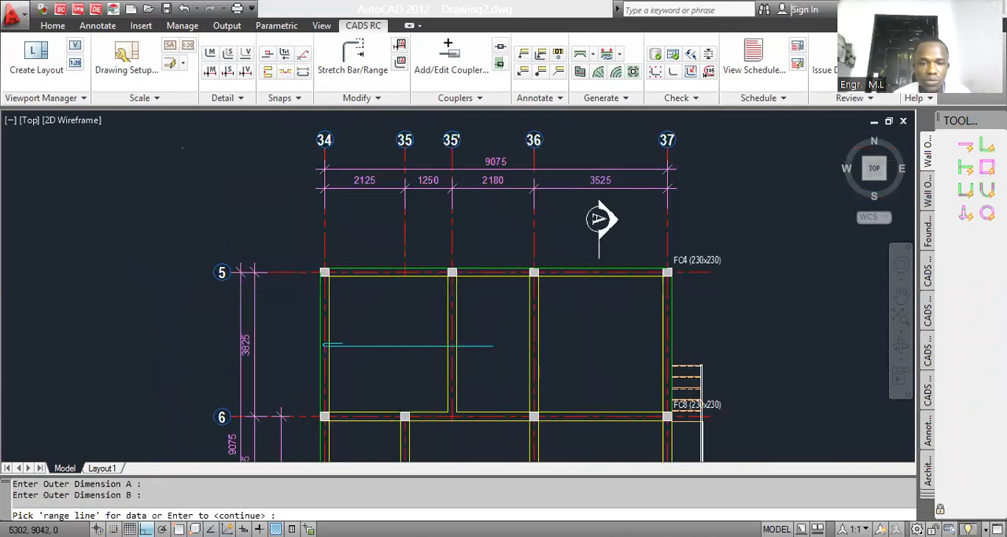
Step: Define the bar range from the inner face of the grid 5 beam to the grid 6 beam, with 25 offsets at both ends
scroll(414, 263, "down", 2)
scroll(419, 276, "down", 3)
scroll(409, 299, "up", 2)
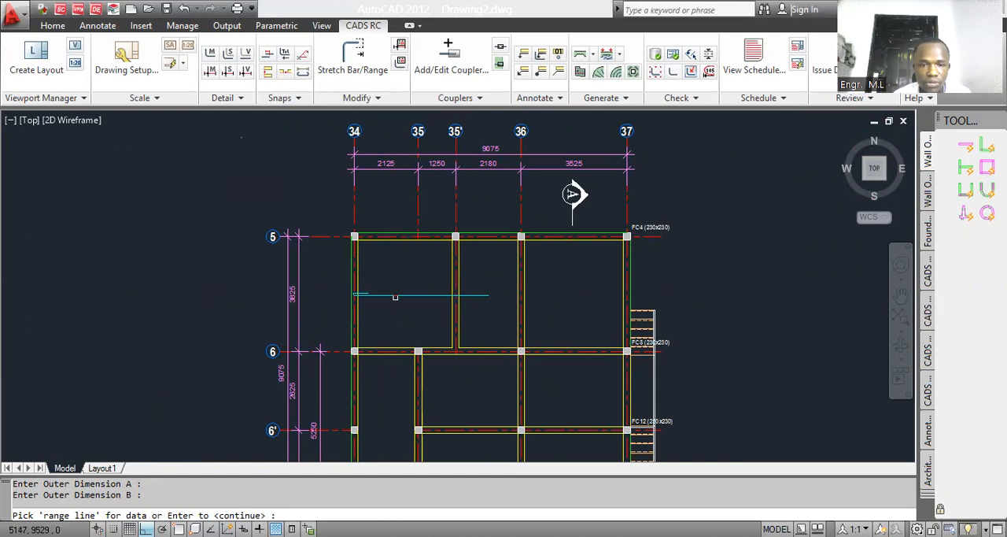
scroll(396, 350, "up", 2)
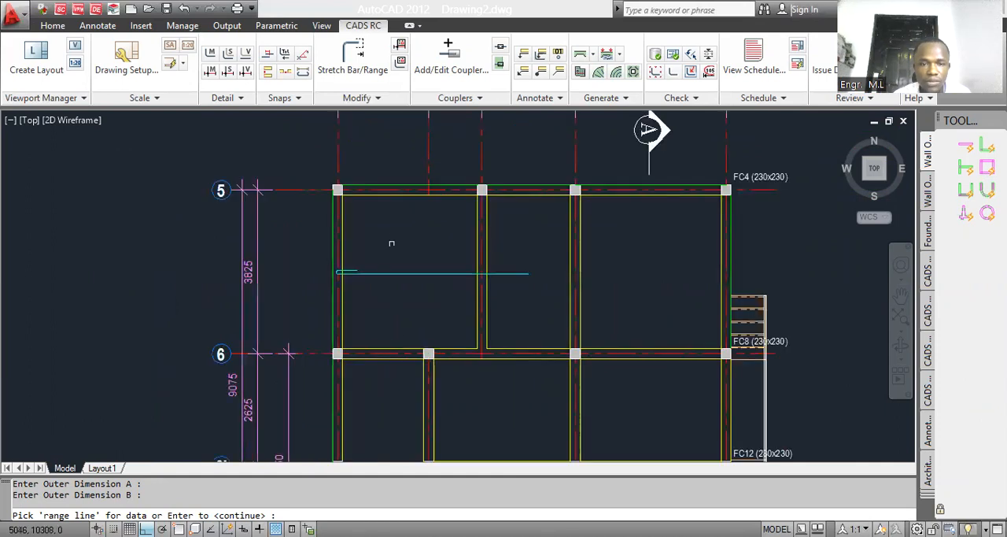
key("Return")
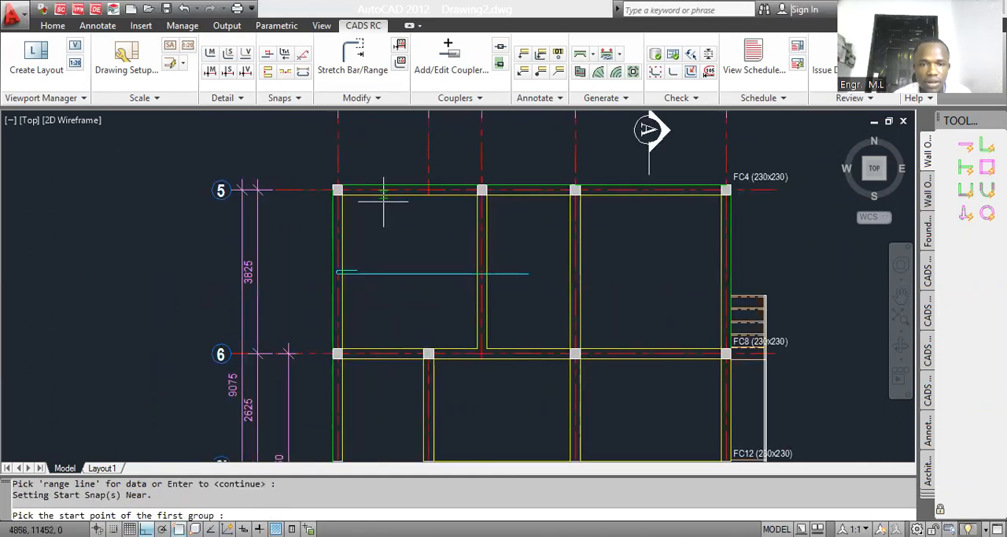
left_click(385, 195)
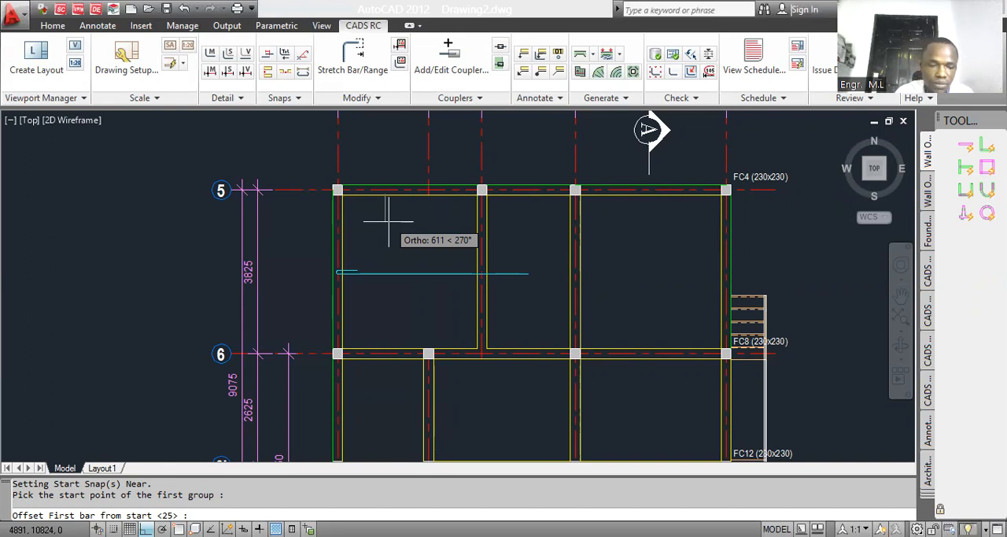
key("Return")
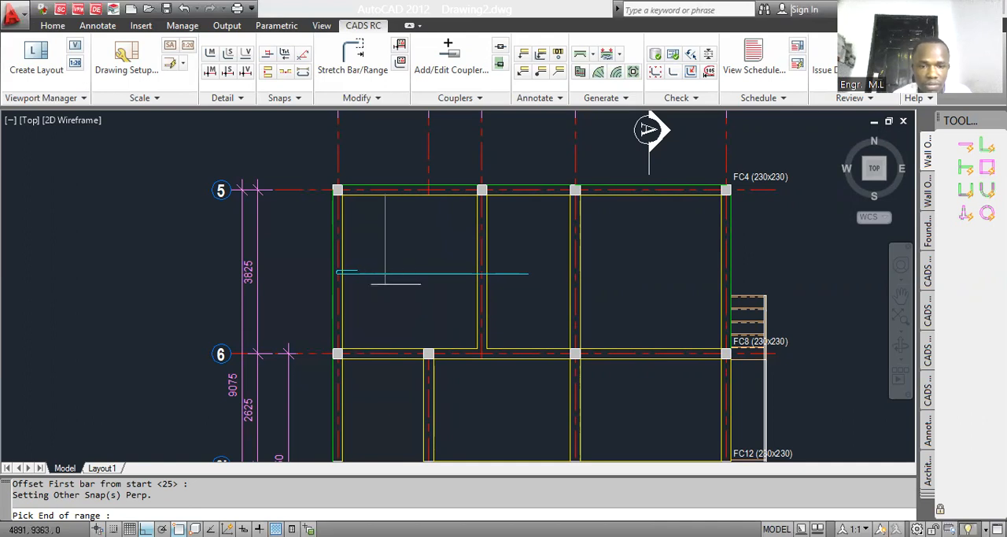
left_click(385, 349)
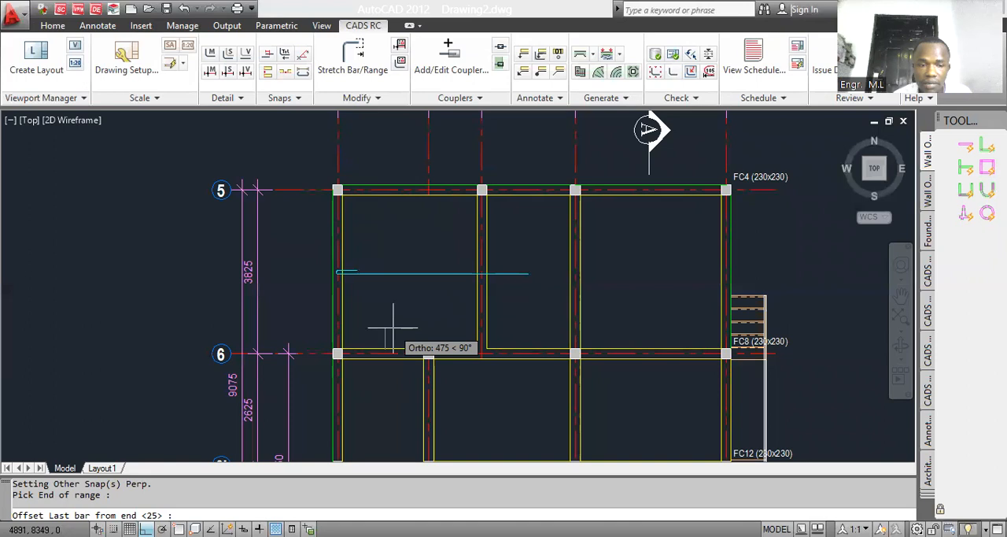
key("Return")
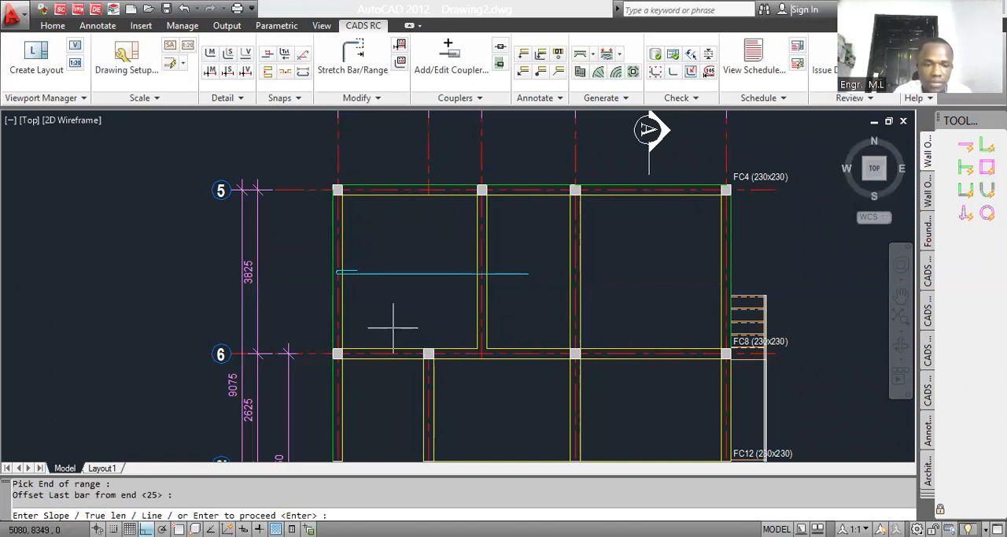
key("Return")
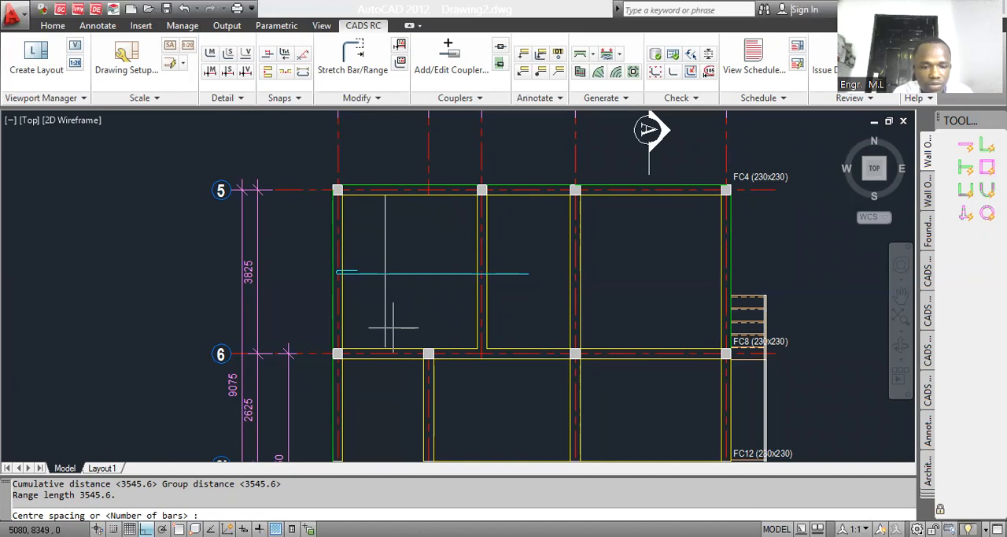
Step: Set the range's centre spacing to 200 and keep that fixed spacing for the bar group
type("200")
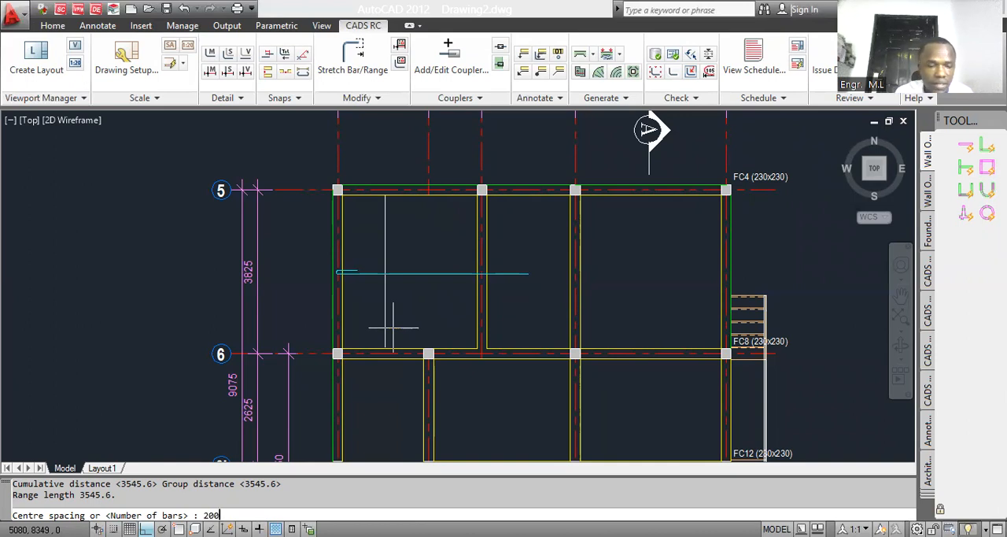
key("Return")
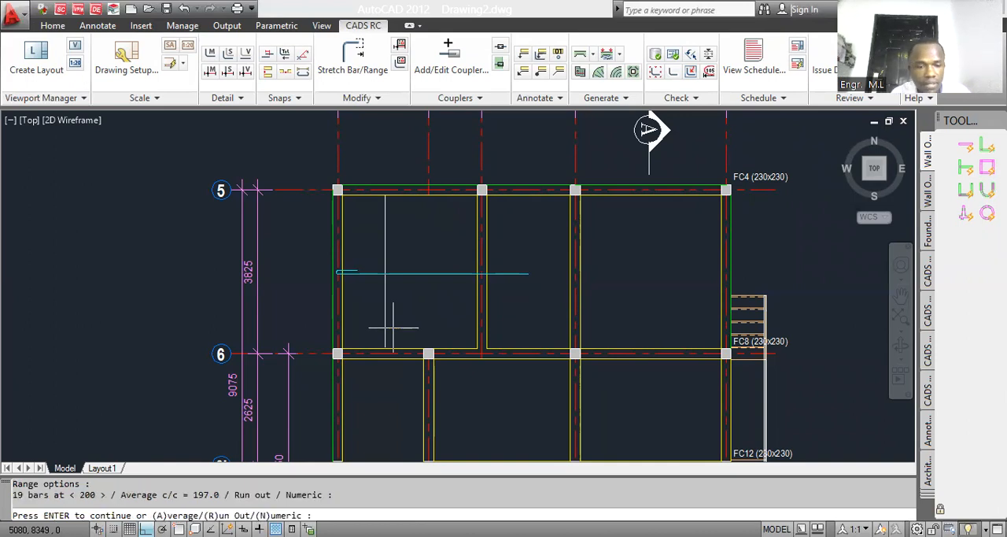
key("Return")
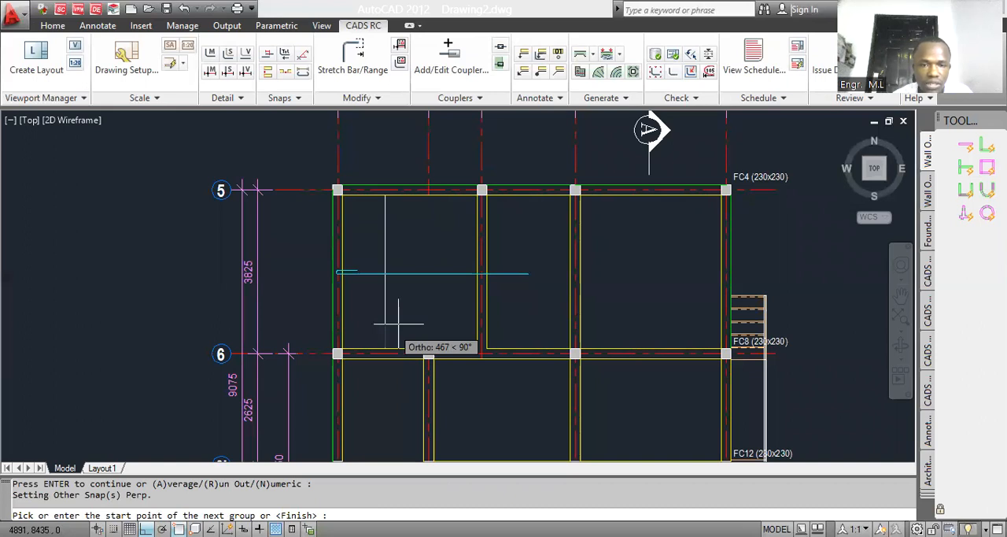
scroll(398, 323, "down", 3)
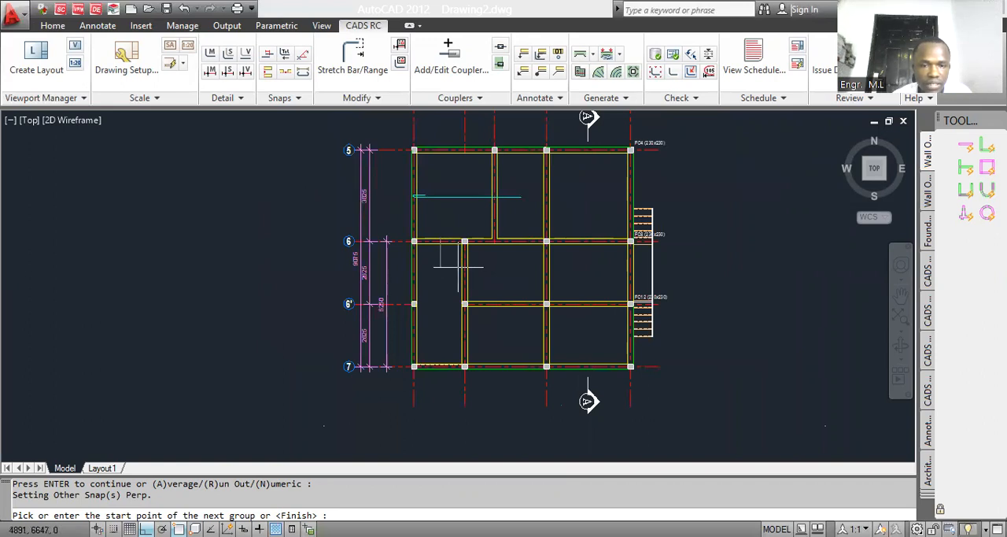
scroll(458, 266, "up", 5)
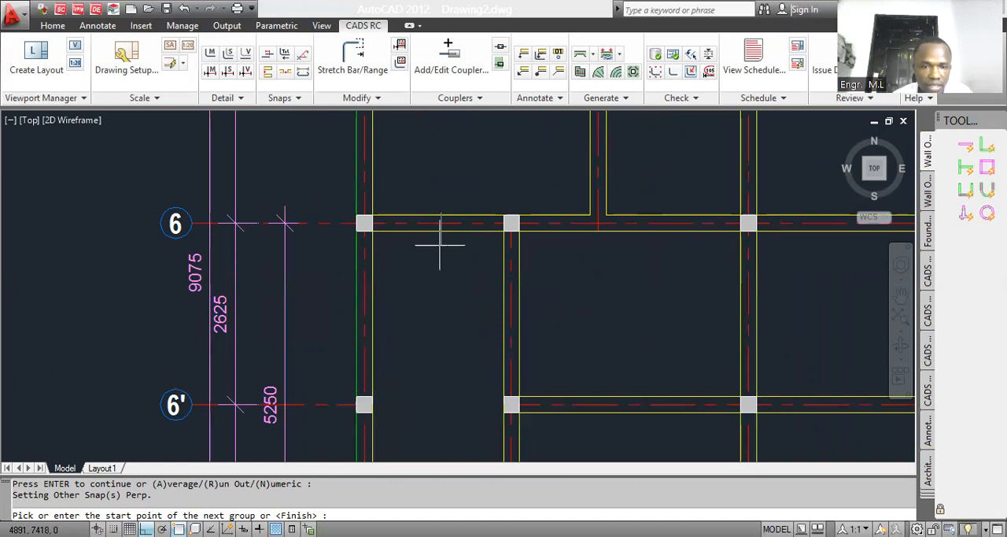
scroll(439, 244, "down", 2)
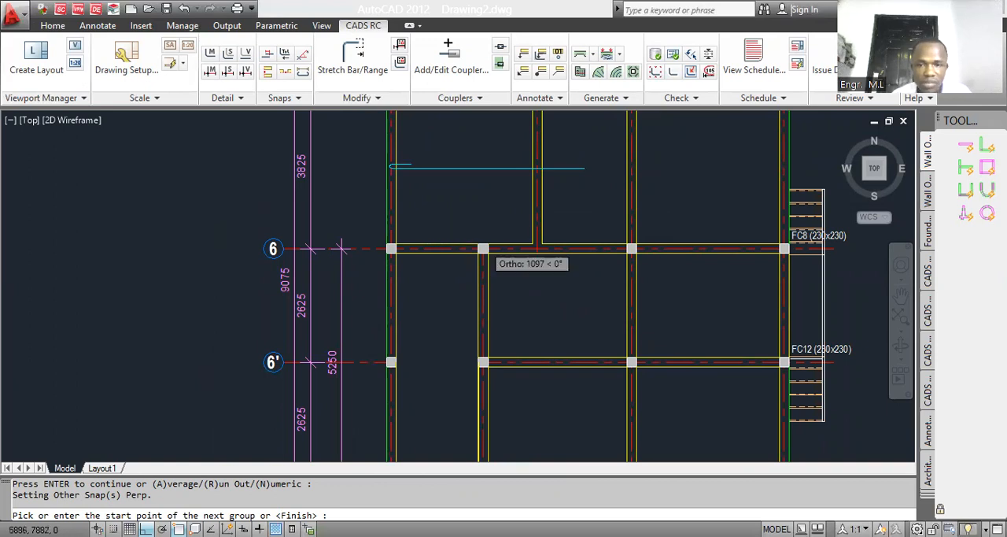
scroll(441, 272, "down", 2)
scroll(458, 248, "up", 2)
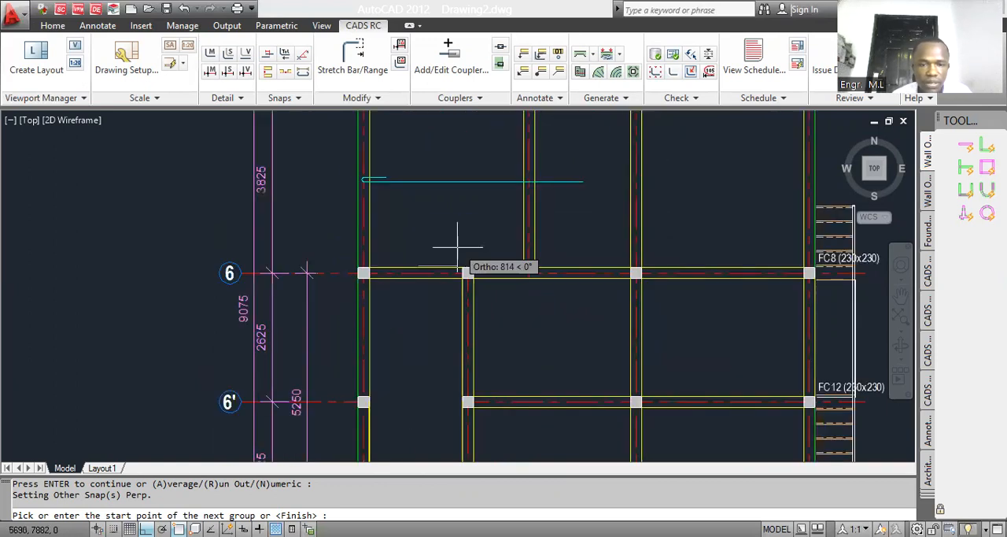
Step: Finish the bar range and place its label just outside the grid 34 beam, between grids 5 and 6
left_click(437, 253)
type("2")
key("Return")
scroll(414, 260, "down", 2)
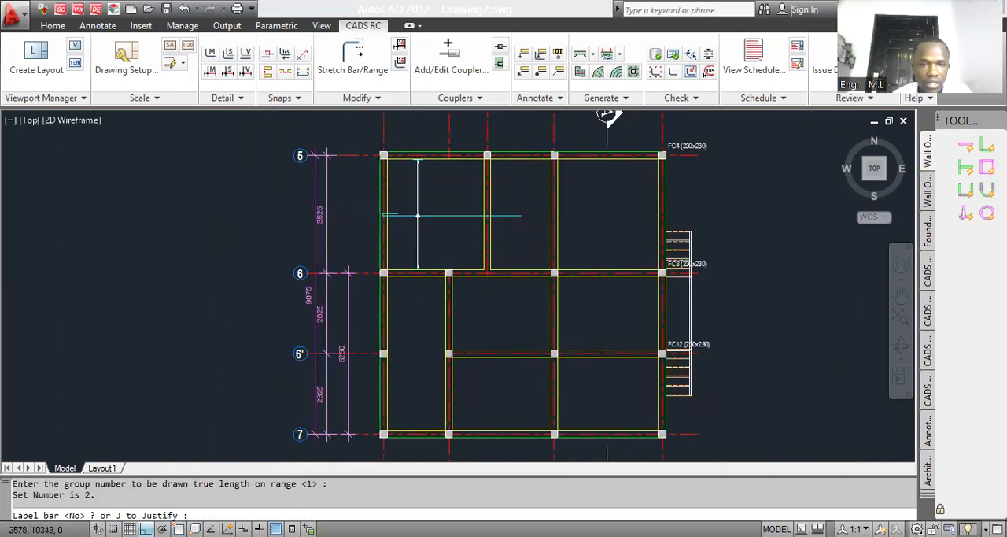
left_click(374, 200)
scroll(377, 203, "up", 2)
scroll(380, 208, "up", 2)
scroll(354, 201, "down", 4)
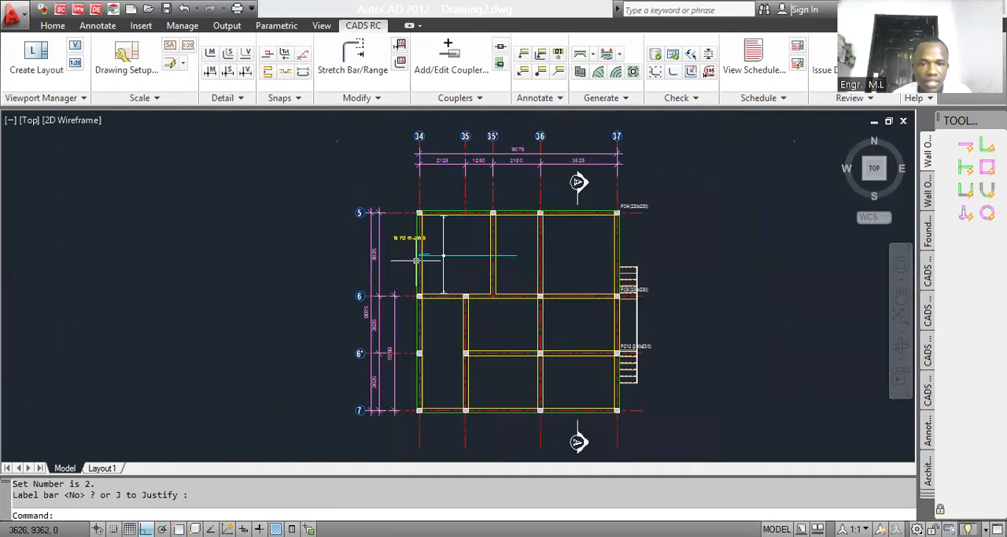
Step: Move the bar label horizontally away from the slab until it is clear of the grid 34 beam
scroll(409, 244, "up", 3)
type("m")
key("Return")
left_click(406, 238)
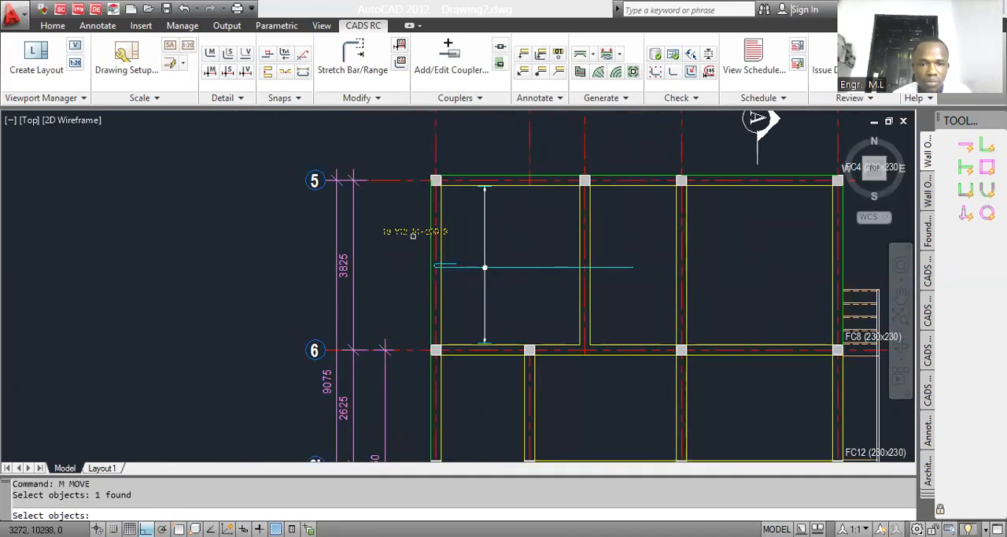
key("Return")
scroll(406, 240, "up", 4)
left_click(406, 250)
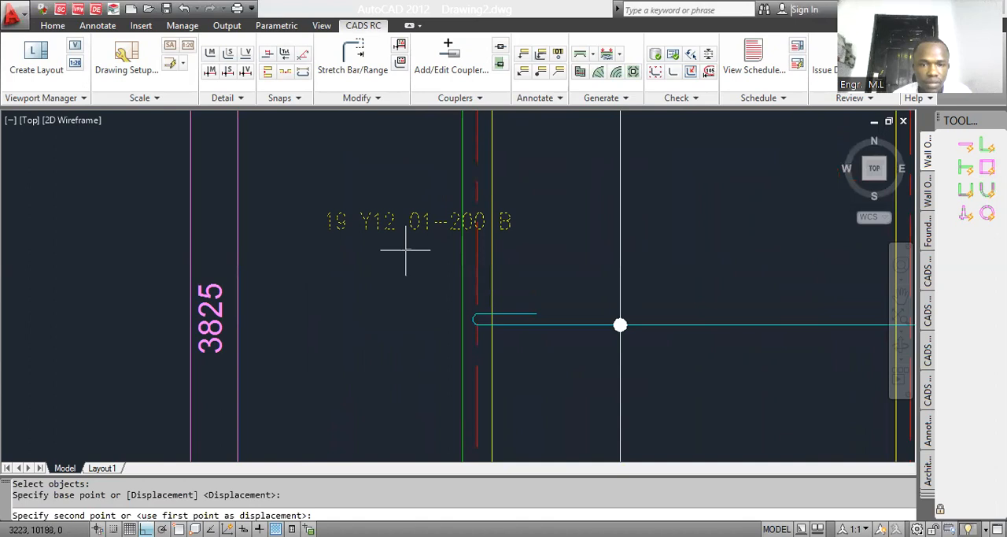
left_click(343, 250)
Step: Draw an arrowhead leader (Leader Option 1) from the range line horizontally outward beneath the whole bar label
scroll(429, 228, "down", 2)
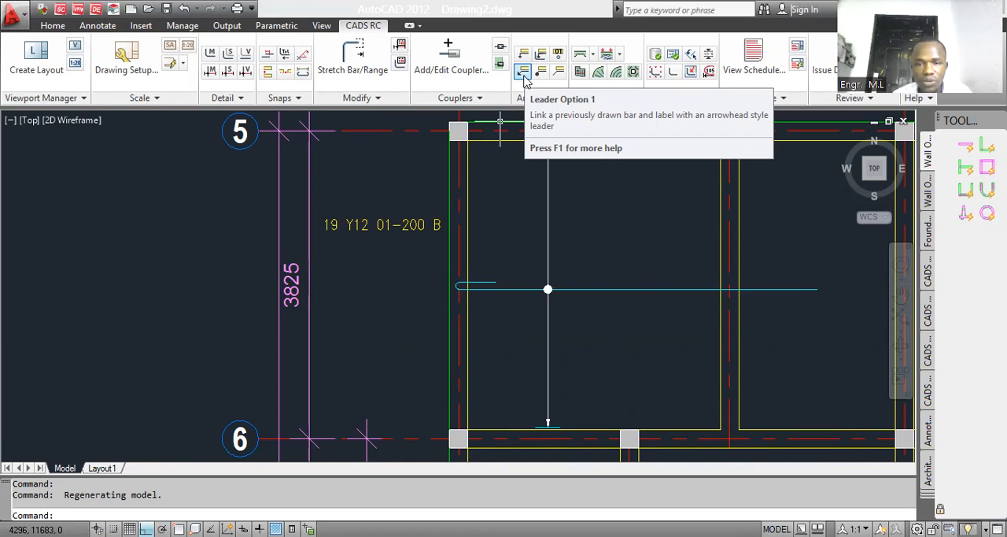
left_click(523, 72)
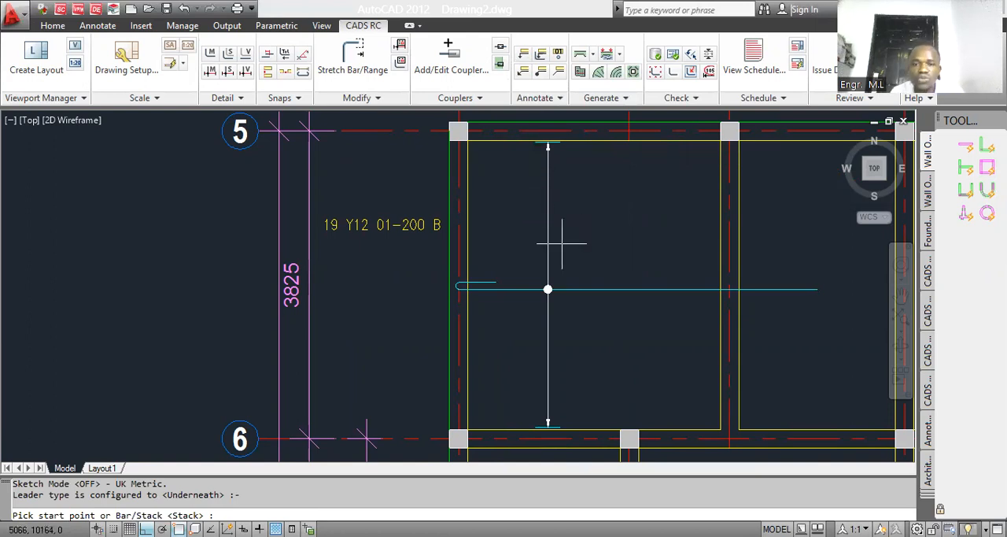
left_click(547, 236)
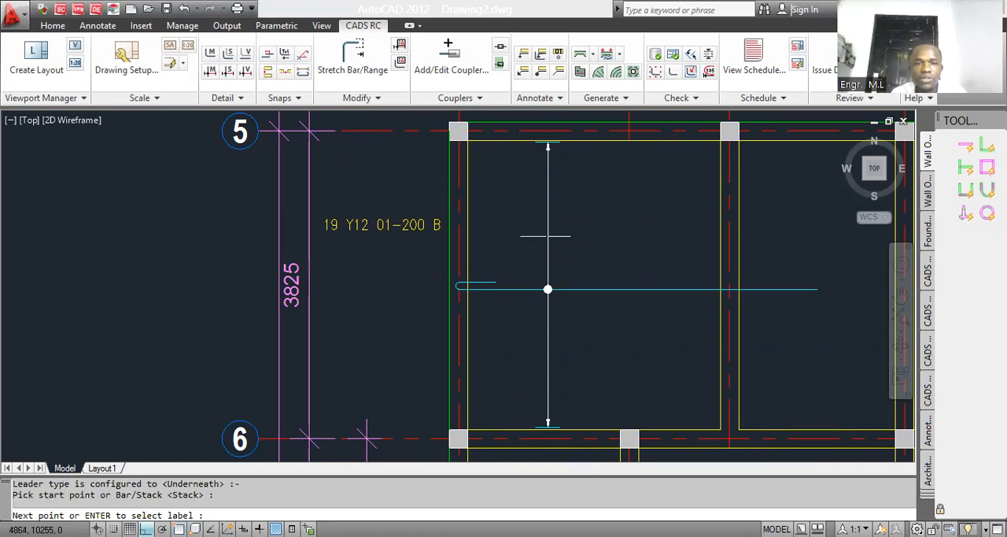
left_click(322, 236)
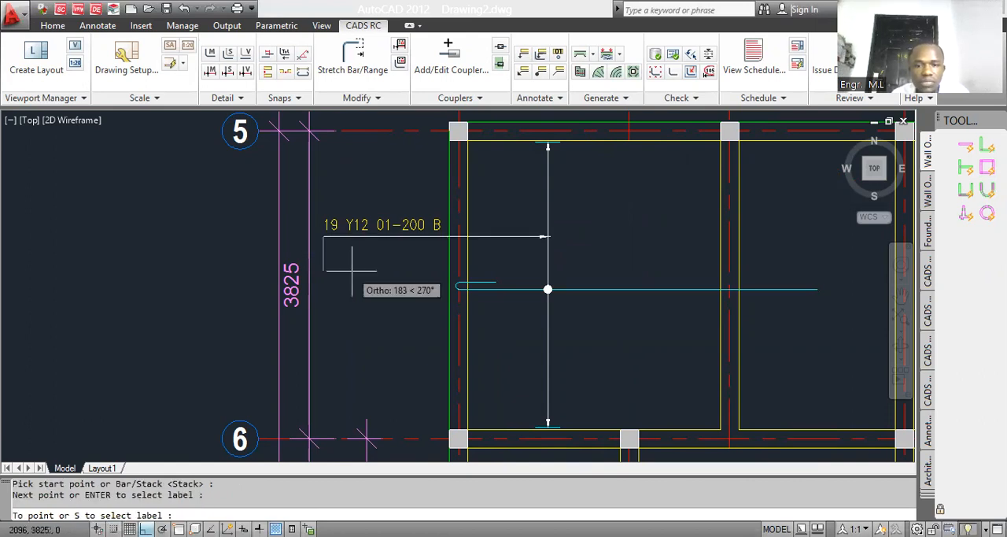
key("Escape")
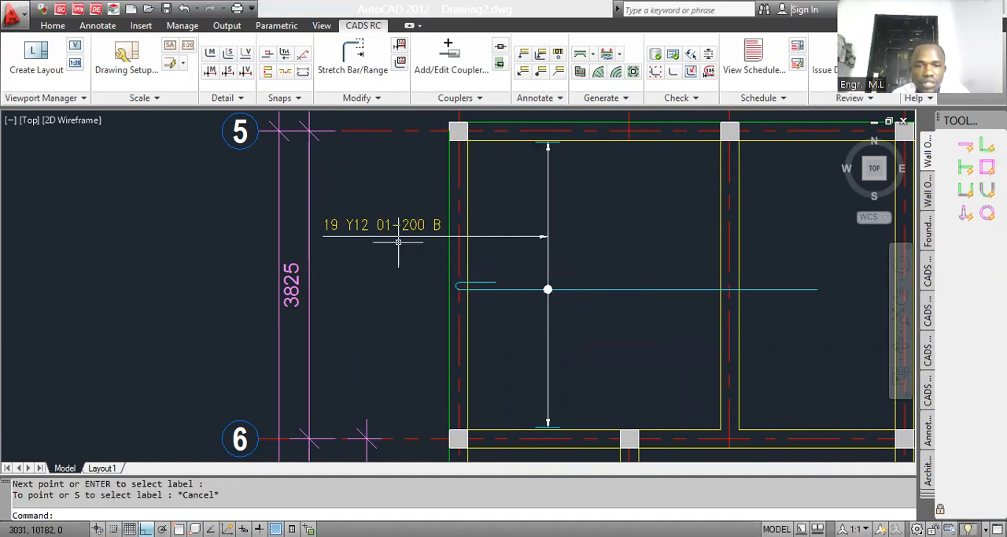
Step: Move the hooked bar slightly towards the outer face of the grid 34 beam
scroll(401, 238, "down", 4)
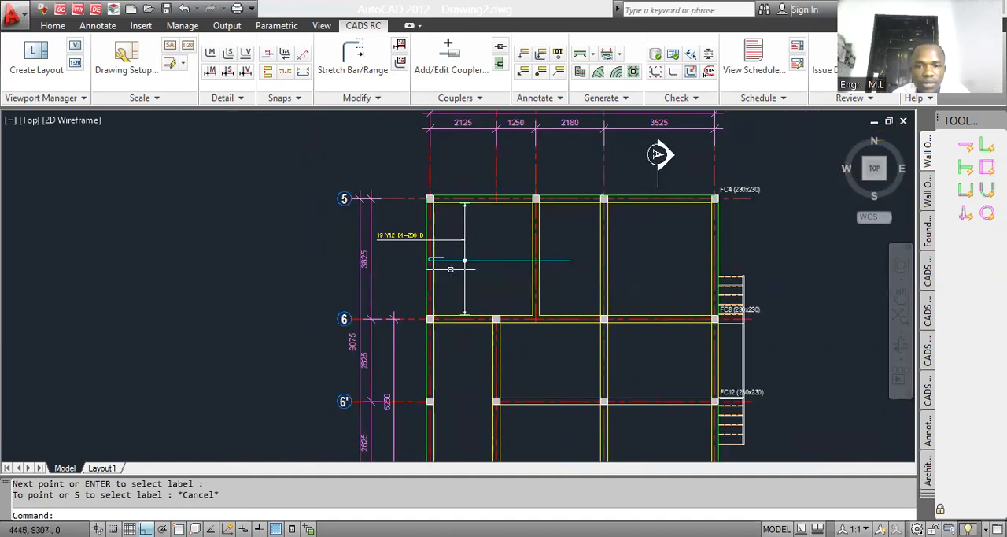
scroll(450, 269, "up", 3)
scroll(450, 269, "down", 5)
scroll(450, 276, "up", 7)
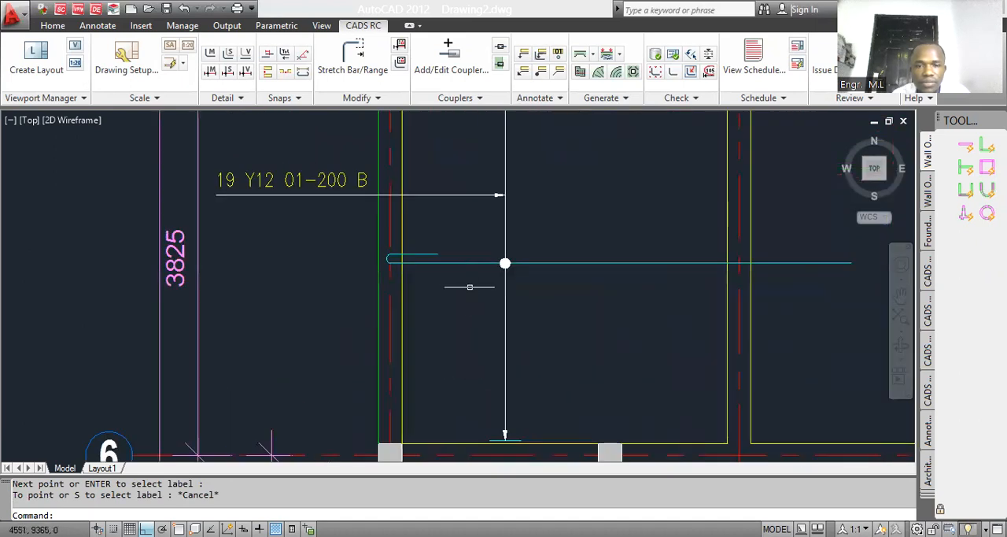
type("m")
key("Return")
left_click(465, 278)
left_click(451, 256)
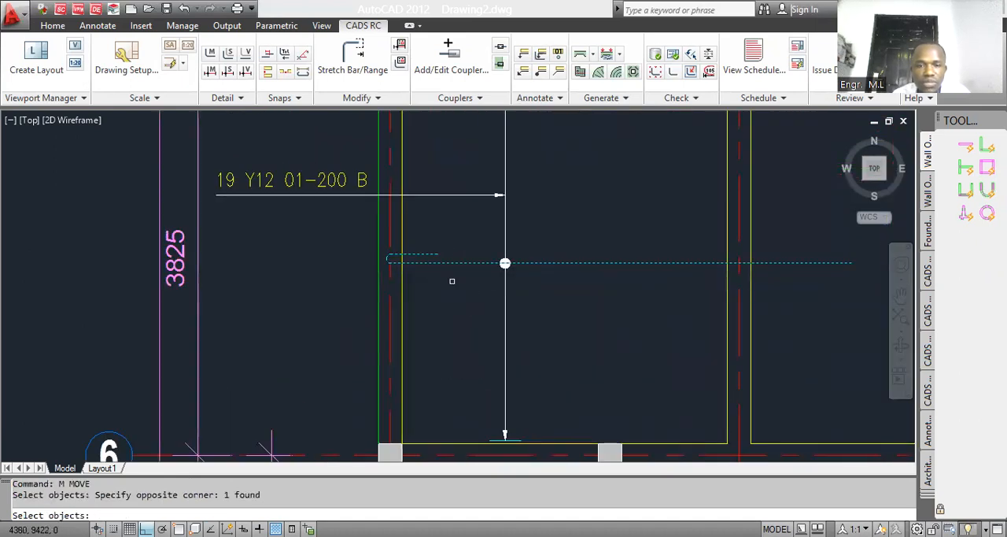
key("Return")
left_click(451, 281)
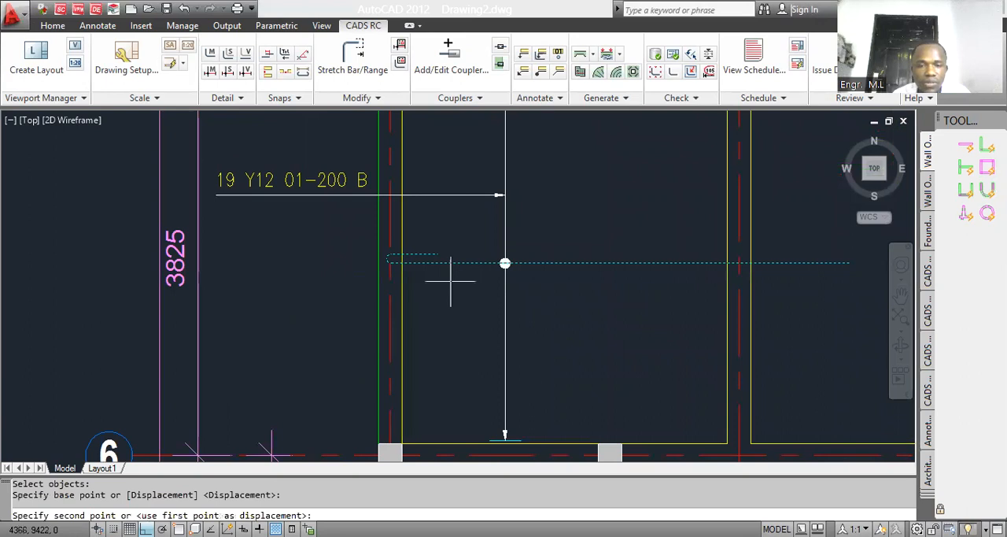
left_click(445, 277)
scroll(445, 263, "up", 3)
Step: Enable the object snaps and move the hooked bar so its bend touches the outer face of the grid 34 beam
type("m")
key("Return")
left_click(446, 268)
left_click(420, 255)
scroll(324, 263, "up", 3)
key("Return")
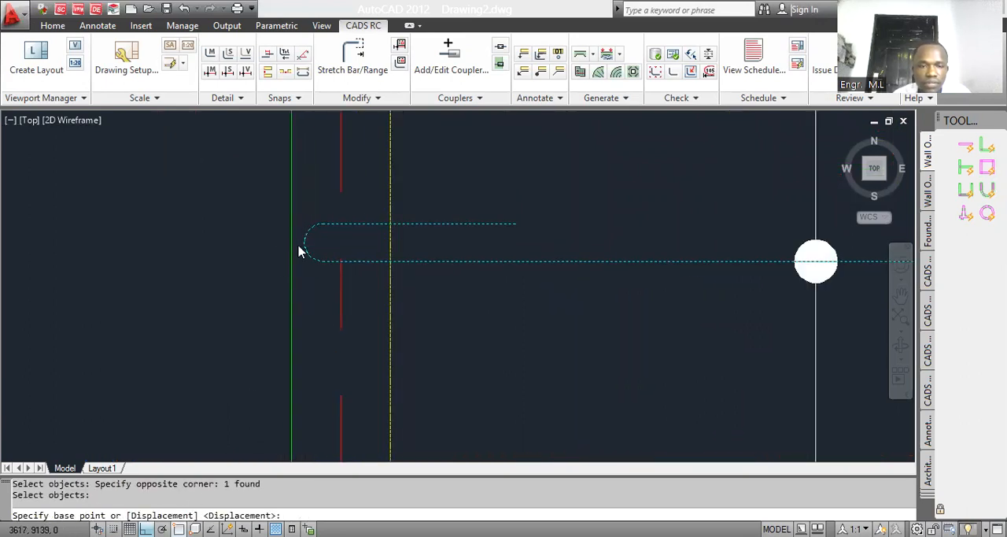
left_click(385, 233)
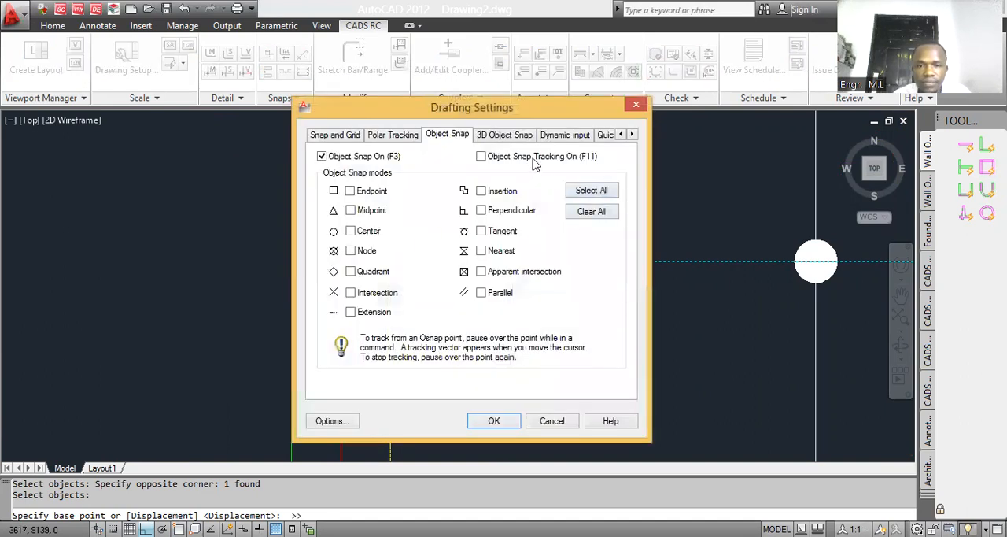
left_click(493, 421)
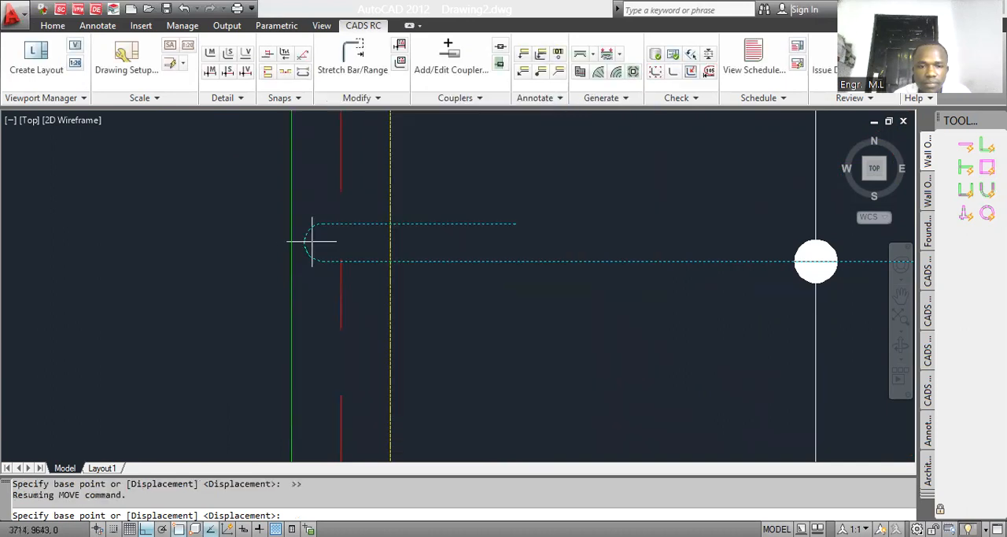
left_click(306, 241)
left_click(292, 241)
scroll(313, 255, "down", 4)
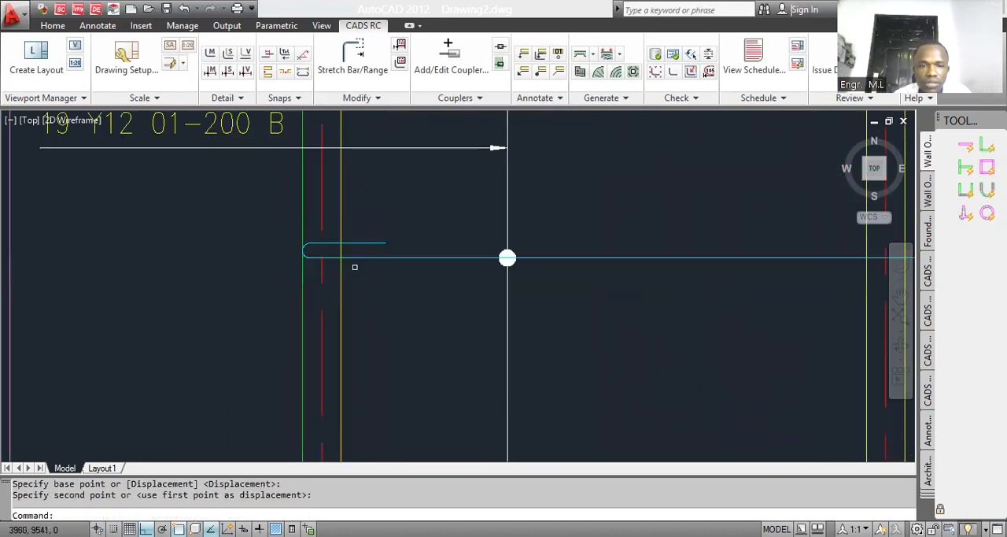
Step: Move the hooked bar 25 horizontally inward from the outer face of the grid 34 beam
type("m")
key("Return")
left_click(384, 268)
left_click(382, 273)
left_click(379, 276)
left_click(378, 249)
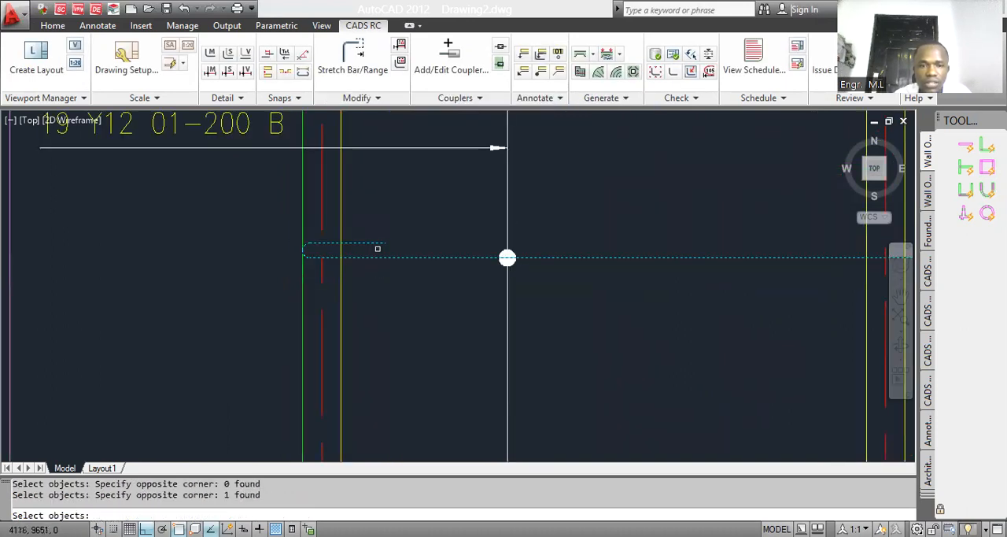
key("Return")
left_click(376, 272)
type("25")
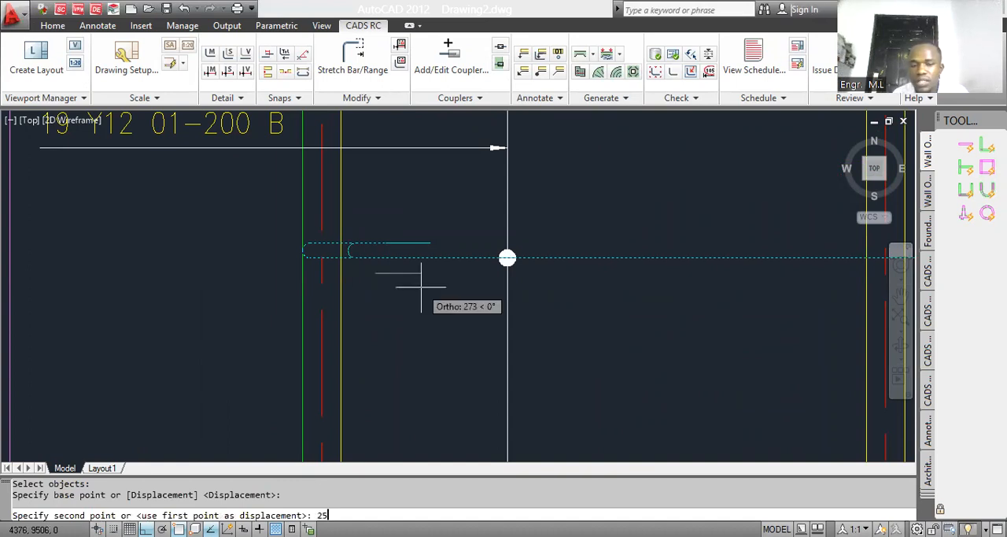
key("Return")
Step: Stretch the straight end of the bar back to the far face of the grid 35' beam
scroll(394, 288, "up", 5)
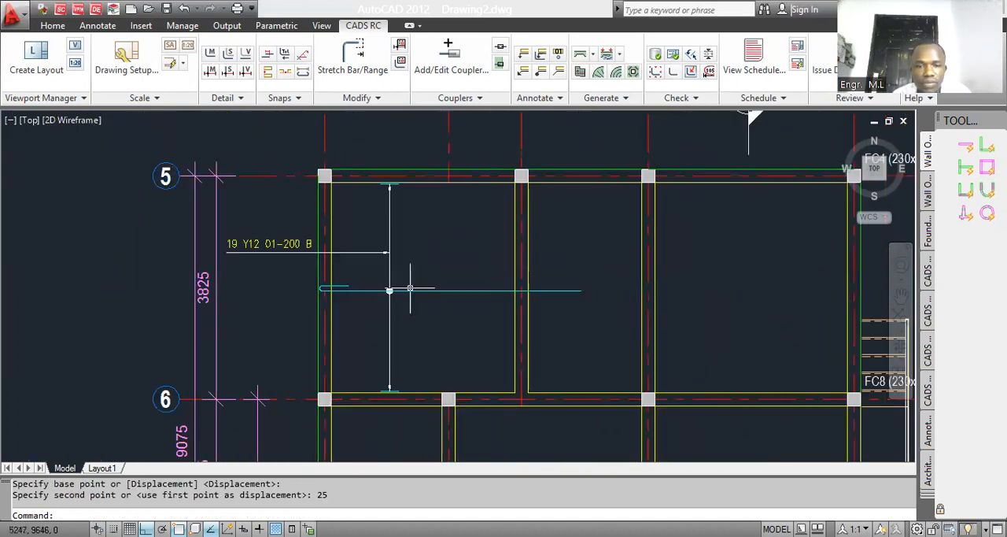
scroll(379, 292, "up", 2)
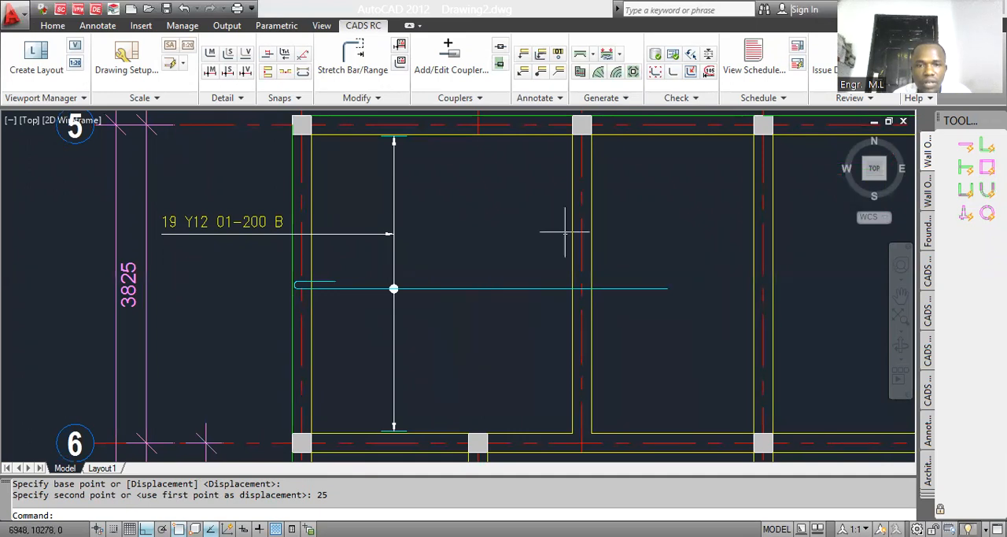
left_click(353, 57)
scroll(661, 290, "up", 3)
left_click(688, 302)
left_click(665, 271)
left_click(674, 288)
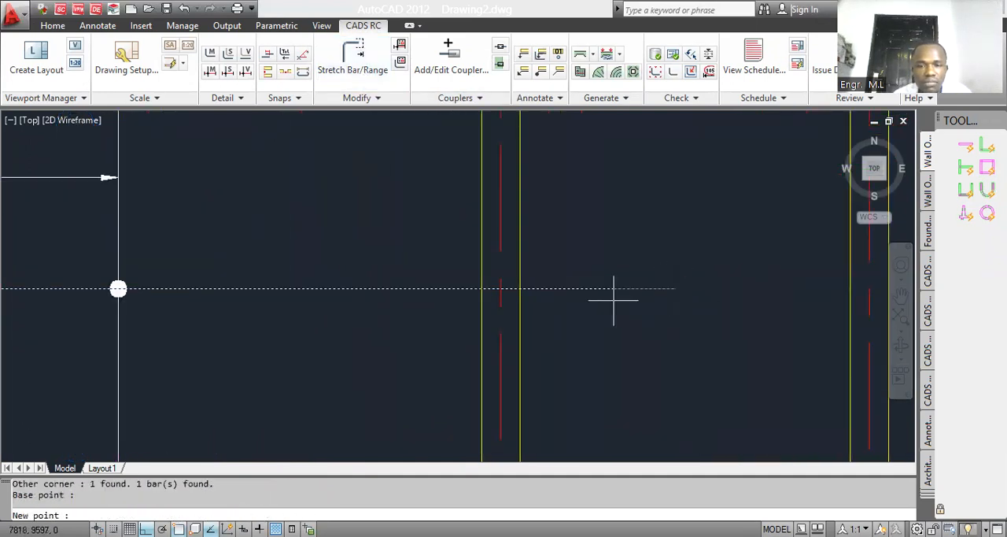
left_click(519, 289)
Step: Stretch the bar's straight end horizontally 300 beyond the far face of the grid 35' beam
left_click(353, 57)
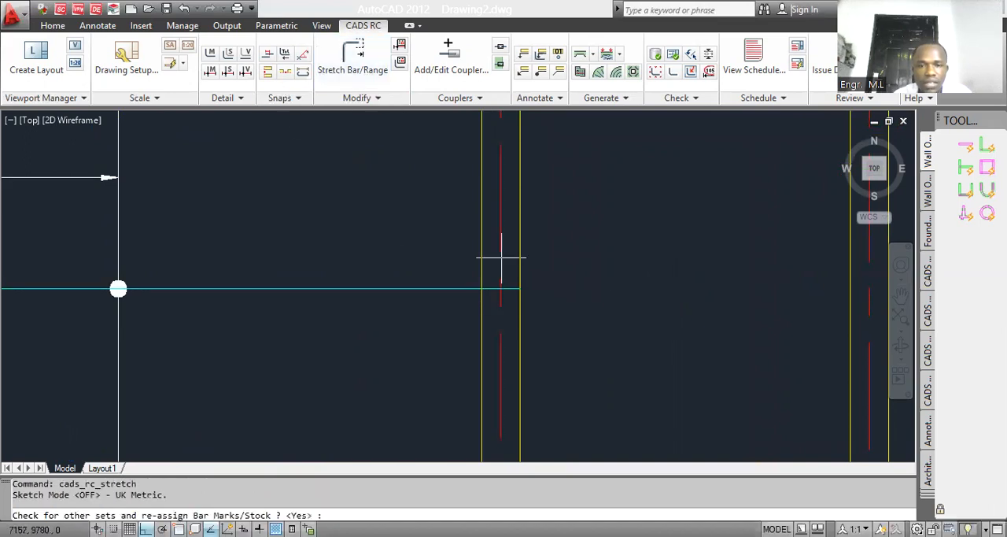
scroll(499, 265, "up", 3)
left_click(554, 331)
left_click(536, 302)
scroll(546, 326, "down", 2)
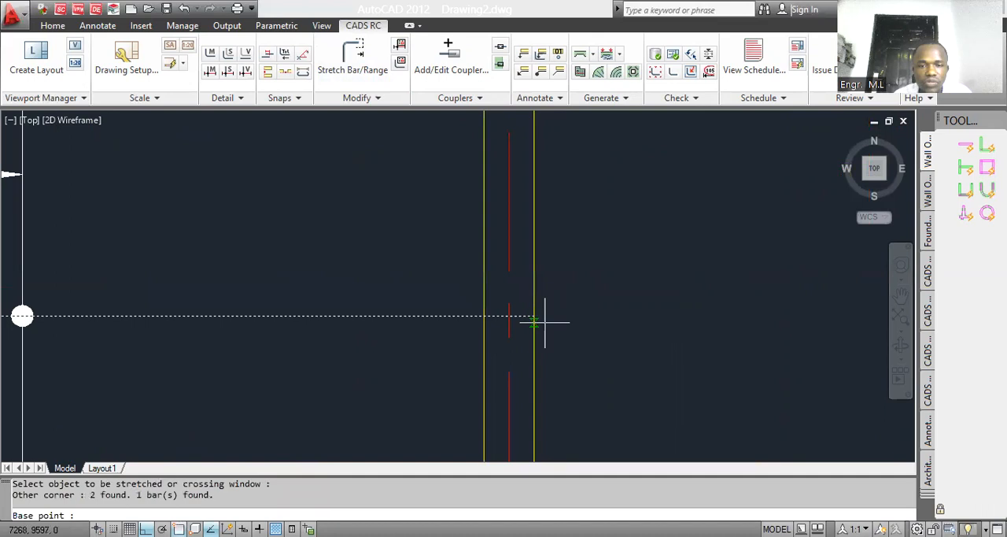
left_click(543, 319)
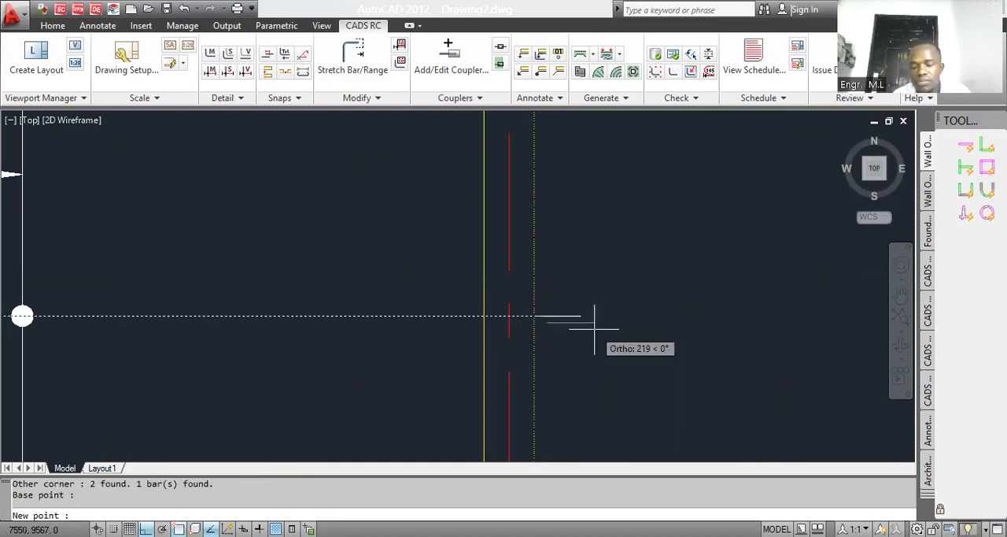
type("300")
key("Return")
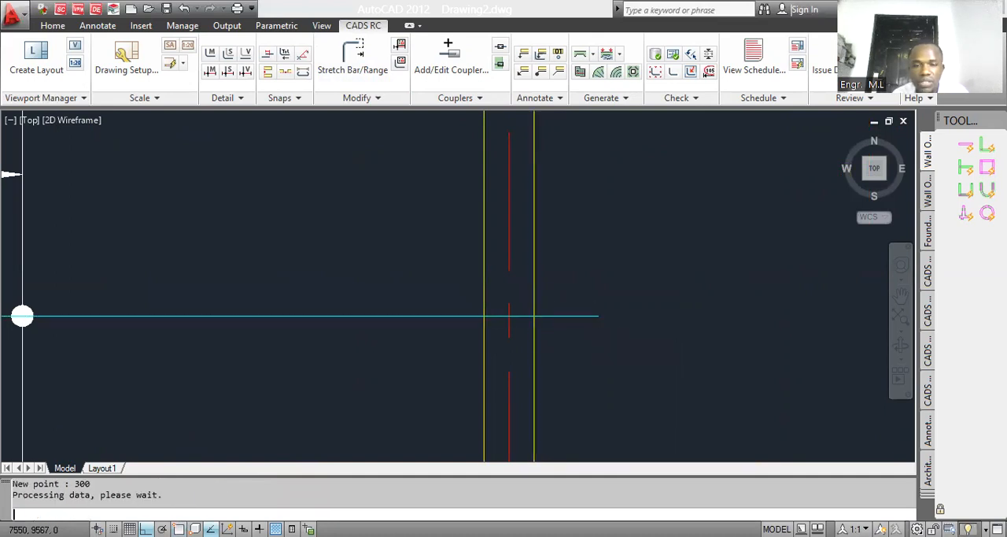
scroll(551, 315, "up", 3)
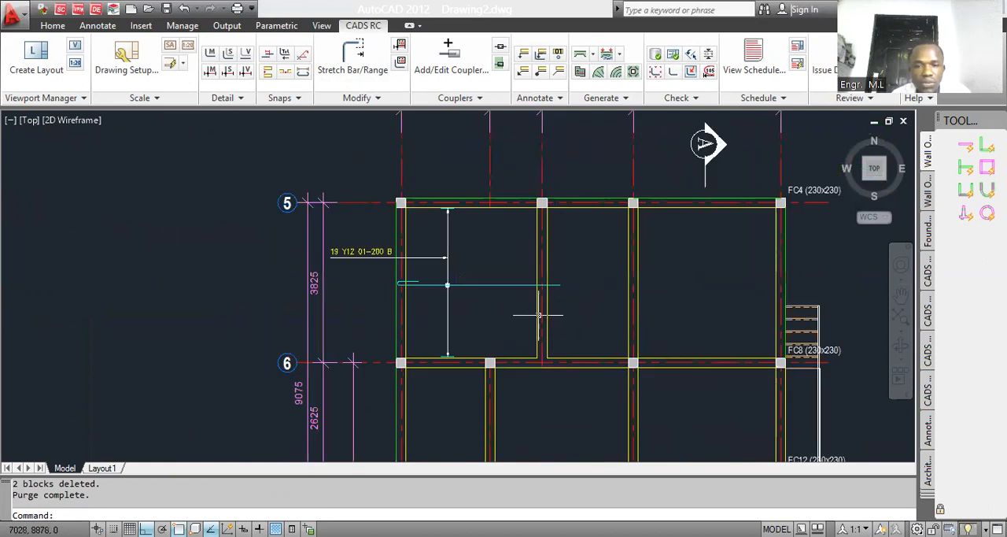
scroll(445, 295, "up", 3)
scroll(393, 295, "down", 2)
scroll(390, 287, "up", 2)
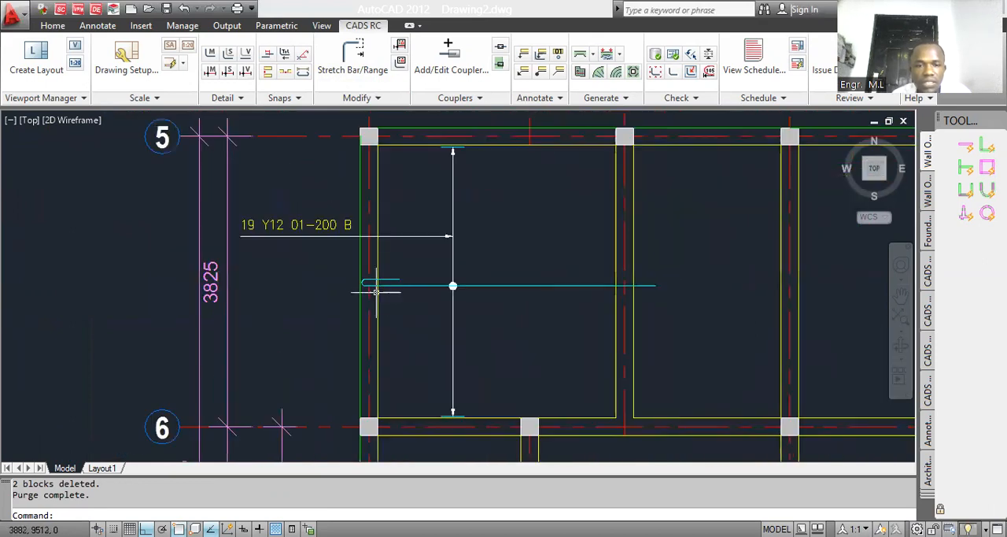
scroll(378, 283, "down", 3)
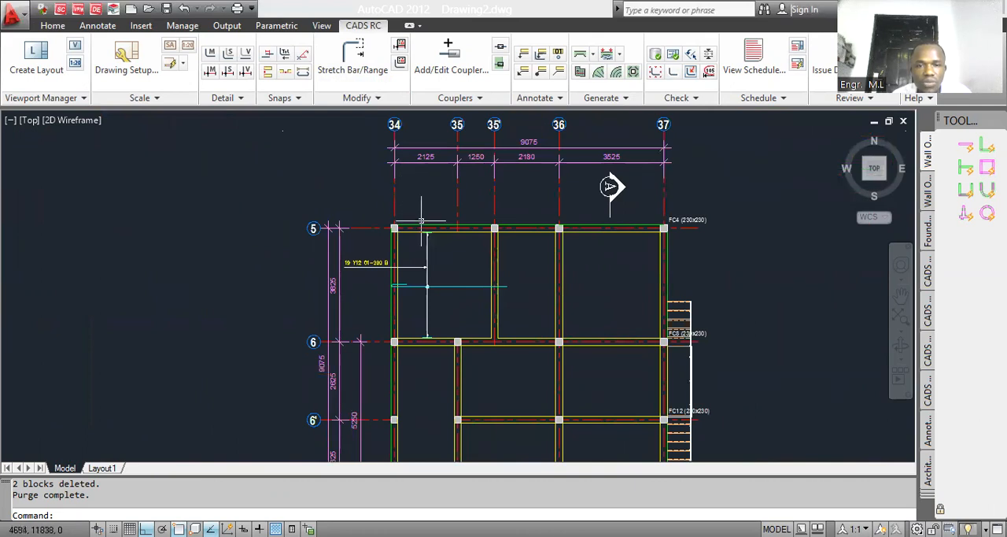
left_click(494, 193)
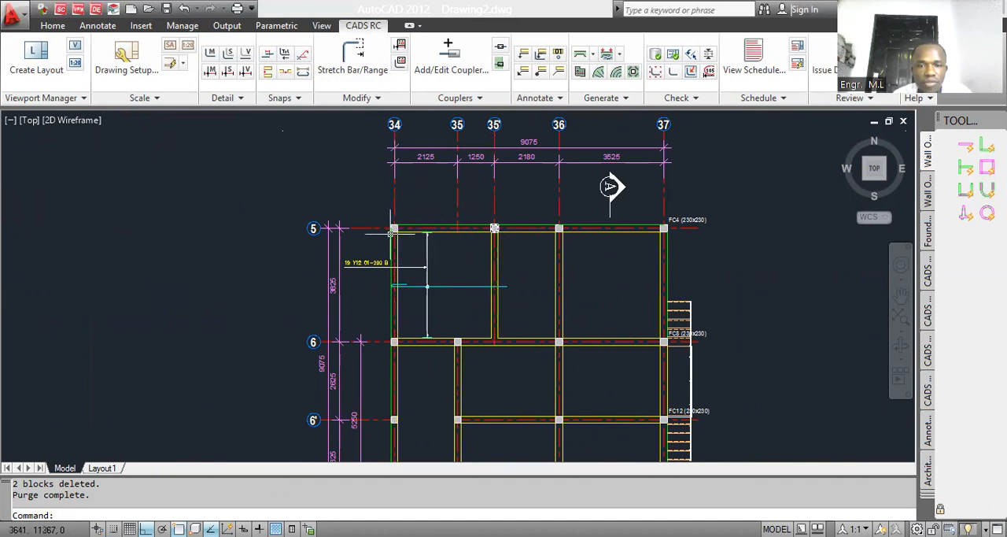
scroll(414, 293, "up", 3)
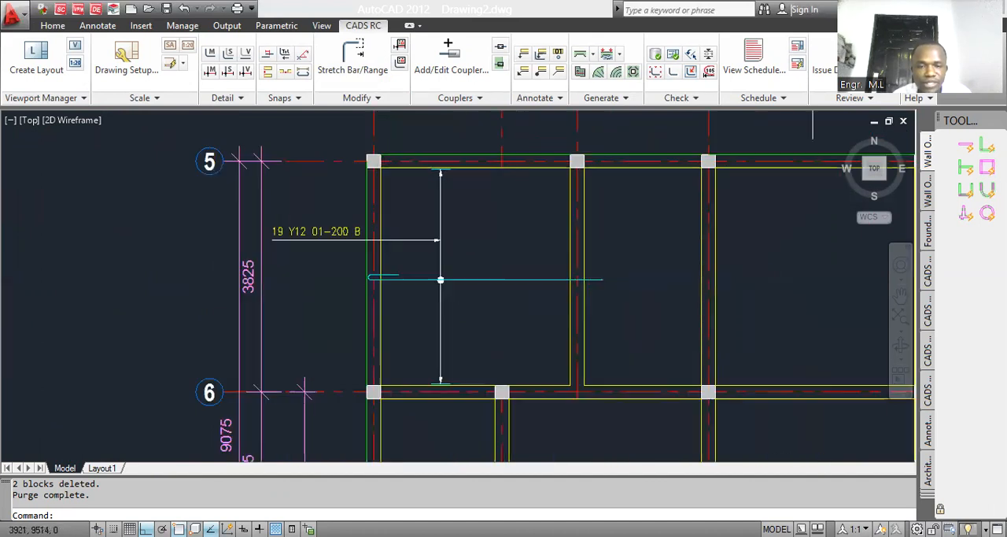
scroll(383, 280, "up", 1)
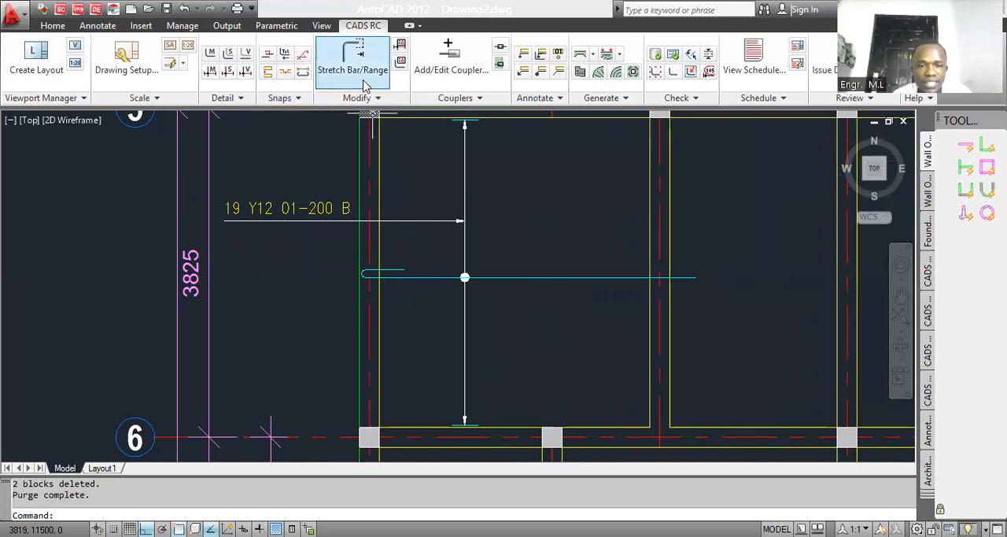
scroll(446, 287, "down", 6)
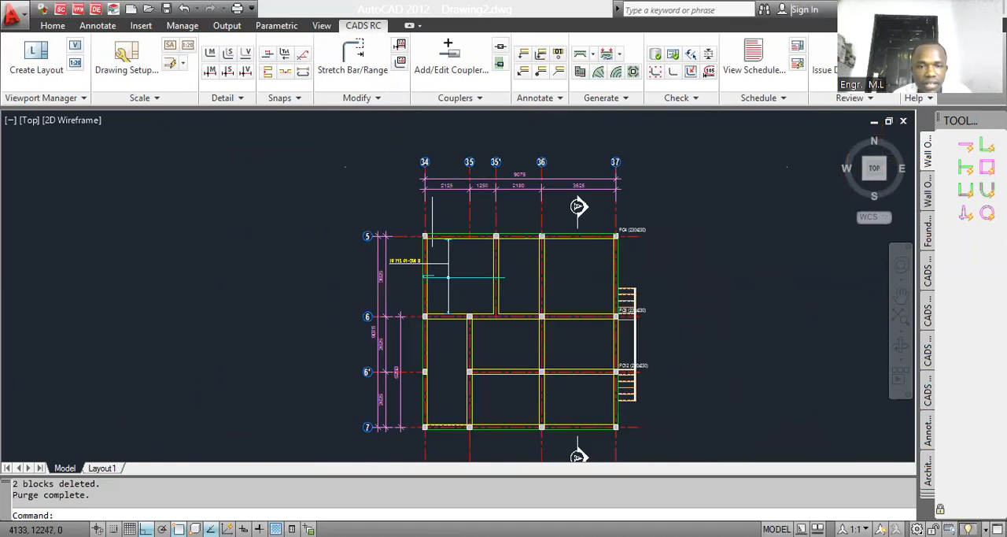
Step: Copy the grid 34 centreline horizontally towards grid 35, about 723 mm into the upper bay
scroll(432, 220, "up", 2)
type("CO")
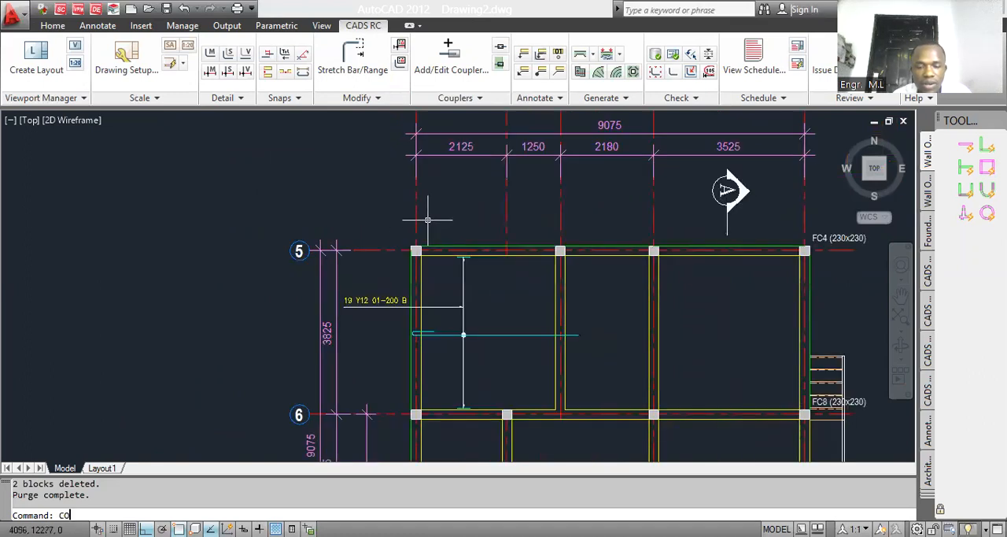
key("Return")
left_click(430, 228)
left_click(388, 227)
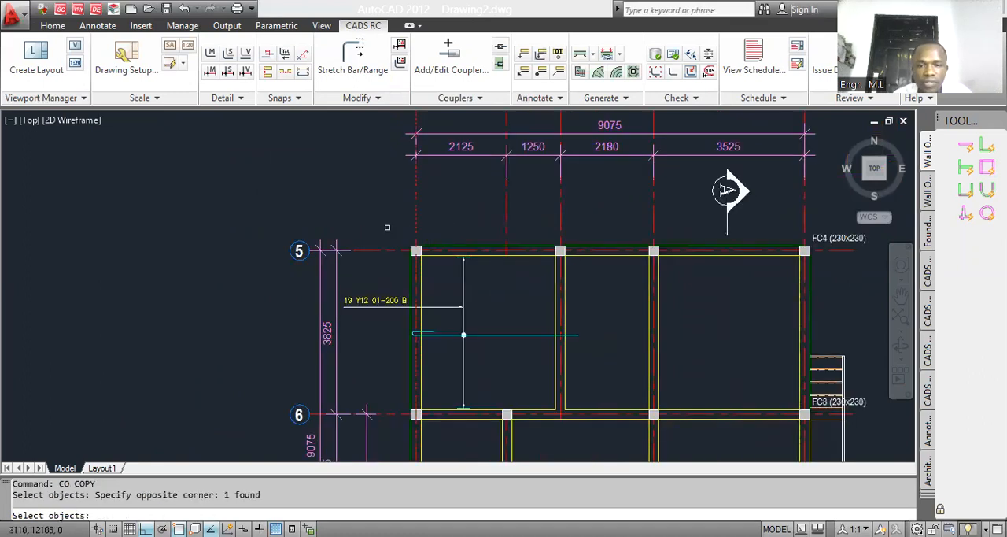
key("Return")
left_click(479, 289)
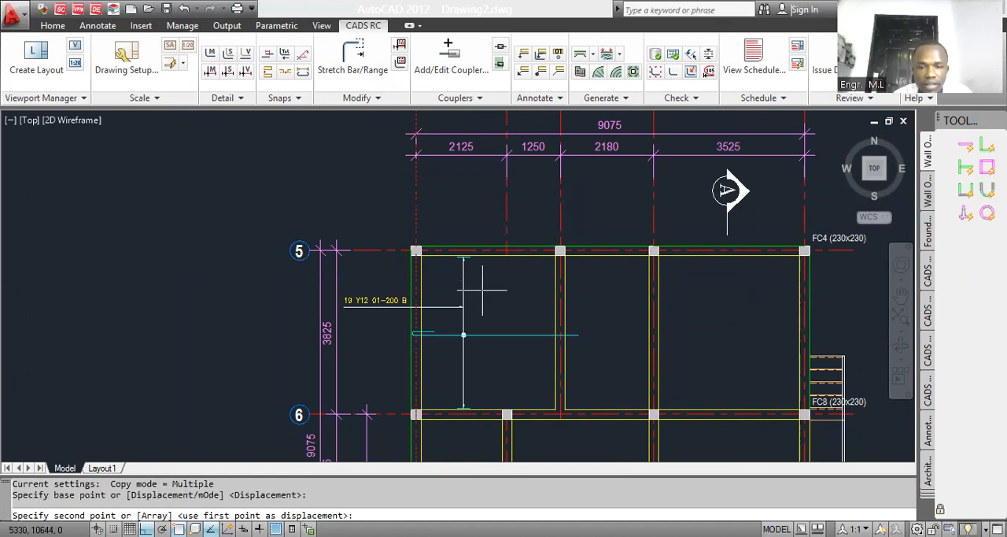
left_click(511, 289)
key("Escape")
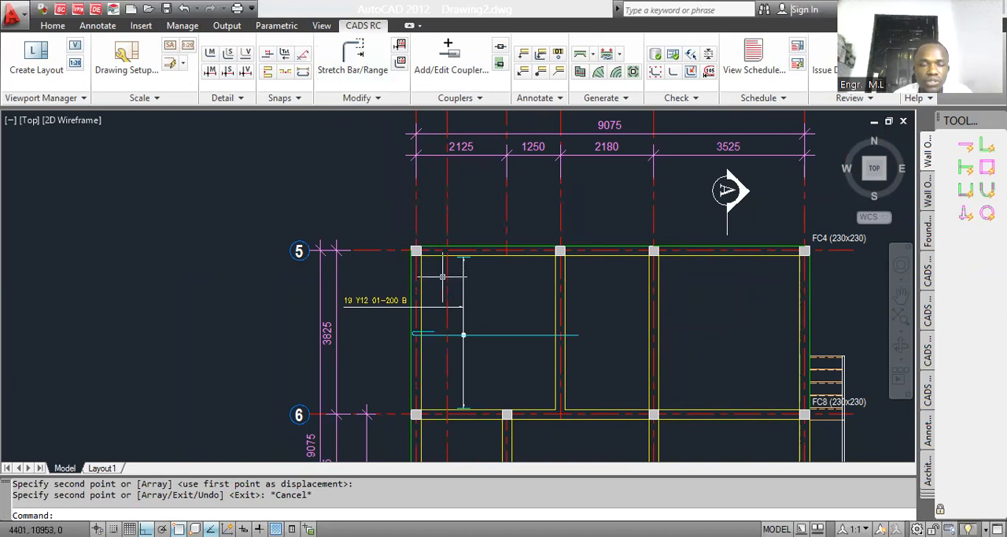
Step: Add a linear dimension between the grid 34 centreline and its copy, just above the hooked bar
scroll(449, 335, "up", 3)
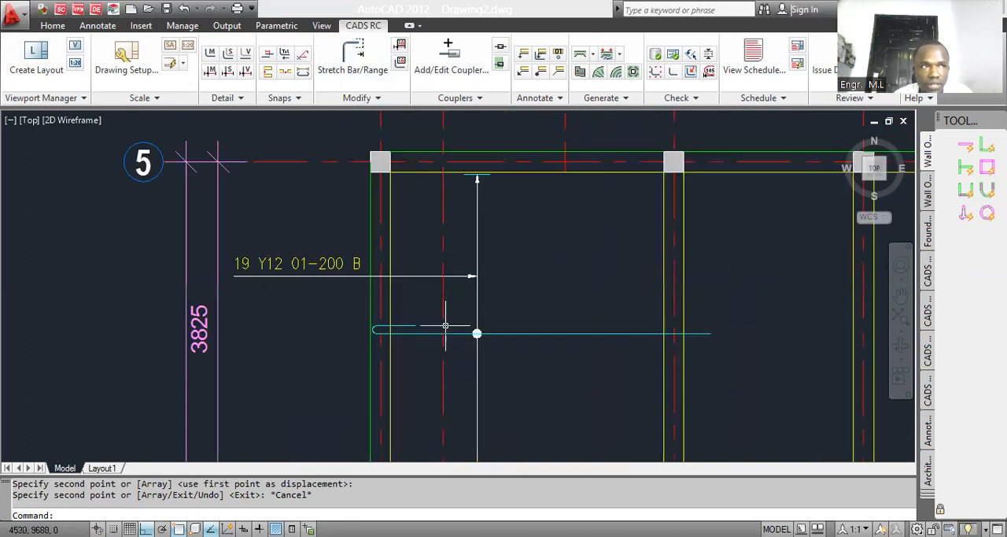
left_click(380, 317)
key("Escape")
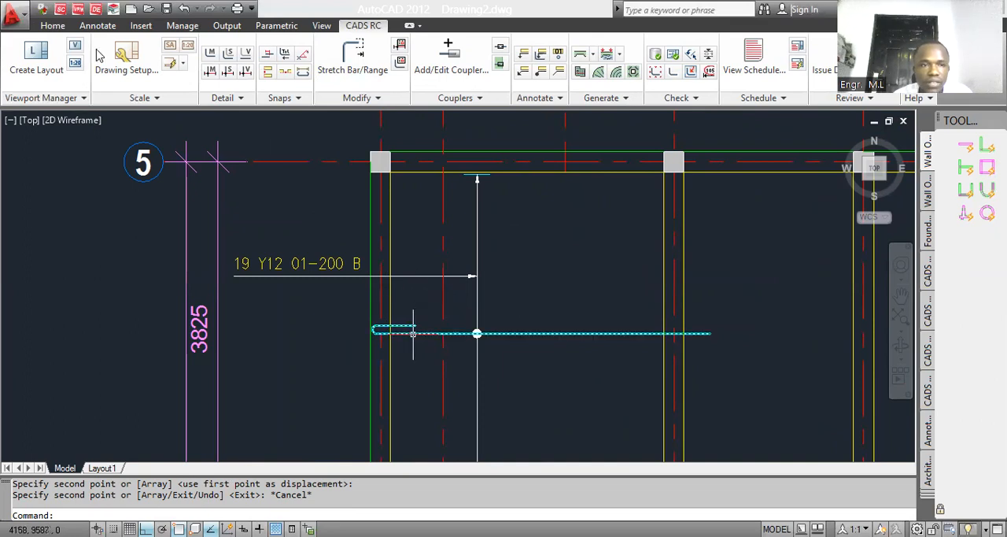
left_click(53, 25)
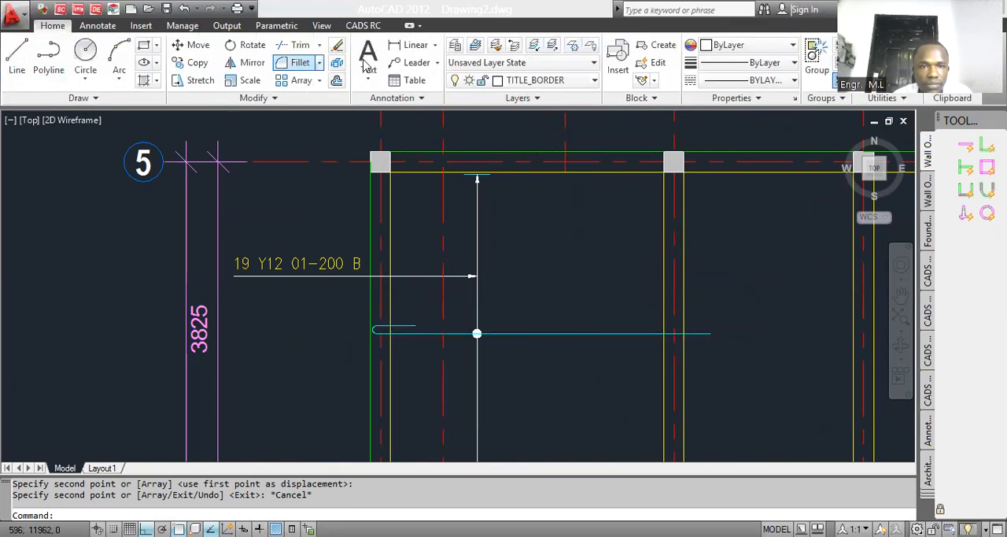
left_click(414, 45)
left_click(396, 290)
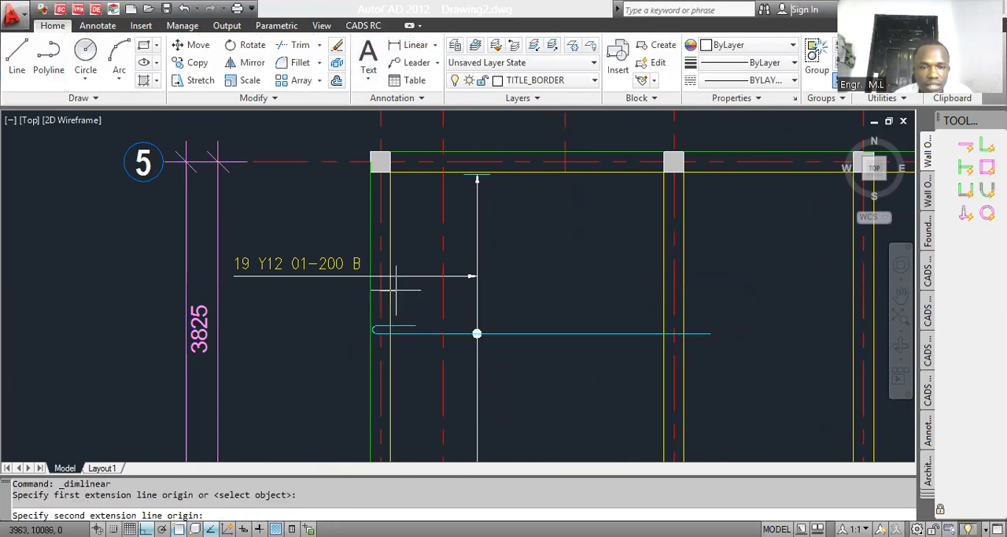
left_click(443, 290)
left_click(419, 307)
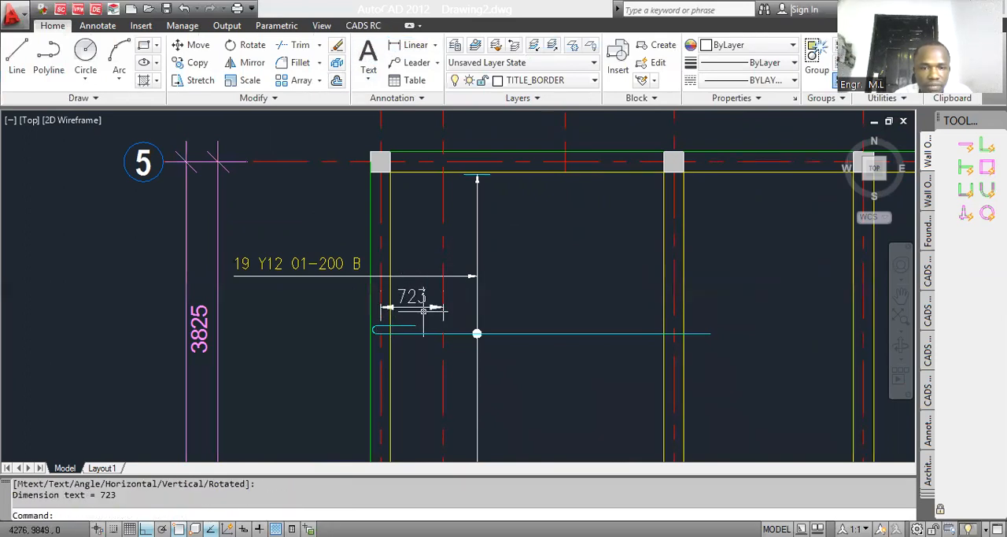
Step: Edit the hooked bar's label data and set the first bar's dimension C to 725
scroll(424, 313, "up", 3)
left_click(396, 341)
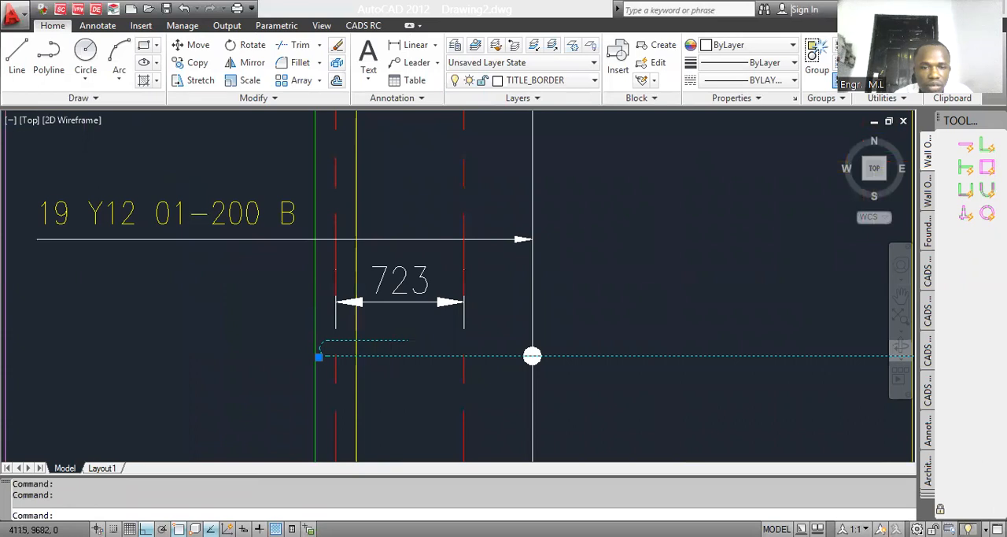
double_click(532, 355)
left_click(410, 395)
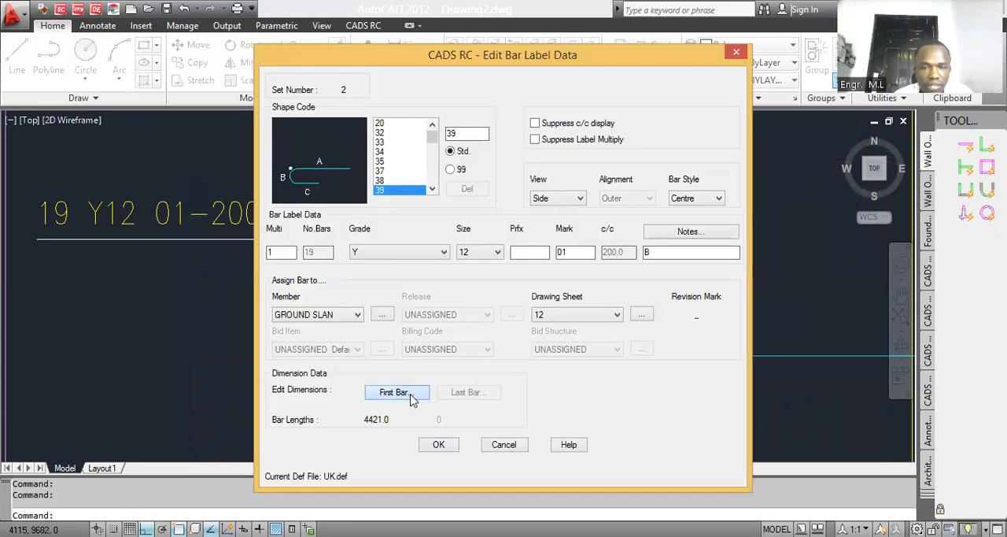
left_click(709, 244)
type("725")
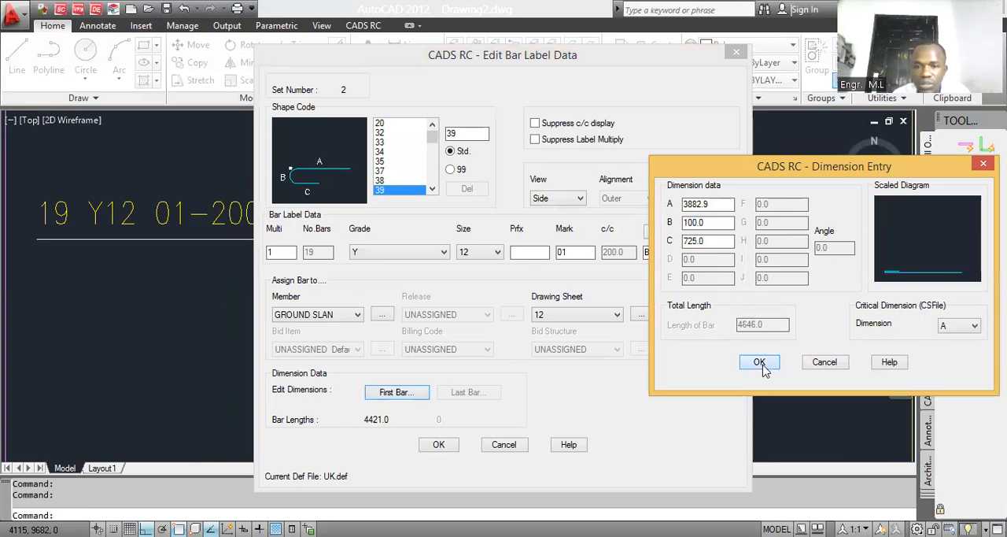
left_click(760, 363)
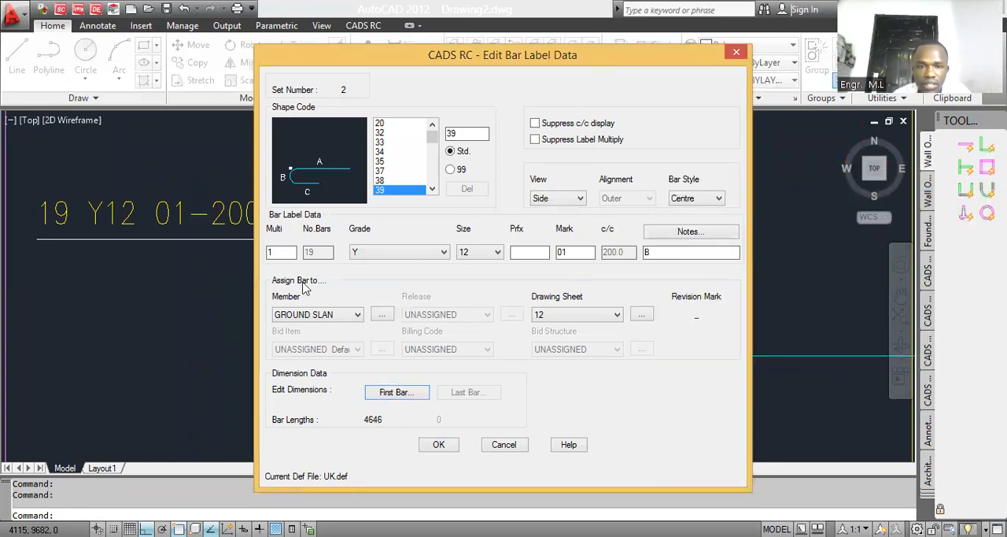
Step: Set the hooked bar's dimension C to 723 and accept the label data
left_click_drag(390, 55, 501, 139)
left_click(504, 476)
double_click(694, 241)
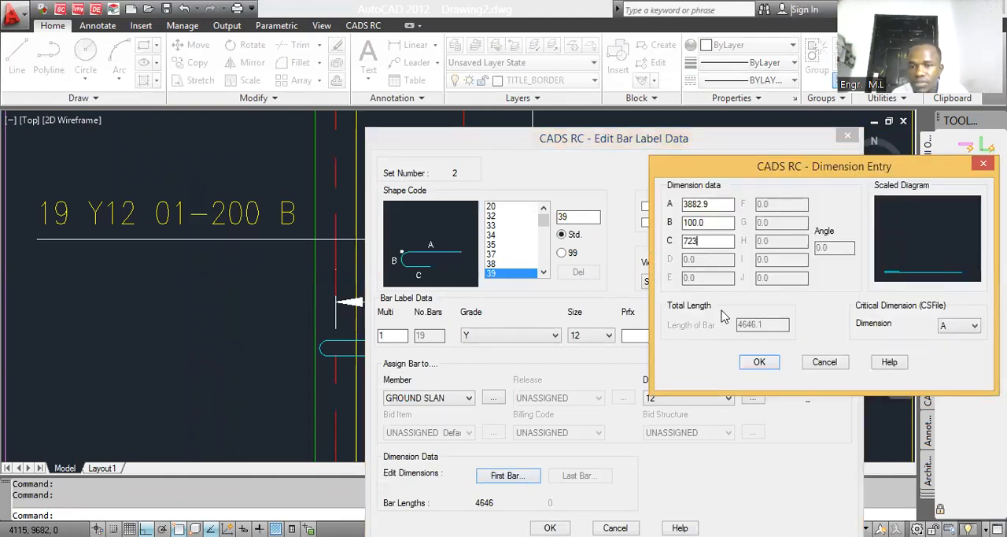
left_click(759, 363)
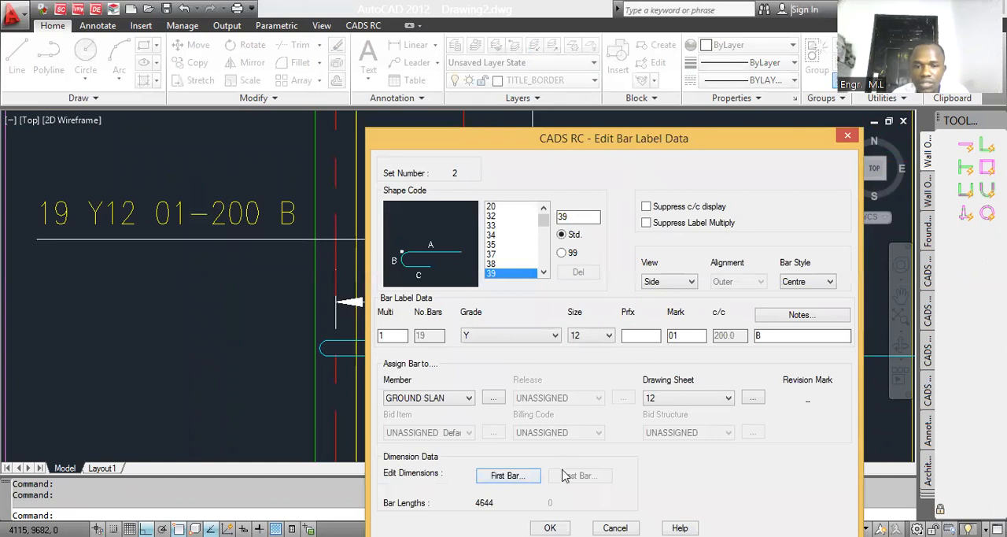
left_click(550, 527)
scroll(464, 355, "down", 2)
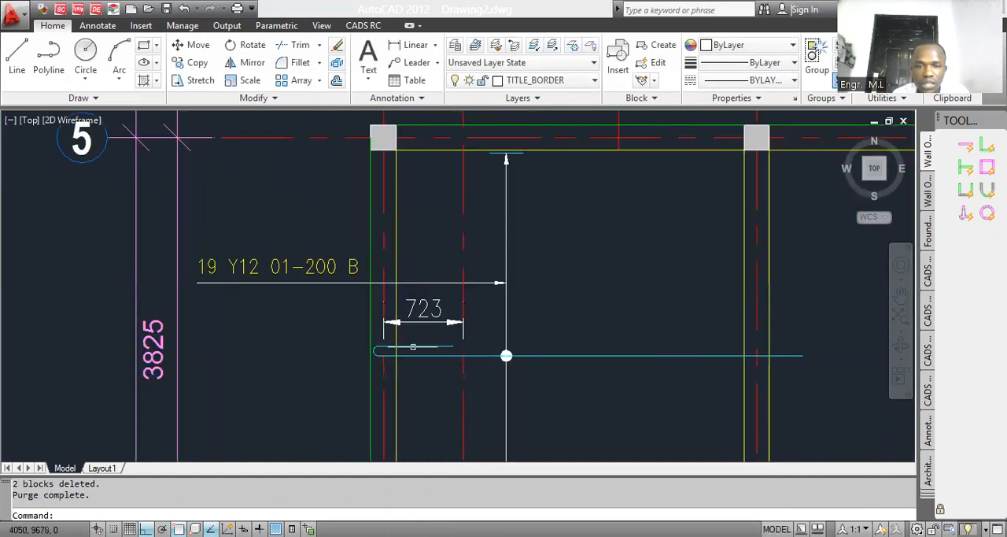
Step: Stretch the end of the hooked bar's return leg horizontally to the copied centreline
scroll(413, 347, "up", 2)
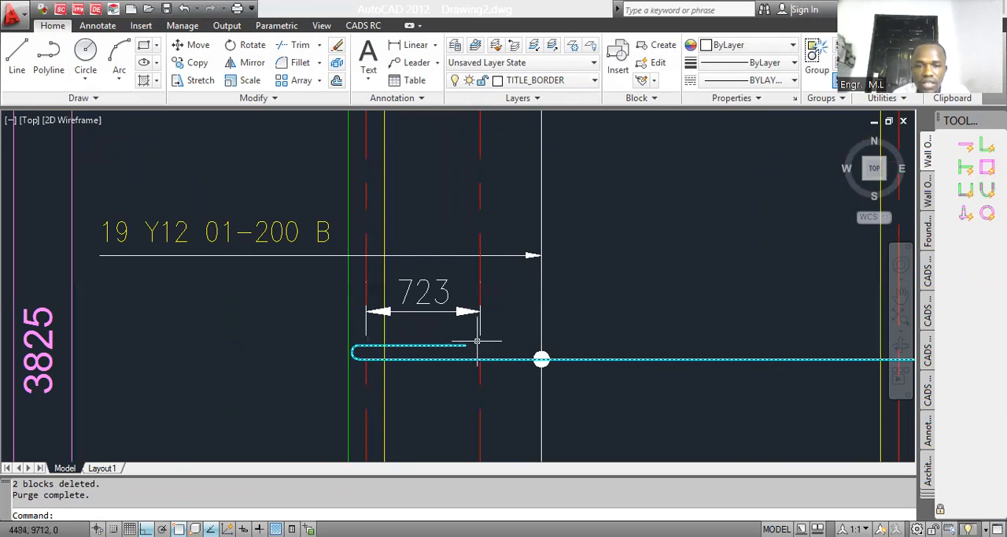
scroll(477, 340, "up", 1)
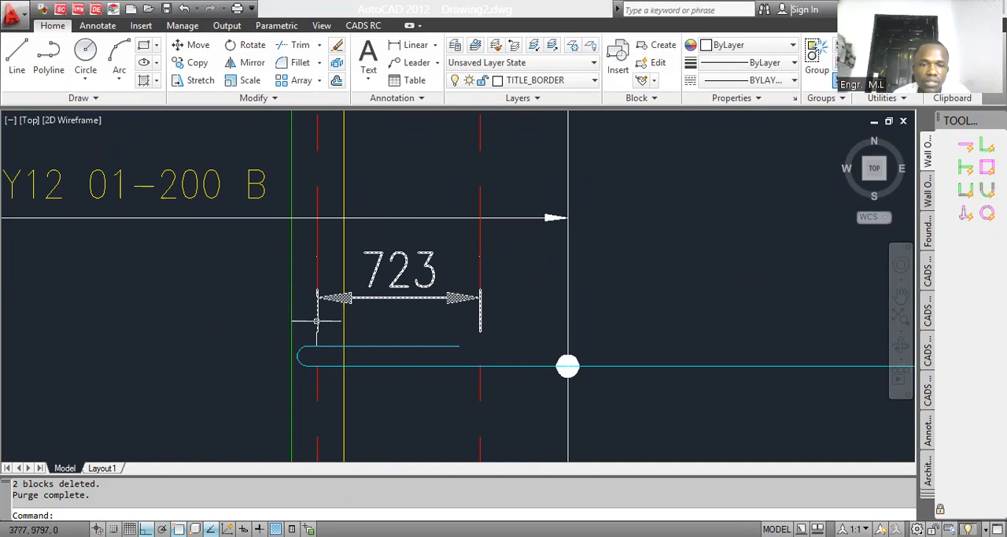
scroll(317, 321, "down", 2)
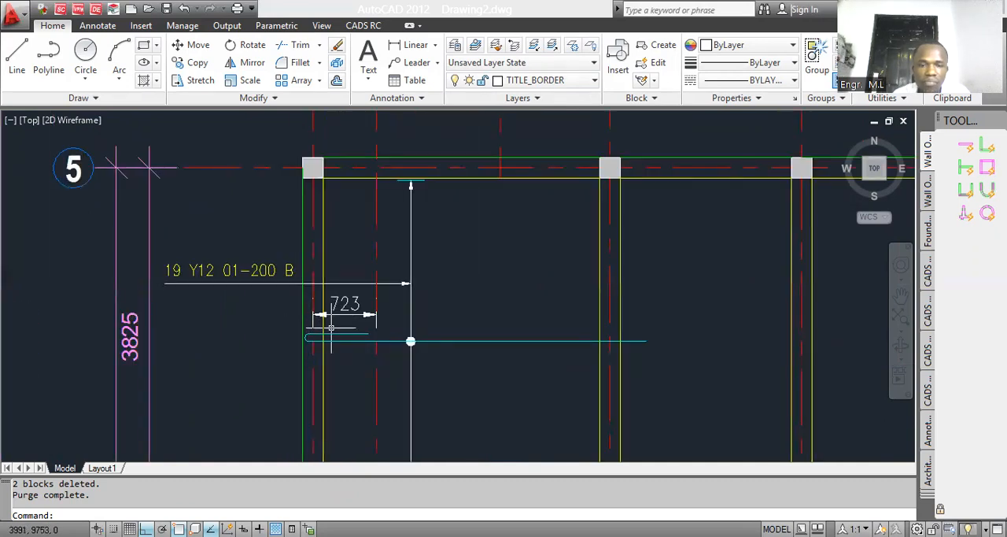
scroll(332, 321, "up", 2)
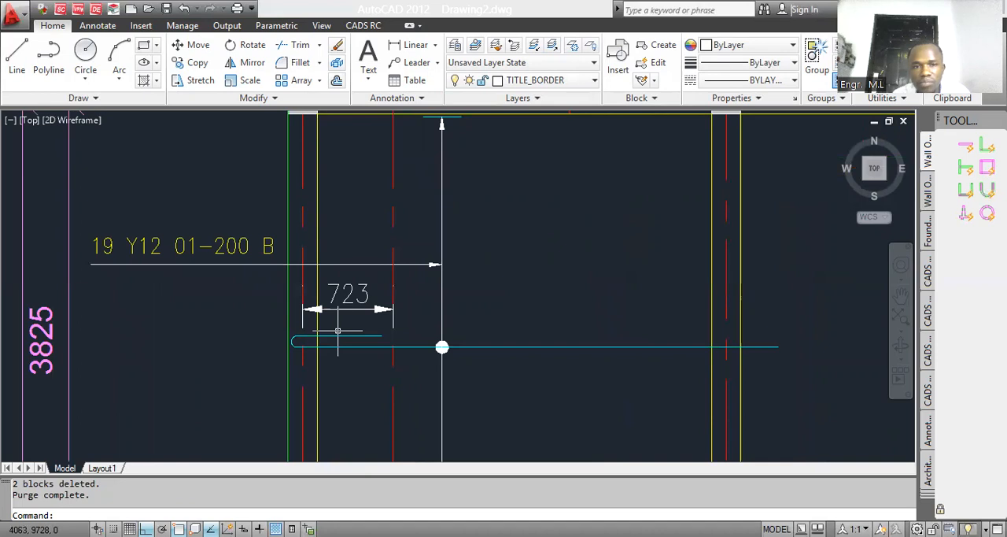
scroll(360, 326, "up", 1)
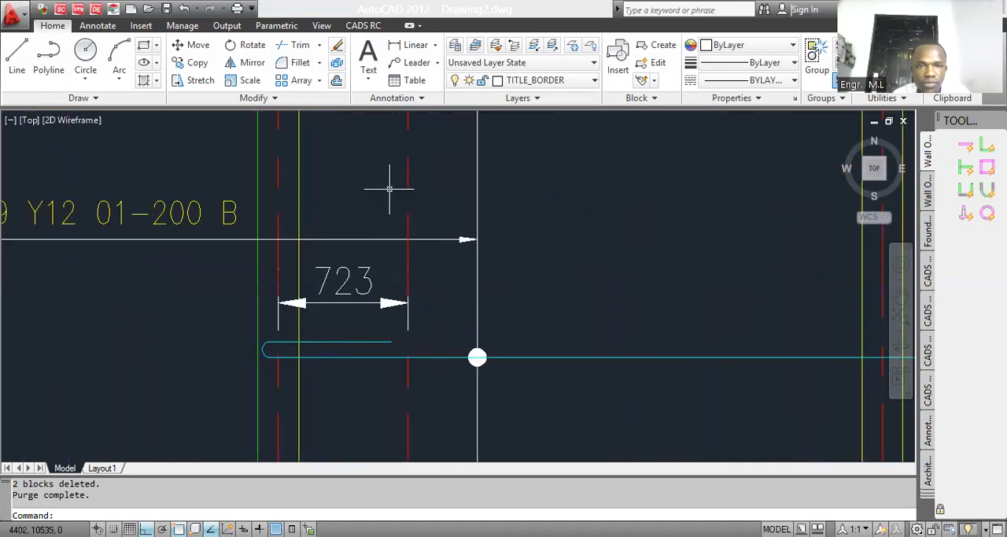
scroll(368, 284, "down", 3)
left_click(368, 26)
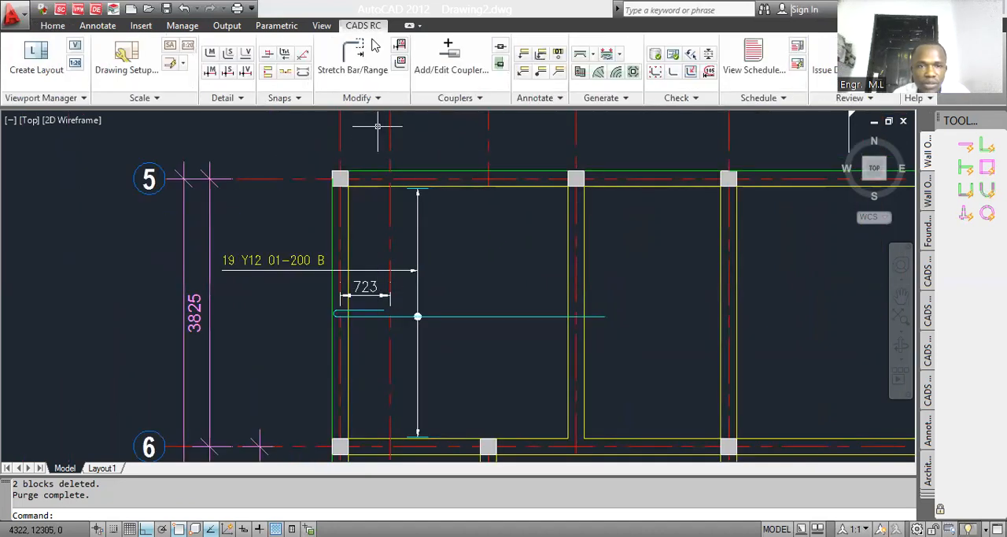
scroll(386, 315, "up", 4)
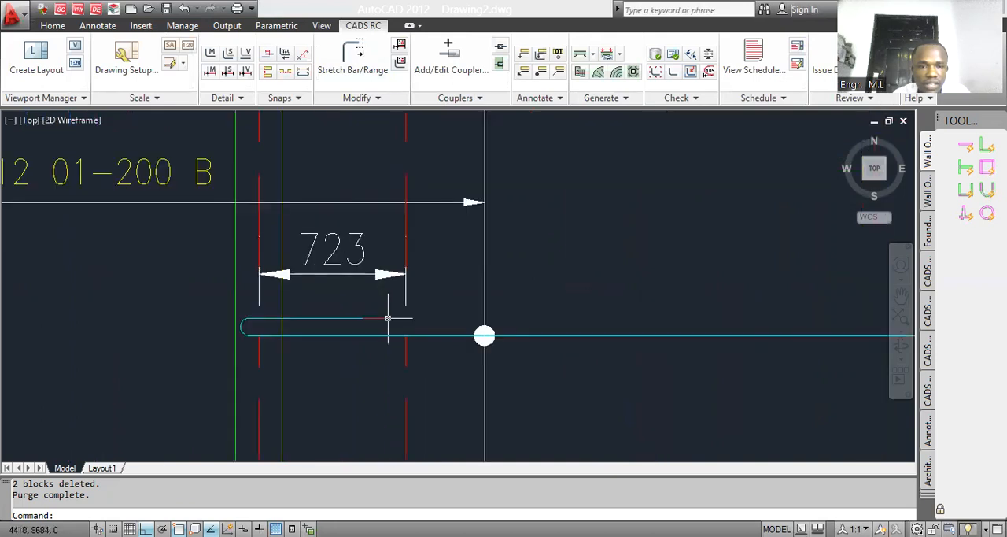
left_click(365, 73)
scroll(391, 326, "up", 2)
left_click(391, 327)
left_click(381, 304)
left_click(382, 312)
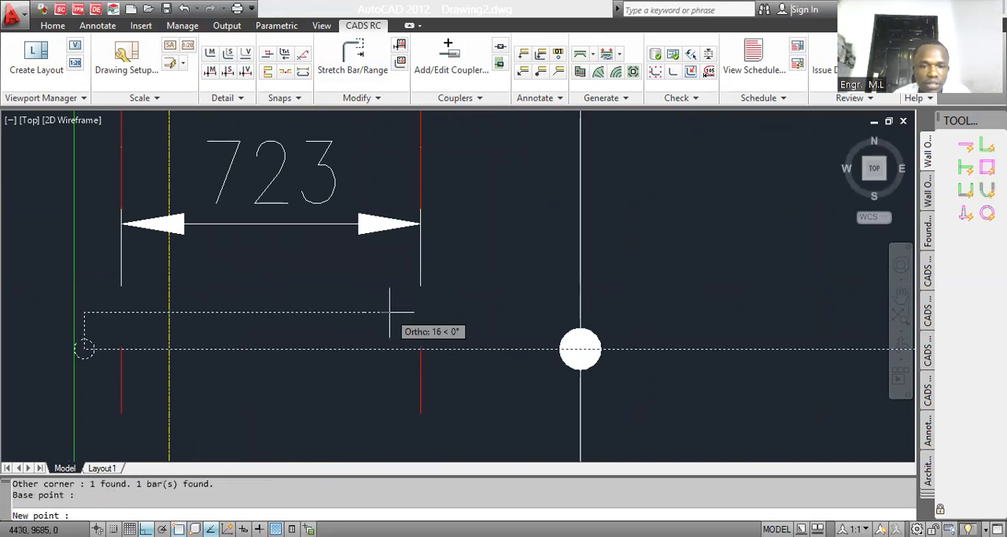
left_click(420, 310)
scroll(421, 332, "down", 3)
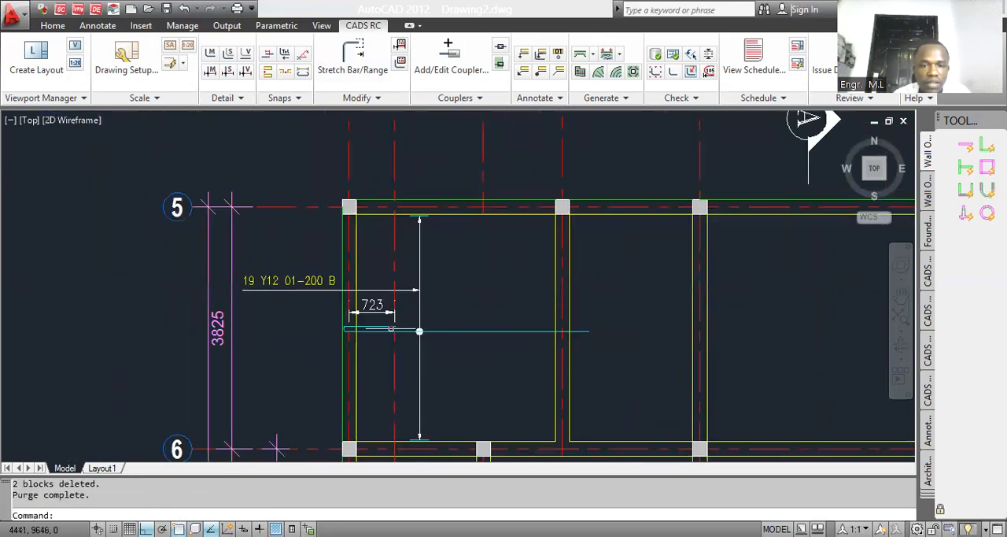
left_click(335, 57)
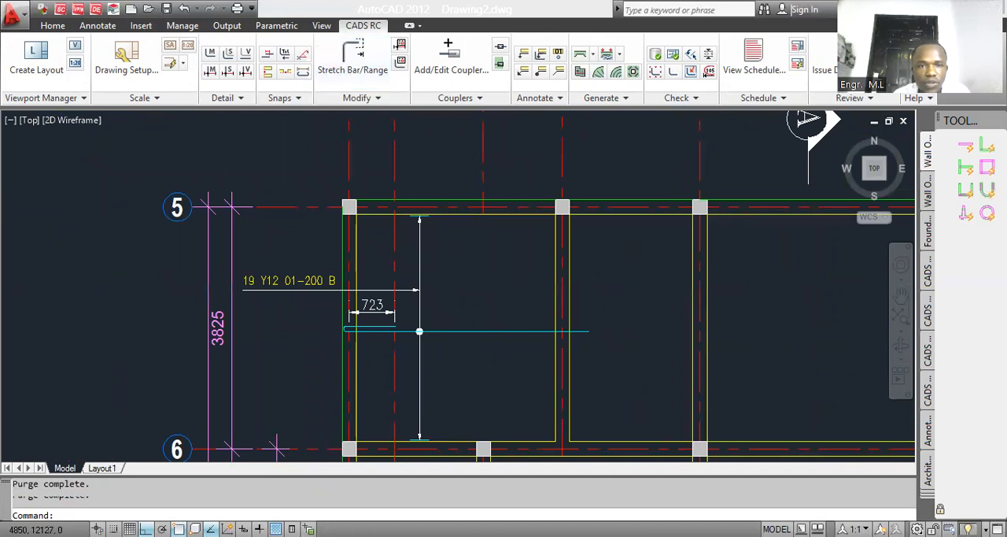
scroll(401, 354, "up", 3)
scroll(392, 307, "up", 3)
key("Return")
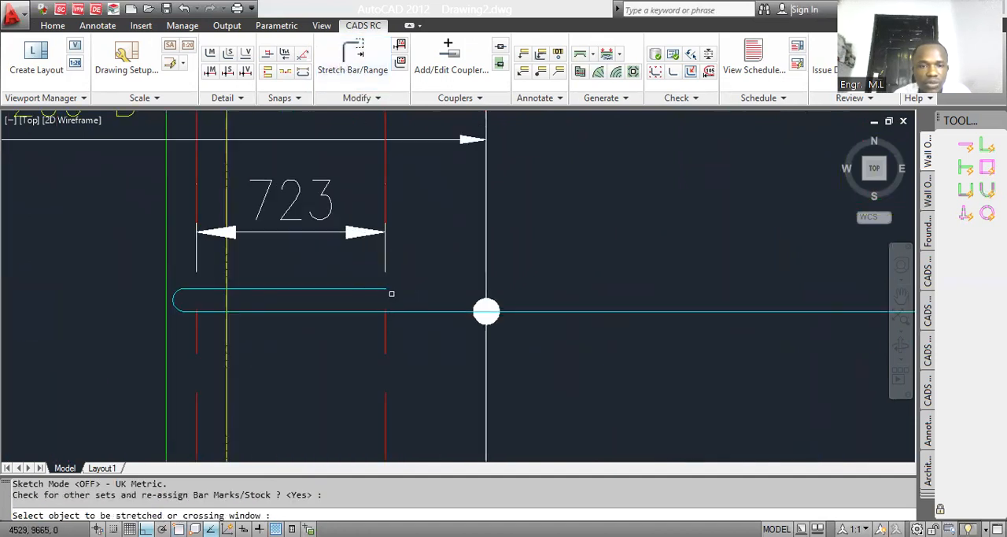
left_click(388, 291)
key("Escape")
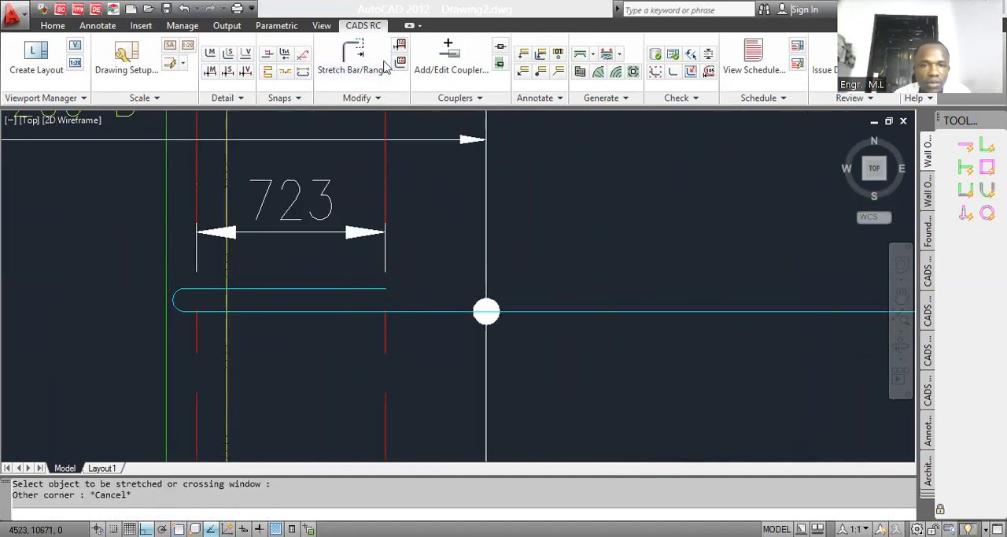
Step: Stretch the end of the bar's return leg horizontally back from the copied centreline towards the bend
scroll(400, 337, "down", 5)
left_click(376, 69)
scroll(417, 420, "up", 8)
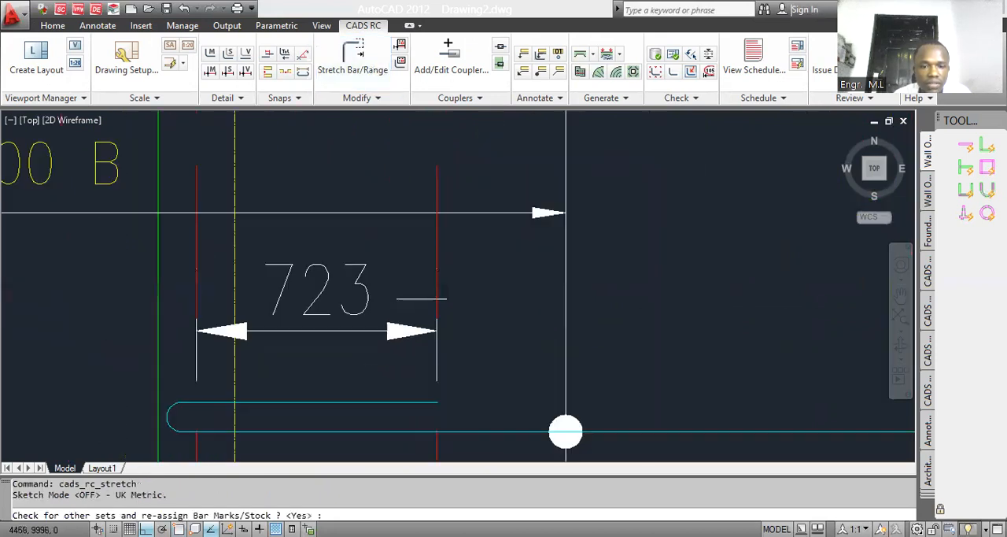
key("Return")
left_click(440, 375)
left_click(431, 362)
left_click(433, 364)
left_click(261, 365)
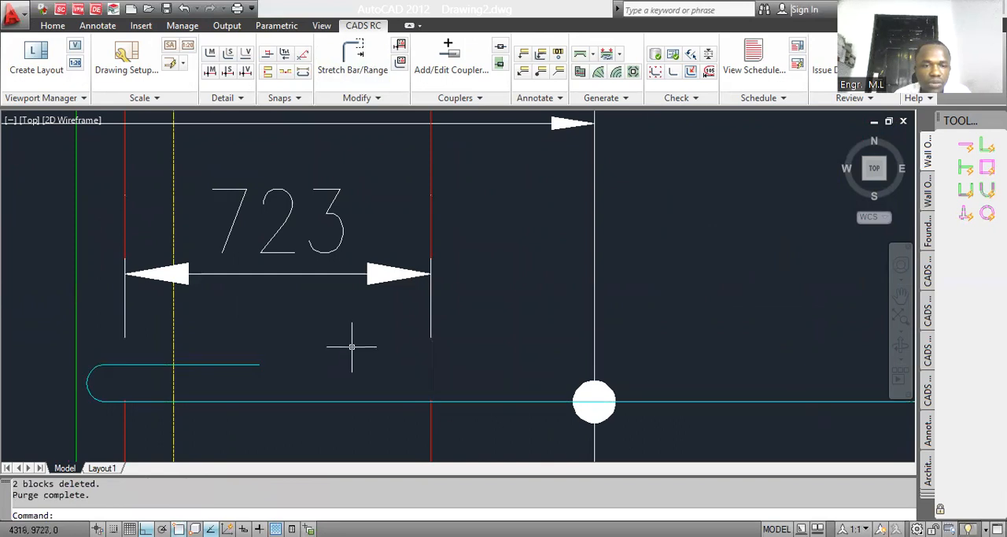
Step: Stretch the shortened return leg's end horizontally out to meet the copied centreline
left_click(340, 74)
key("Return")
left_click(290, 375)
left_click(255, 356)
left_click(260, 364)
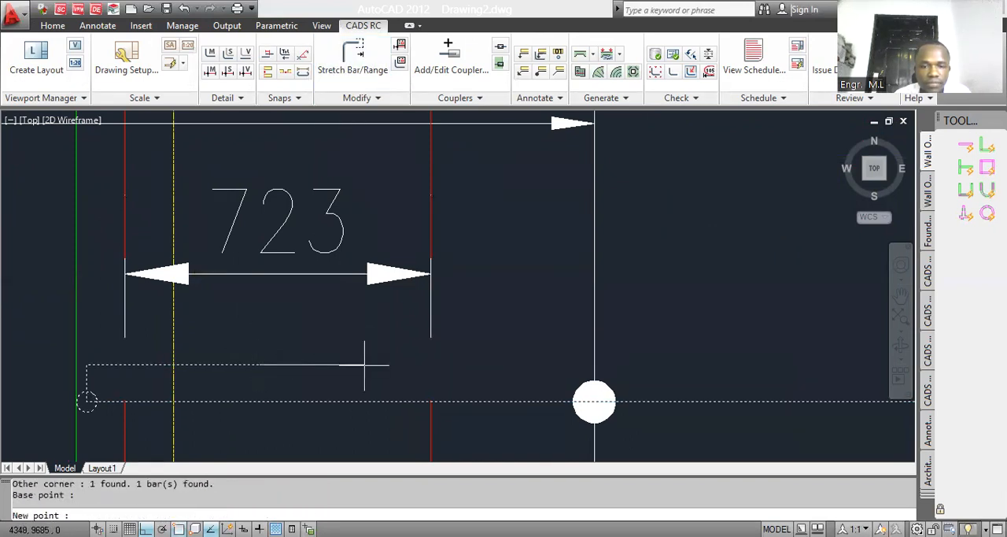
left_click(431, 365)
Step: Delete the temporary dimension between the grid 34 centreline and its copy
scroll(372, 332, "down", 2)
left_click(368, 330)
left_click(351, 308)
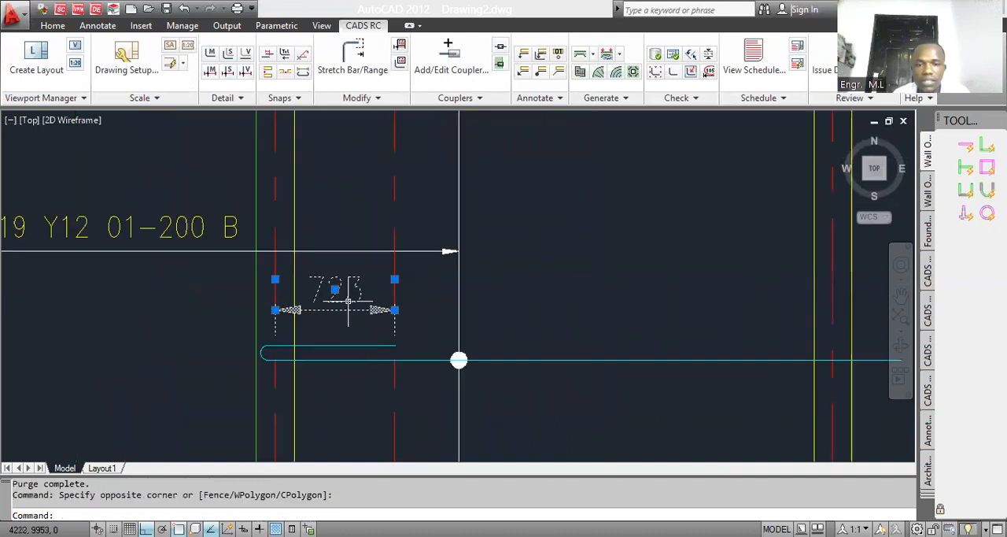
key("Delete")
Step: Set up a Single Fixed Pitch range with a Y12 shape code 39 bar, mark 02, dimensions A 4500, B 100 and C 1200
scroll(459, 360, "down", 5)
scroll(397, 311, "up", 1)
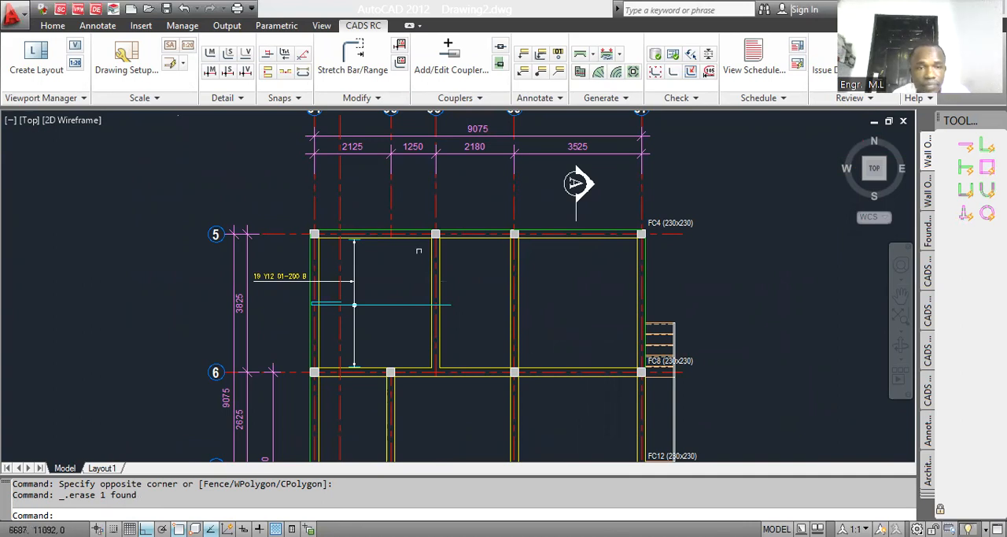
left_click(211, 72)
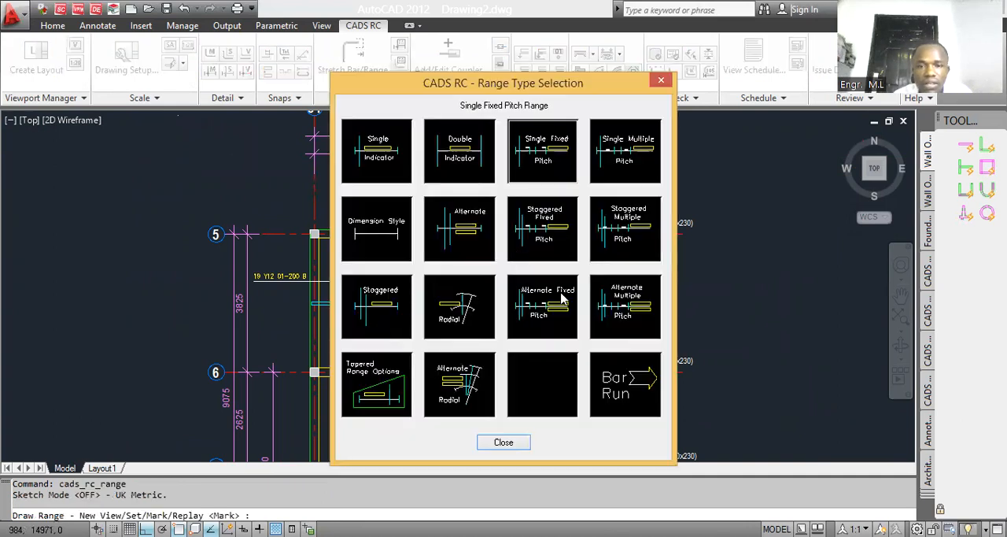
left_click(562, 297)
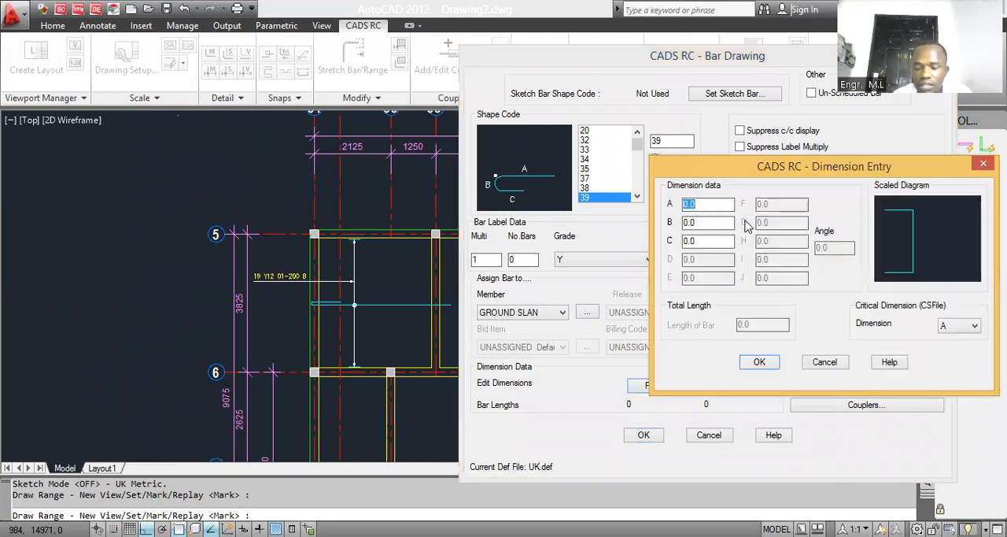
key("Tab")
type("100")
key("Tab")
type("1200")
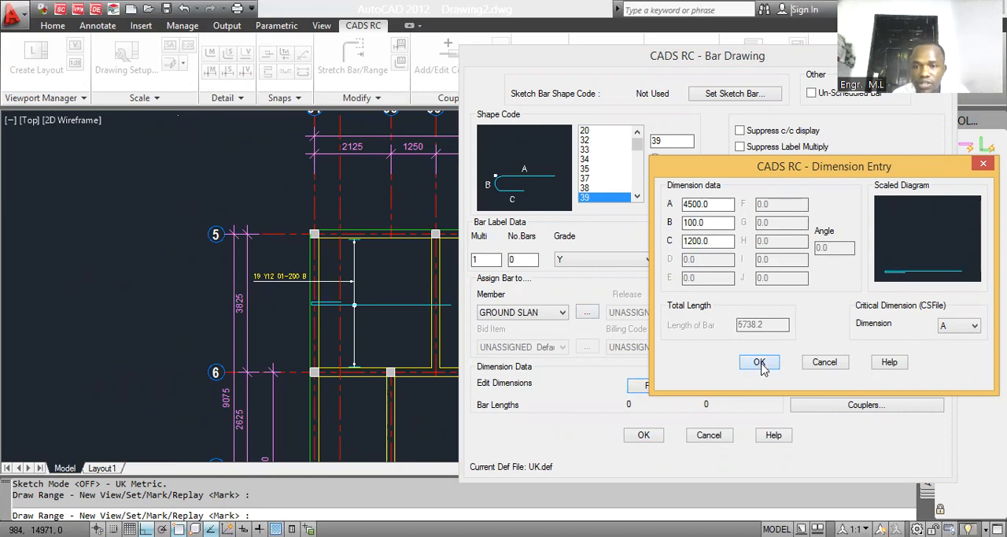
left_click(759, 364)
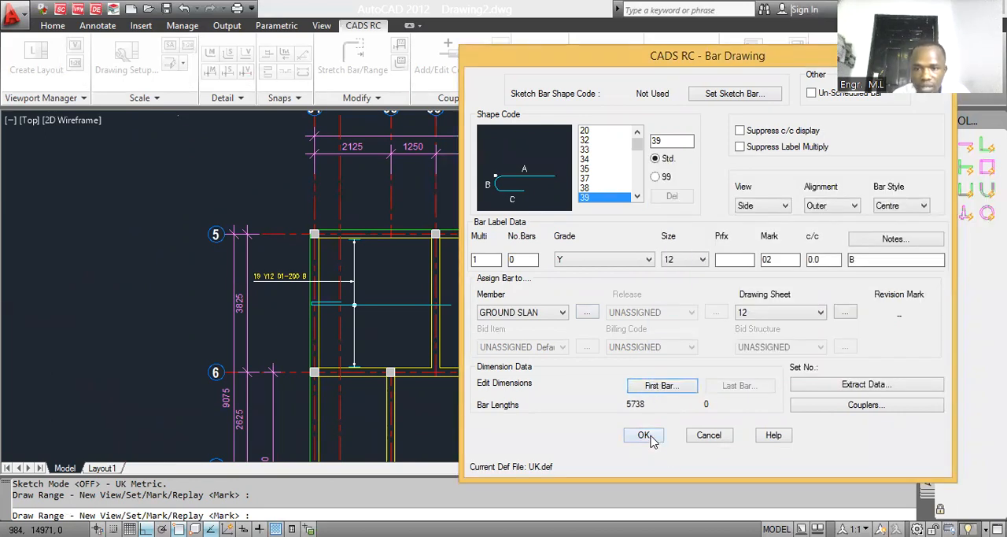
left_click(643, 435)
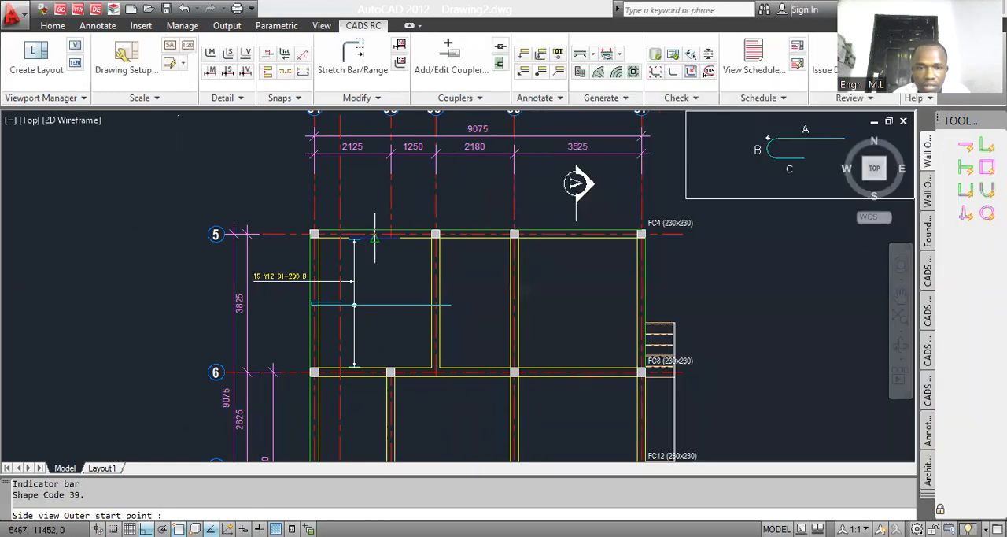
Step: Place the bar vertically from the grid 5 wall and range its first group between the grid 34 and 35' walls at 200 centres, with 25 offsets
scroll(439, 229, "up", 5)
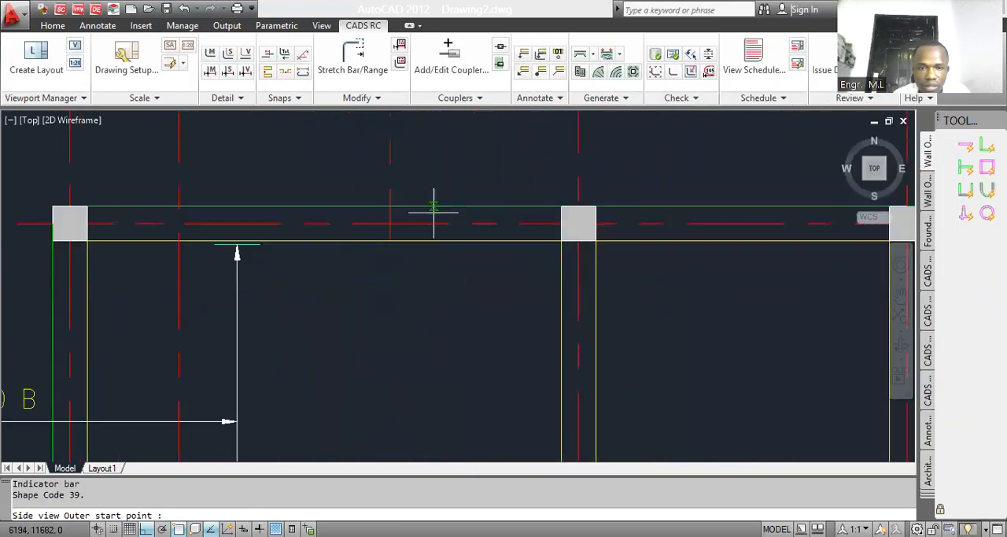
left_click(438, 242)
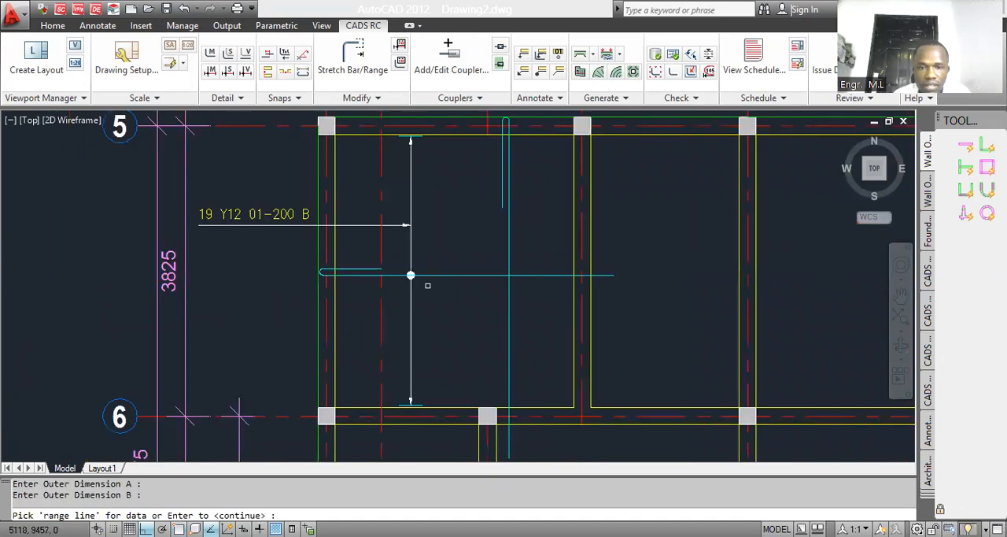
left_click(334, 314)
left_click(371, 322)
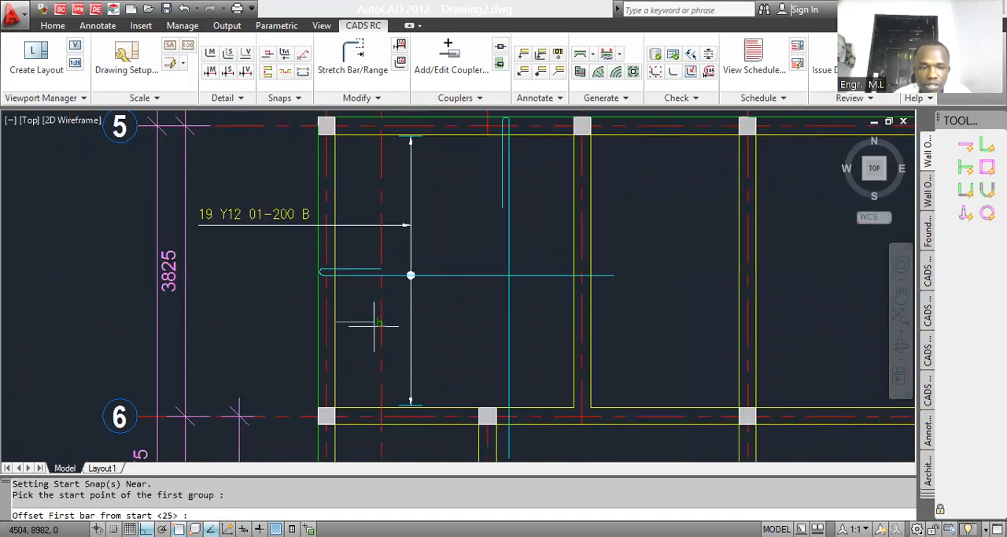
key("Return")
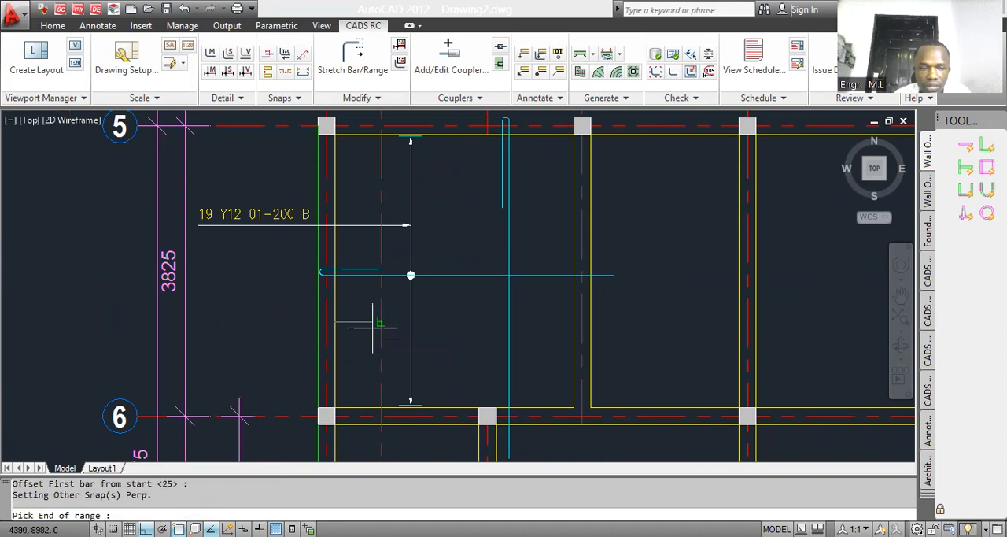
left_click(574, 322)
key("Return")
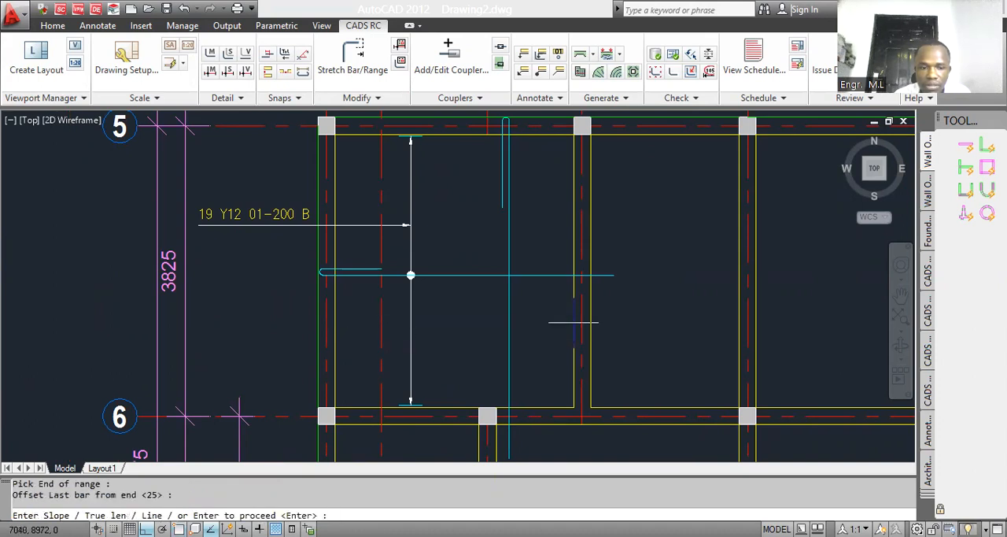
key("Return")
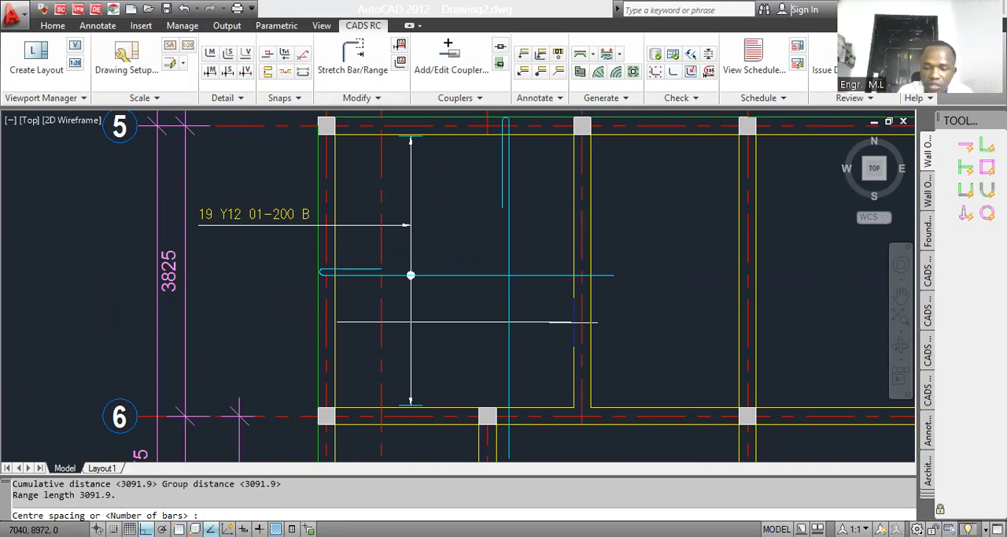
key("Return")
key("Return")
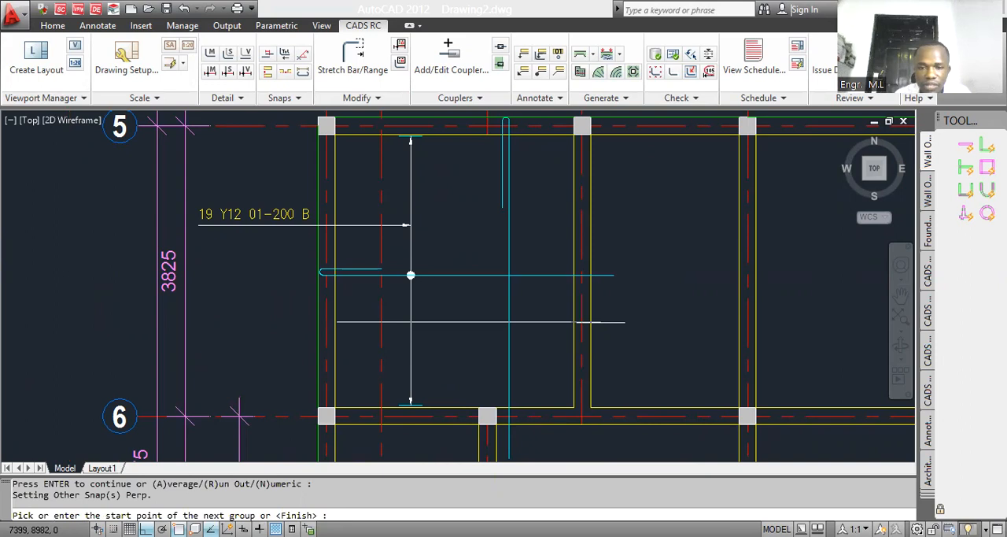
Step: Add a second range group between the inner wall faces at grids 35' and 36, keeping the 25 offset at both ends
scroll(469, 229, "down", 1)
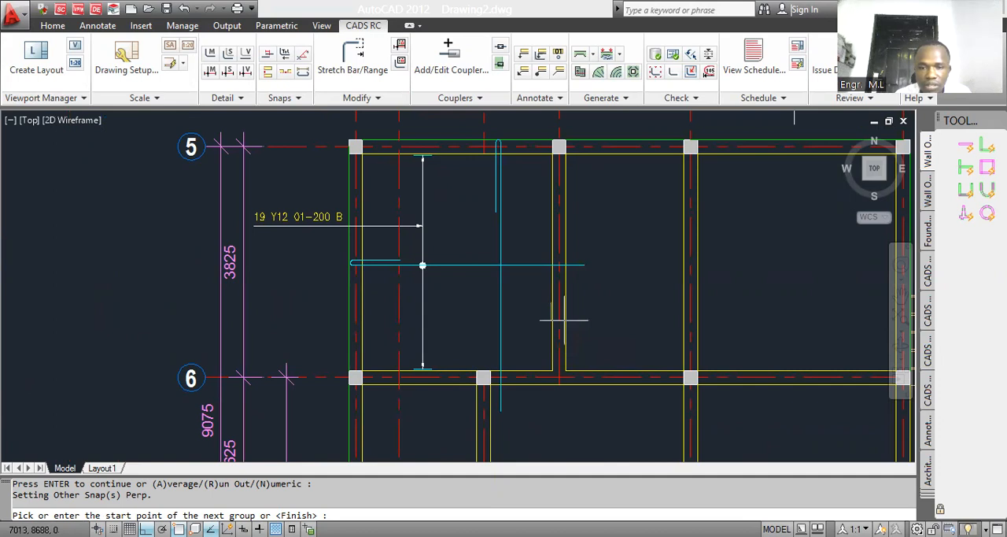
scroll(563, 320, "up", 2)
scroll(560, 300, "up", 5)
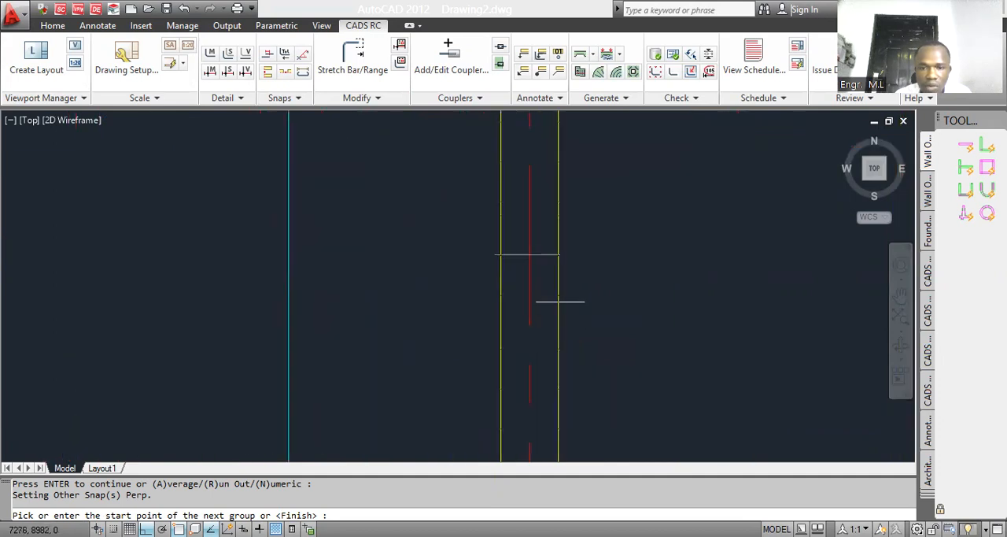
left_click(558, 254)
key("Return")
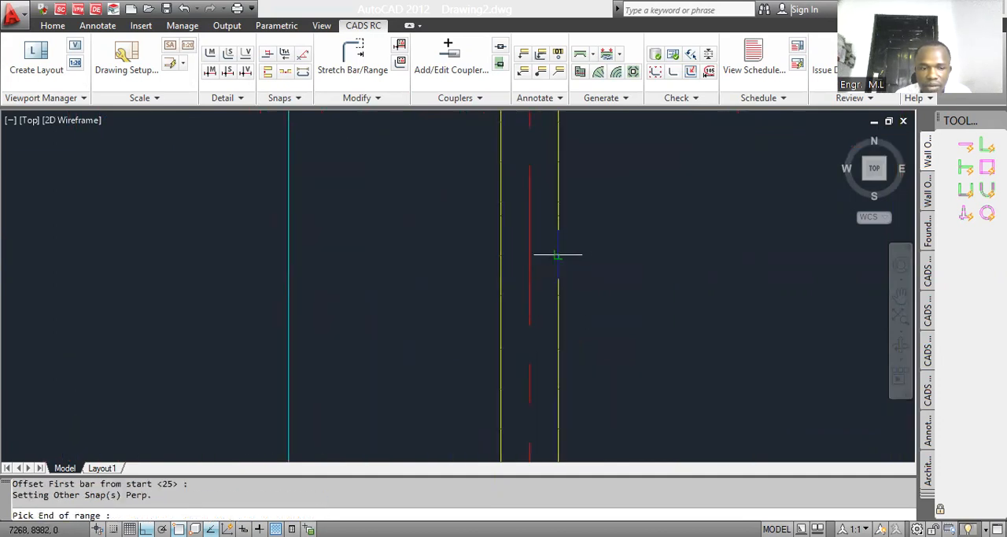
scroll(575, 260, "down", 4)
left_click(695, 276)
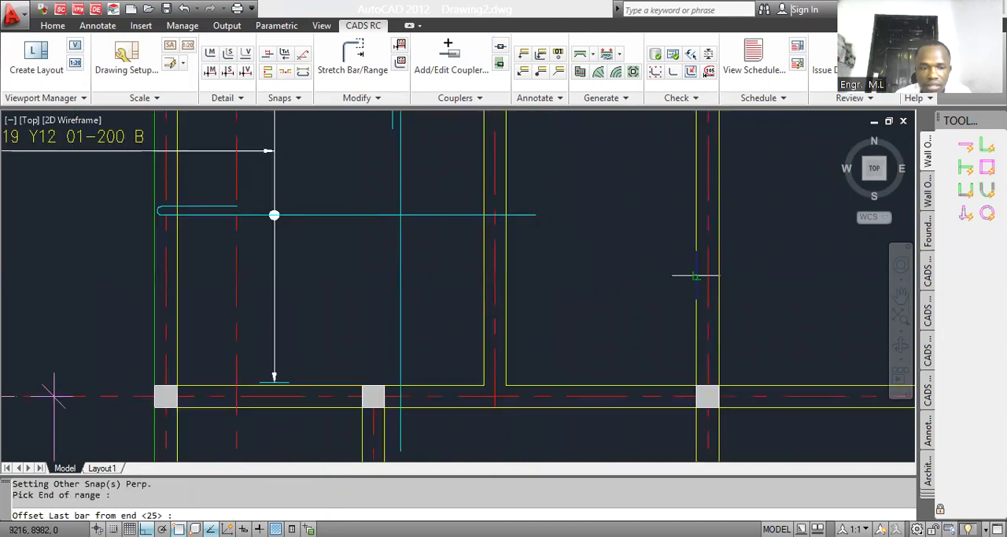
key("Return")
key("Return")
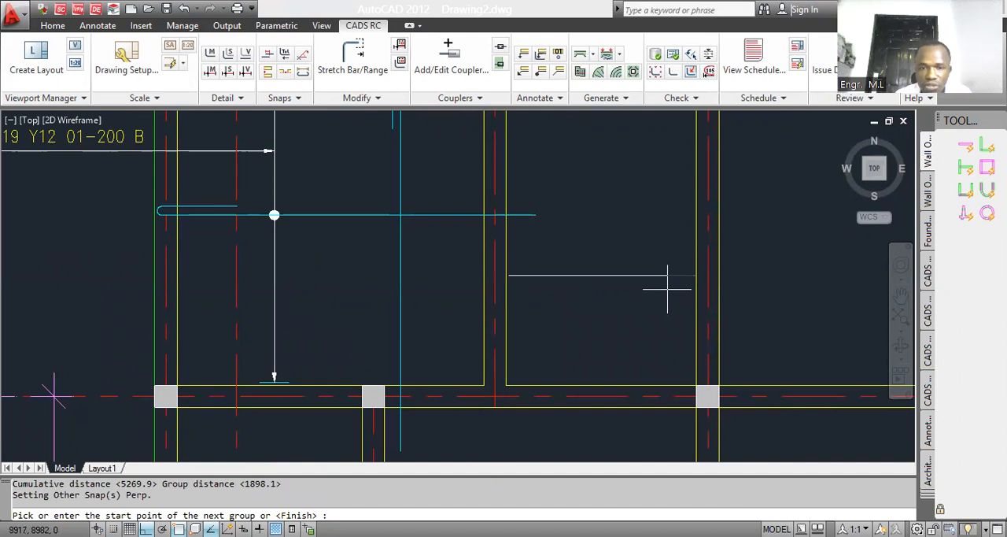
Step: Add a third range group between the inner wall faces at grids 36 and 37, keeping the 25 offset at both ends
scroll(208, 394, "down", 1)
scroll(551, 299, "up", 2)
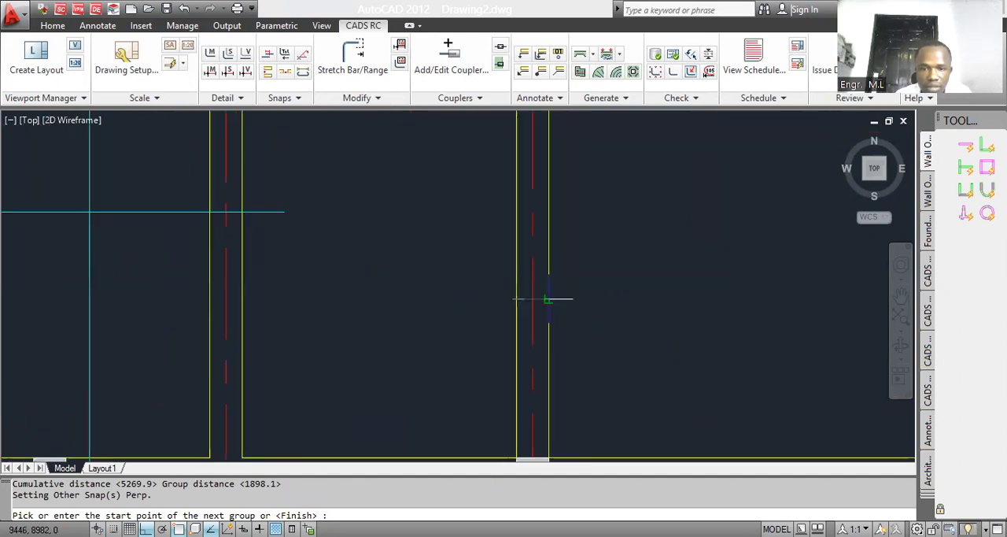
left_click(539, 294)
key("Return")
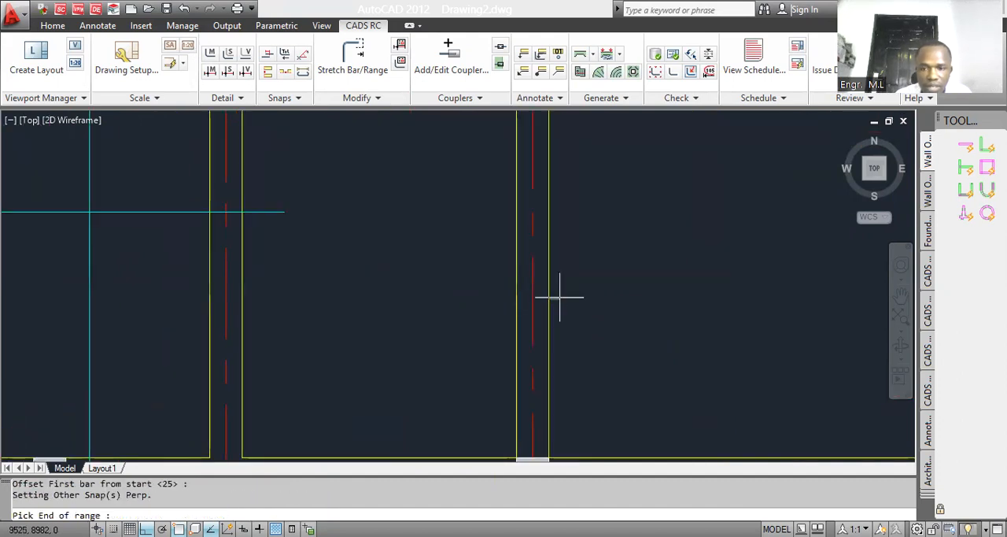
scroll(559, 297, "down", 3)
left_click(693, 306)
key("Return")
Step: Finish the three-group range and place its bar label outside the grid 34 wall, in line with the range line
key("Return")
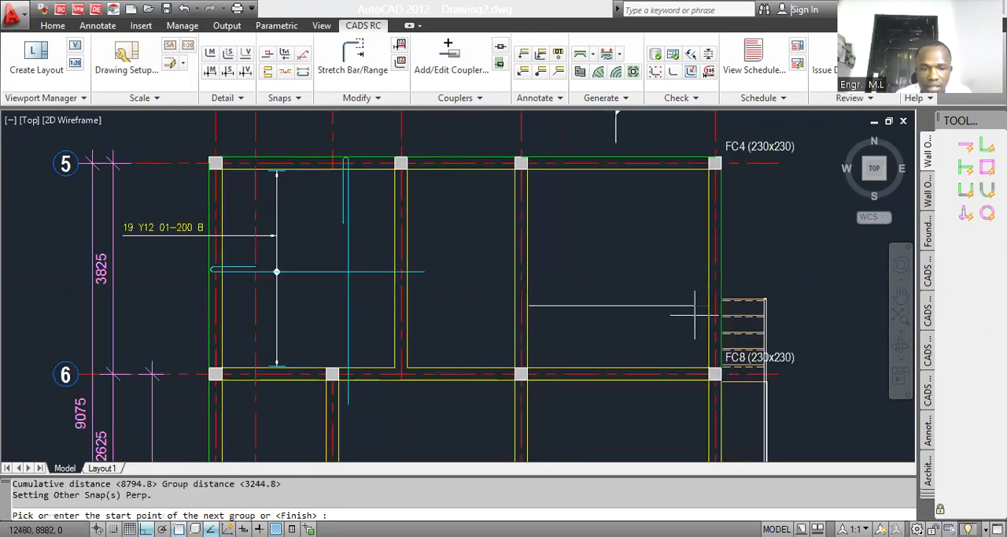
key("Return")
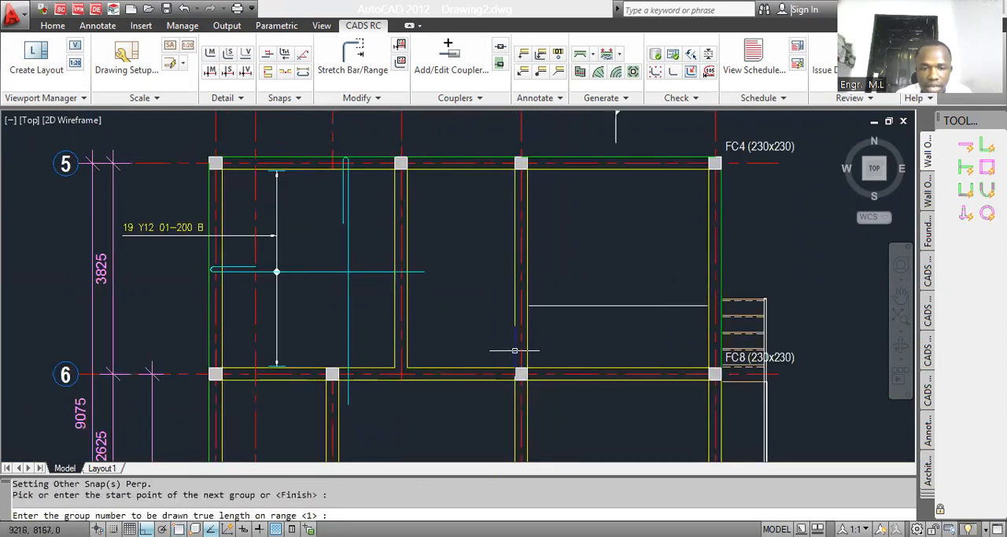
type("3")
key("Return")
scroll(503, 307, "down", 2)
scroll(281, 304, "up", 1)
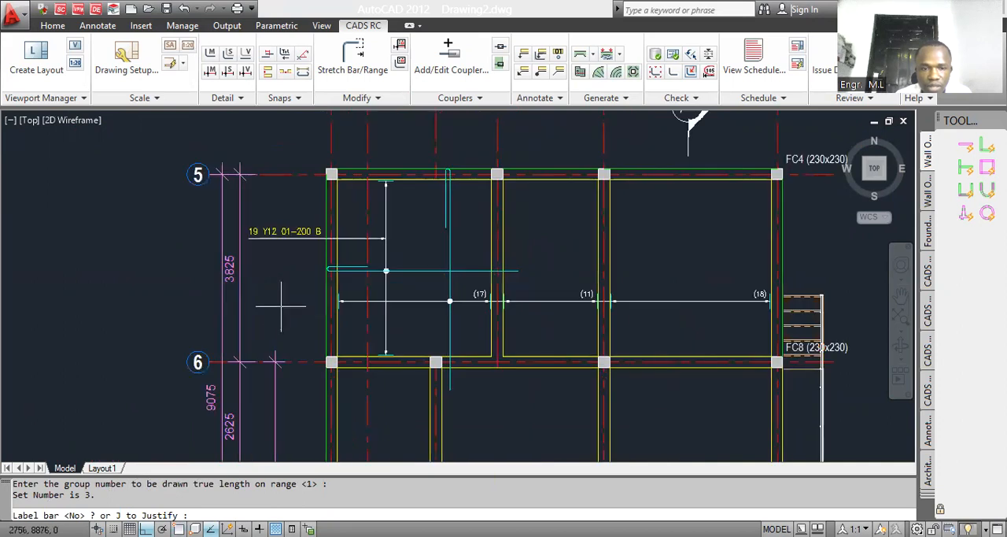
left_click(264, 305)
scroll(376, 312, "up", 1)
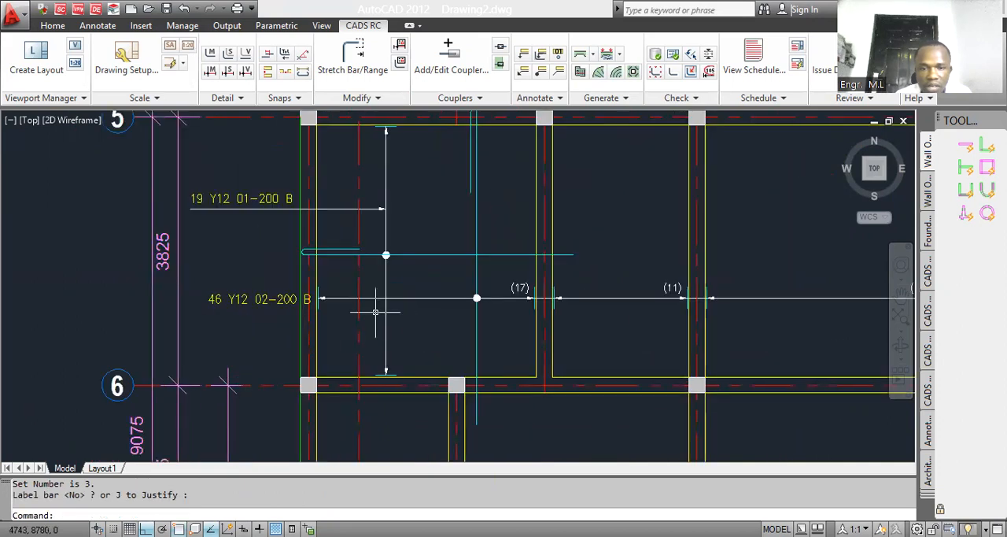
scroll(376, 311, "down", 1)
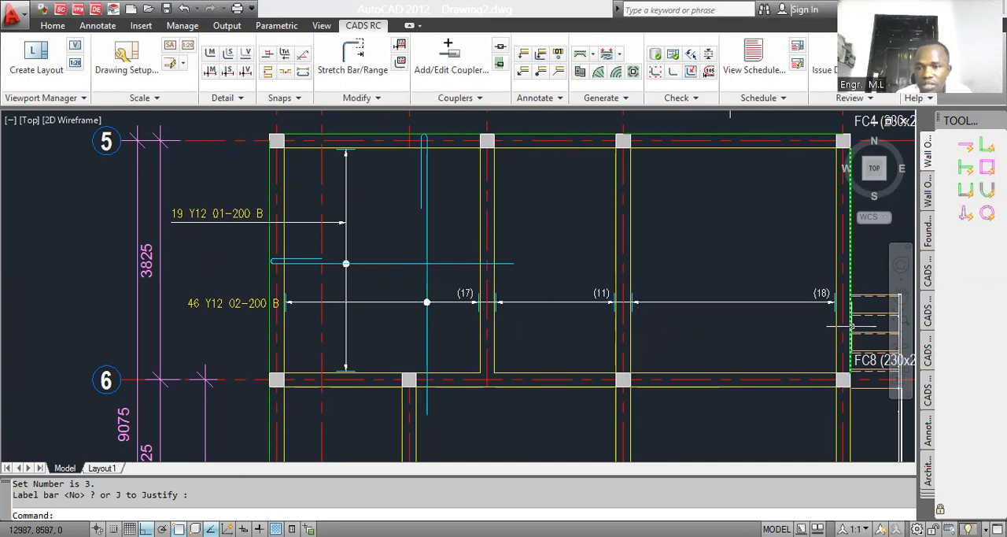
Step: Move the mark 02 bar label up so that it sits just above the level of the range line
type("m")
key("Return")
left_click(240, 303)
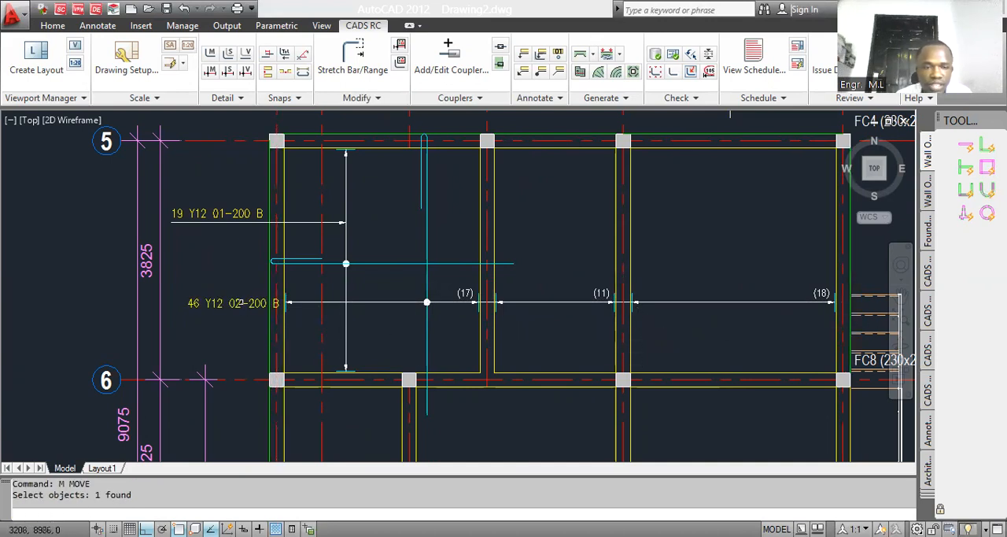
key("Return")
left_click(227, 316)
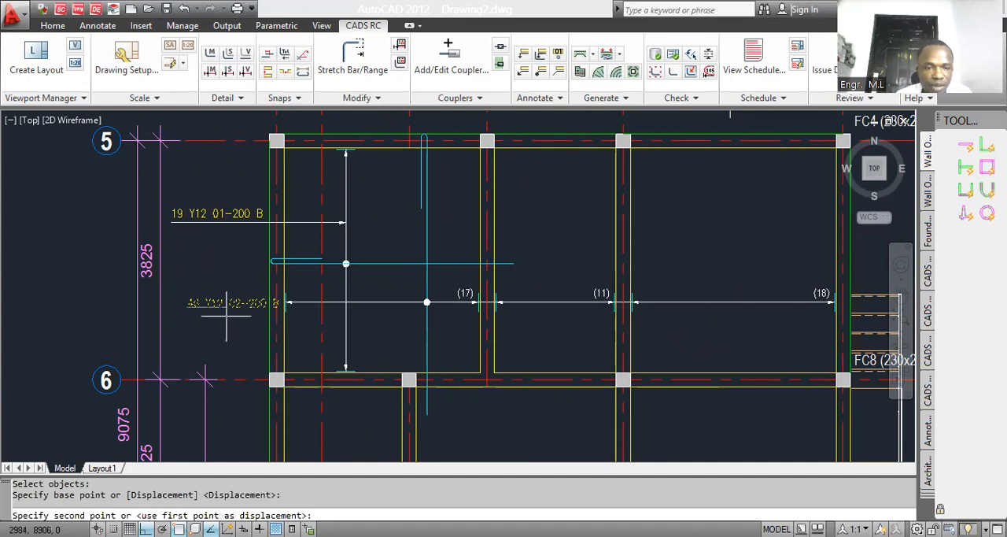
scroll(226, 315, "up", 3)
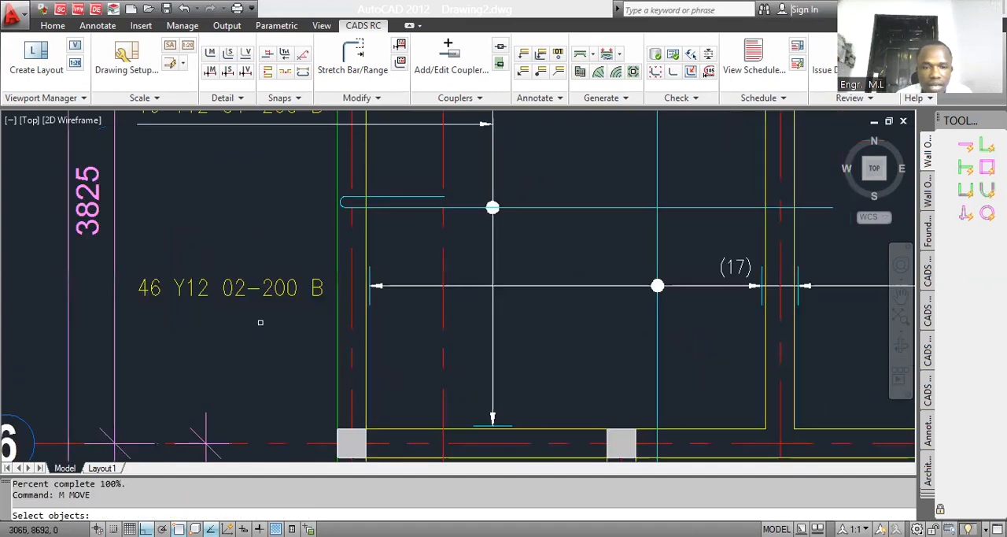
left_click(268, 332)
Step: Draw an underneath leader for the mark 02 label from the range's starting end at the grid 34 wall
left_click(523, 71)
left_click(370, 284)
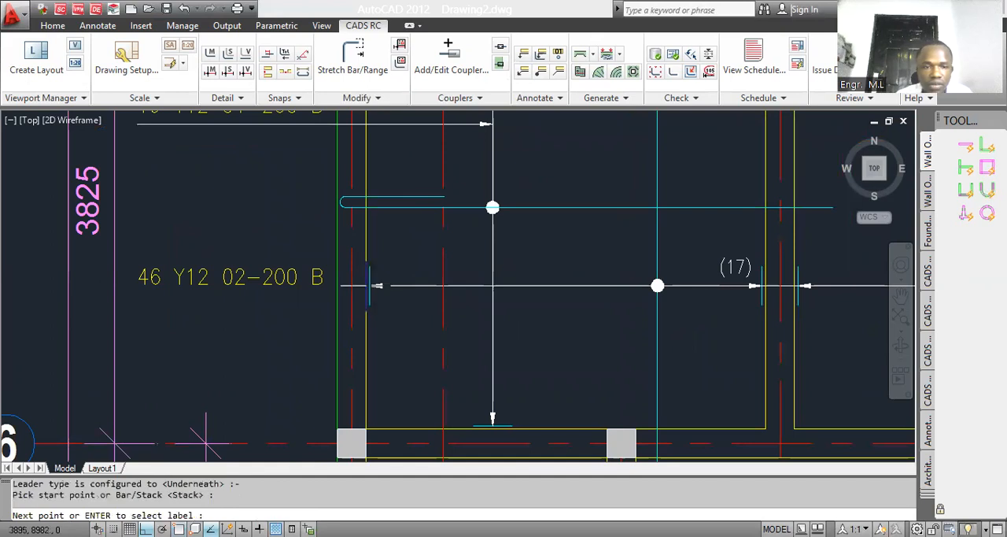
key("Escape")
Step: Nudge the mark 02 label slightly upward to leave a gap above its leader line
type("m")
key("Return")
left_click(236, 277)
key("Return")
left_click(246, 334)
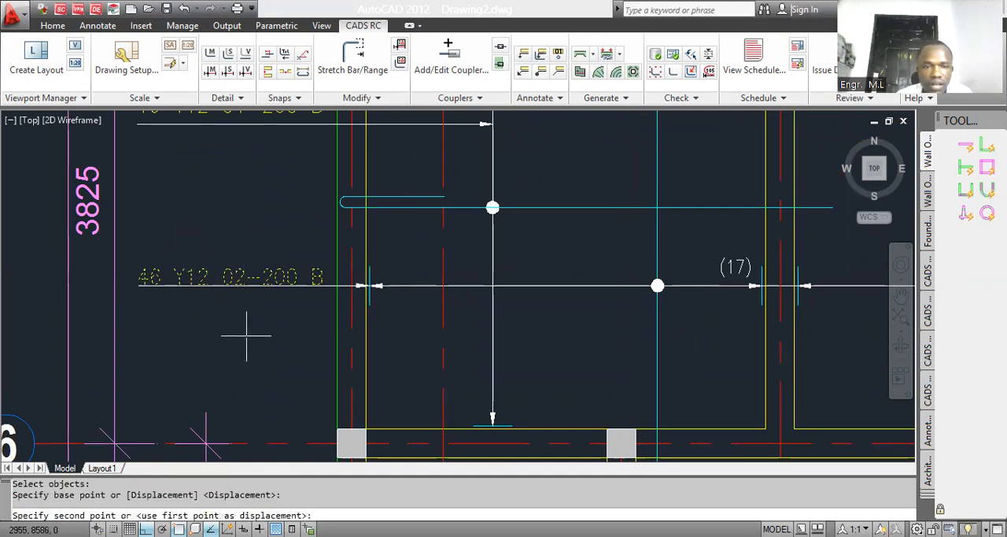
left_click(247, 331)
Step: Stretch the lower end of the vertical mark 02 bar up to the lower face of the grid 6 wall, re-assigning bar marks
scroll(280, 279, "down", 4)
scroll(346, 289, "down", 8)
scroll(397, 275, "up", 3)
scroll(421, 293, "down", 3)
scroll(393, 292, "up", 2)
scroll(388, 343, "up", 2)
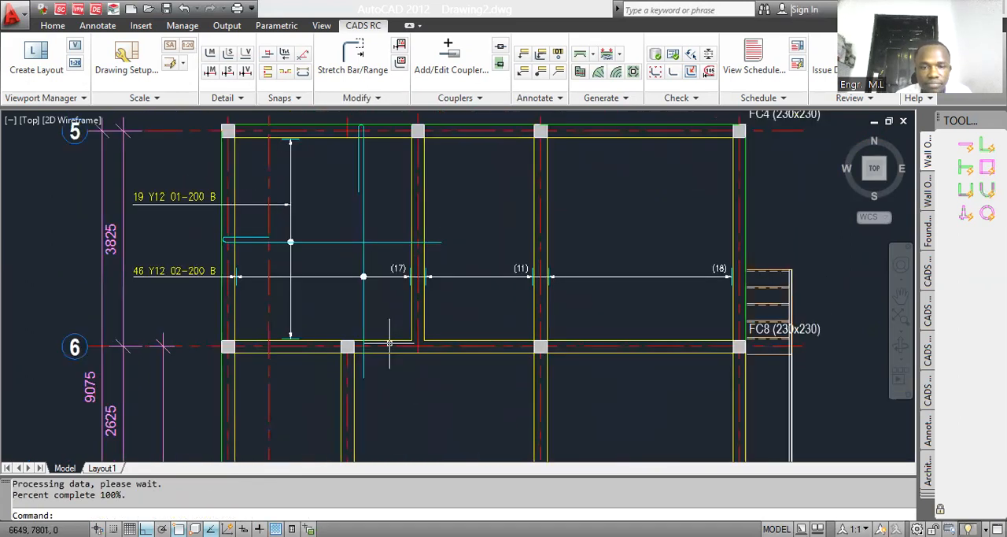
left_click(352, 57)
scroll(385, 392, "up", 3)
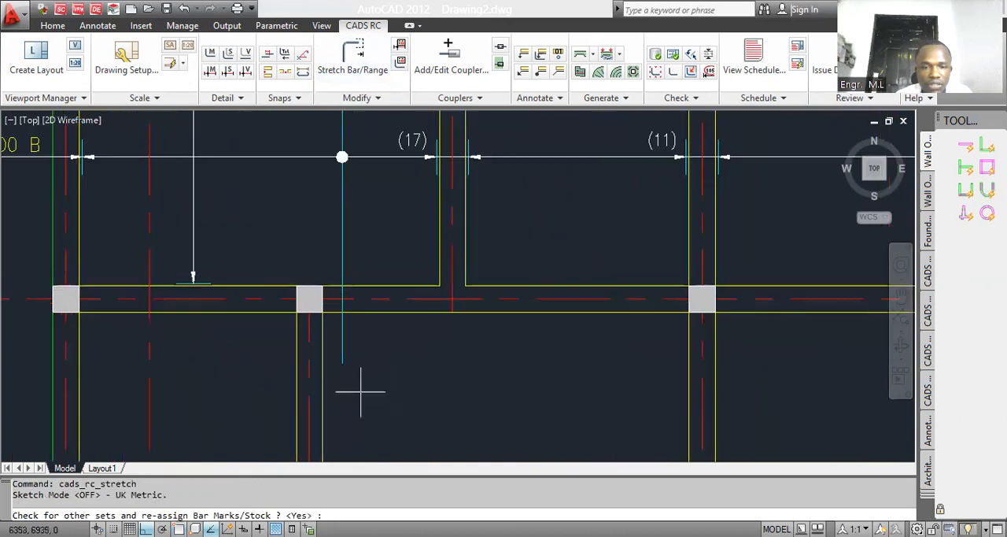
key("Return")
left_click(360, 391)
left_click(339, 353)
left_click(342, 362)
left_click(338, 312)
Step: Stretch the lower end of the vertical mark 02 bar 300 mm down beyond the grid 6 wall's lower face
left_click(346, 76)
scroll(345, 283, "up", 3)
key("Return")
left_click(351, 372)
left_click(324, 338)
left_click(499, 373)
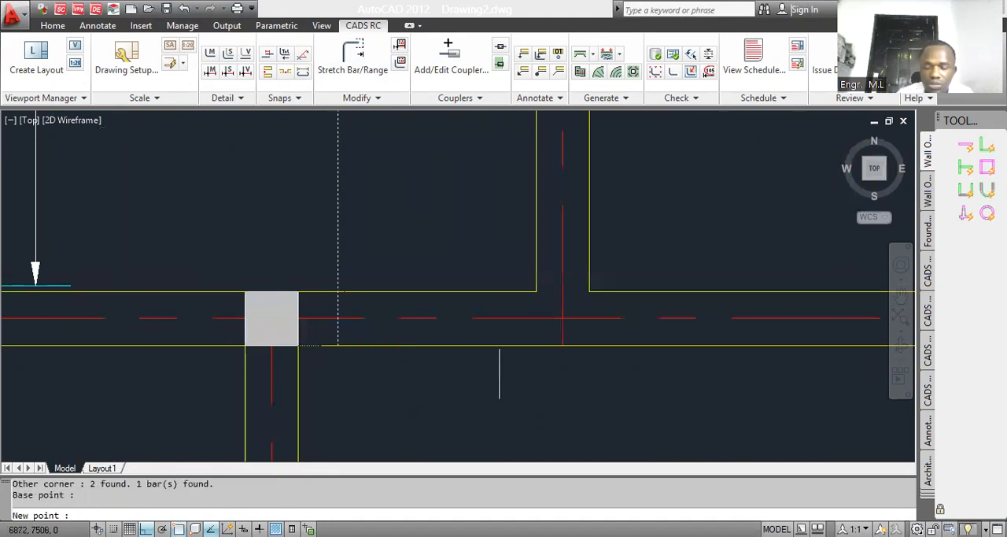
type("300")
key("Return")
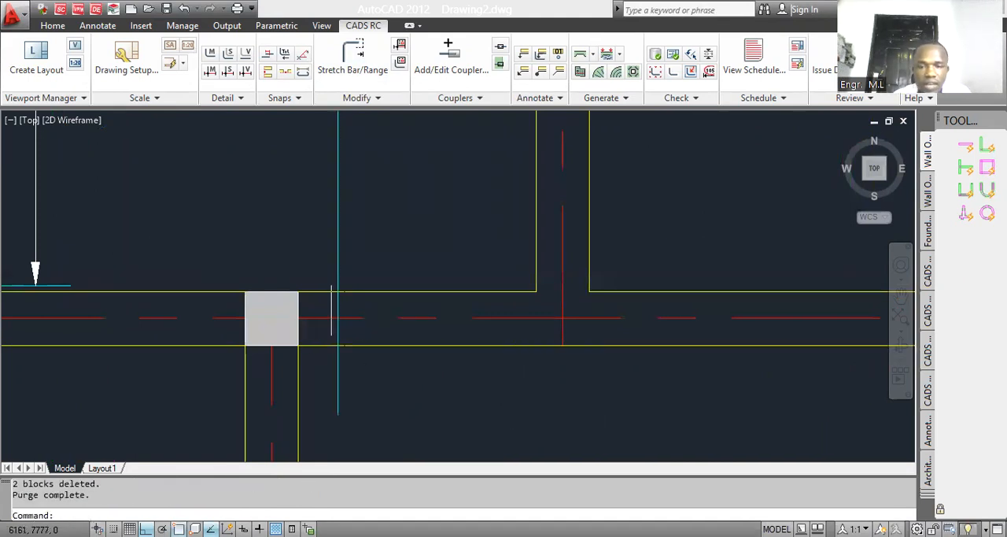
scroll(335, 315, "down", 10)
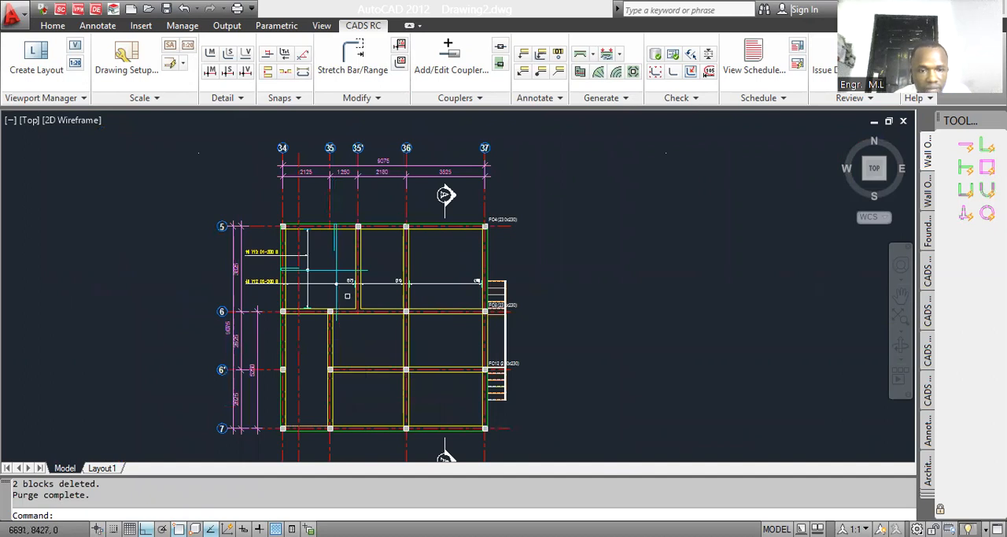
scroll(347, 295, "up", 2)
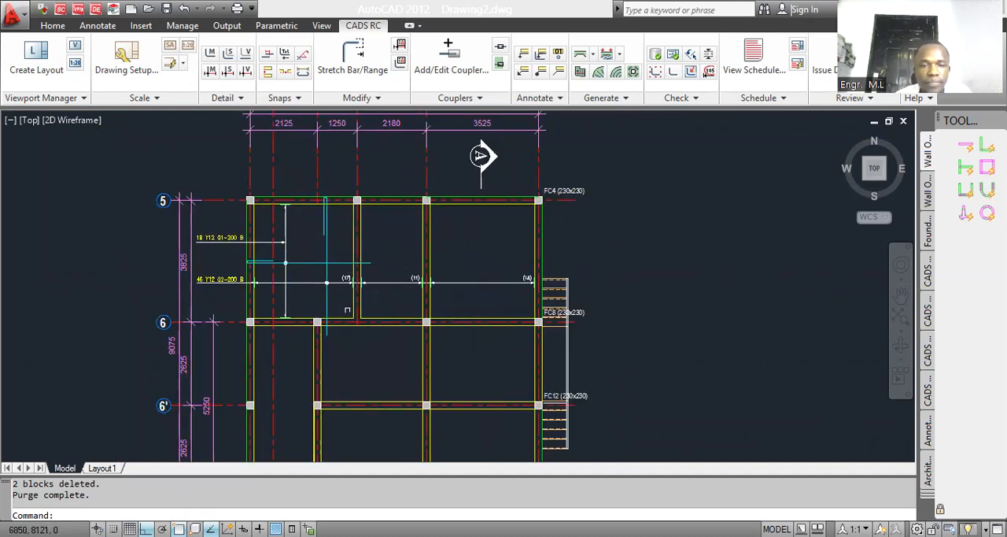
scroll(270, 270, "up", 2)
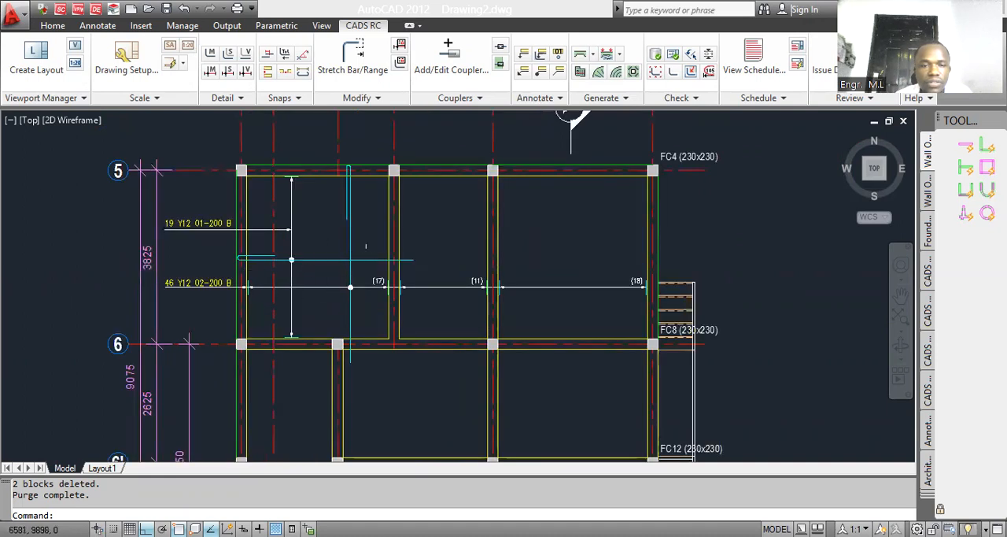
scroll(369, 261, "down", 5)
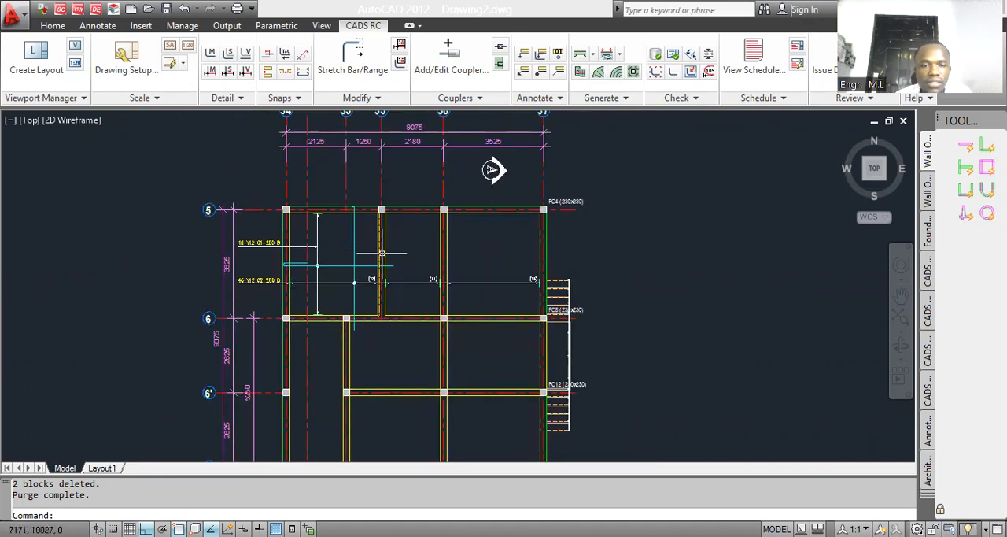
scroll(382, 264, "up", 5)
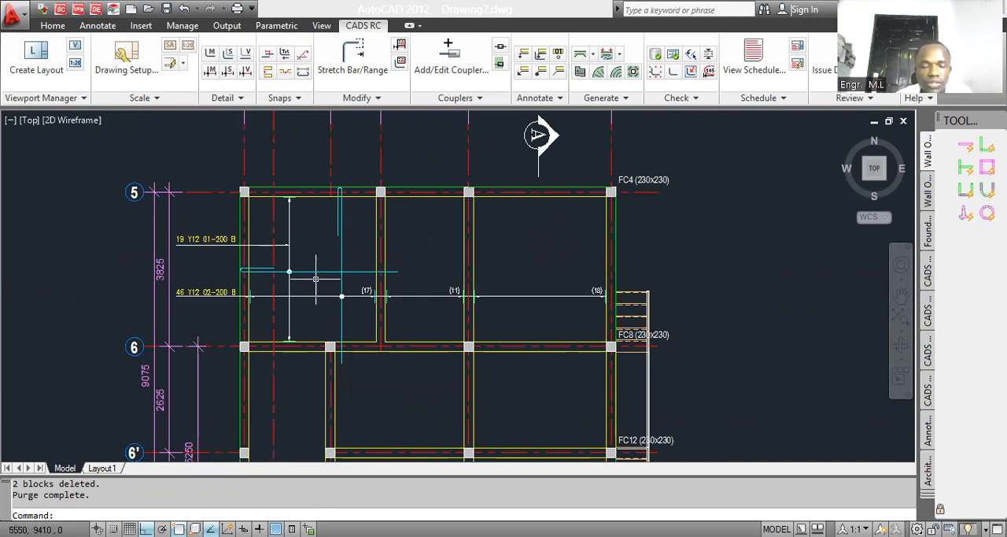
Step: Mirror the horizontal mark 01 bar range with its leader and label about a vertical line between grids 35' and 36, using Mirror Bar View
type("mi")
key("Return")
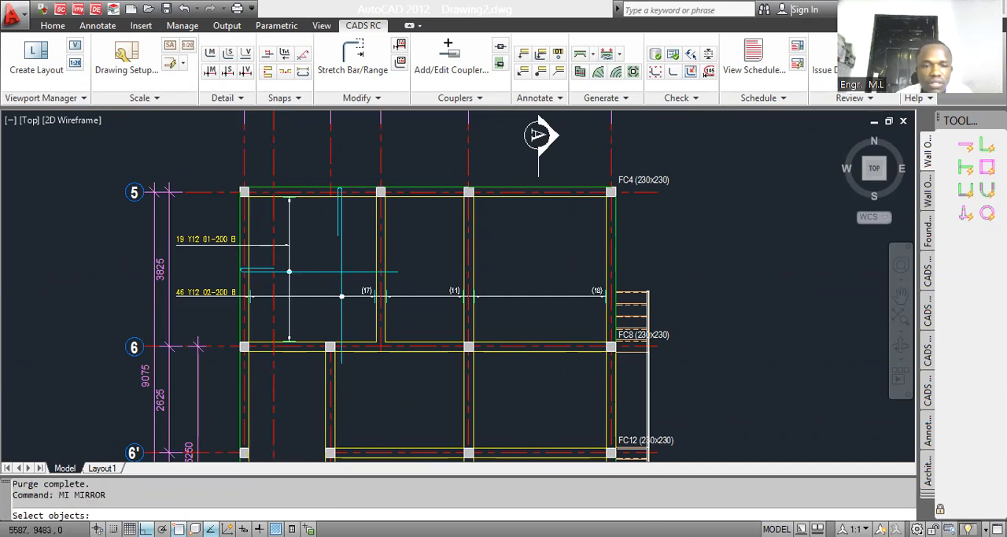
scroll(312, 278, "up", 3)
left_click(297, 280)
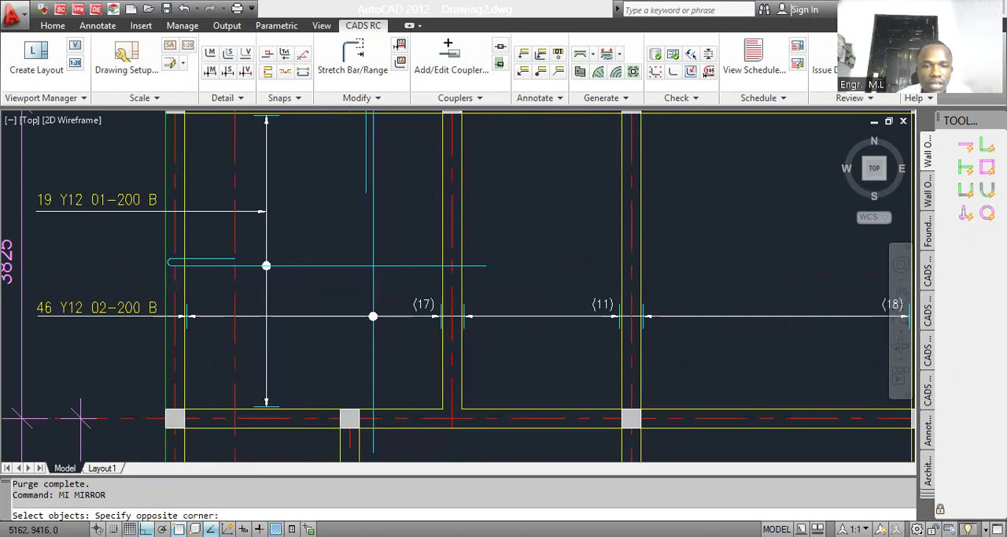
left_click(243, 198)
scroll(299, 285, "down", 2)
left_click(206, 280)
left_click(173, 228)
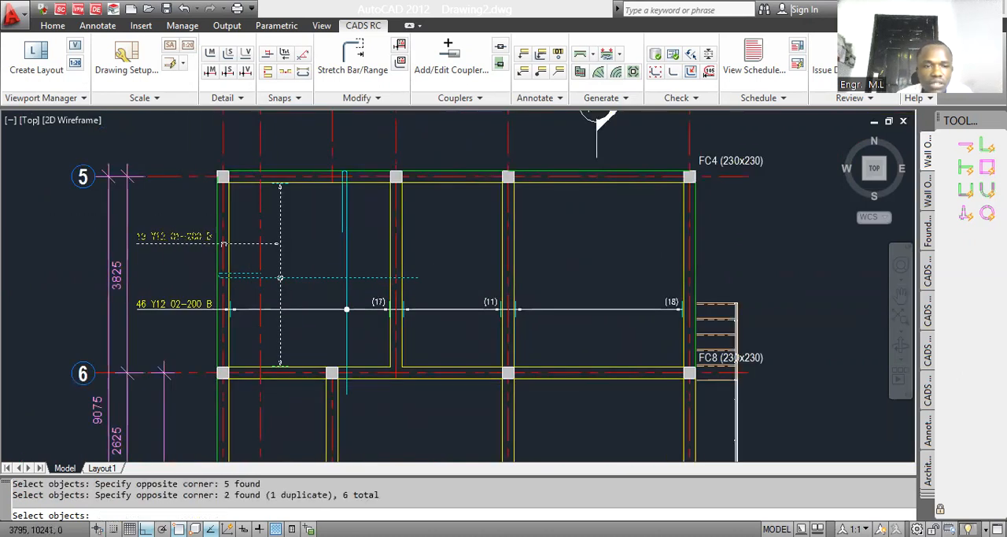
scroll(344, 253, "down", 3)
key("Return")
scroll(385, 260, "up", 3)
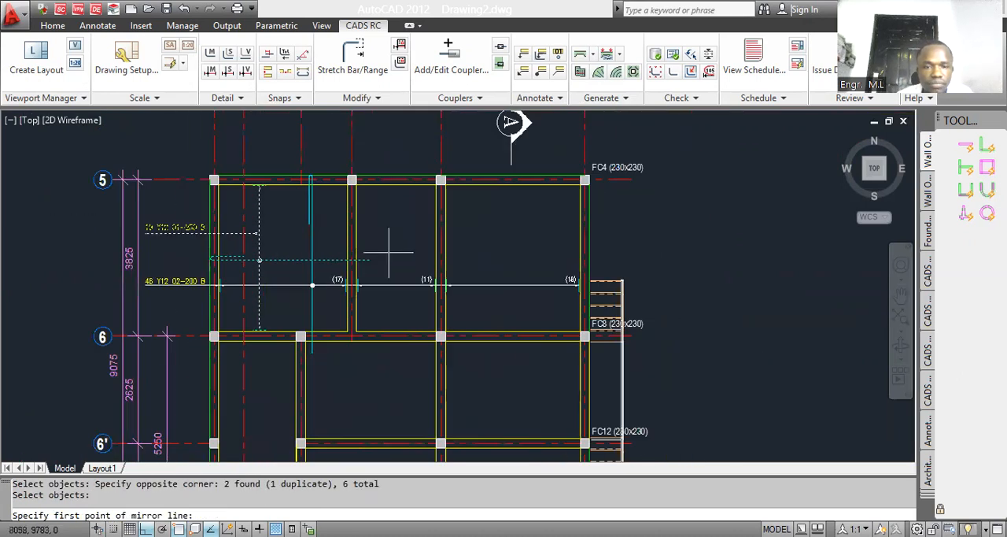
left_click(389, 253)
left_click(389, 315)
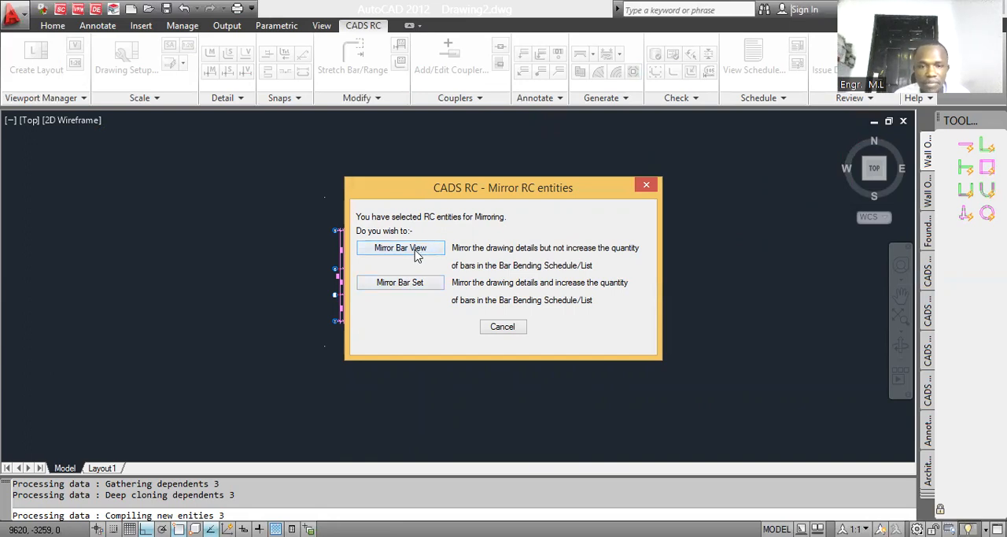
left_click(417, 248)
scroll(445, 261, "up", 5)
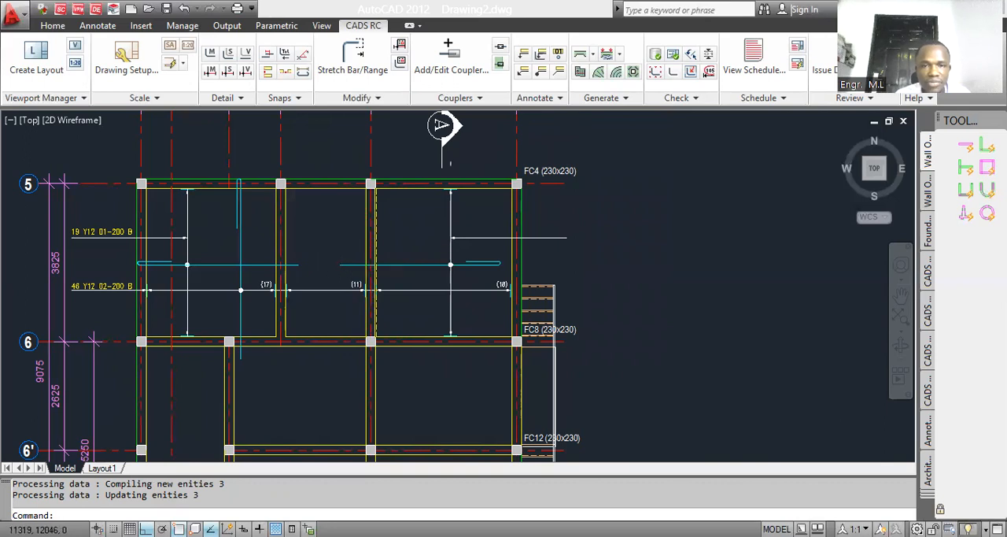
Step: Stretch the hook leg of the mirrored mark 01 bar inward past its range line, re-assigning bar marks
left_click(354, 64)
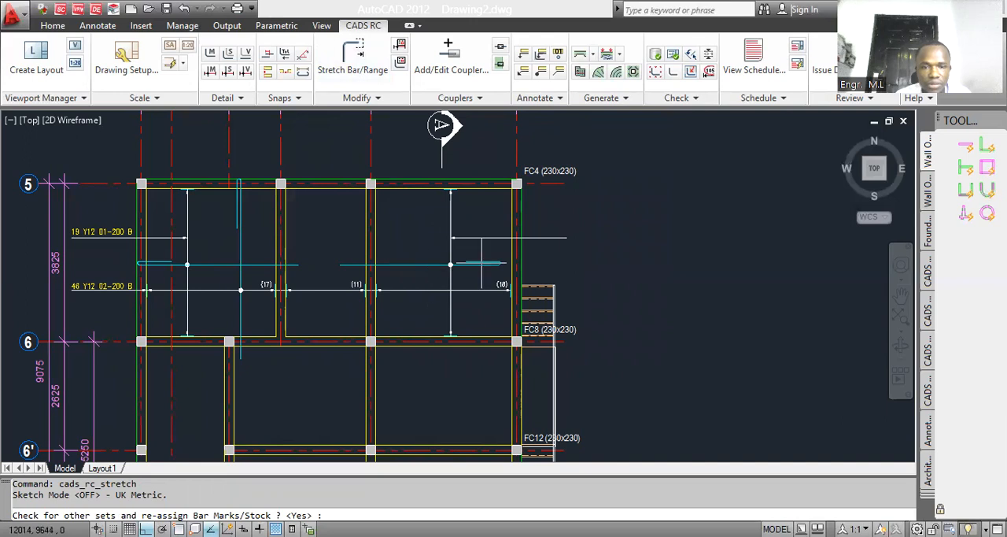
scroll(157, 258, "up", 4)
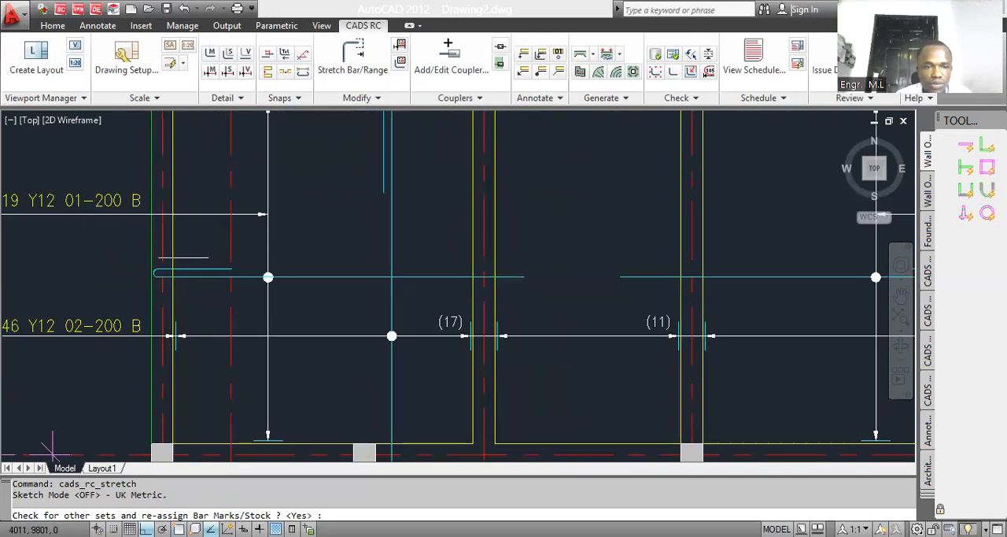
scroll(225, 259, "up", 2)
key("Return")
scroll(243, 278, "down", 8)
scroll(478, 275, "up", 2)
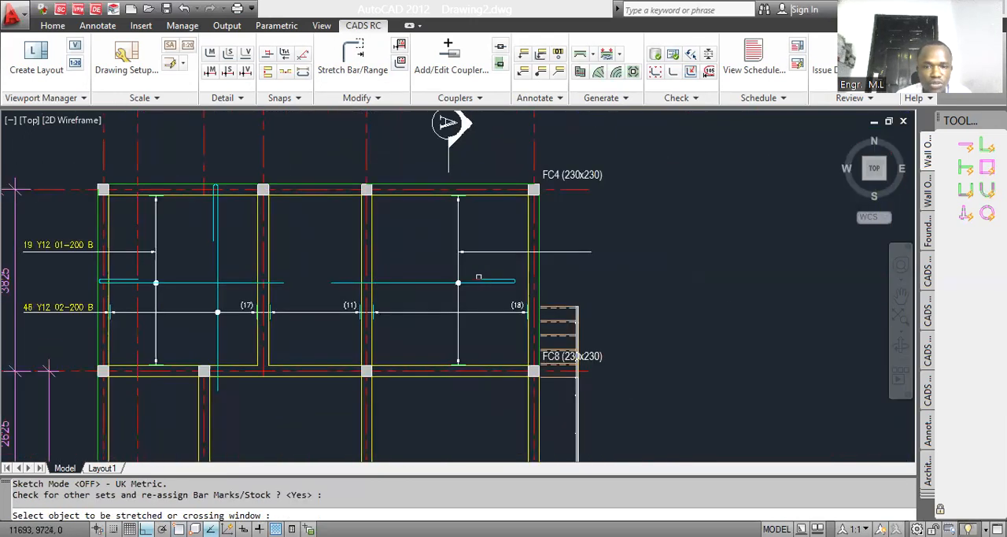
scroll(478, 277, "up", 5)
left_click(479, 280)
left_click(472, 280)
left_click(473, 277)
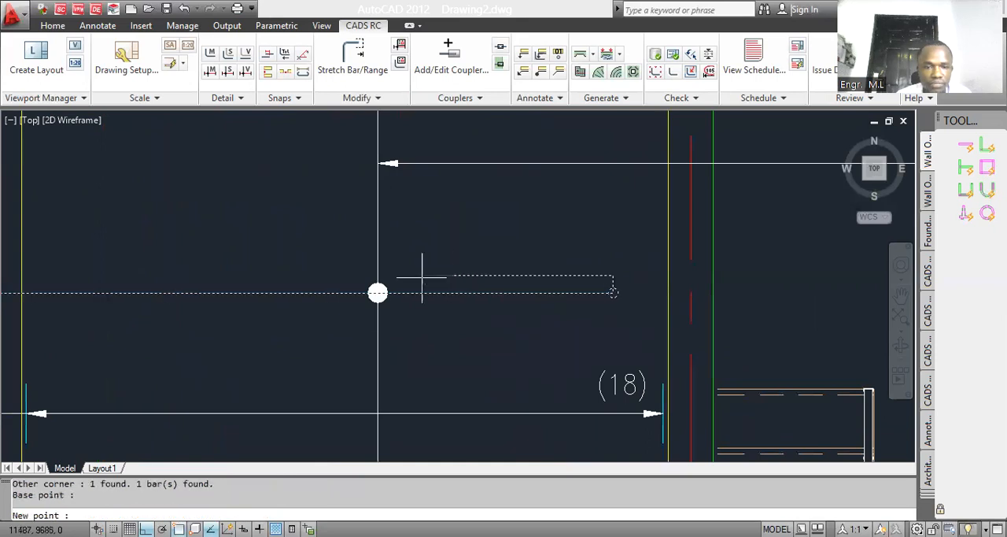
scroll(424, 263, "down", 10)
left_click(401, 255)
scroll(314, 260, "up", 5)
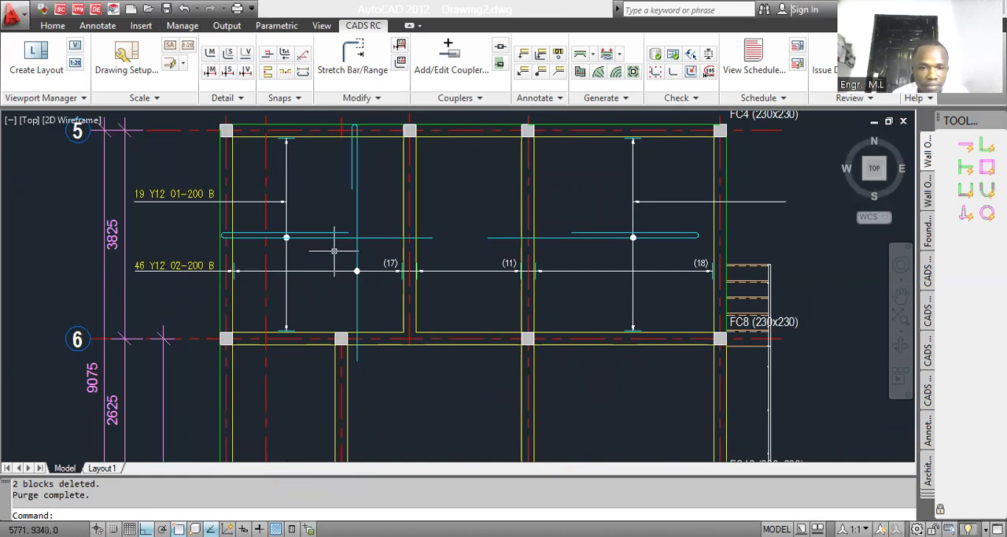
scroll(496, 262, "down", 2)
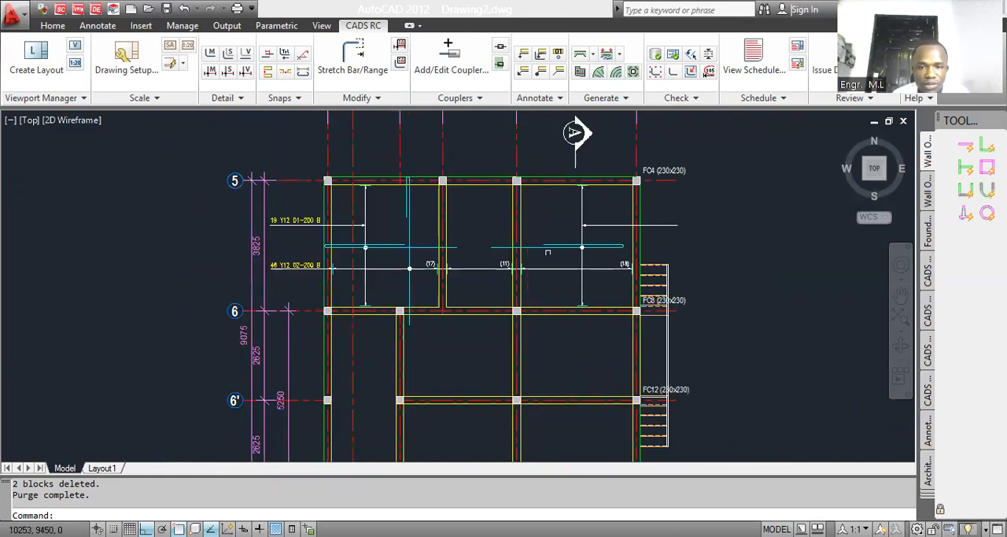
scroll(593, 259, "up", 3)
left_click(593, 259)
left_click(550, 213)
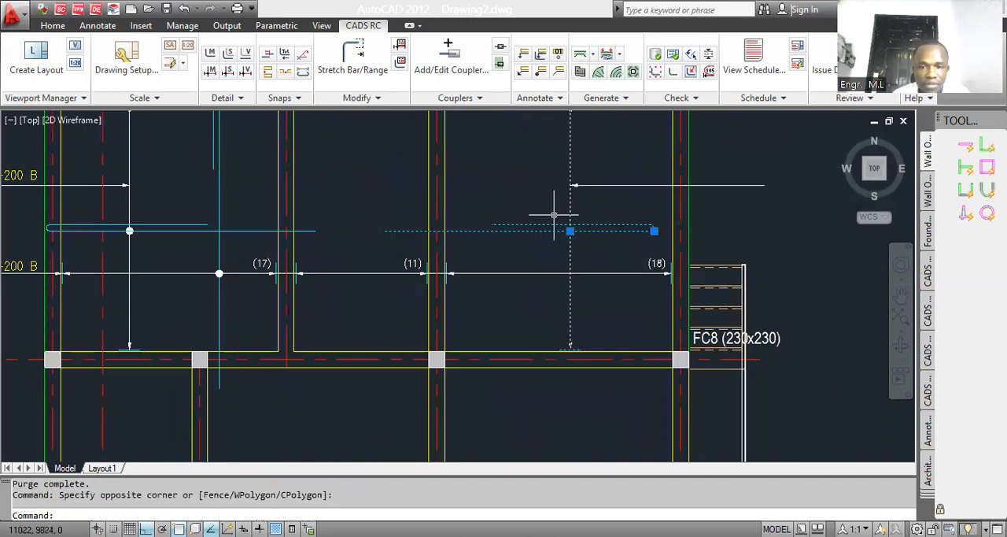
scroll(517, 253, "down", 2)
key("Escape")
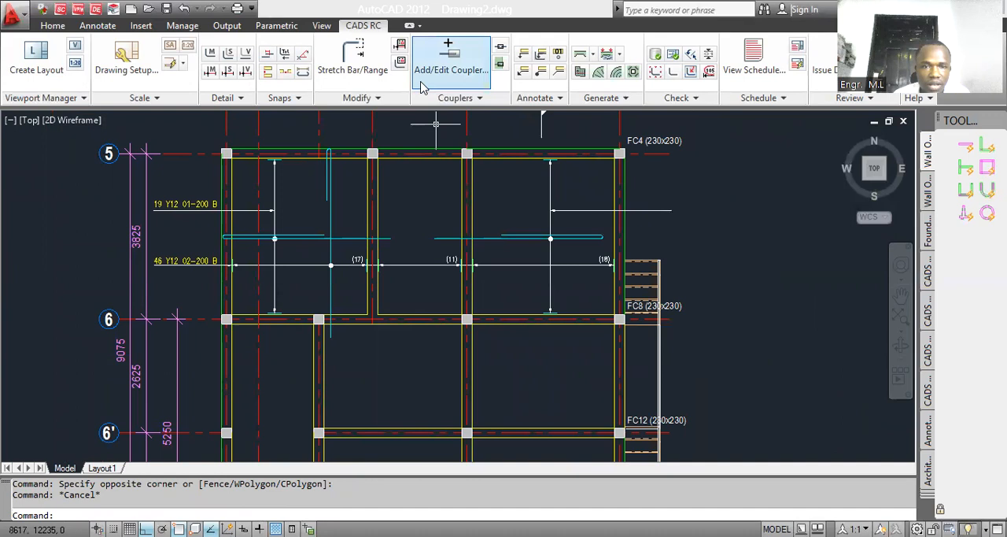
Step: Stretch the end of the mirrored mark 01 bar's hook leg back toward the grid 37 wall, leaving only a short hook
left_click(353, 56)
scroll(507, 236, "up", 5)
key("Return")
left_click(487, 238)
left_click(469, 219)
left_click(473, 227)
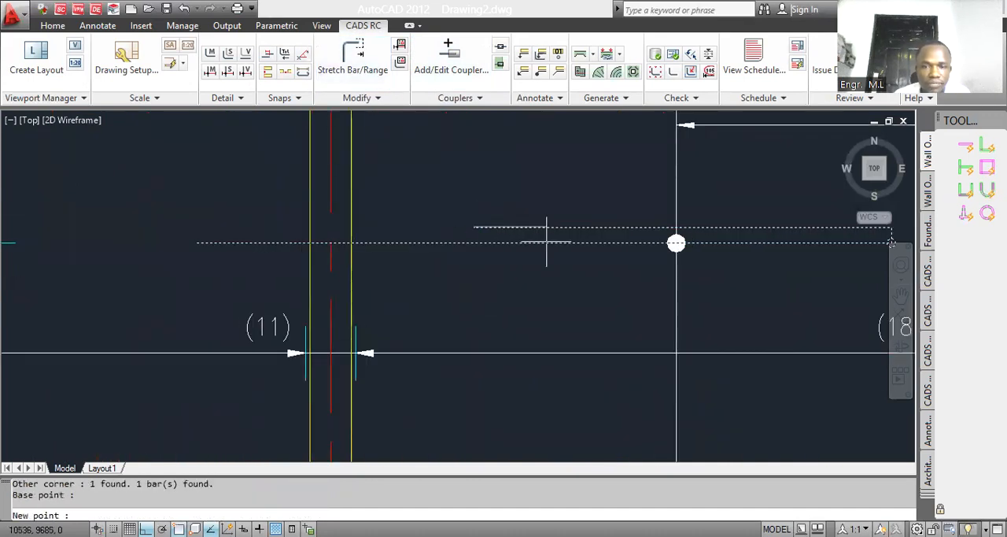
left_click(861, 241)
scroll(507, 243, "down", 7)
Step: Try erasing the mirrored mark 01 range and its leader with Erase Bar View, and undo the erasure
scroll(289, 247, "up", 3)
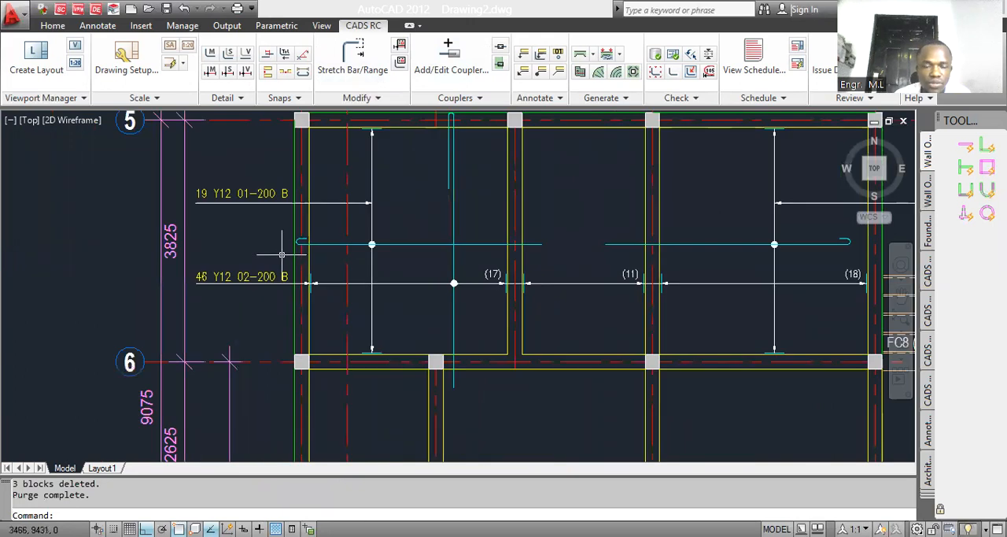
scroll(298, 256, "down", 2)
scroll(461, 266, "up", 2)
left_click(621, 265)
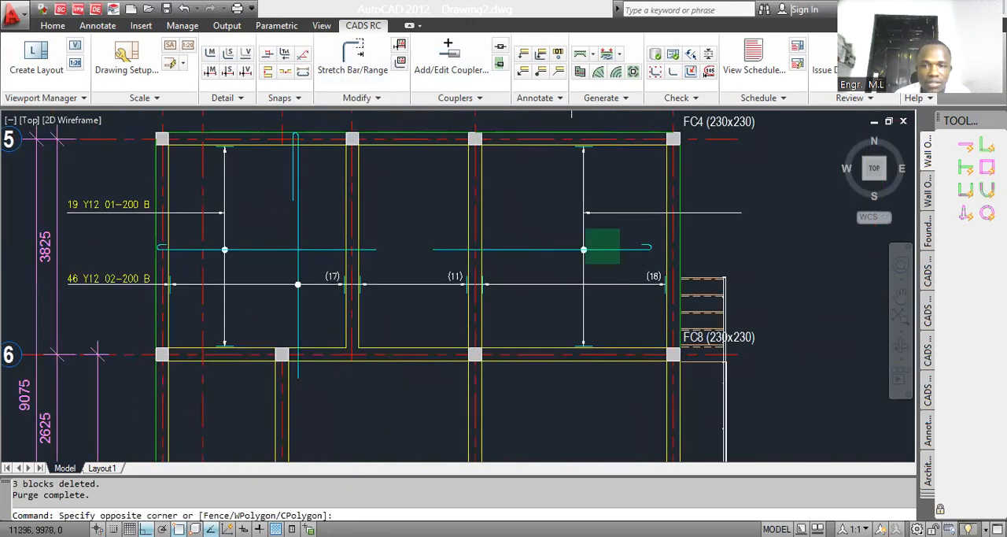
left_click(572, 210)
key("Delete")
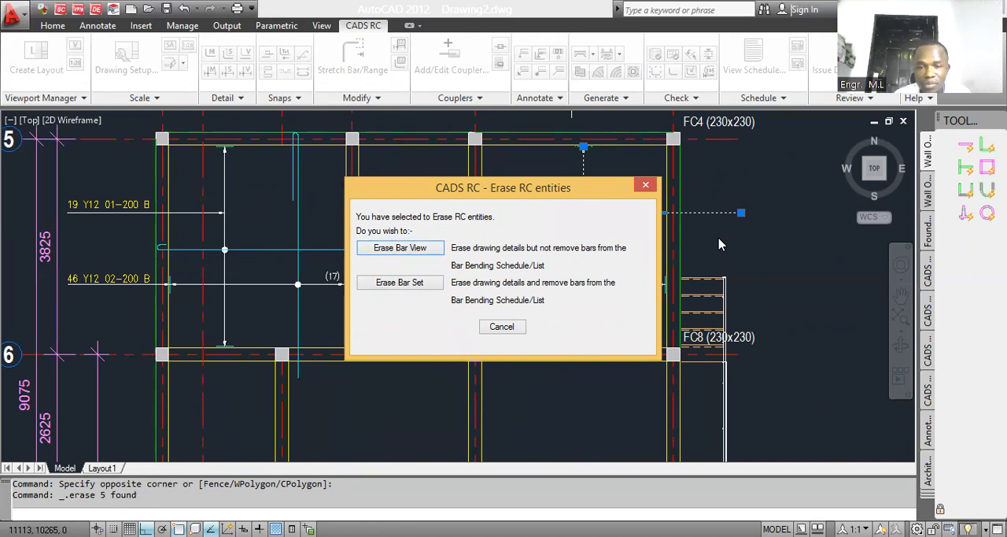
left_click(422, 250)
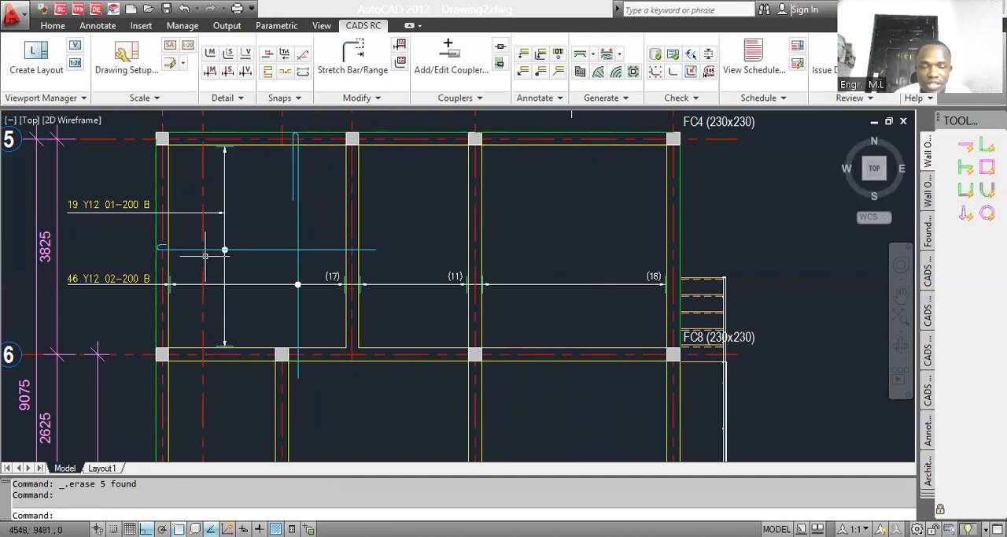
key("ctrl+z")
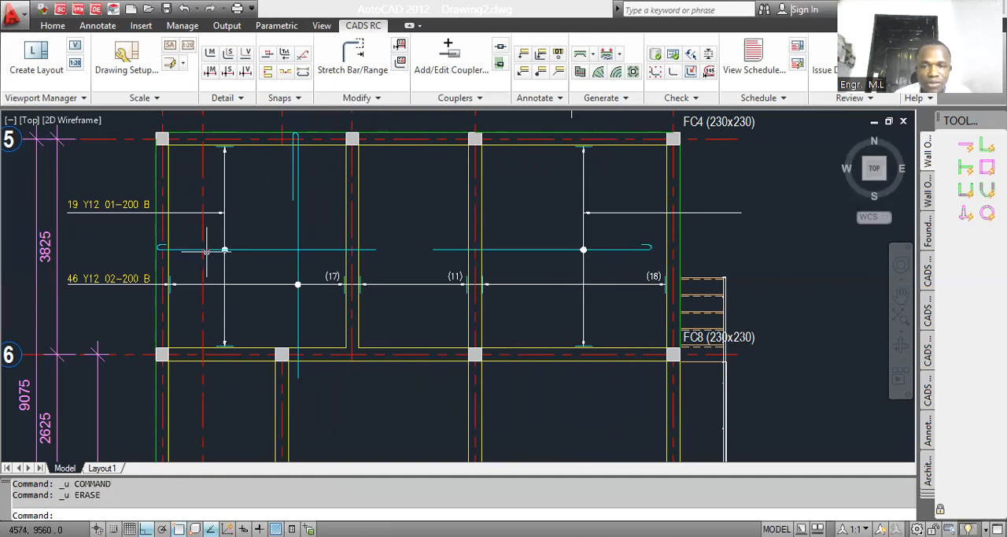
Step: Erase the mirrored mark 01 bar and range line using Erase Bar Set
left_click(612, 261)
left_click(581, 244)
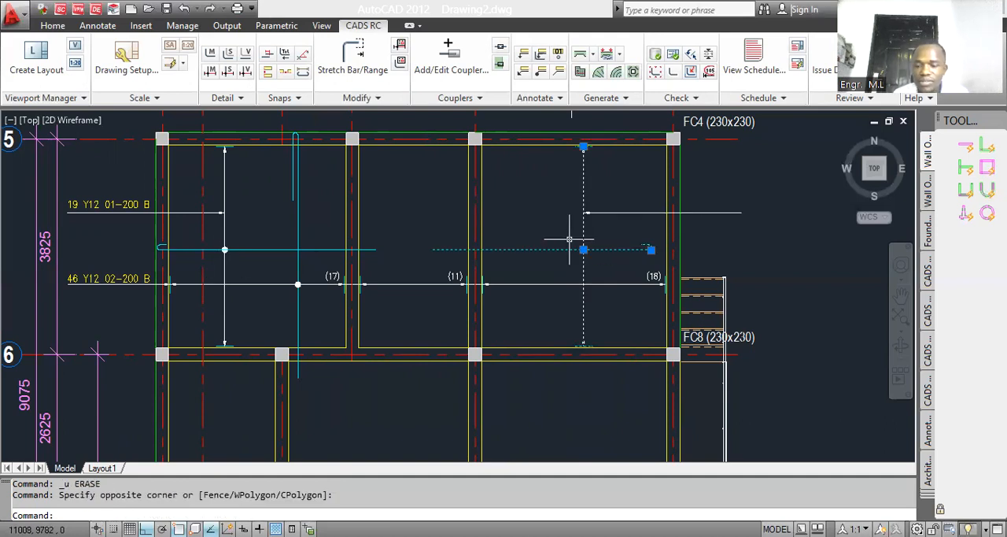
key("Delete")
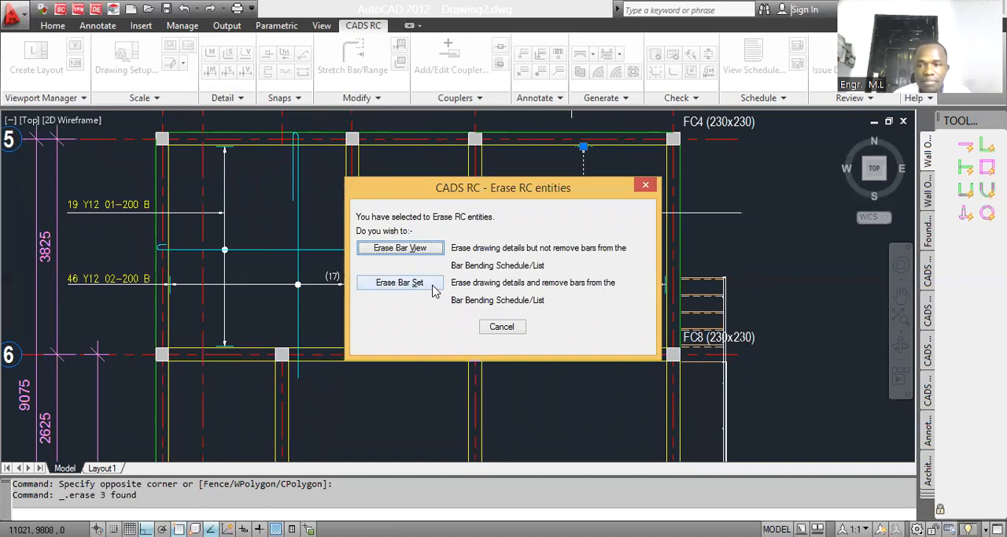
left_click(433, 288)
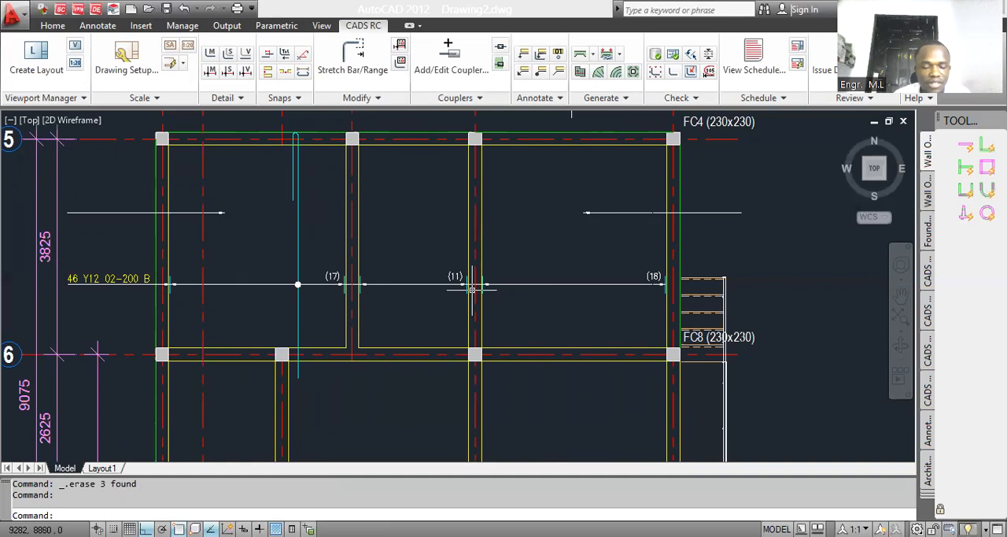
Step: Undo the bar set erasure, both hook stretches and the mirrored copy of the mark 01 range
key("ctrl+z")
key("ctrl+z")
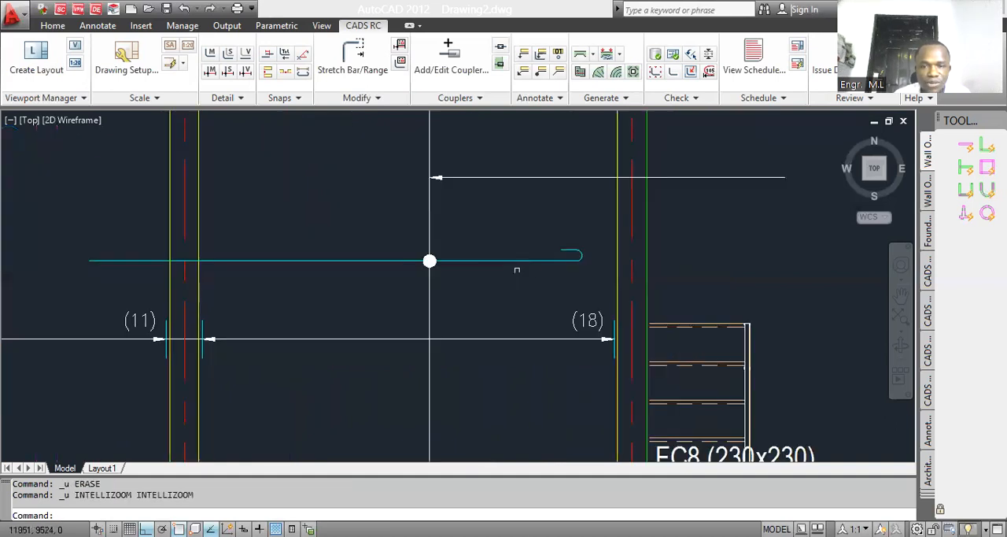
key("ctrl+z")
key("ctrl+z")
key("ctrl+z")
key("ctrl+z")
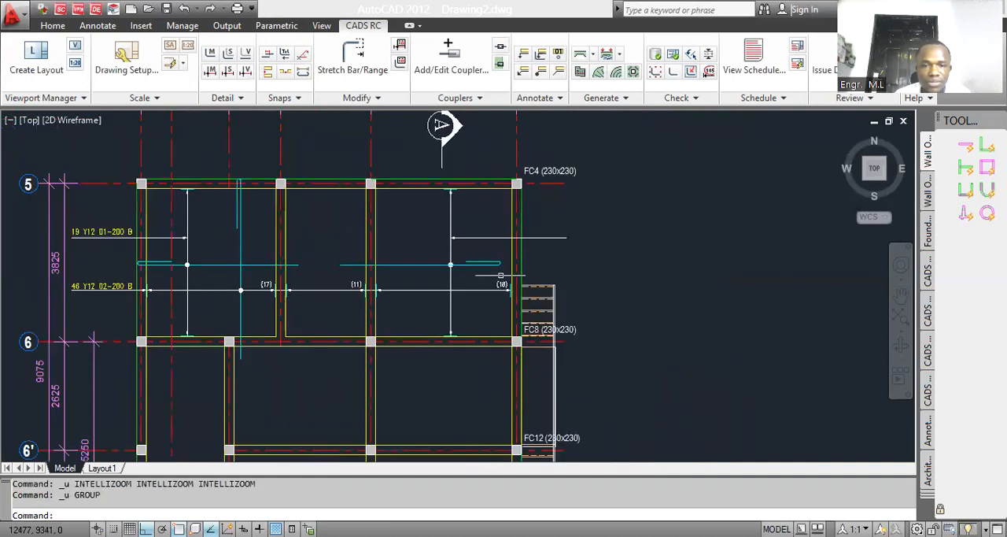
key("ctrl+z")
key("ctrl+z")
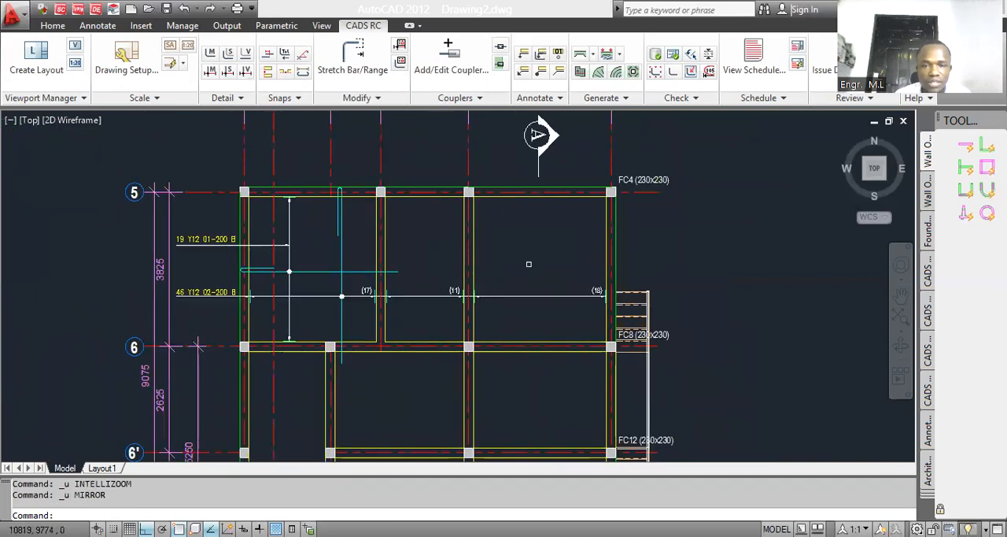
Step: Mirror the mark 01 bar range, leader and label about a vertical line between grids 35' and 36 as Mirror Bar Set, keeping the source
type("MI")
key("Return")
scroll(311, 278, "up", 3)
left_click(293, 283)
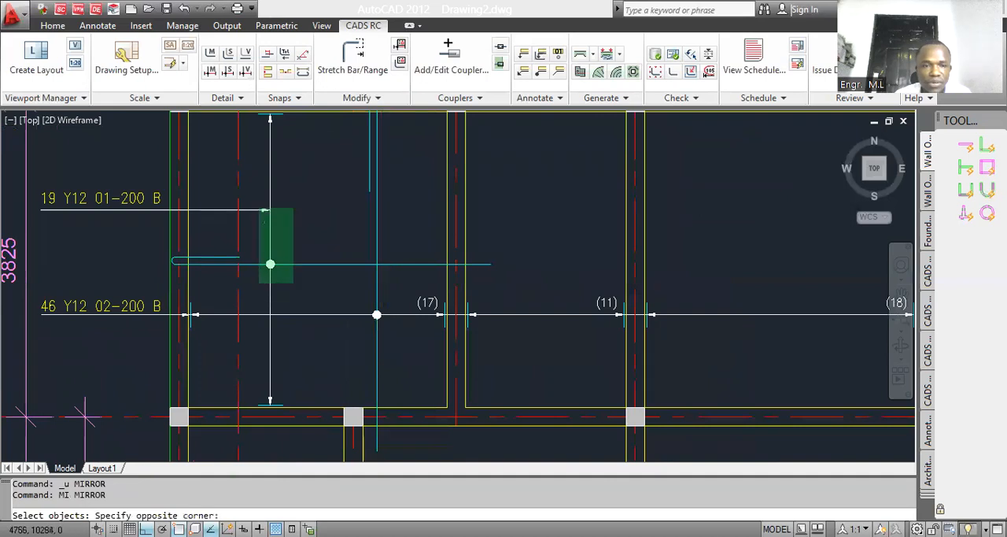
left_click(245, 197)
scroll(182, 262, "down", 2)
left_click(161, 248)
left_click(139, 211)
scroll(298, 254, "down", 5)
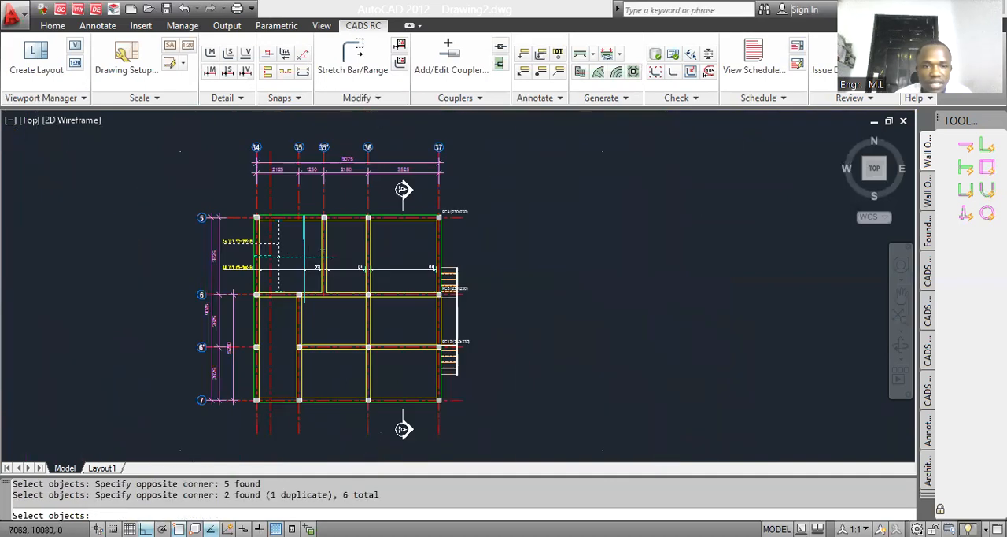
scroll(322, 252, "up", 2)
key("Return")
left_click(350, 246)
left_click(364, 345)
key("Return")
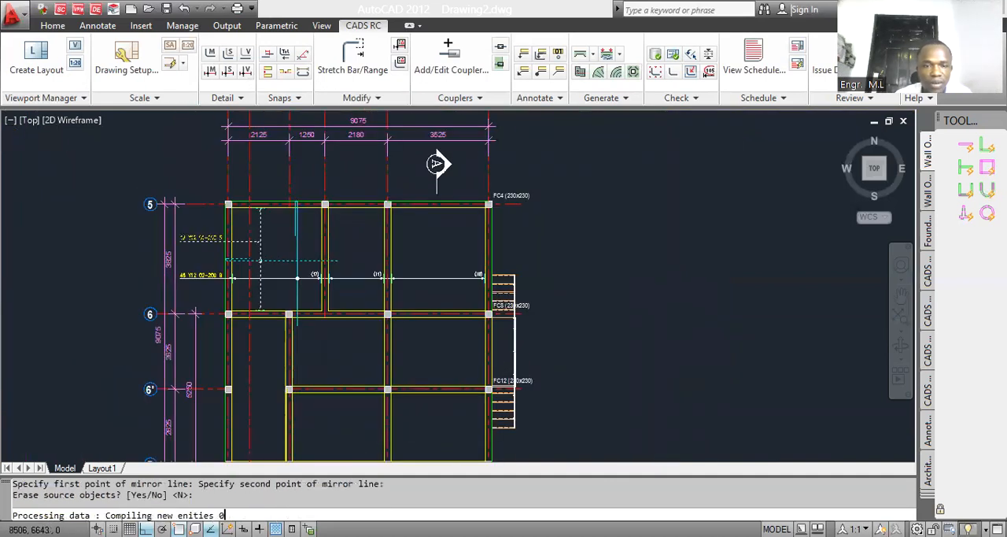
left_click(423, 284)
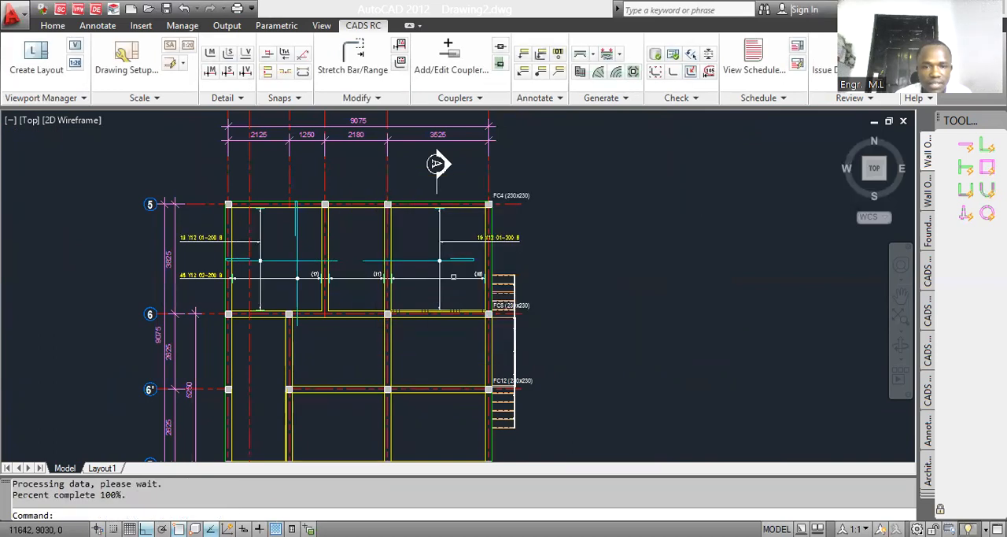
scroll(457, 272, "up", 3)
key("Escape")
left_click(366, 76)
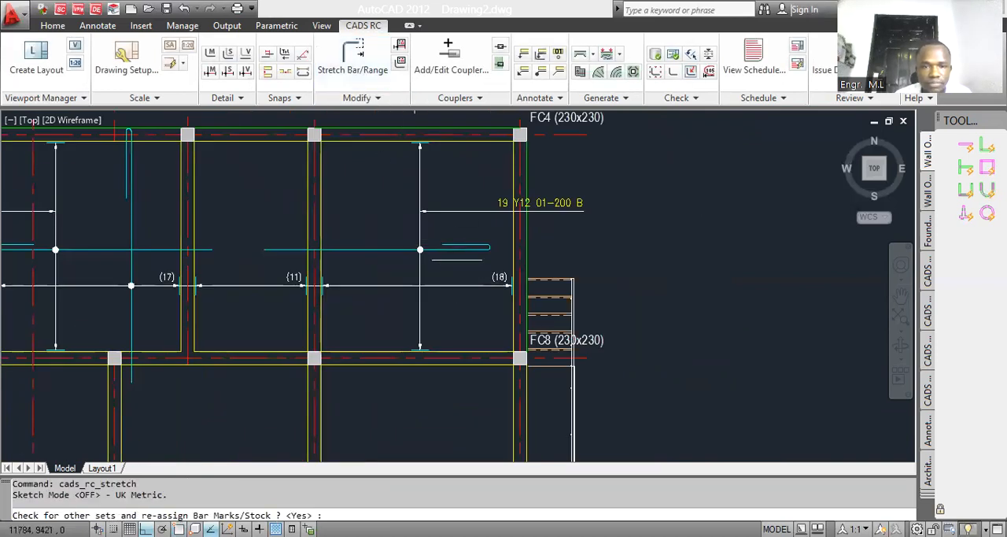
scroll(474, 261, "up", 3)
key("Return")
left_click(527, 252)
left_click(405, 210)
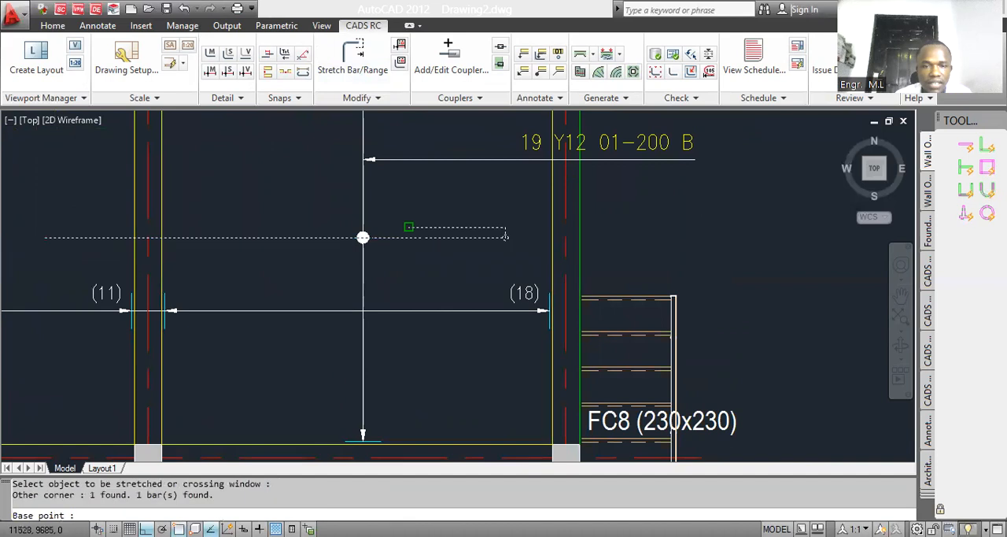
scroll(403, 236, "up", 2)
scroll(360, 227, "down", 4)
key("Escape")
Step: Stretch the hooked end of the mirrored bar out to the slab edge at grid 37, accepting the bar mark re-assignment
left_click(354, 71)
scroll(458, 247, "up", 3)
key("Return")
left_click(532, 264)
left_click(420, 222)
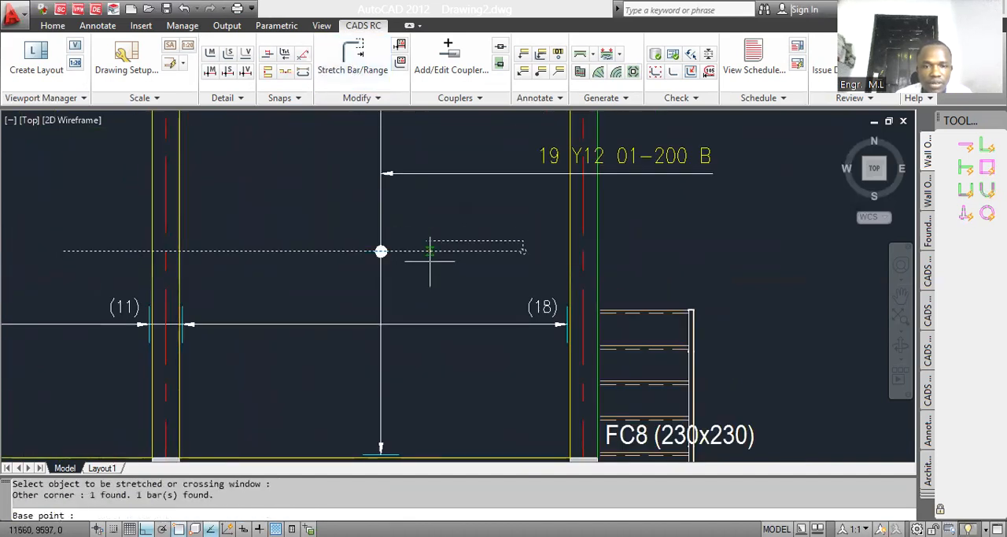
left_click(412, 267)
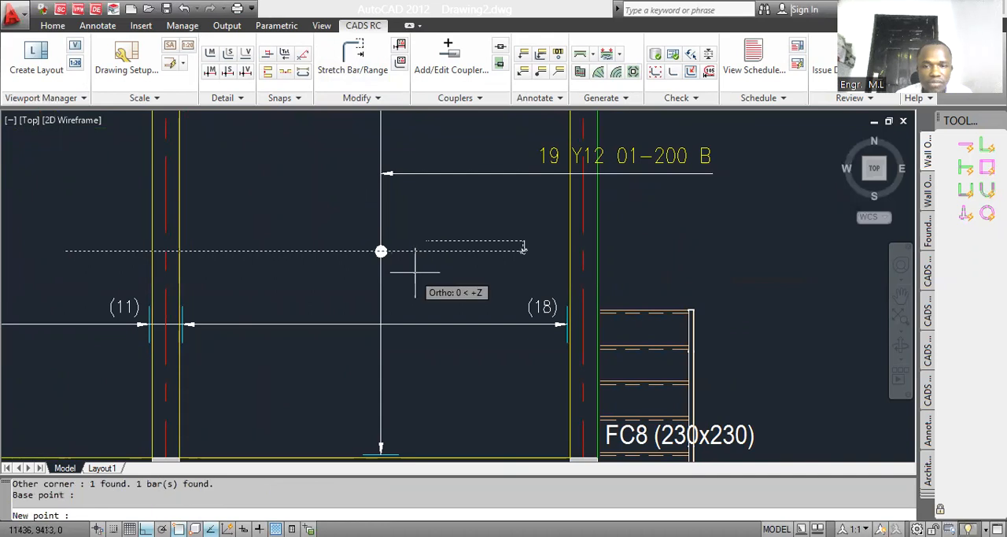
left_click(472, 261)
scroll(450, 270, "down", 5)
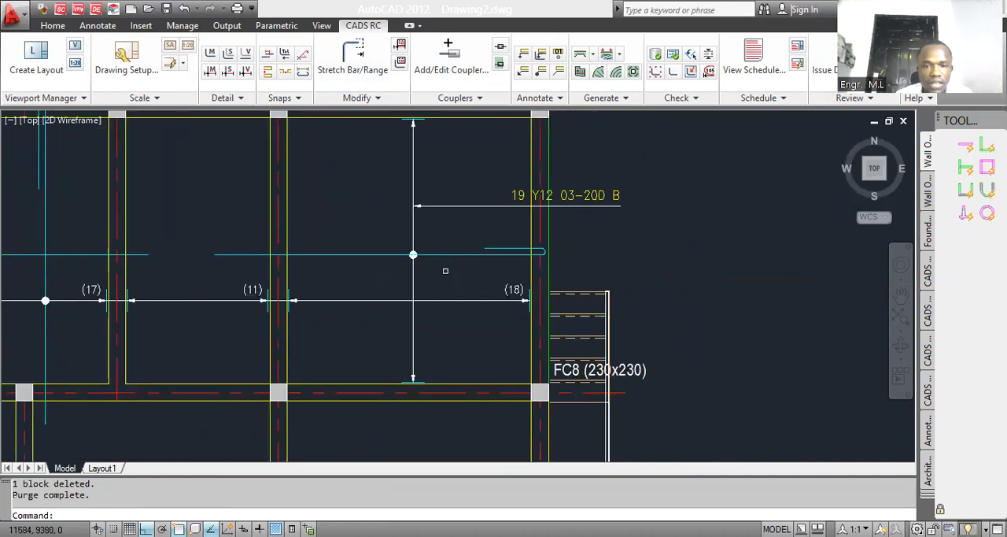
scroll(252, 267, "up", 1)
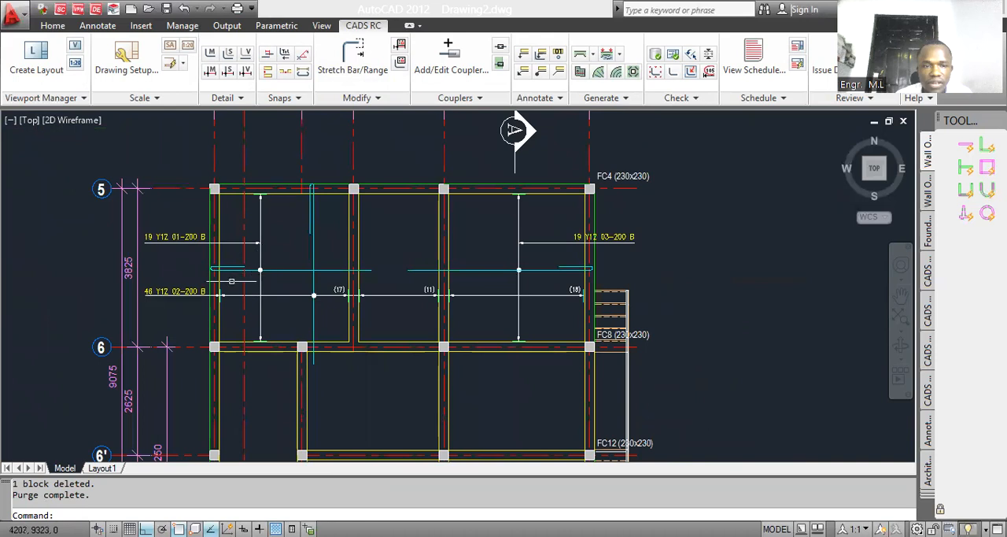
Step: Move the 19 Y12 03-200 B label horizontally outward so it sits clear of the slab edge at grid 37
scroll(589, 235, "up", 2)
type("m")
key("Return")
left_click(621, 237)
key("Return")
left_click(634, 274)
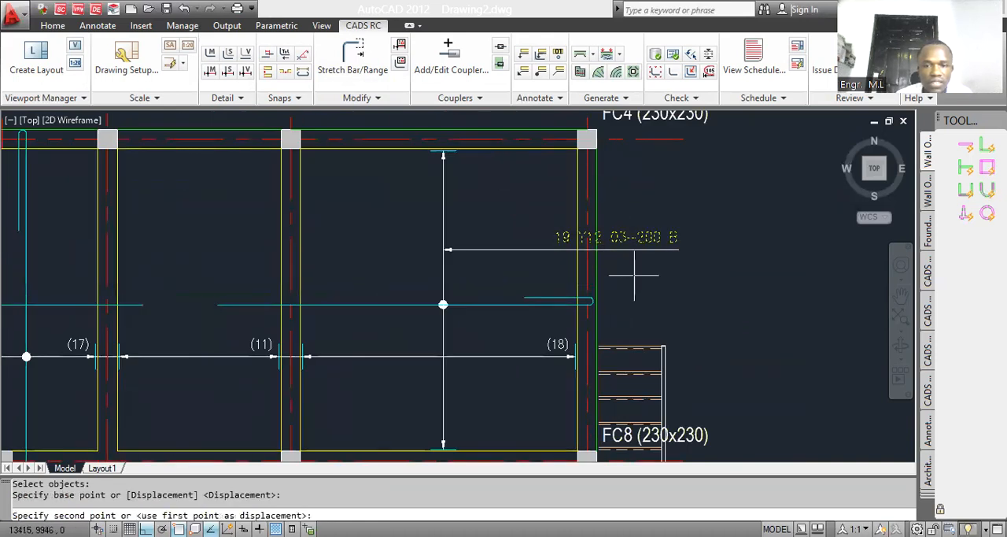
left_click(685, 275)
Step: Stretch the straight end of the mark 03 bar back to the grid 36 beam face nearest grid 35'
left_click(353, 55)
key("Return")
left_click(226, 322)
left_click(213, 292)
left_click(217, 305)
left_click(281, 305)
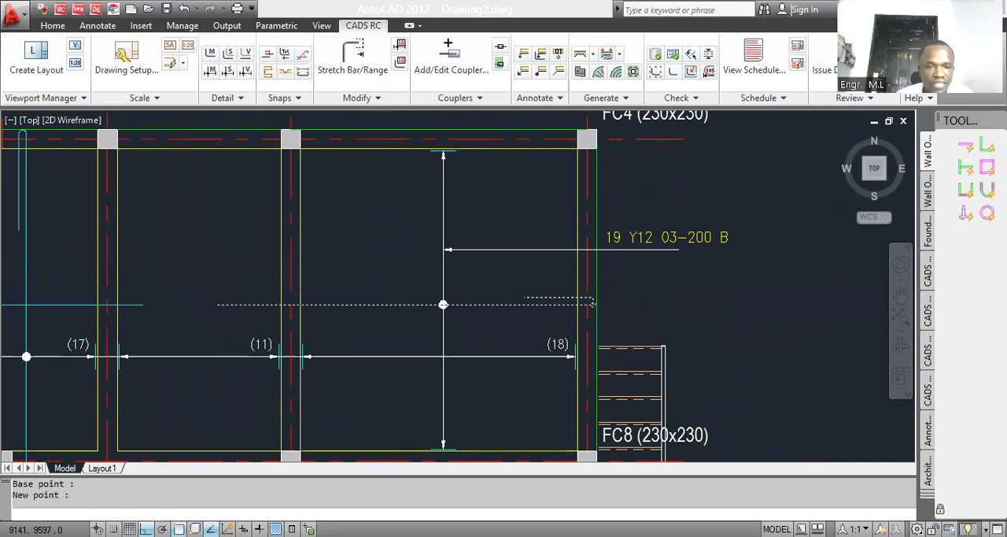
Step: Stretch the same straight end of the mark 03 bar a further 300 mm past the grid 36 beam towards grid 35'
left_click(380, 62)
scroll(299, 300, "up", 4)
key("Return")
left_click(266, 330)
left_click(231, 302)
left_click(247, 314)
type("300")
key("Return")
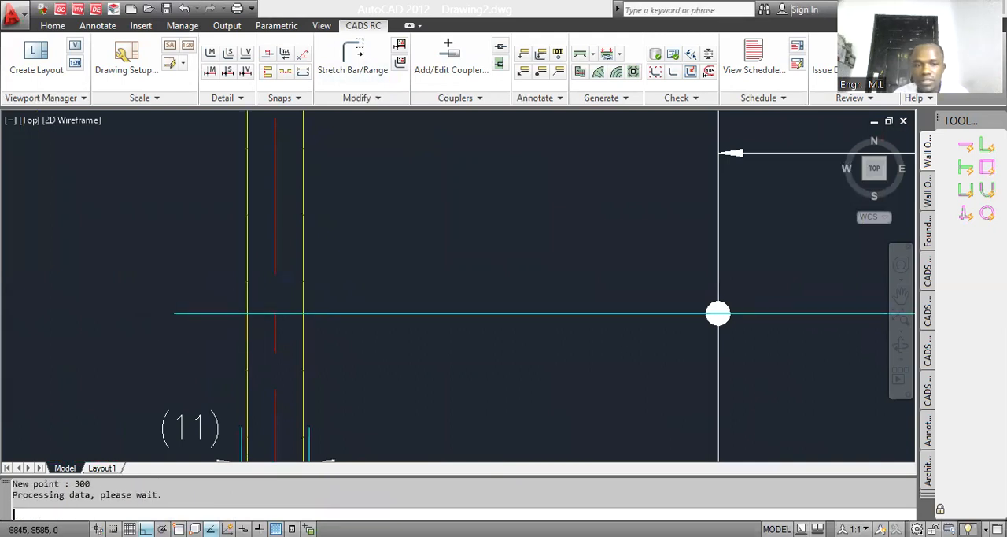
Step: Move the mark 03 range line with its dot and end ticks closer to grid 37, and shorten its leader to meet it
scroll(325, 280, "down", 5)
scroll(325, 280, "down", 4)
scroll(377, 283, "up", 4)
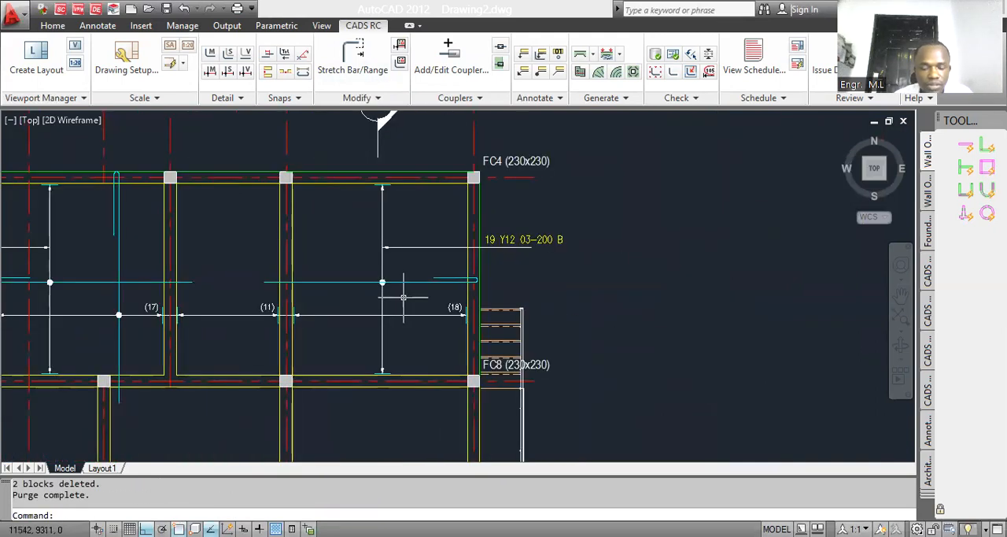
type("m")
key("Return")
left_click(359, 236)
left_click(402, 348)
left_click(400, 362)
left_click(378, 339)
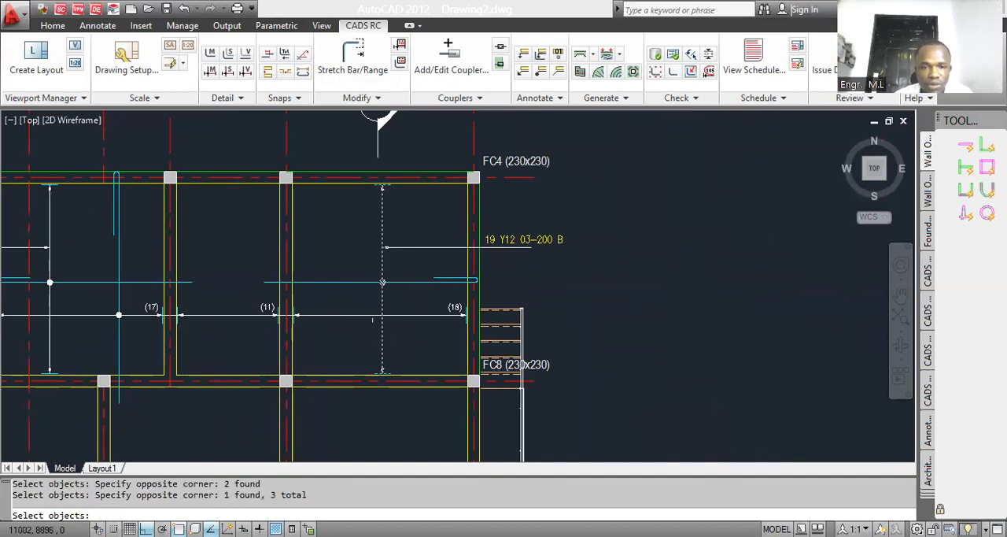
scroll(379, 243, "up", 3)
left_click(392, 236)
left_click(359, 225)
key("Return")
left_click(415, 212)
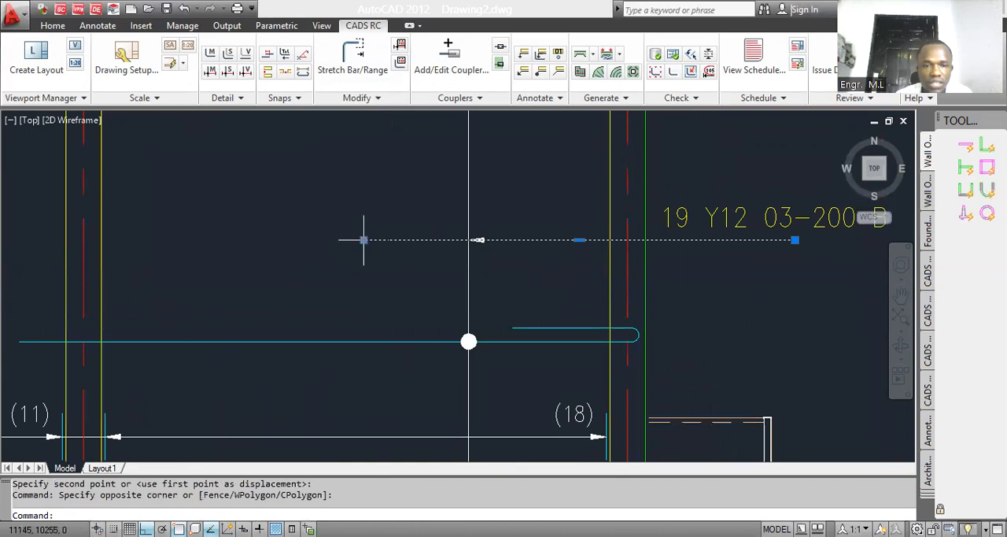
left_click(364, 240)
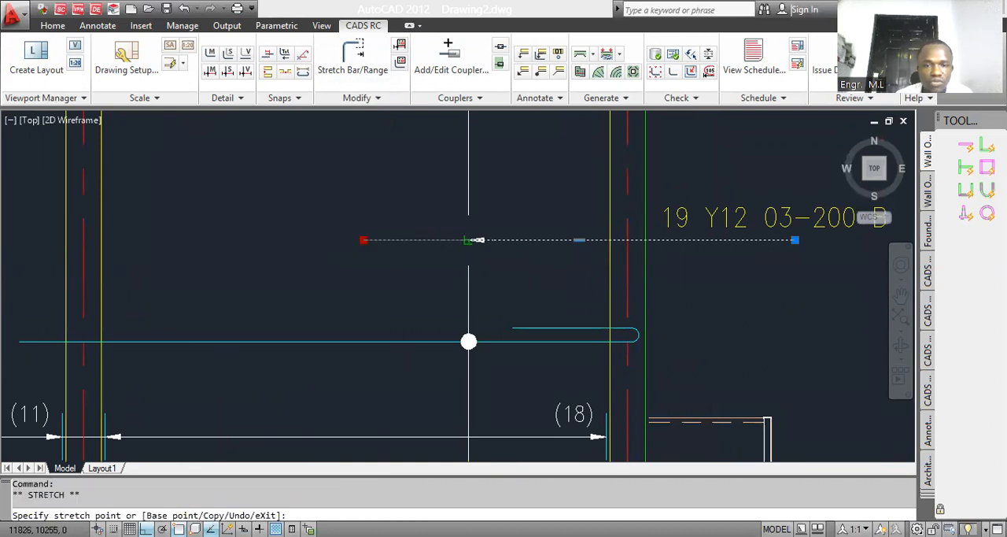
key("Escape")
Step: Copy the mark 03 bar and its range line into the bay between grids 35' and 36 as Copy Bar Set
scroll(469, 240, "down", 4)
scroll(344, 126, "up", 2)
scroll(366, 172, "down", 2)
scroll(425, 271, "up", 2)
scroll(412, 276, "down", 3)
type("CO")
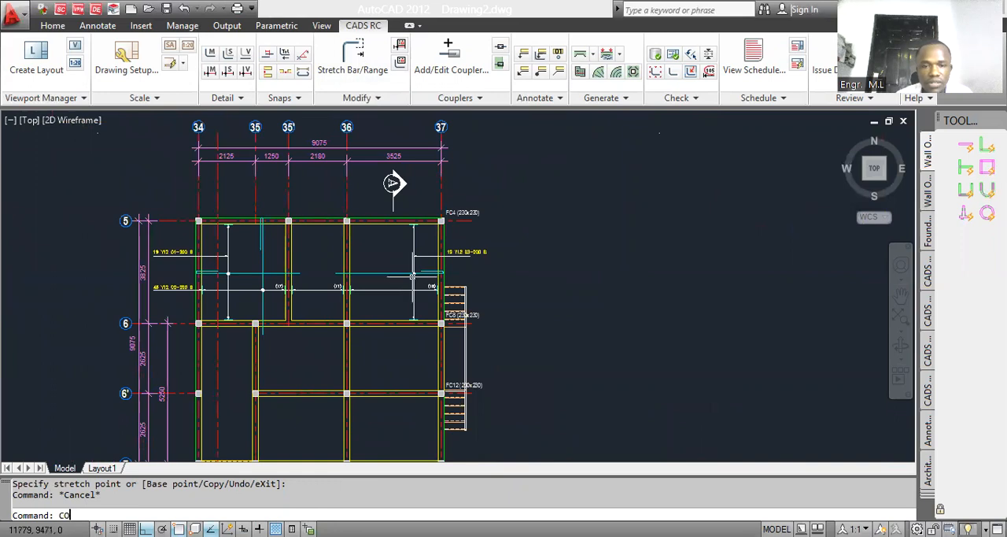
key("Return")
scroll(412, 275, "up", 5)
key("Escape")
type("CO")
key("Return")
left_click(427, 279)
left_click(396, 252)
key("Return")
left_click(415, 262)
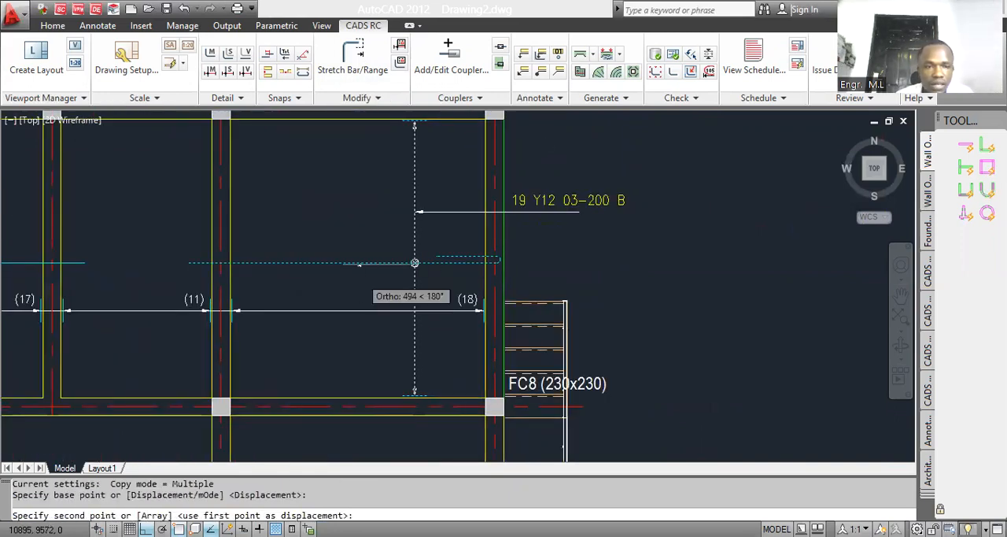
left_click(415, 262)
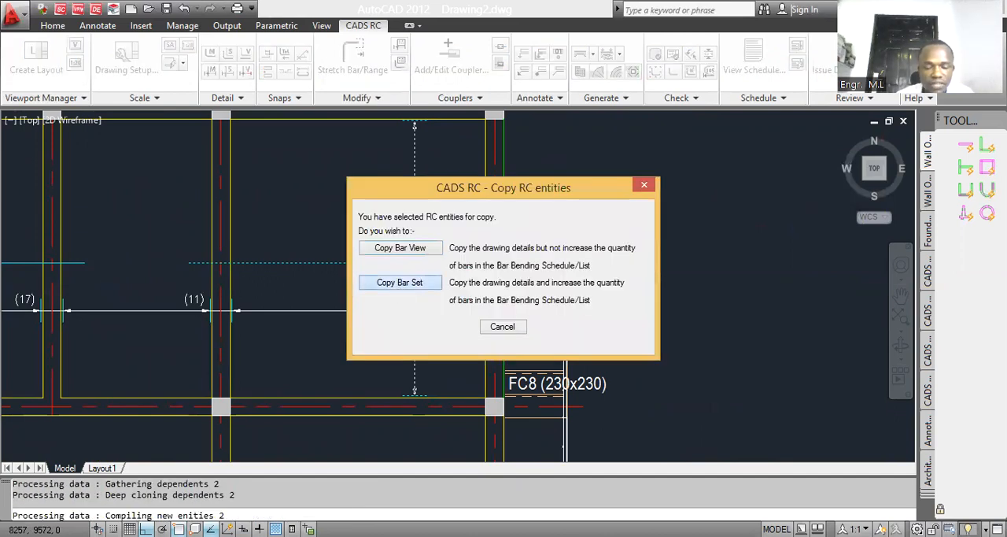
left_click(373, 283)
scroll(370, 282, "down", 5)
key("Escape")
Step: Move the copied bar and its dot straight up along the range line, clear of the bars in the adjoining bays
type("M")
key("Return")
left_click(259, 267)
left_click(325, 302)
left_click(315, 274)
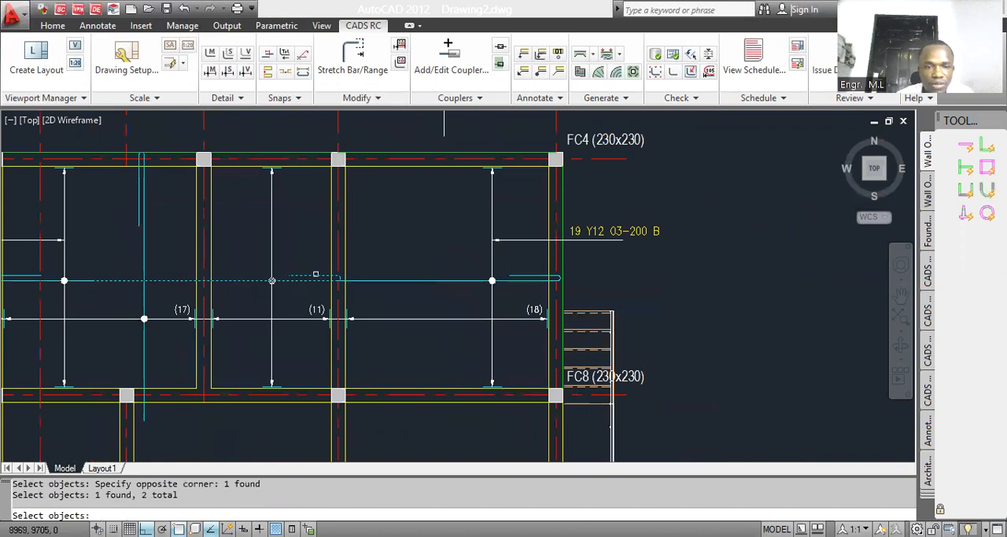
key("Return")
left_click(397, 246)
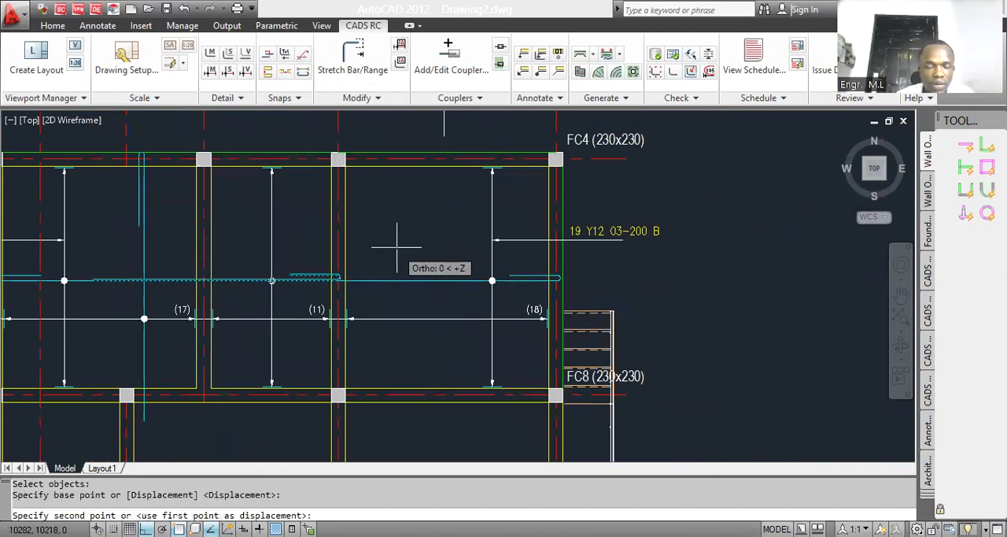
left_click(398, 226)
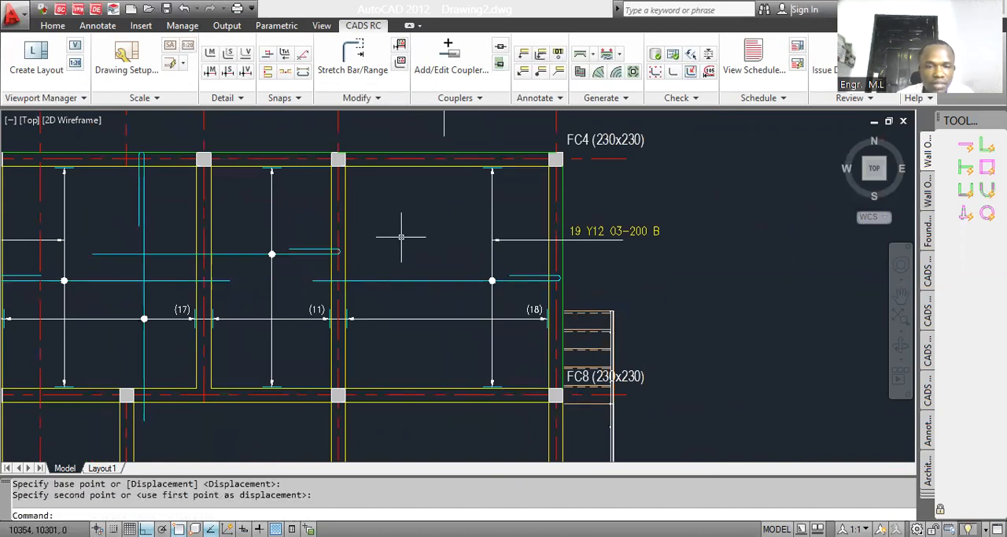
Step: Change the copied bar between grids 35' and 36 to shape code 20, a straight bar
left_click(315, 253)
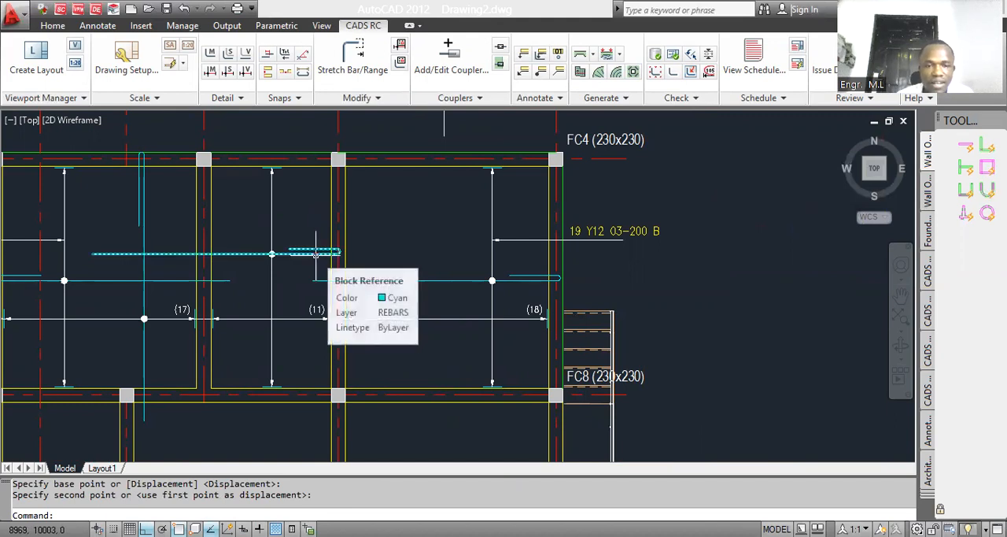
double_click(315, 254)
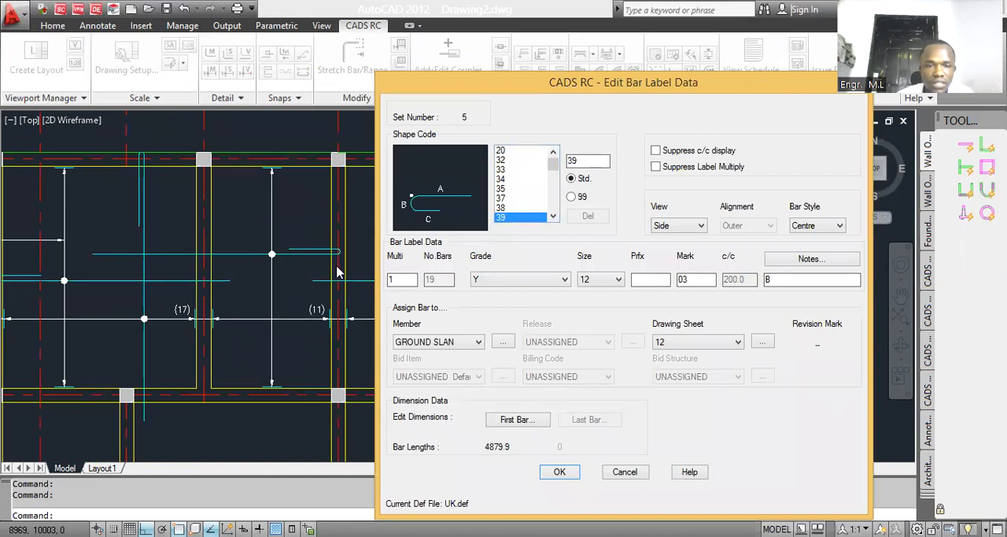
key("Return")
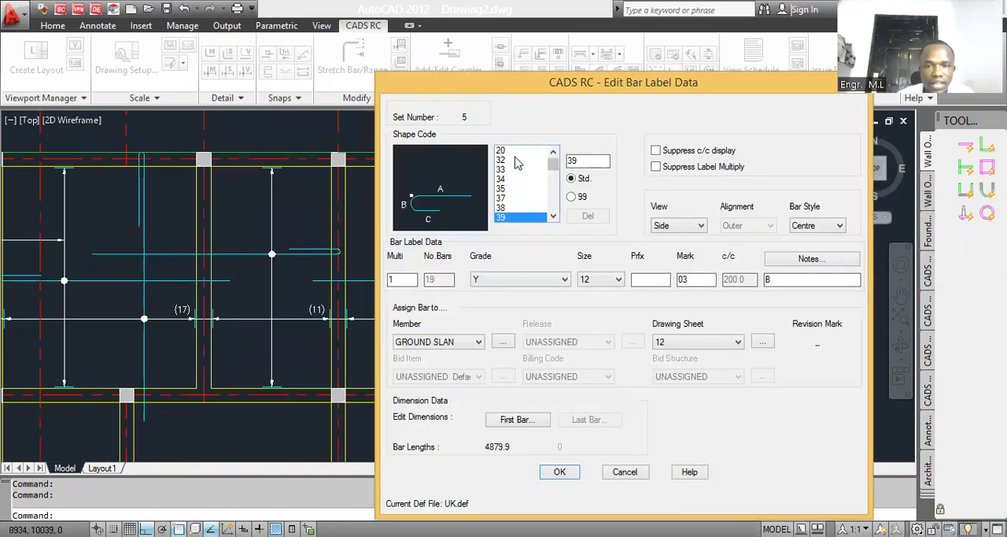
left_click(505, 151)
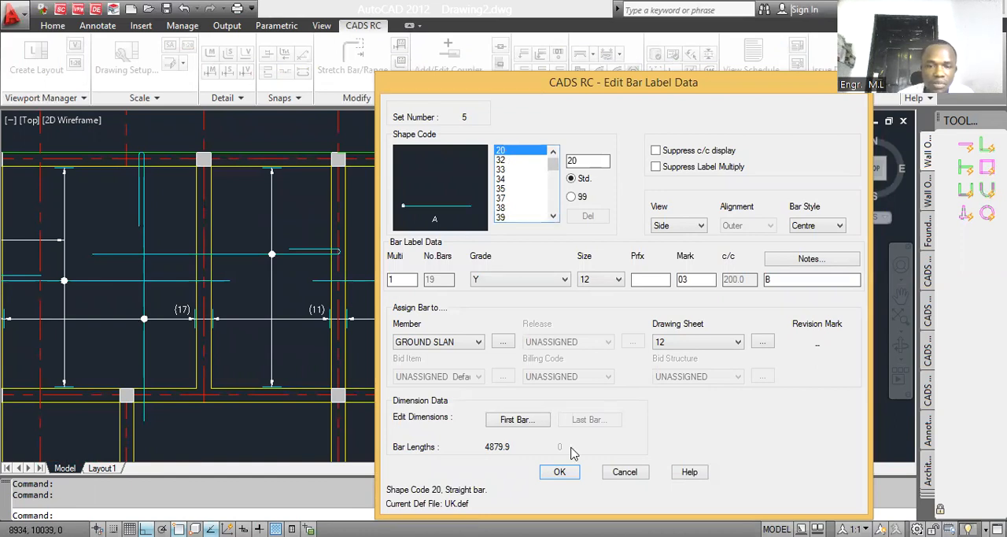
left_click(561, 473)
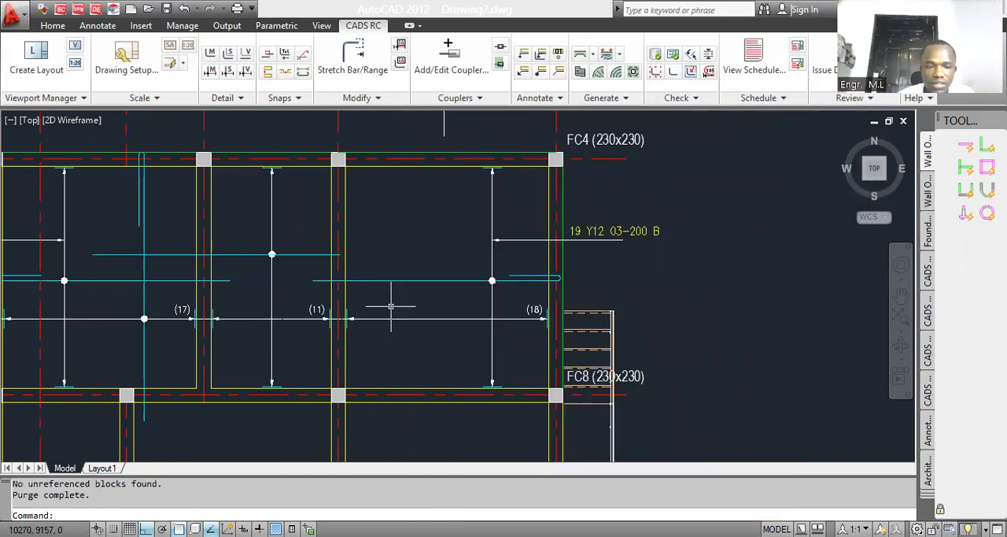
Step: Stretch the middle bay bar's end near grid 34 back to just beyond the grid 35' beam
scroll(399, 311, "down", 2)
scroll(246, 275, "up", 3)
key("Return")
left_click(197, 288)
left_click(151, 266)
left_click(164, 273)
left_click(307, 277)
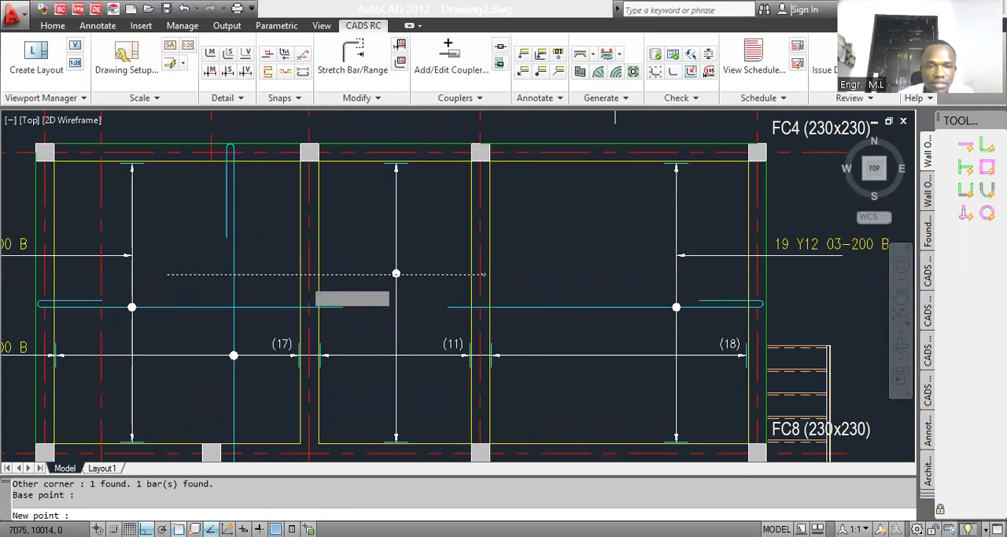
Step: Stretch the other end of the middle bay bar past the grid 36 beam towards grid 37
scroll(308, 277, "up", 2)
left_click(375, 72)
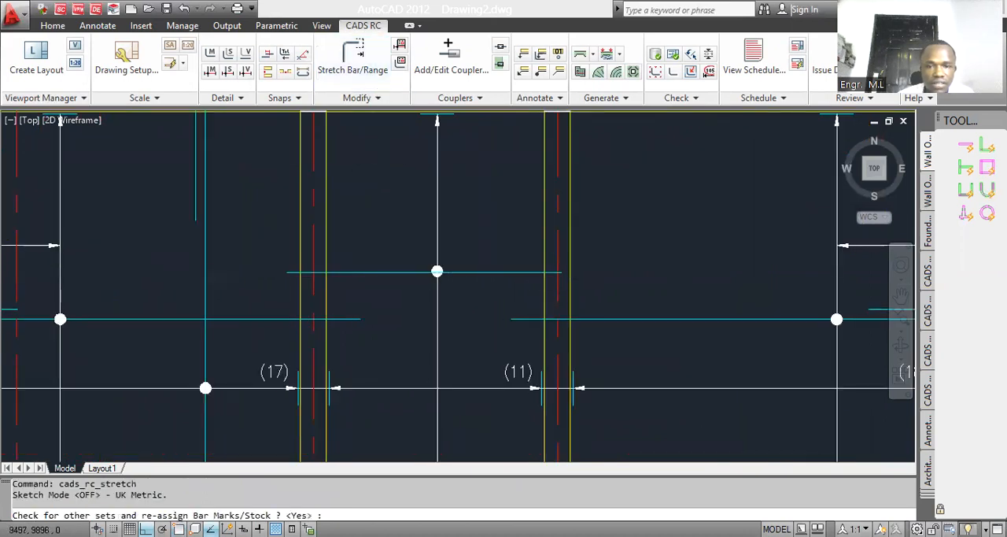
scroll(560, 266, "up", 3)
key("Return")
left_click(550, 263)
left_click(545, 258)
left_click(545, 257)
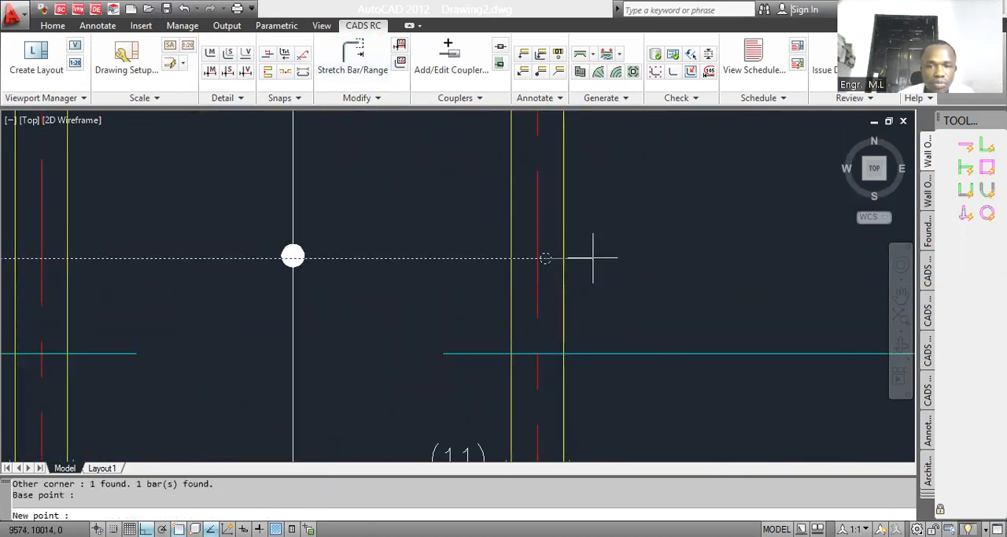
left_click(593, 256)
scroll(551, 259, "down", 4)
scroll(453, 299, "up", 2)
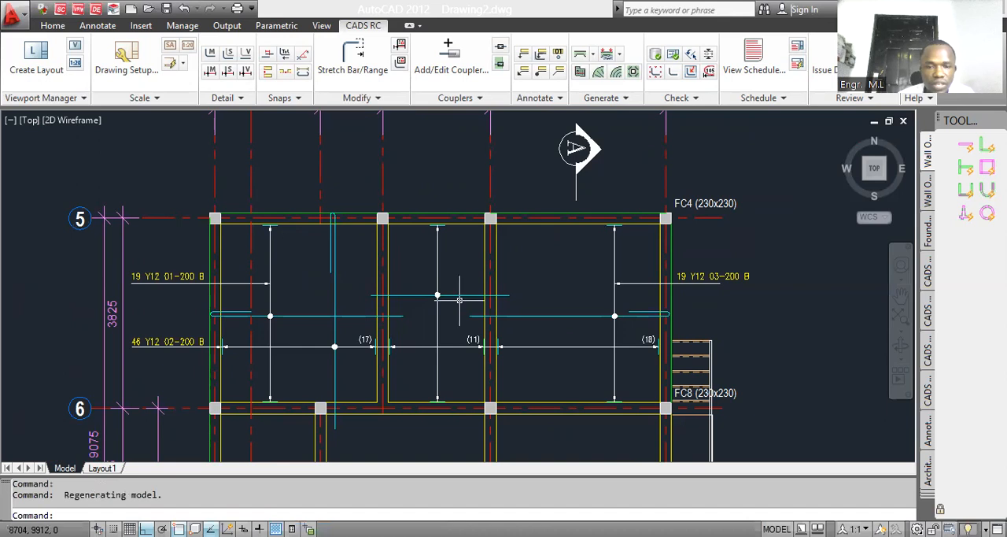
scroll(413, 309, "down", 3)
scroll(402, 306, "up", 2)
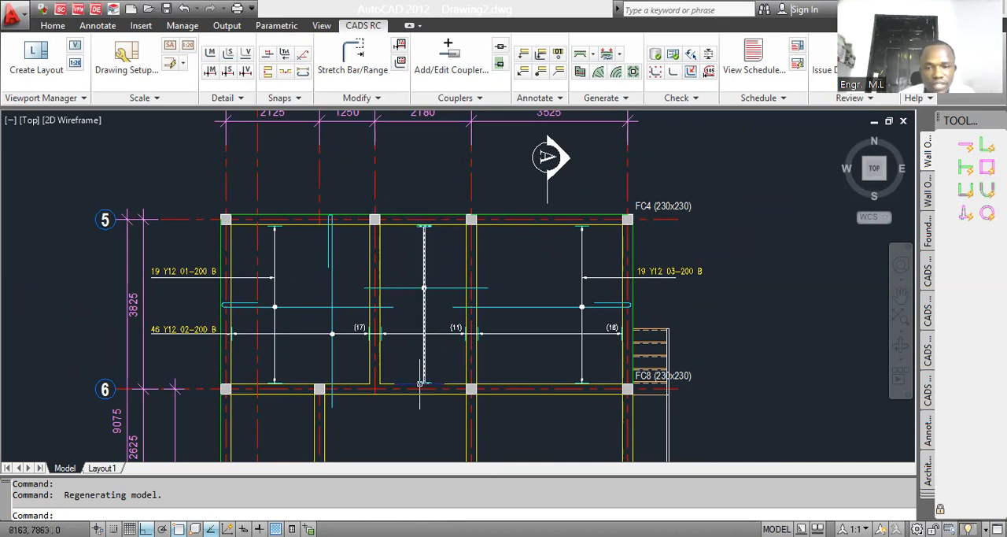
scroll(417, 307, "down", 3)
scroll(417, 307, "up", 2)
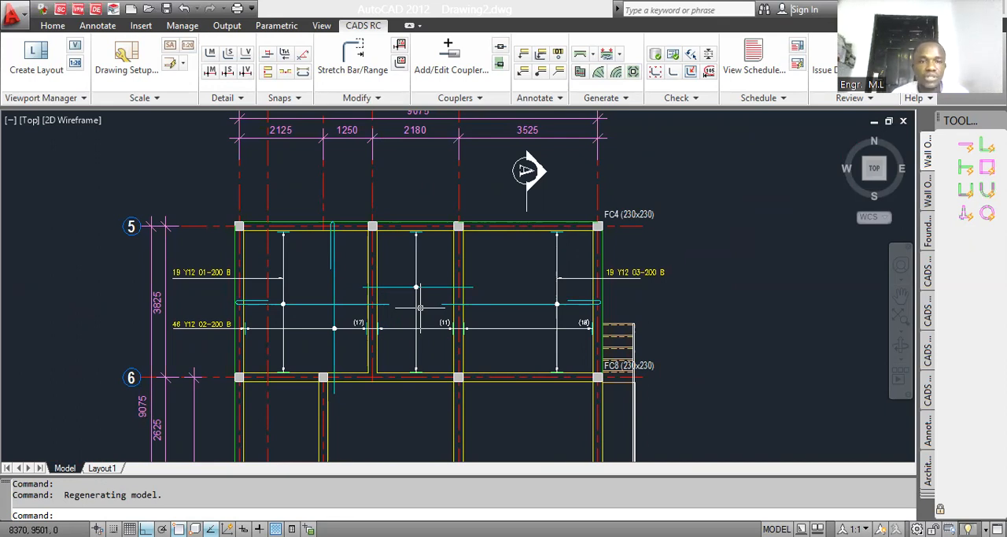
Step: Start a new bar drawing for the ground slab and enter T as its bar label note
left_click(210, 70)
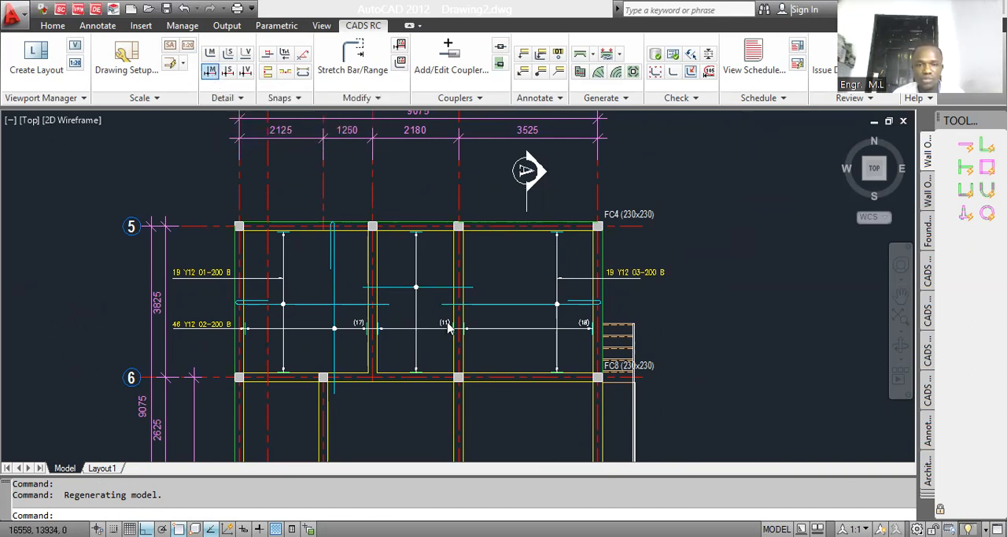
left_click(548, 163)
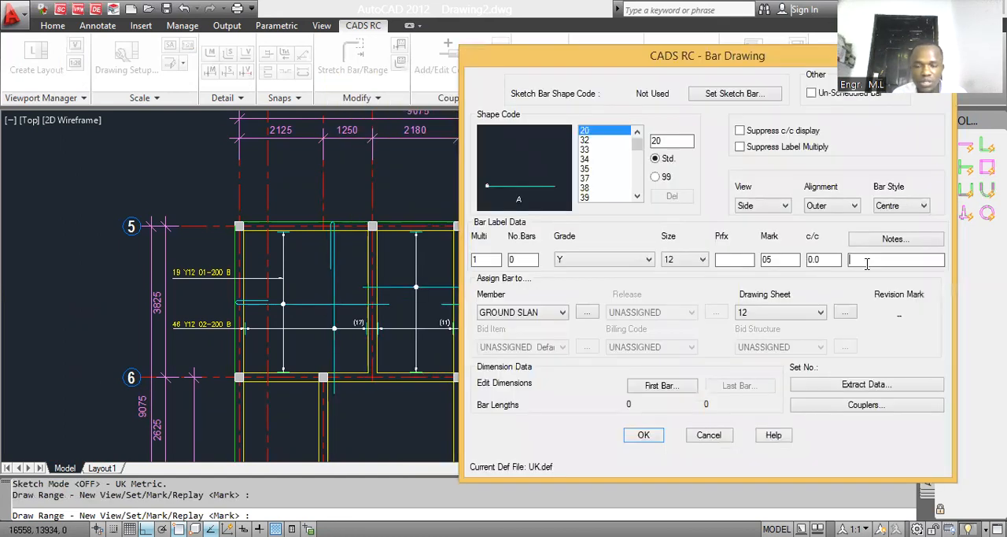
type("T")
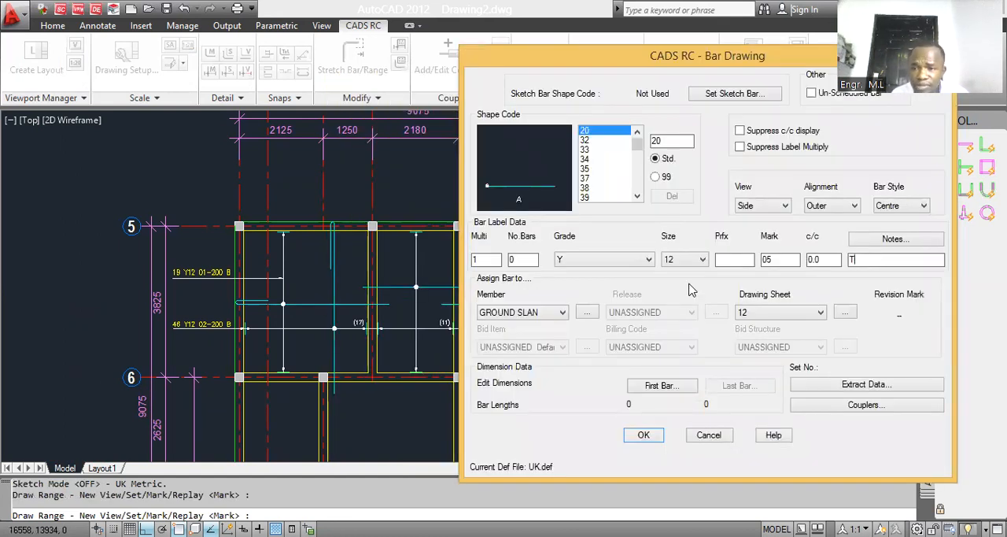
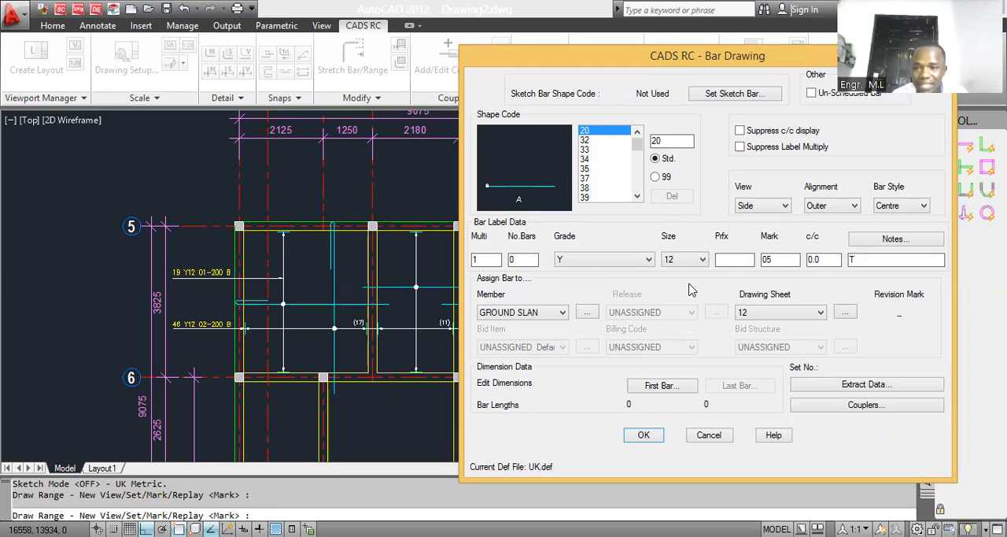
Step: Set the bar size to 10 and draw a straight top bar in the grid 34 bay, from the 01 range line to the 02 bar's hook
left_click(698, 262)
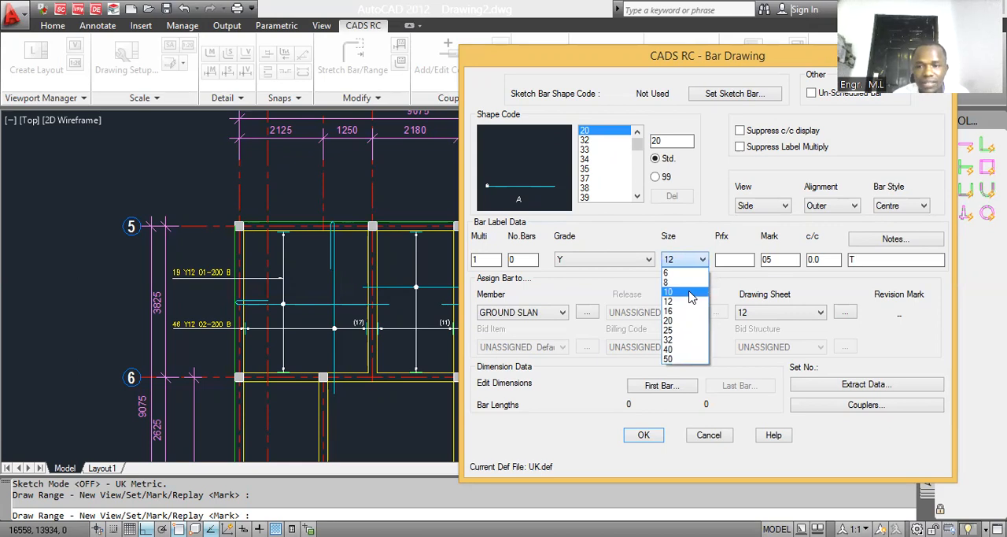
left_click(691, 293)
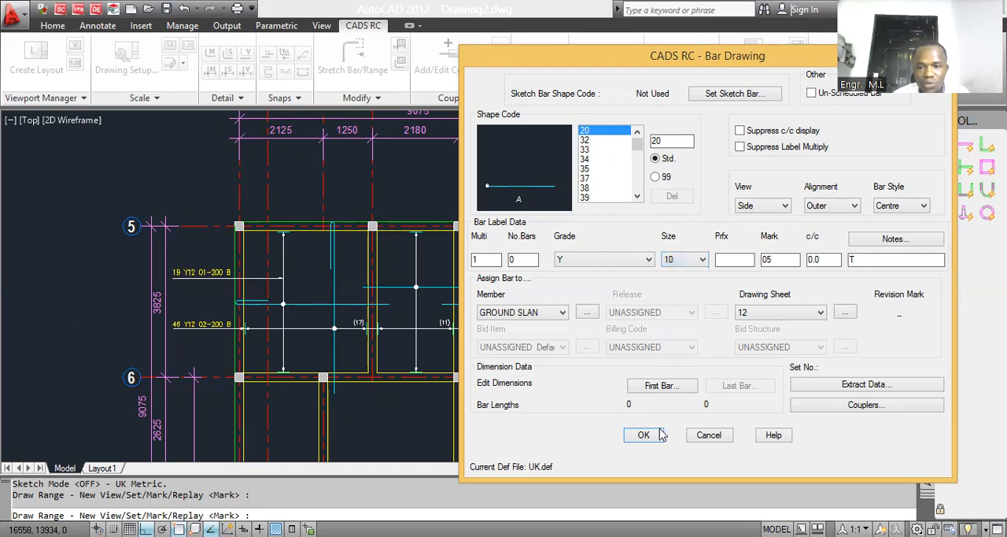
left_click(645, 435)
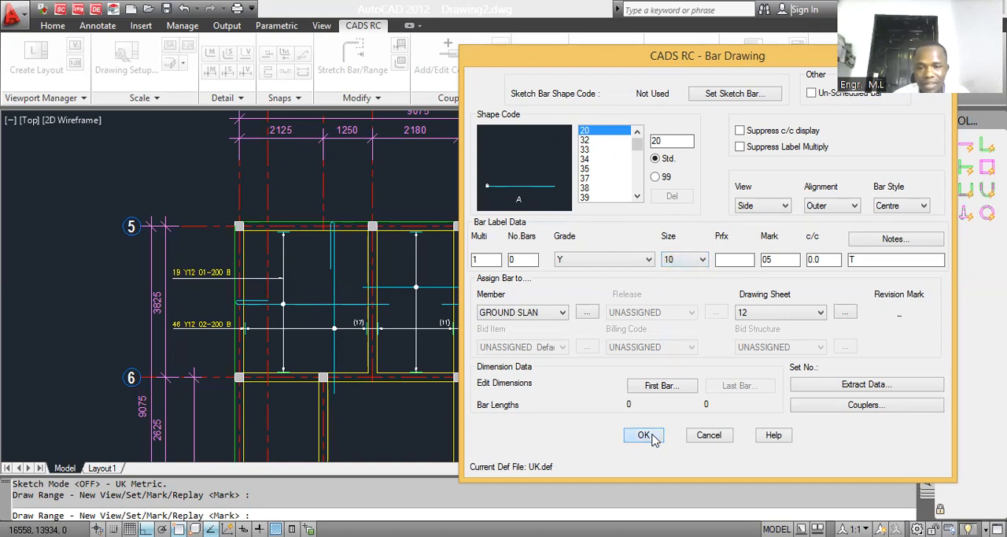
scroll(281, 270, "up", 1)
scroll(292, 263, "down", 4)
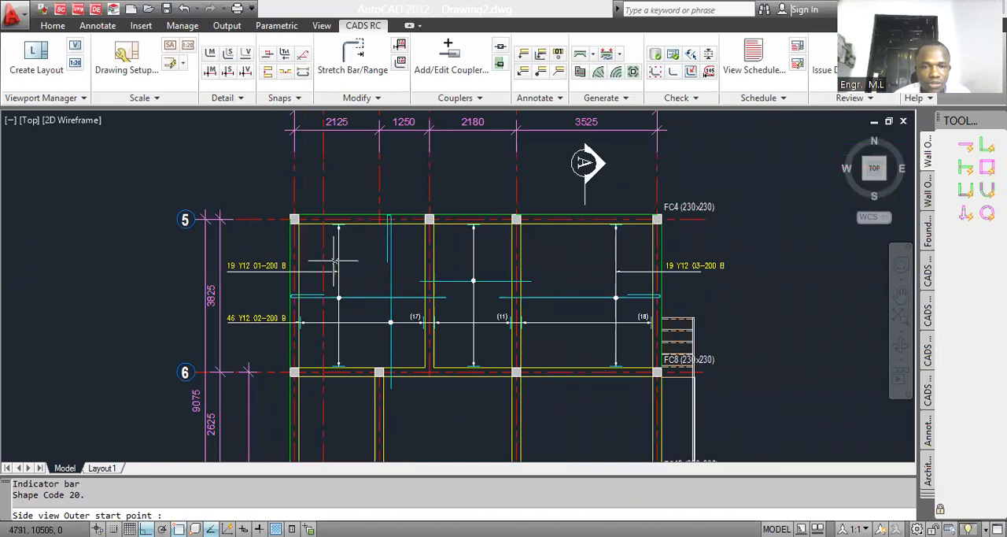
left_click(335, 260)
left_click(389, 252)
scroll(337, 274, "down", 4)
Step: Define the top bar's first range group from the grid 5 beam, about 1000 mm long, at 250 mm spacing with the default start offset
key("Return")
left_click(320, 219)
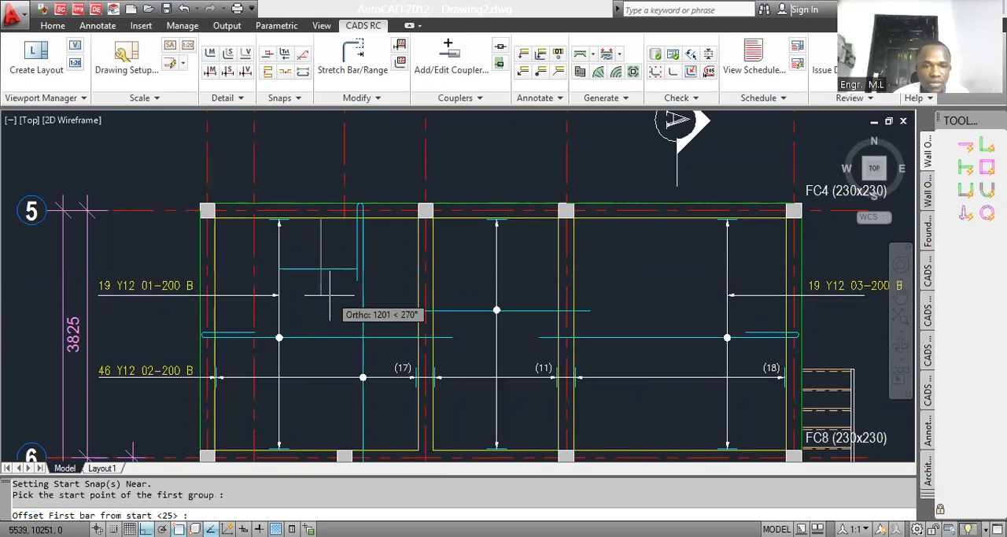
key("Return")
scroll(329, 296, "up", 2)
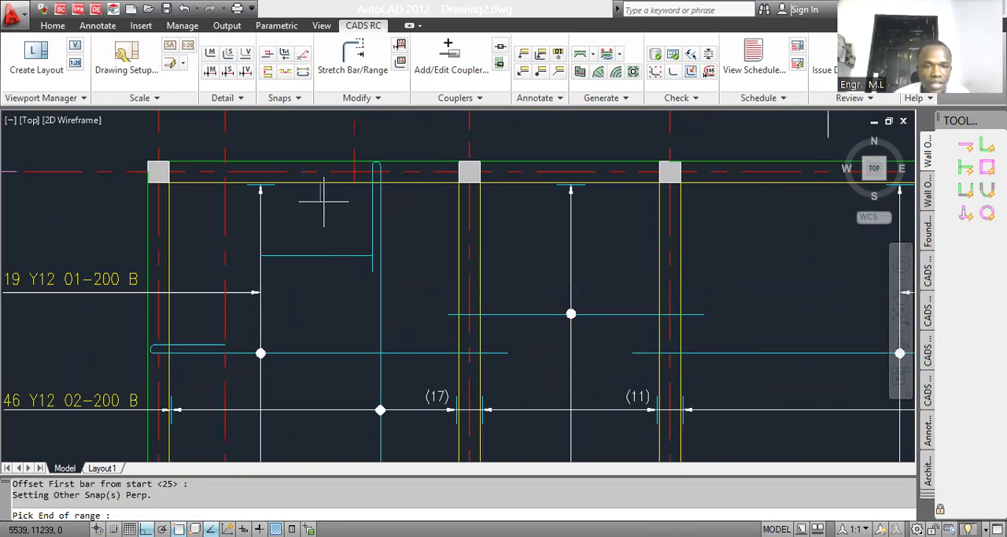
scroll(327, 292, "down", 2)
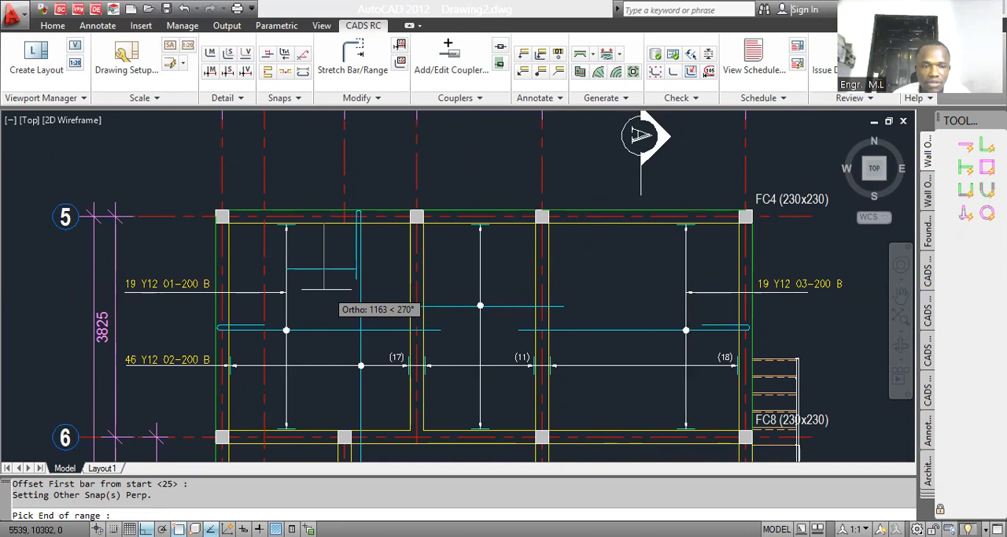
left_click(328, 283)
key("Return")
key("Return")
type("250")
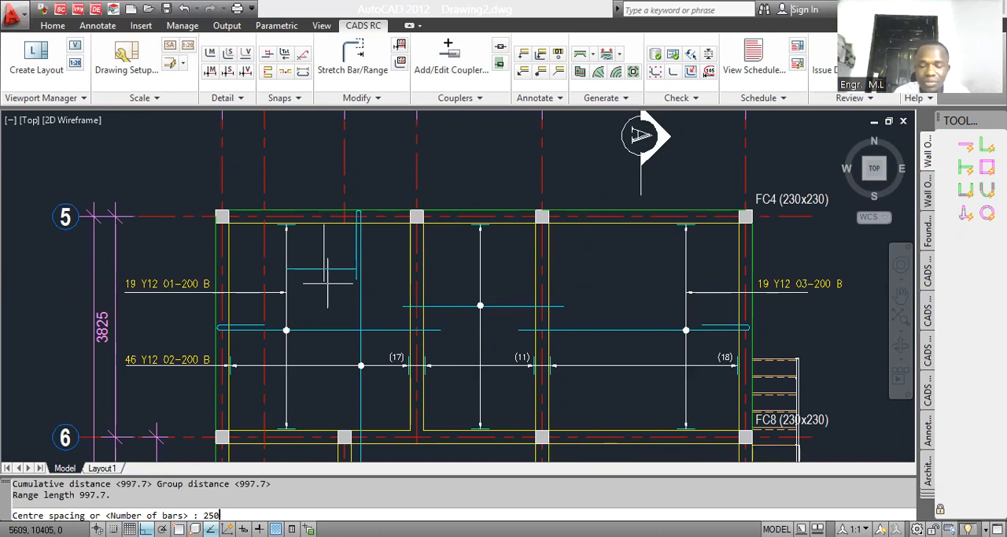
key("Return")
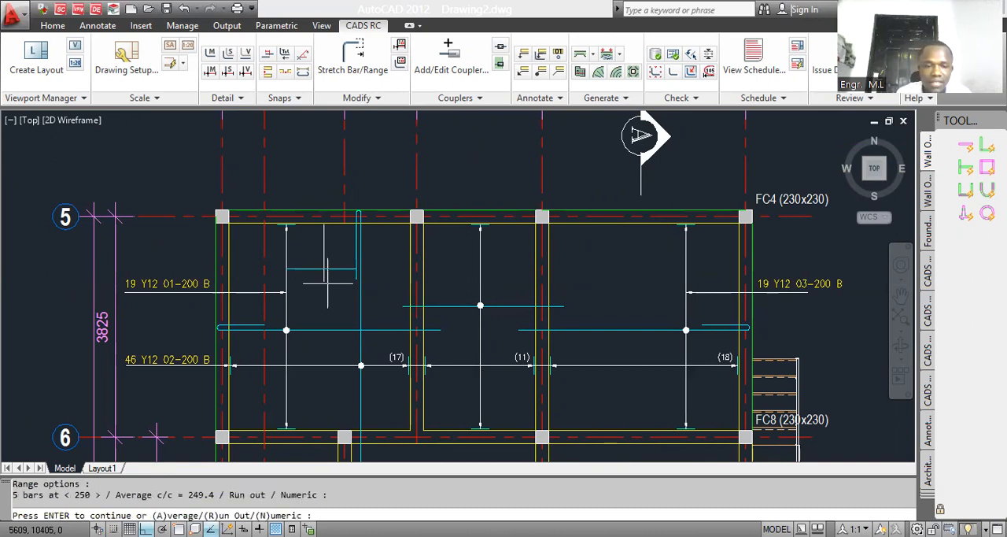
key("Return")
Step: Add a second range group about 860 mm long ending at the grid 6 beam, and finish the range
scroll(356, 289, "down", 2)
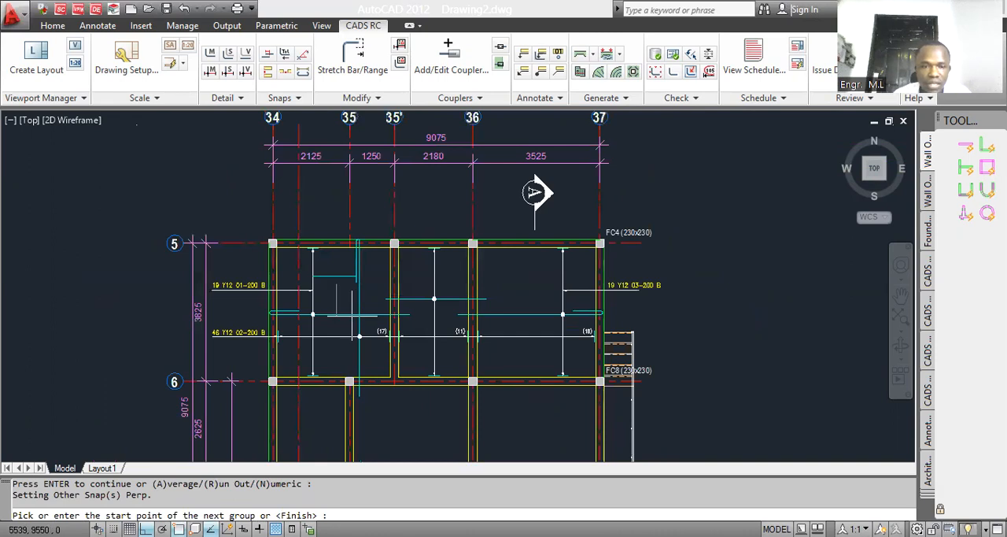
scroll(351, 316, "up", 3)
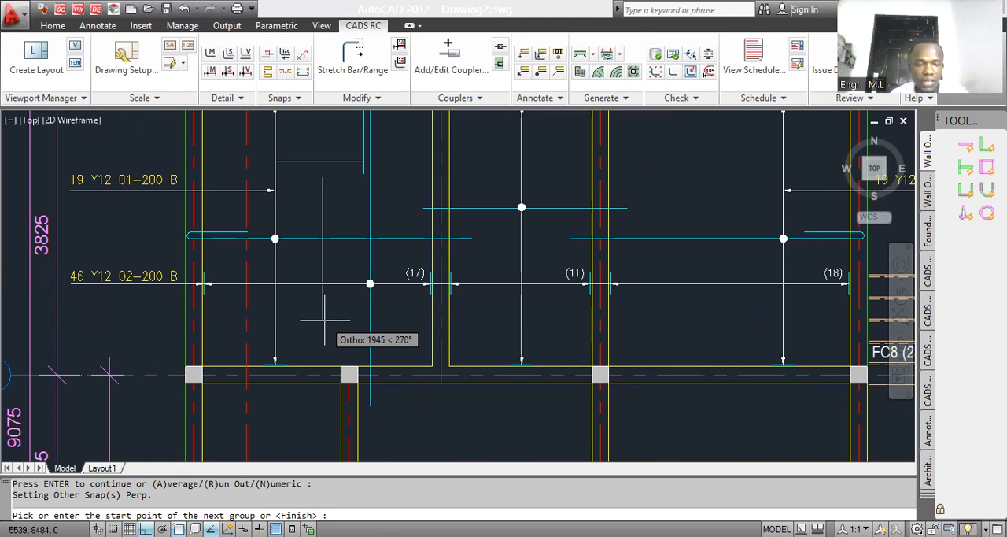
left_click(323, 301)
left_click(322, 364)
key("Return")
key("Return")
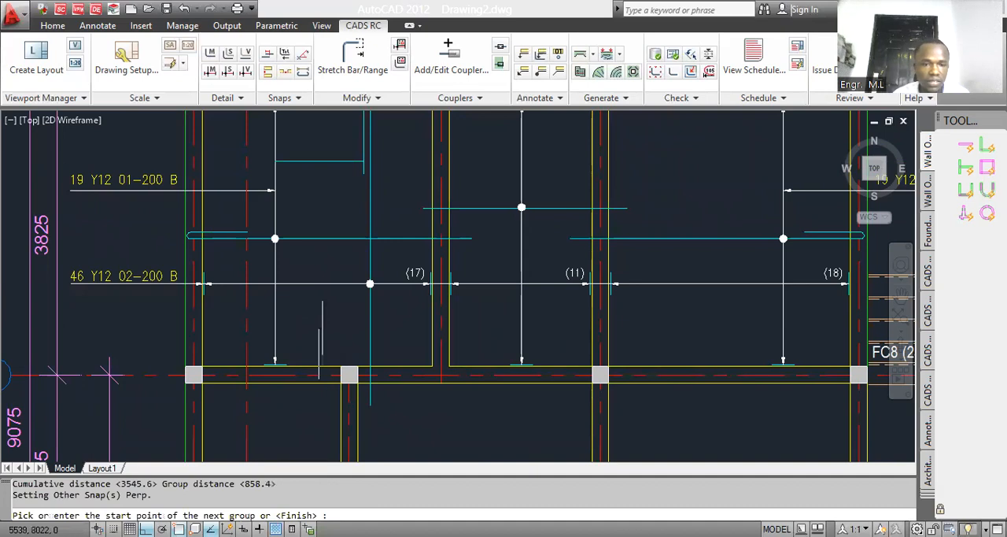
key("Return")
key("Return")
Step: Place the 10 Y10 05-250 T label outside grid 34 and draw its leader from the top bar's range line
scroll(321, 338, "down", 7)
scroll(291, 297, "up", 5)
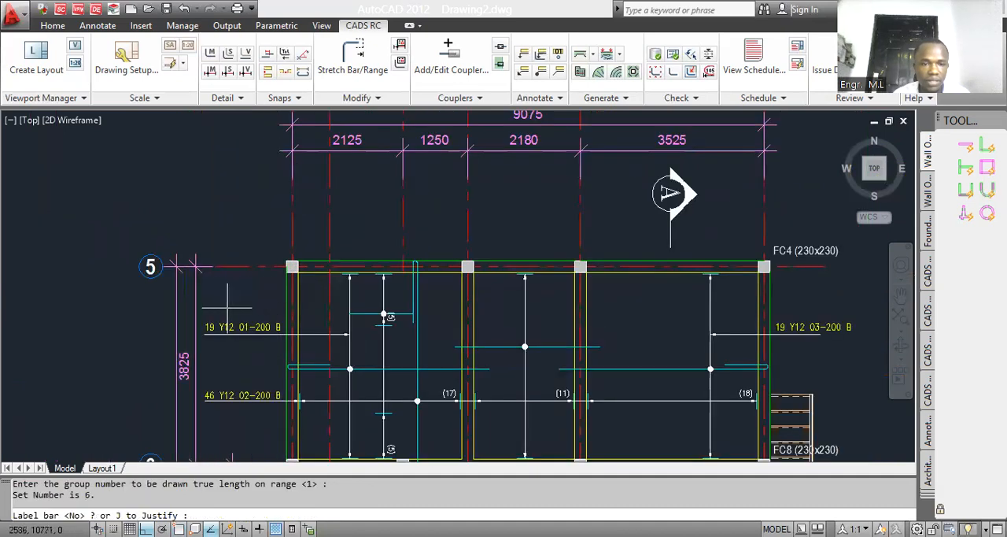
left_click(226, 299)
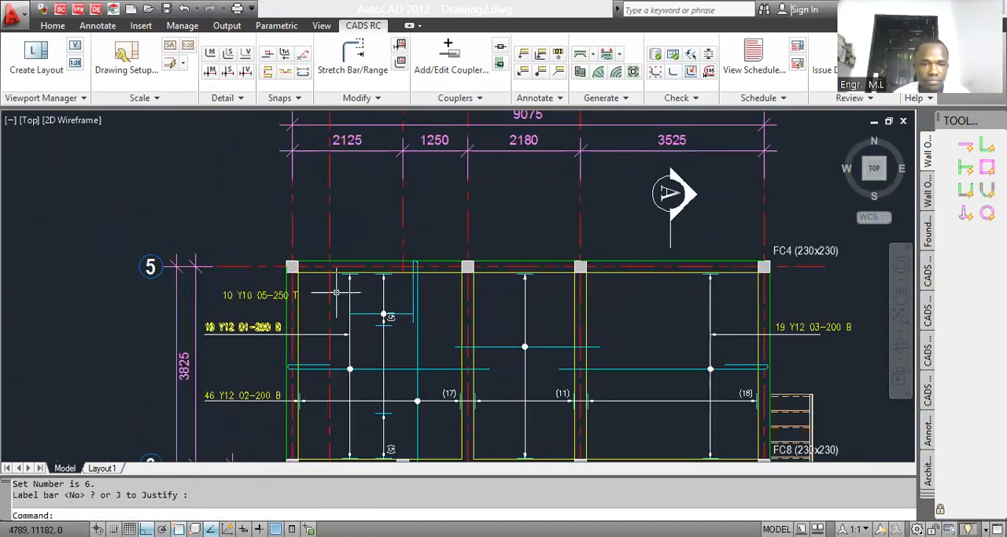
key("Return")
scroll(360, 304, "up", 3)
left_click(401, 305)
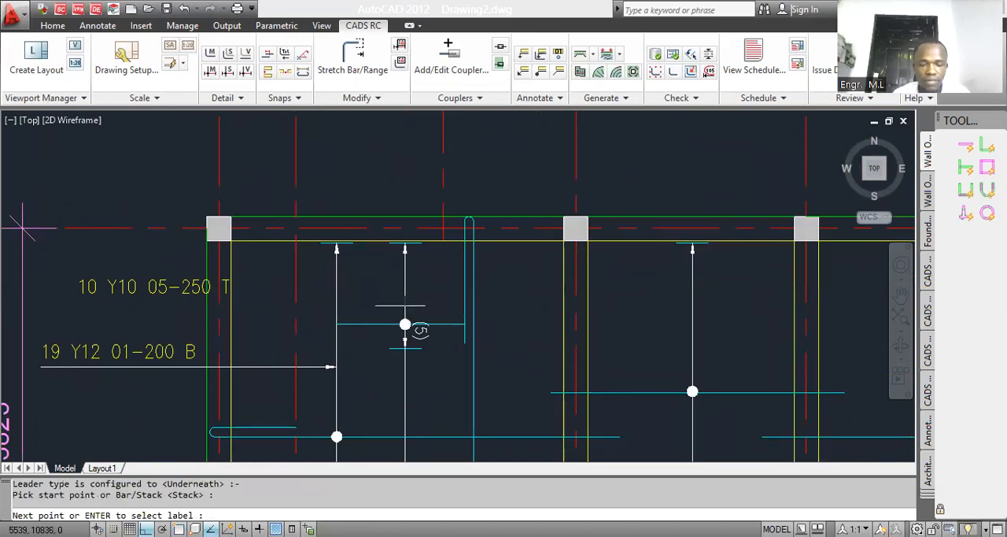
key("Escape")
Step: Move the 10 Y10 05-250 T label away from the grid 34 beam to sit over its leader line
type("m")
key("Return")
left_click(139, 298)
key("Return")
left_click(139, 318)
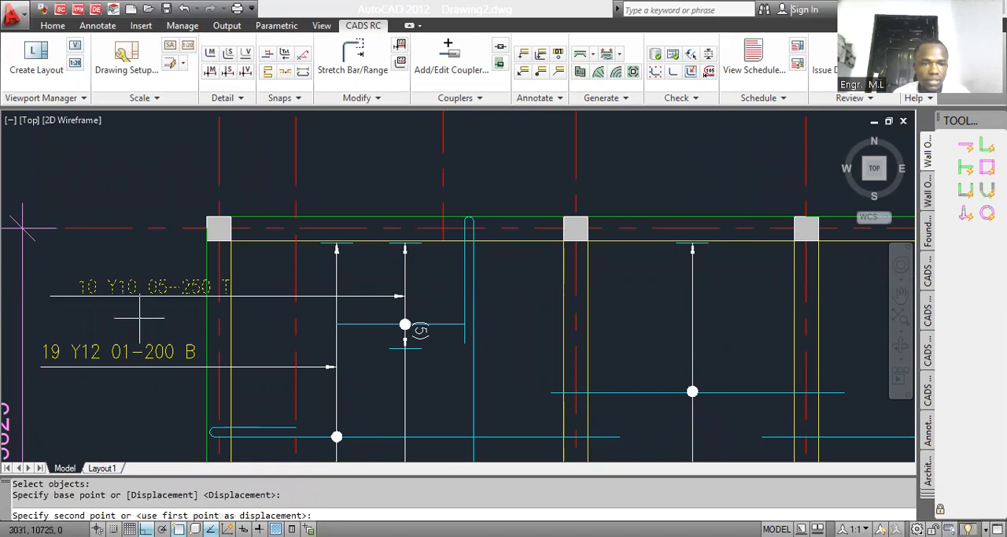
left_click(99, 316)
scroll(165, 300, "down", 4)
scroll(306, 312, "up", 3)
scroll(284, 303, "down", 4)
scroll(264, 293, "up", 2)
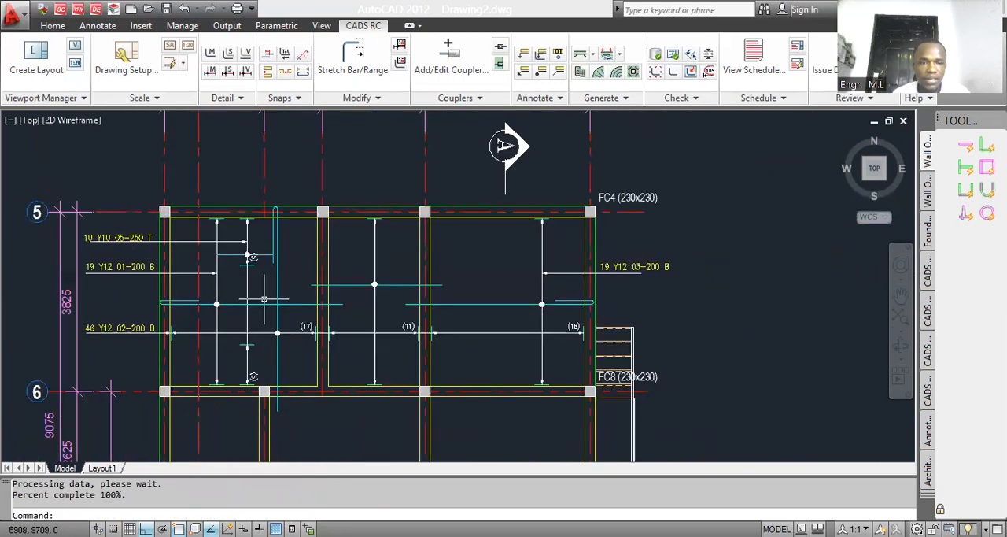
Step: Move the 01 bottom bar and its range marker slightly along the range line towards grid 6
type("m")
key("Return")
scroll(212, 301, "up", 3)
left_click(196, 288)
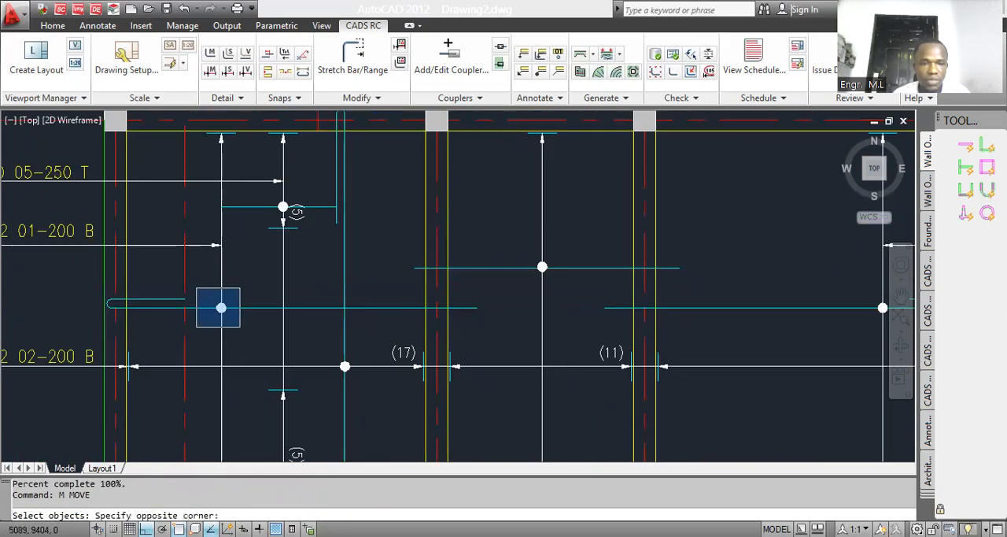
left_click(240, 326)
key("Return")
left_click(221, 307)
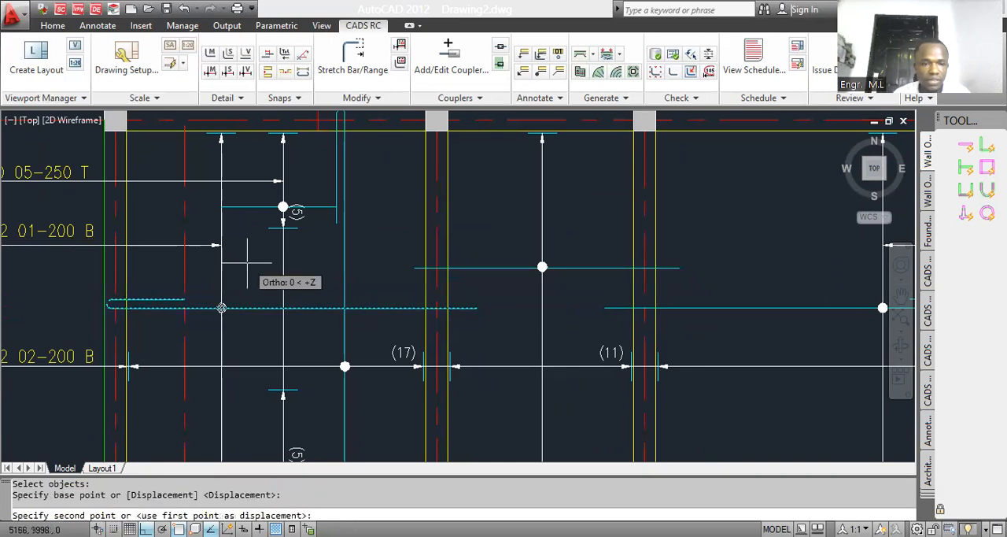
left_click(252, 286)
scroll(255, 281, "down", 3)
Step: Move the 19 Y12 01-200 B label and its leader about 670 mm towards grid 6
key("Return")
left_click(137, 278)
left_click(117, 251)
left_click(135, 241)
left_click(219, 280)
key("Return")
left_click(292, 261)
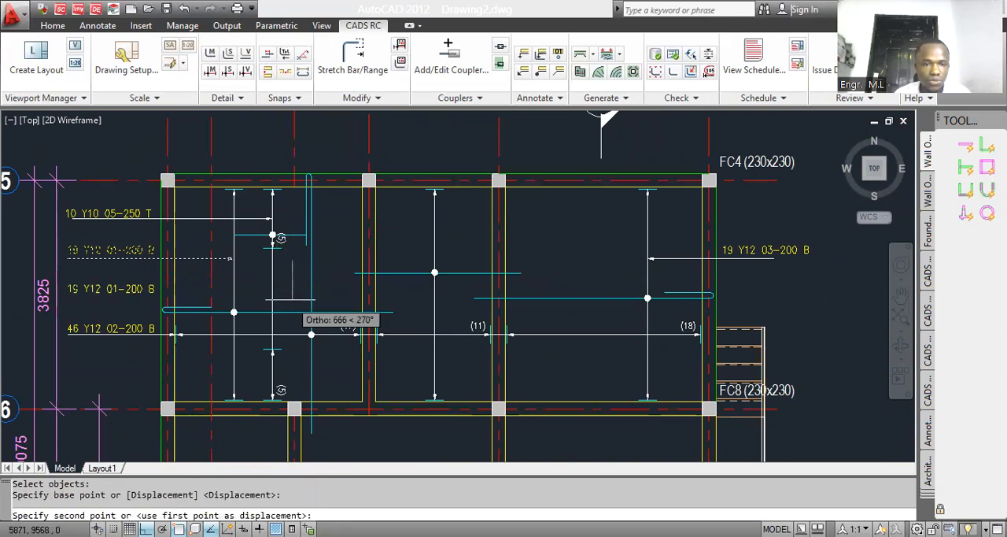
left_click(292, 299)
scroll(226, 305, "down", 4)
scroll(341, 292, "up", 3)
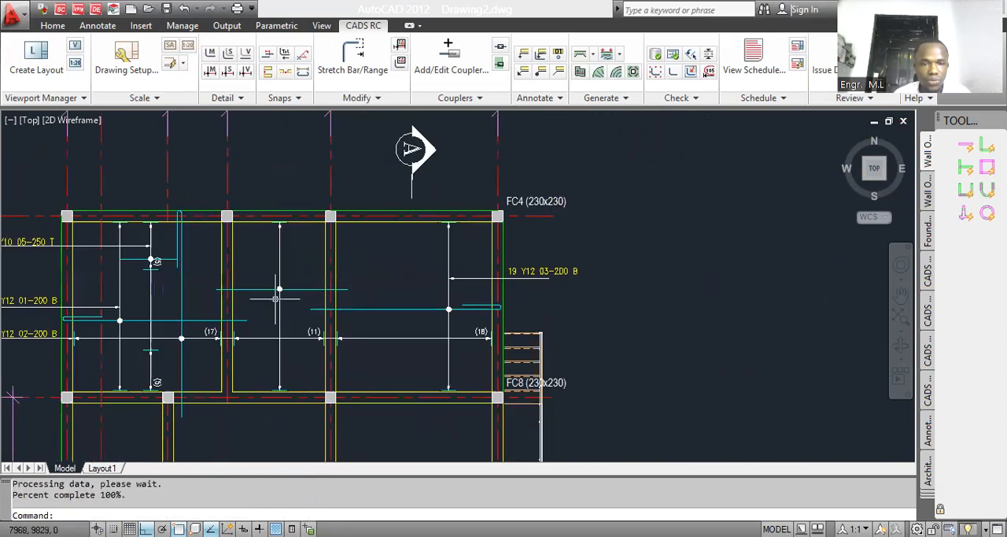
Step: Move the middle bay's straight bar and its range marker towards grid 5
scroll(282, 282, "up", 3)
key("Return")
left_click(252, 275)
left_click(284, 313)
key("Return")
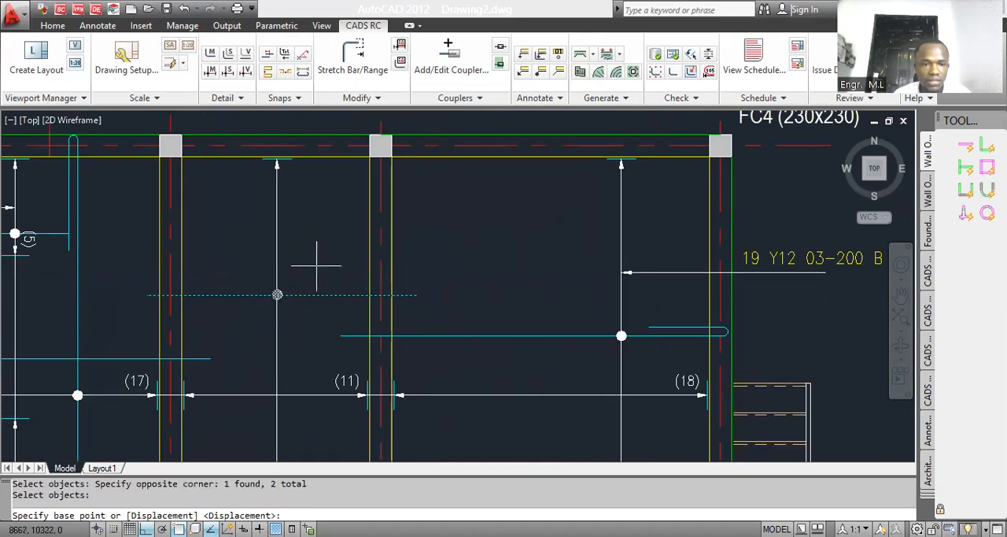
left_click(316, 264)
left_click(316, 223)
Step: Move the middle bay's range line and its marker along the bar towards grid 36
key("Return")
left_click(297, 203)
left_click(262, 221)
left_click(259, 235)
left_click(301, 283)
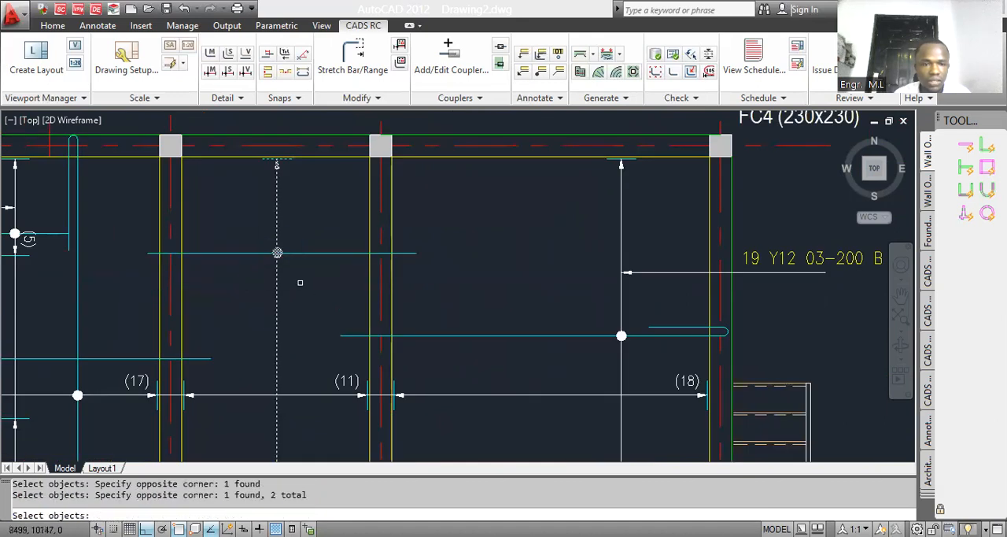
key("Return")
left_click(307, 281)
left_click(341, 281)
scroll(287, 268, "down", 4)
scroll(286, 267, "up", 3)
left_click(285, 244)
left_click(323, 291)
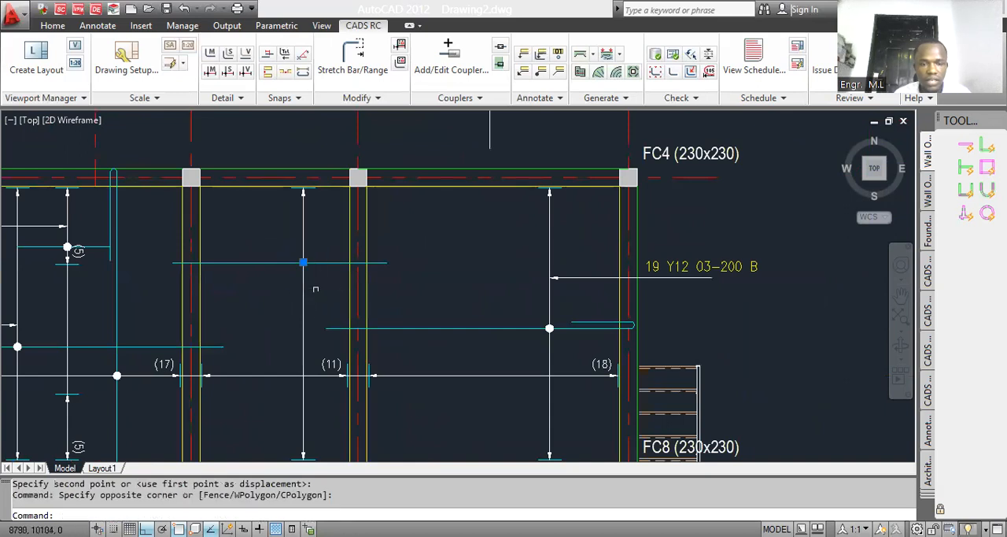
scroll(308, 262, "up", 3)
key("Escape")
left_click(300, 253)
left_click(342, 304)
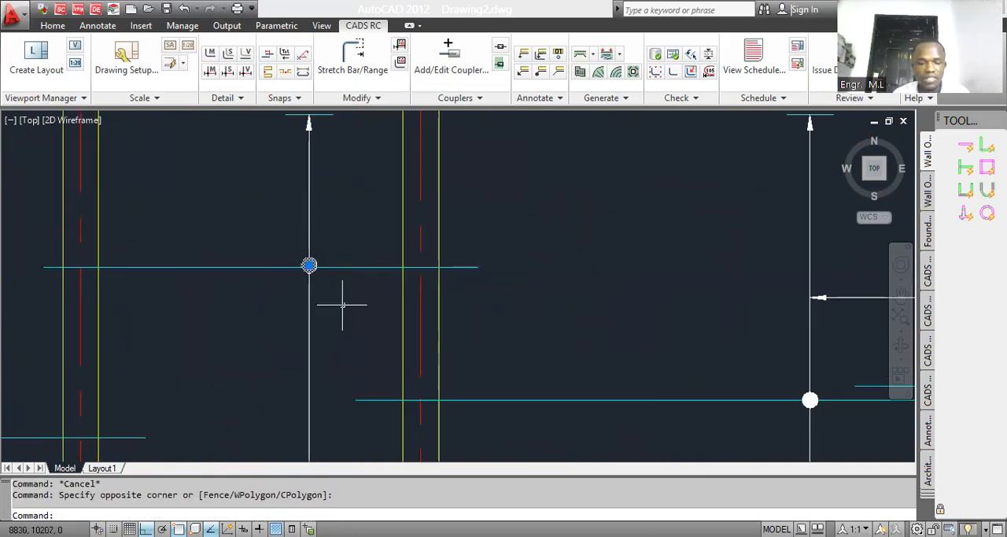
type("m")
key("Return")
key("Escape")
left_click(288, 253)
left_click(331, 300)
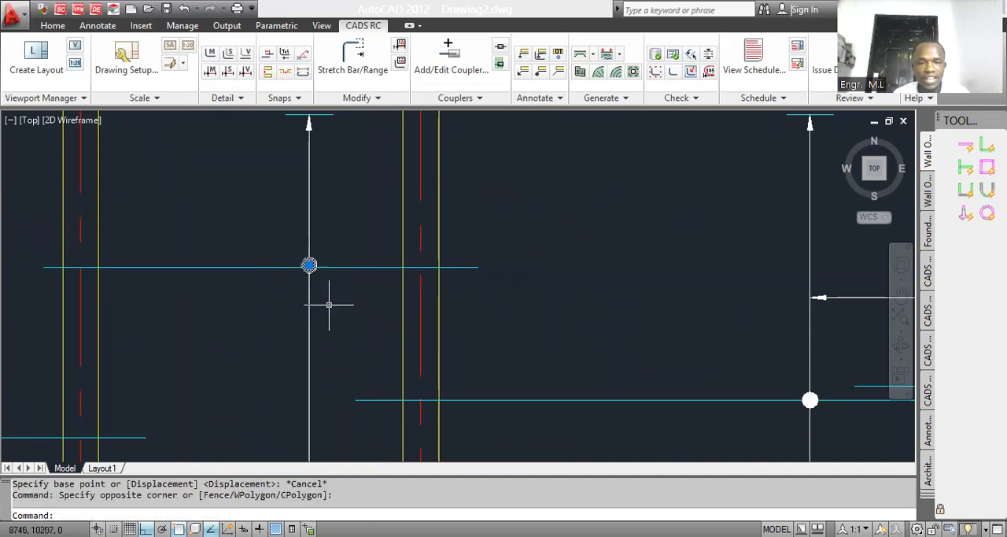
scroll(327, 287, "down", 2)
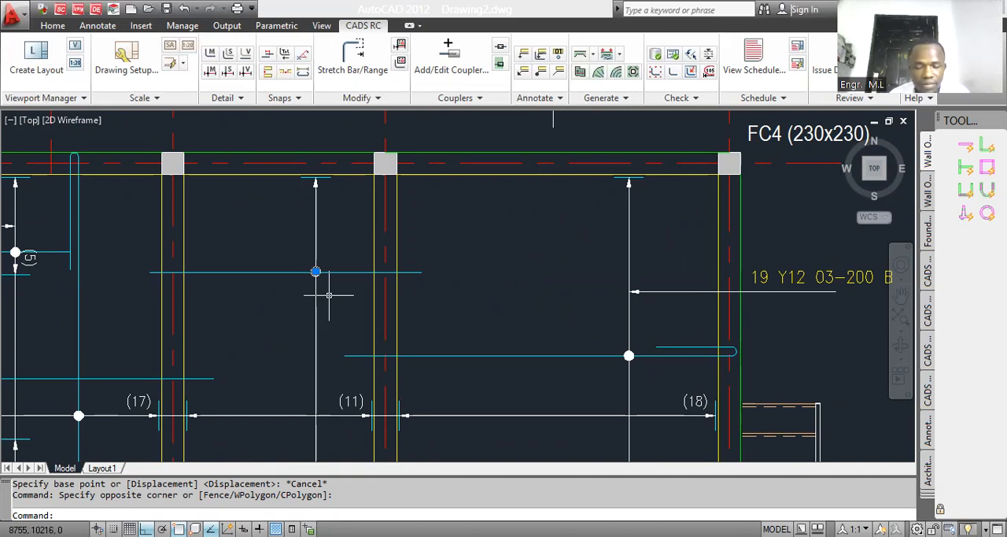
Step: Try erasing the bar view through the middle bay's range marker, and undo the erase
scroll(318, 274, "up", 2)
left_click(299, 264)
left_click(346, 309)
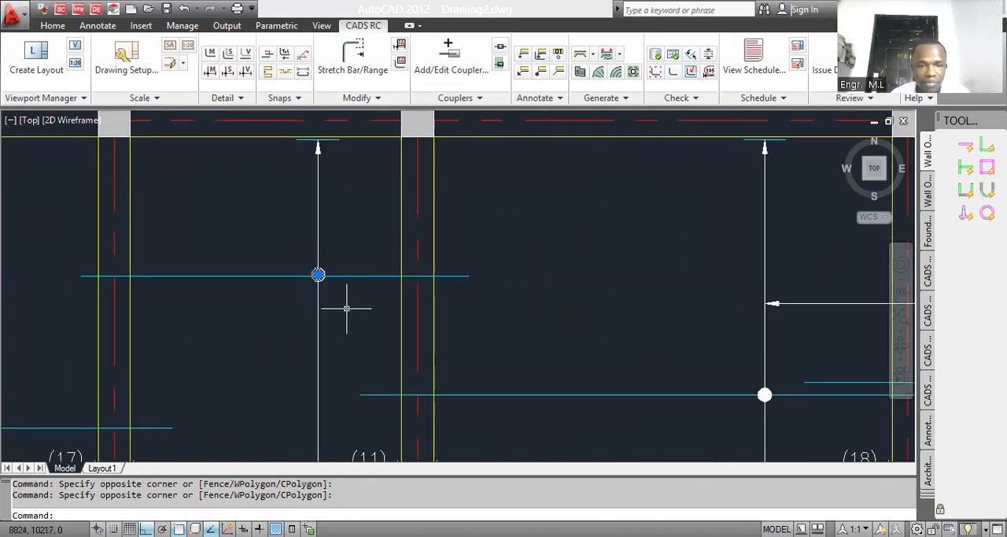
key("Delete")
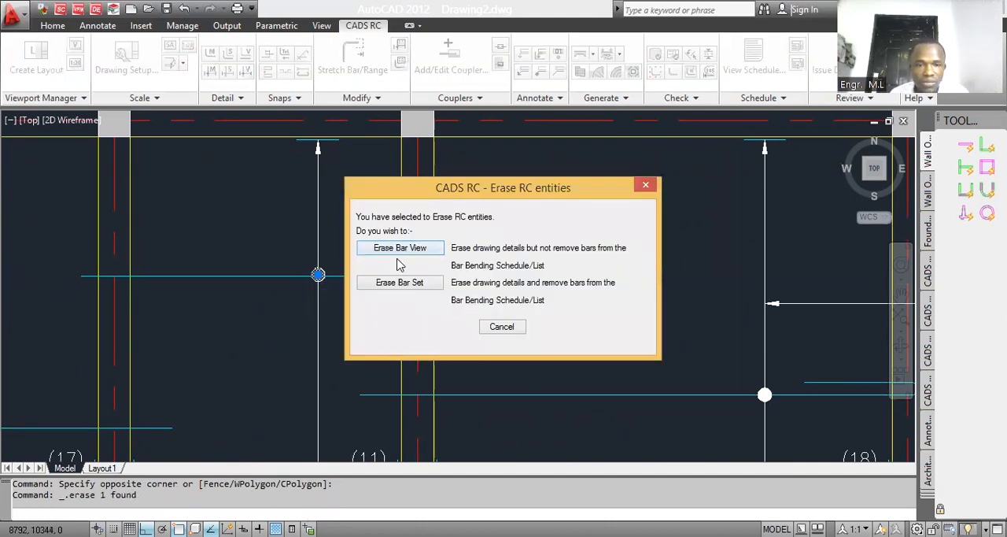
left_click(398, 253)
key("ctrl+z")
key("ctrl+z")
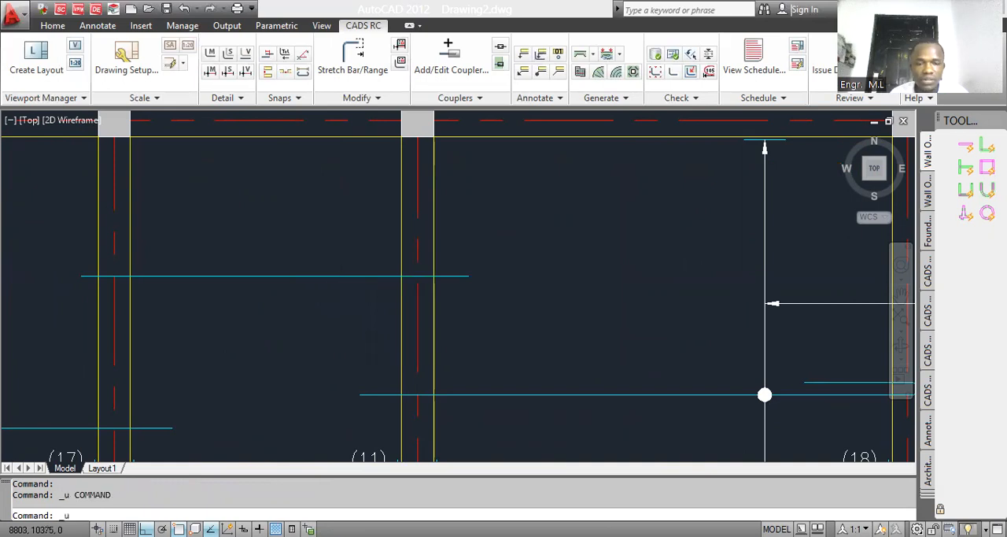
Step: Nudge the middle bay's range marker slightly towards grid 6 to align it with the straight bar
scroll(335, 276, "down", 5)
scroll(334, 275, "up", 3)
left_click(343, 250)
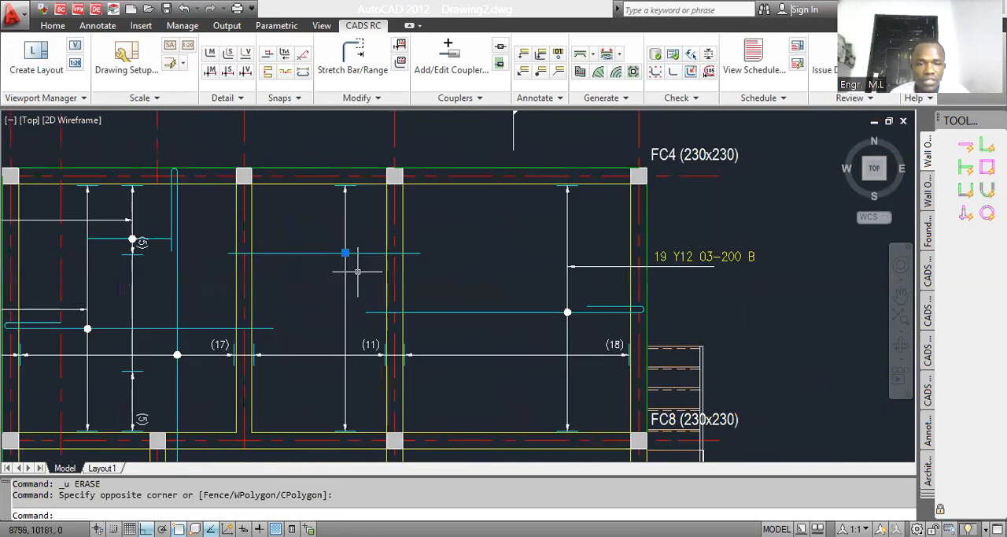
type("m")
key("Return")
left_click(354, 274)
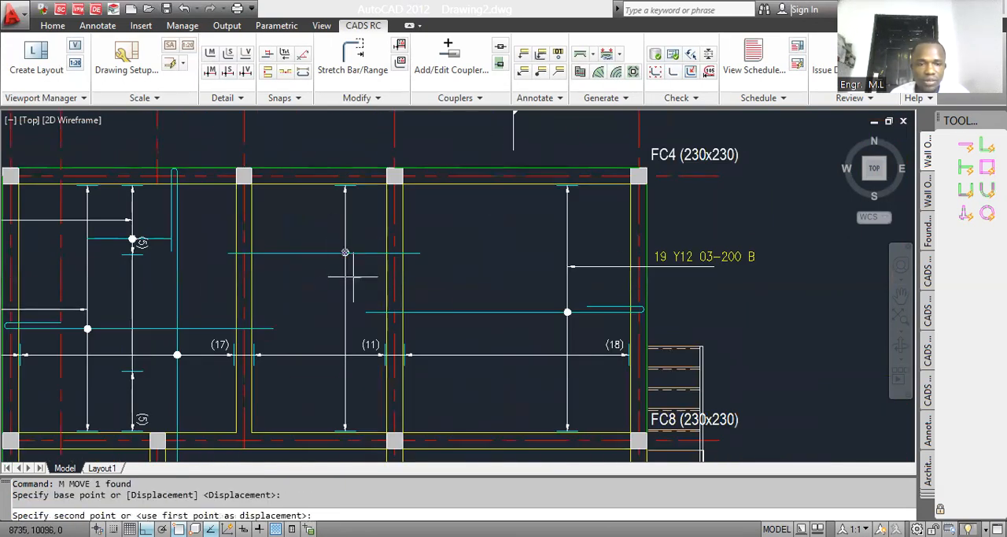
left_click(354, 276)
scroll(353, 277, "down", 3)
scroll(315, 272, "up", 3)
scroll(384, 250, "down", 2)
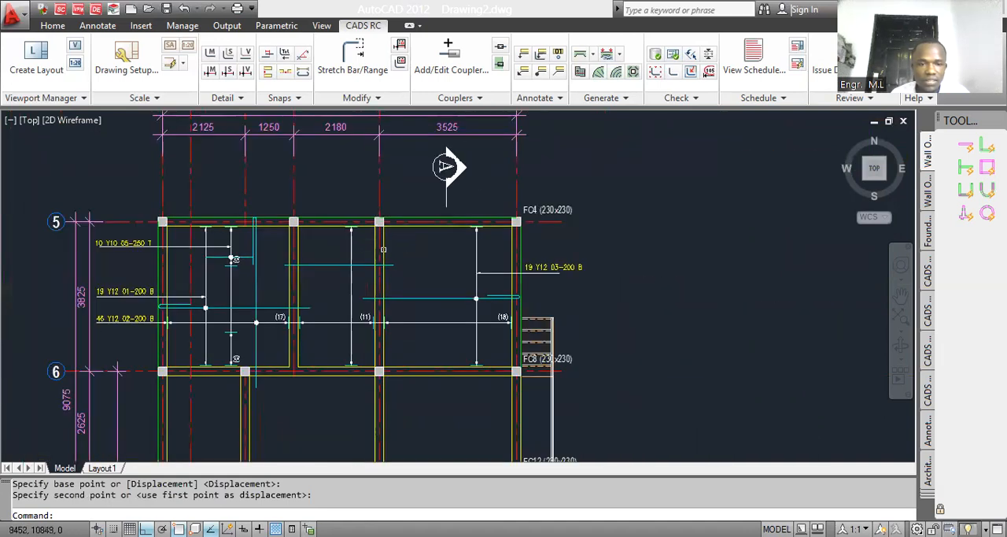
scroll(384, 250, "up", 2)
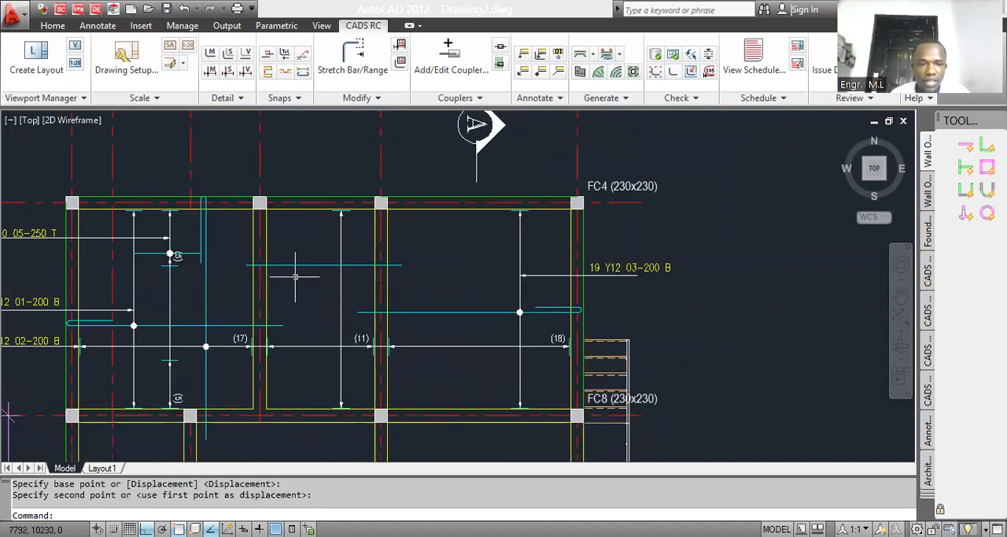
scroll(337, 266, "up", 2)
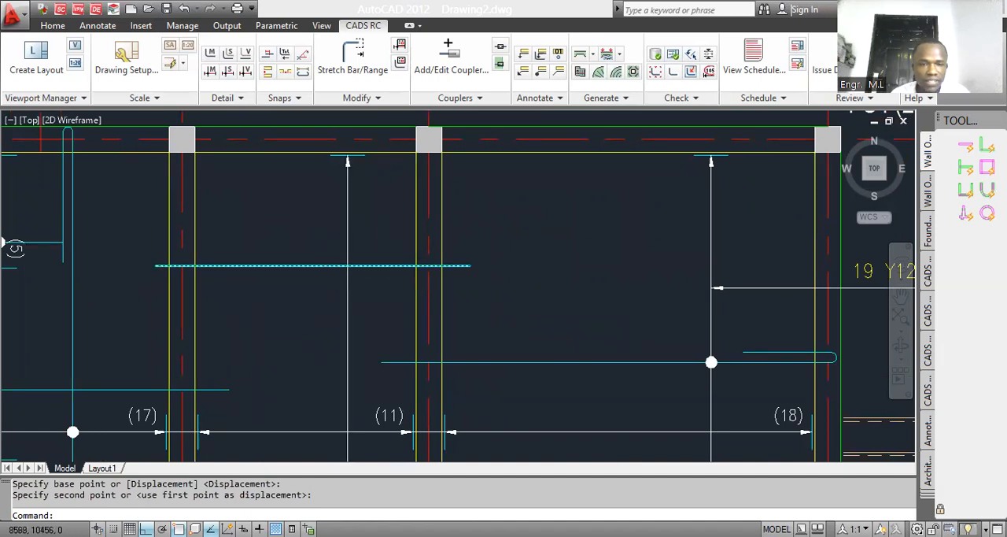
scroll(345, 266, "up", 5)
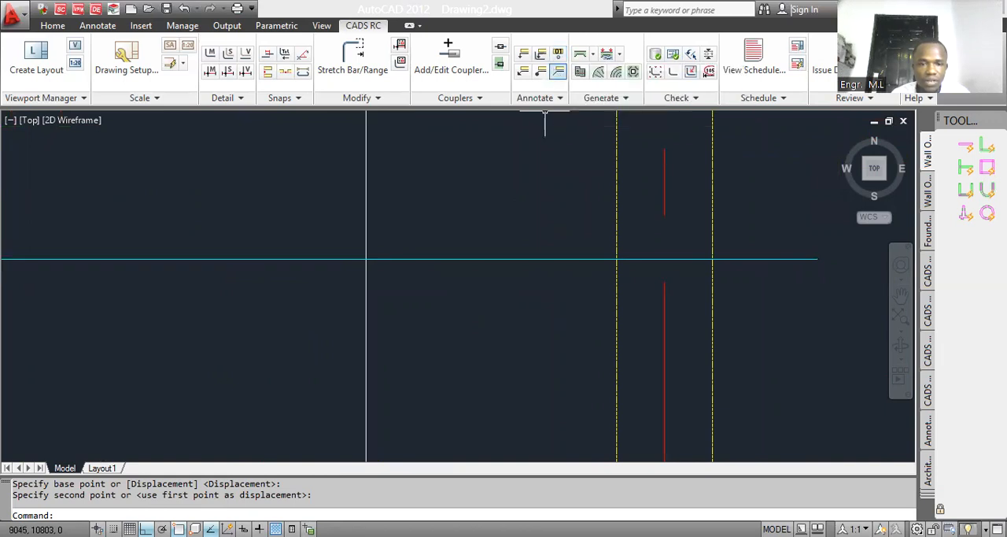
scroll(363, 219, "down", 7)
left_click(540, 71)
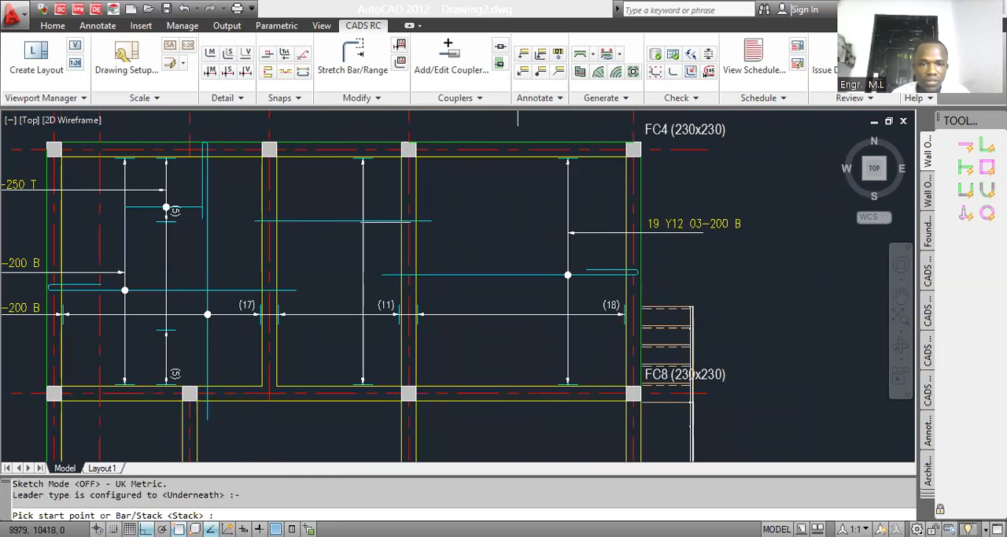
scroll(363, 225, "up", 2)
left_click(363, 220)
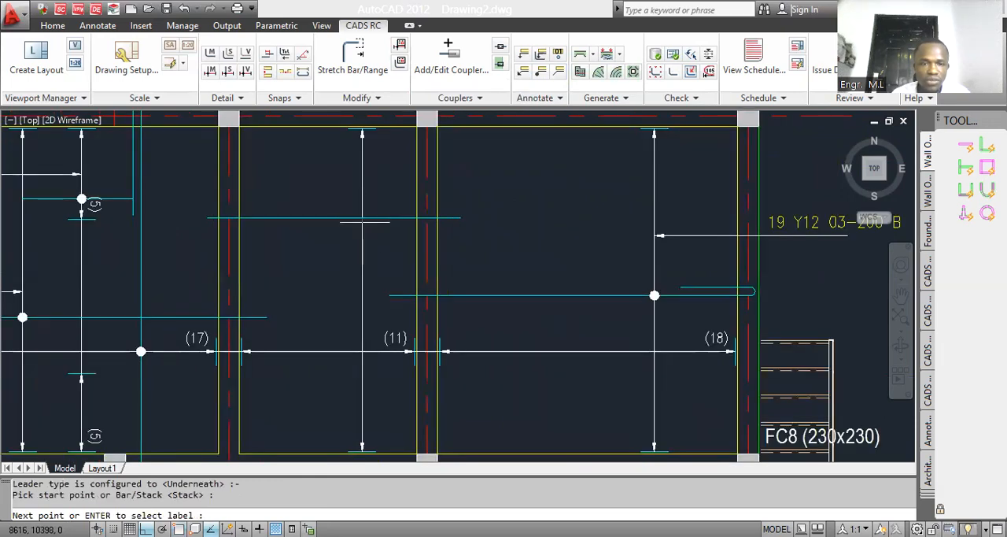
key("Escape")
Step: Add bar reference 04 beside the range marker on the middle bay's straight bar
scroll(366, 227, "up", 2)
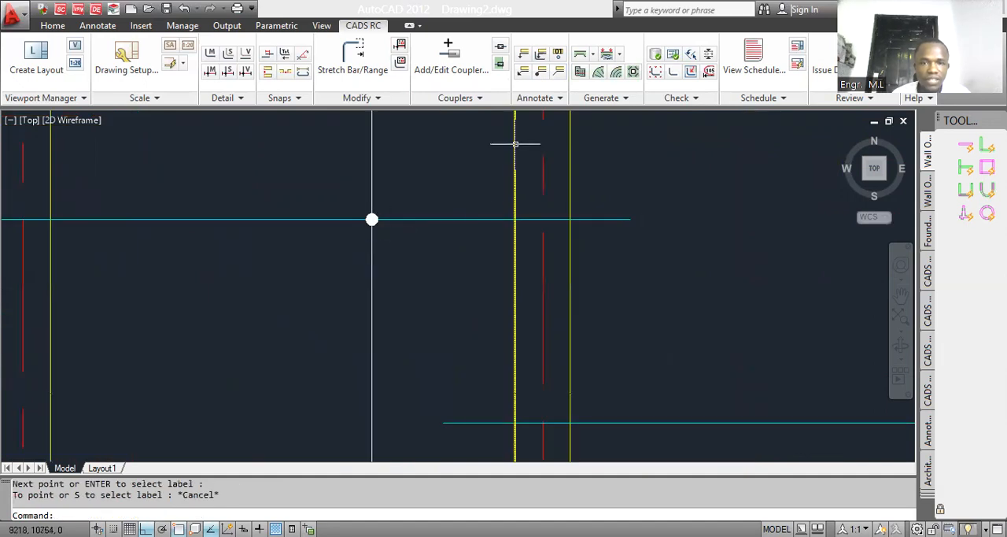
scroll(305, 248, "down", 5)
scroll(299, 236, "up", 1)
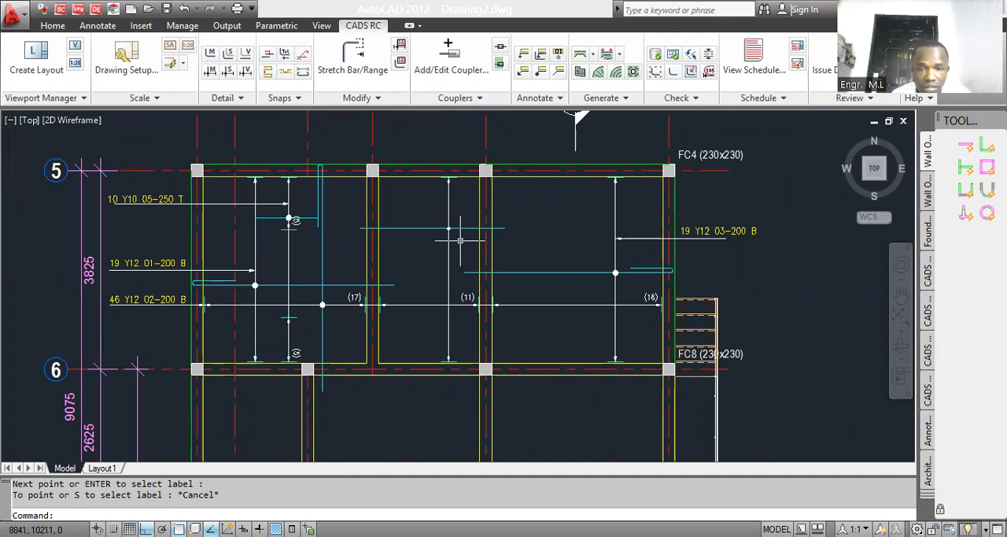
scroll(452, 228, "up", 5)
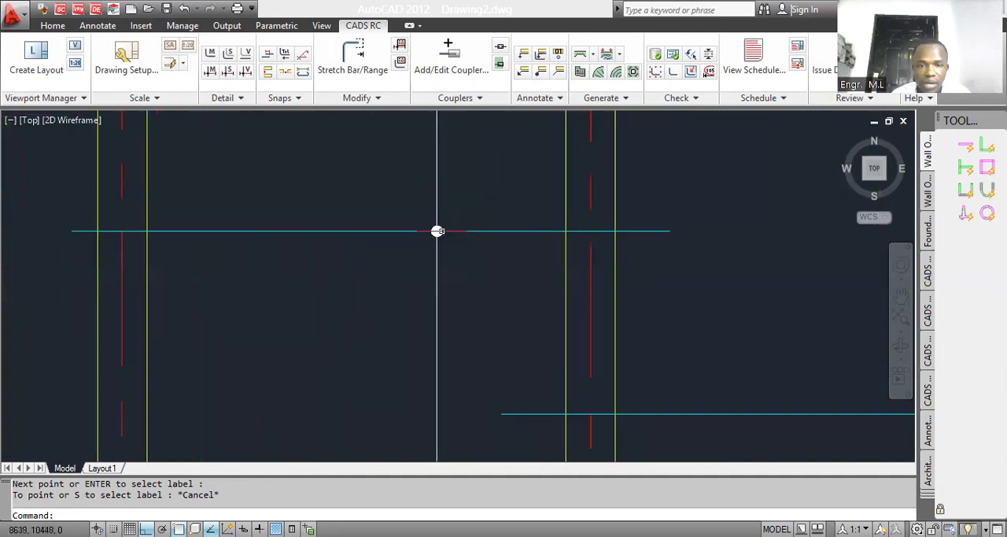
scroll(440, 233, "down", 2)
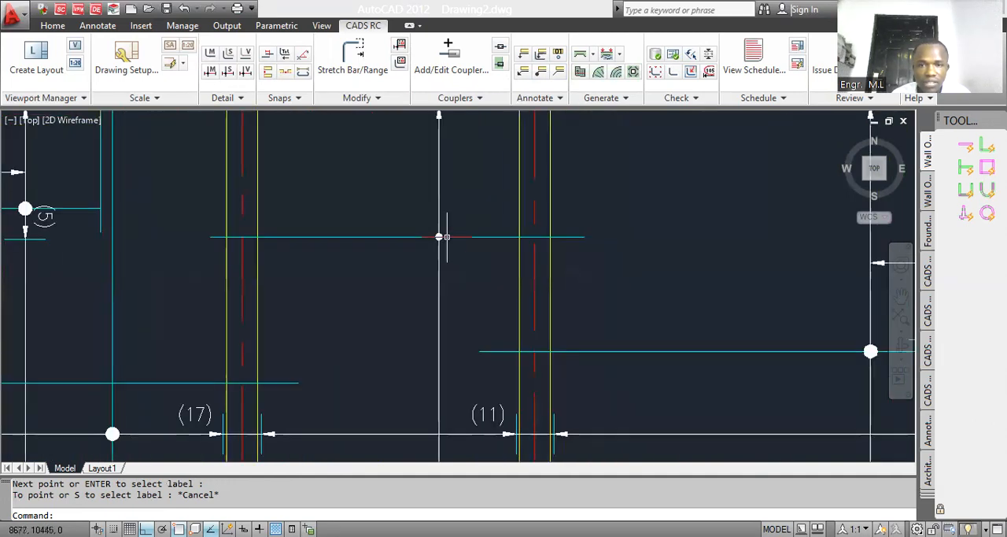
left_click(558, 54)
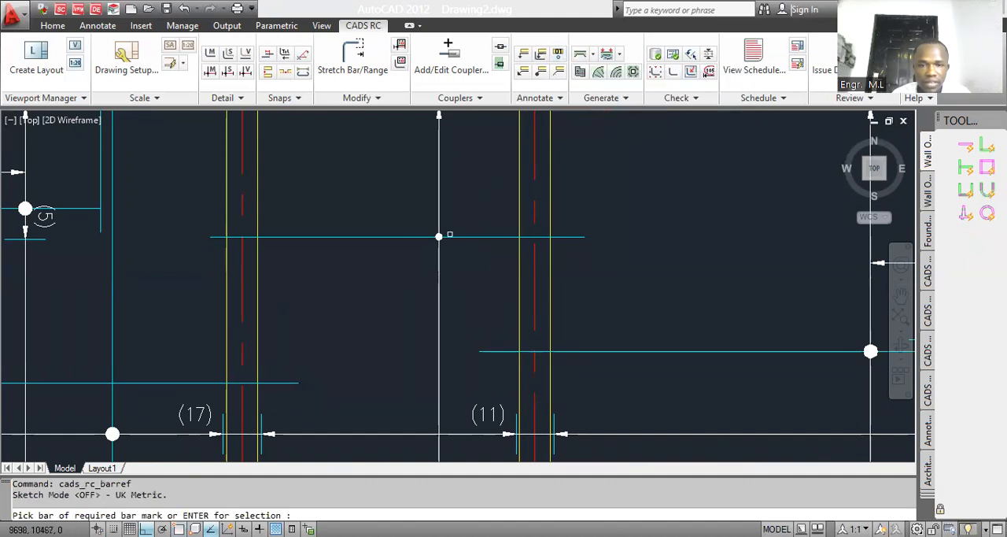
left_click(438, 236)
scroll(435, 244, "down", 3)
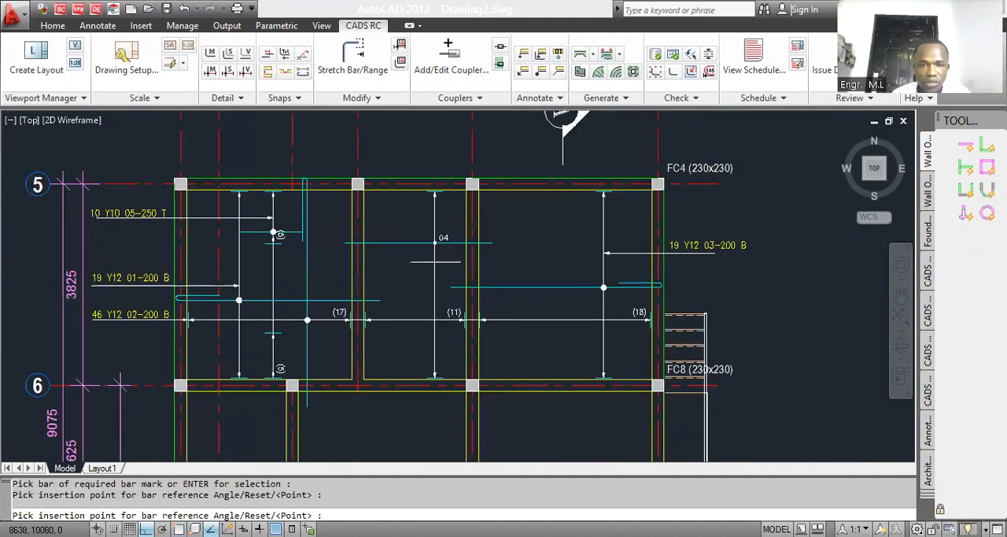
key("Escape")
Step: Add a vertical leader from the grid 5 end of the middle bay's range line to a point above grid 5
scroll(436, 244, "up", 2)
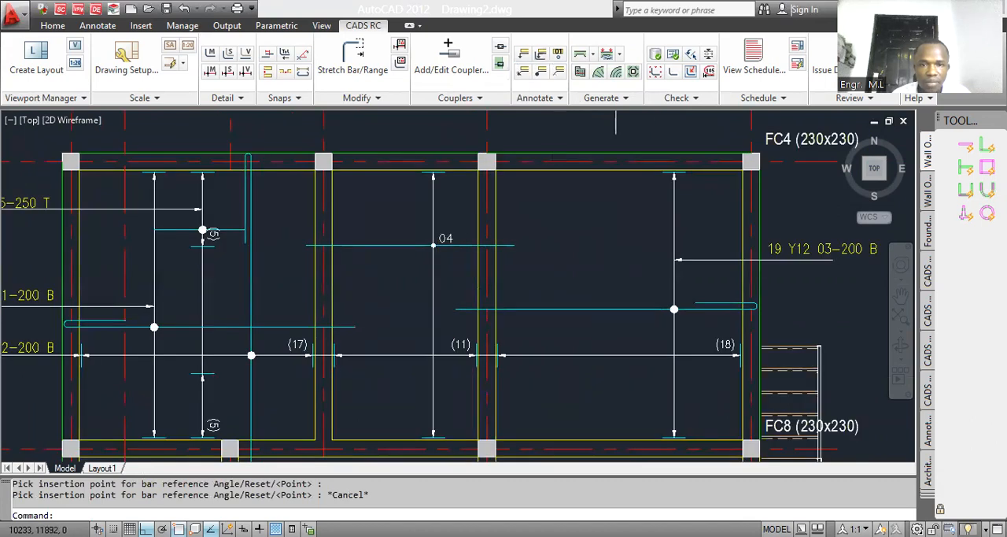
left_click(524, 54)
scroll(433, 307, "down", 2)
scroll(433, 226, "up", 4)
left_click(434, 224)
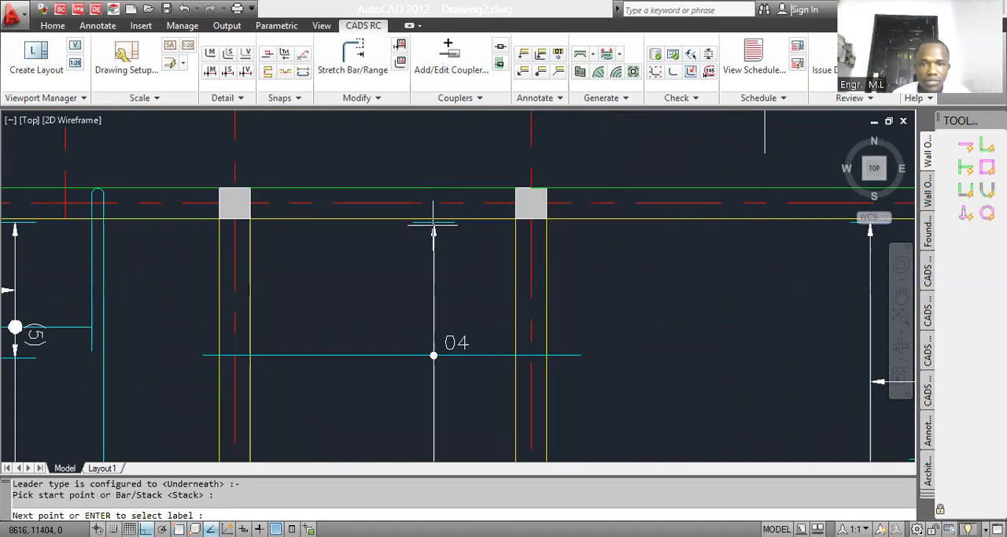
scroll(444, 342, "down", 5)
left_click(443, 217)
key("Escape")
left_click(541, 55)
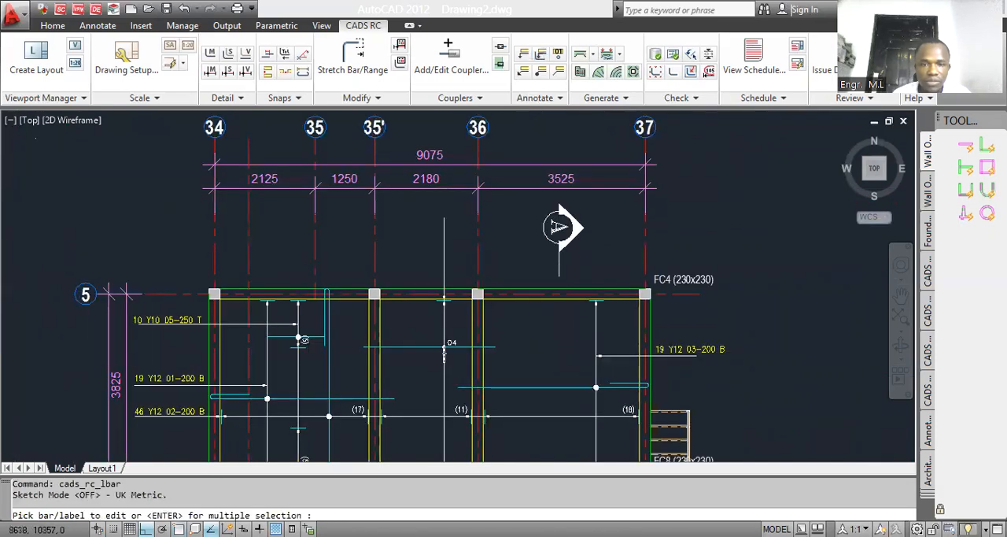
key("Escape")
scroll(426, 281, "down", 2)
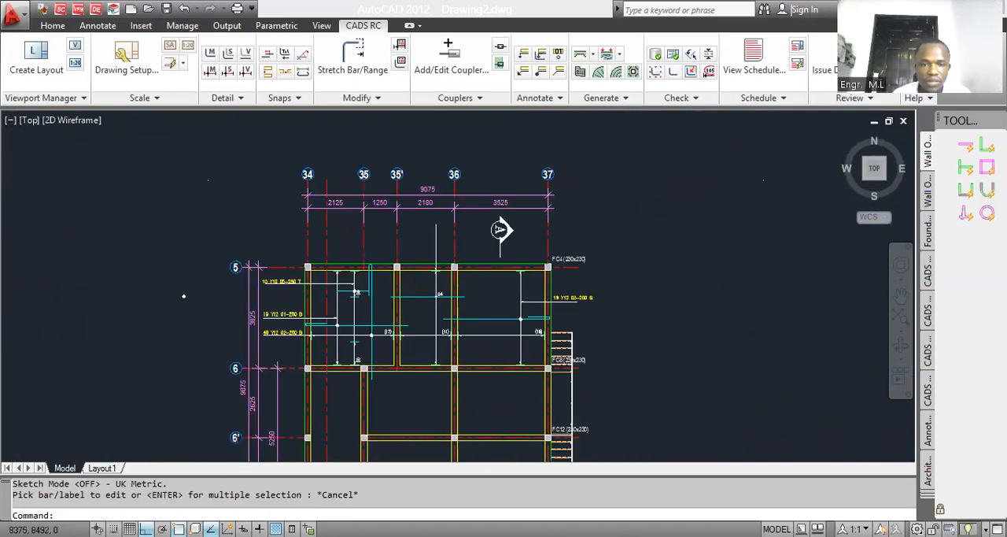
scroll(428, 299, "up", 1)
scroll(447, 277, "up", 1)
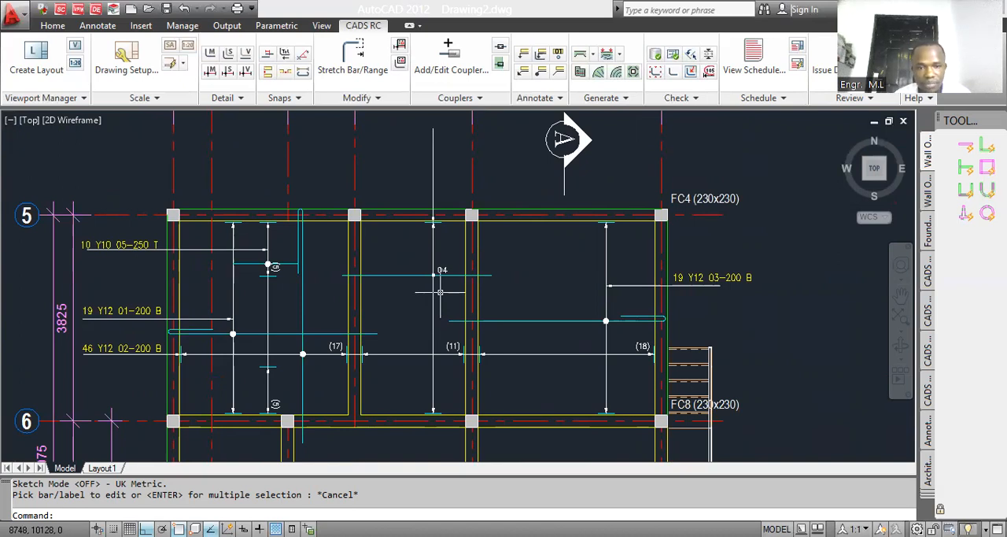
Step: Label the middle bay's existing straight bar, placing its label across the leader above grid 5
left_click(541, 60)
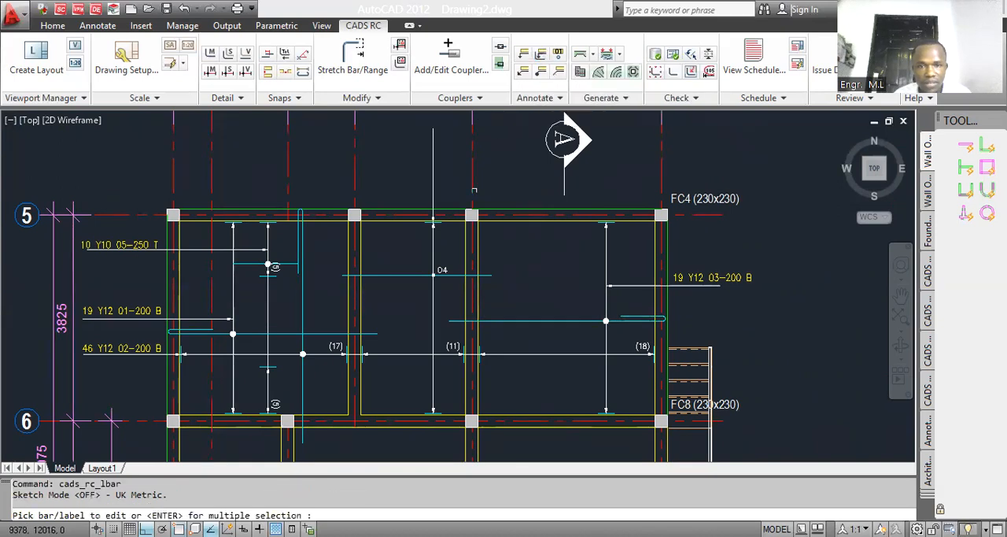
left_click(419, 275)
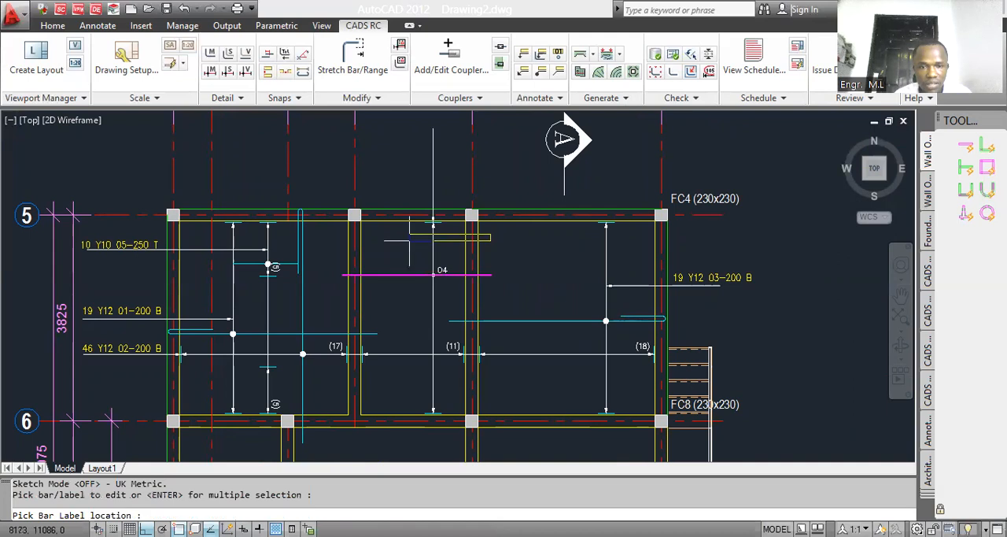
left_click(386, 173)
left_click(387, 173)
scroll(451, 200, "up", 5)
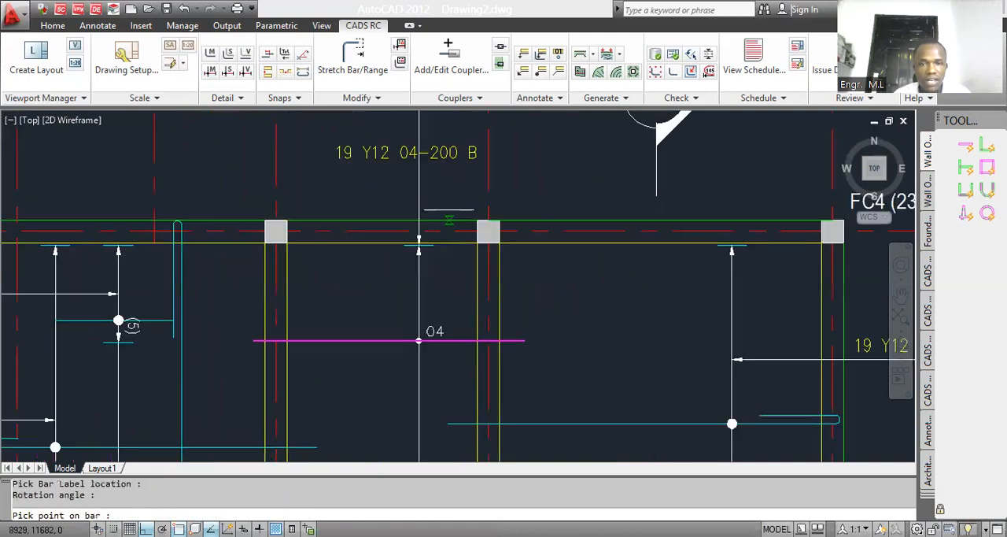
scroll(450, 214, "down", 4)
left_click(449, 212)
key("Escape")
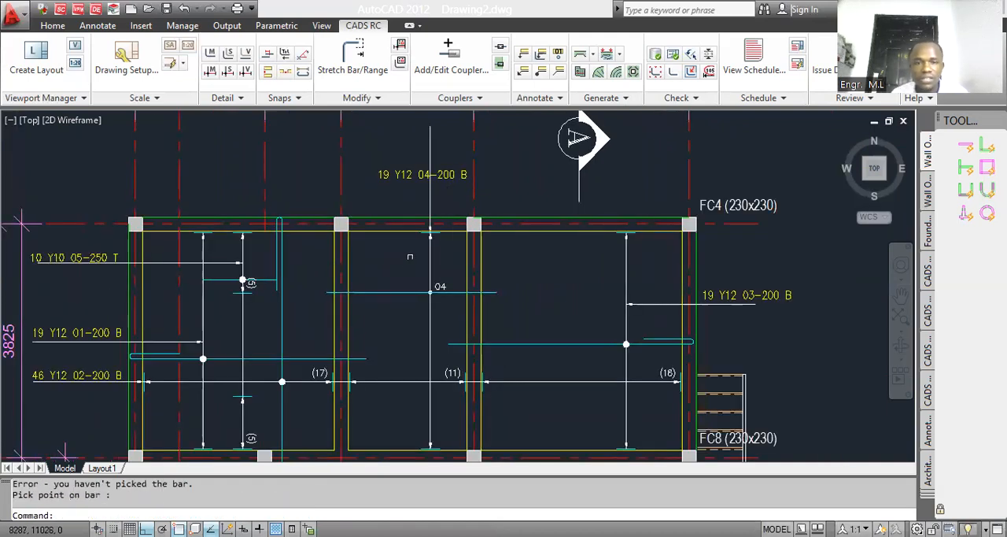
Step: Rotate the middle bay's new bar label to vertical so it runs parallel to the leader
type("ro")
key("Return")
left_click(440, 181)
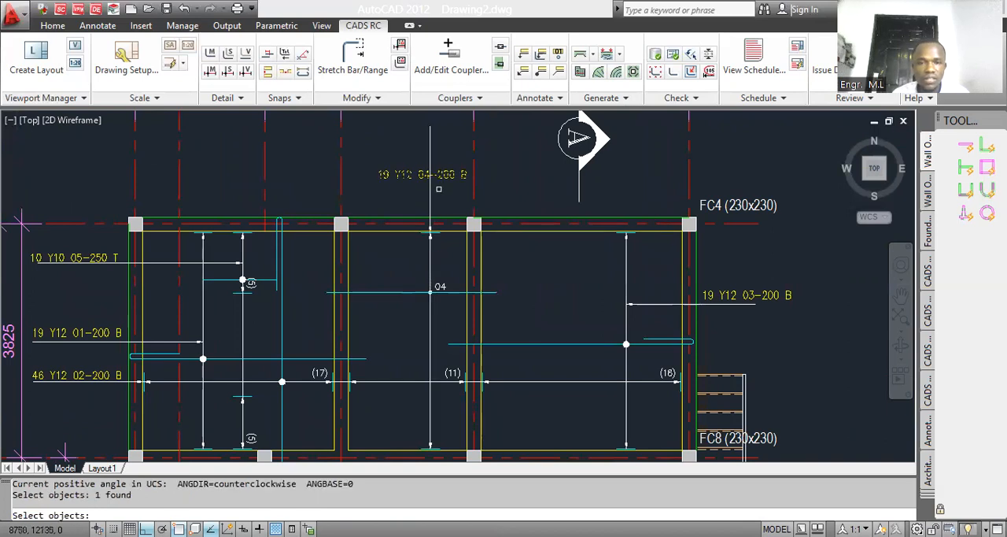
scroll(441, 193, "up", 5)
key("Return")
left_click(454, 192)
left_click(454, 161)
Step: Move the vertical bar label alongside the leader above grid 5, with object snap, snap tracking and ortho turned off
type("m")
key("Return")
left_click(431, 173)
left_click(360, 207)
scroll(410, 236, "down", 4)
key("Return")
left_click(423, 200)
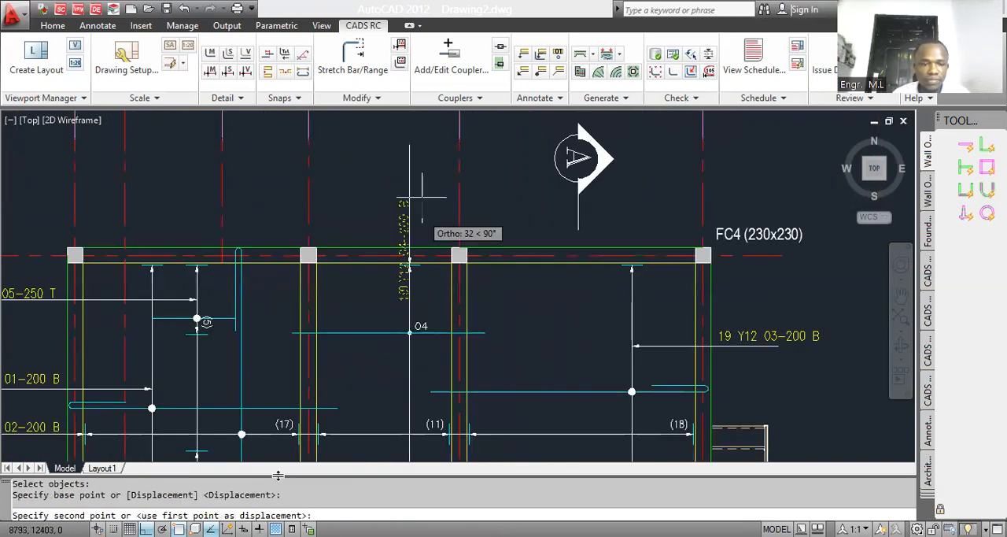
key("F11")
key("F3")
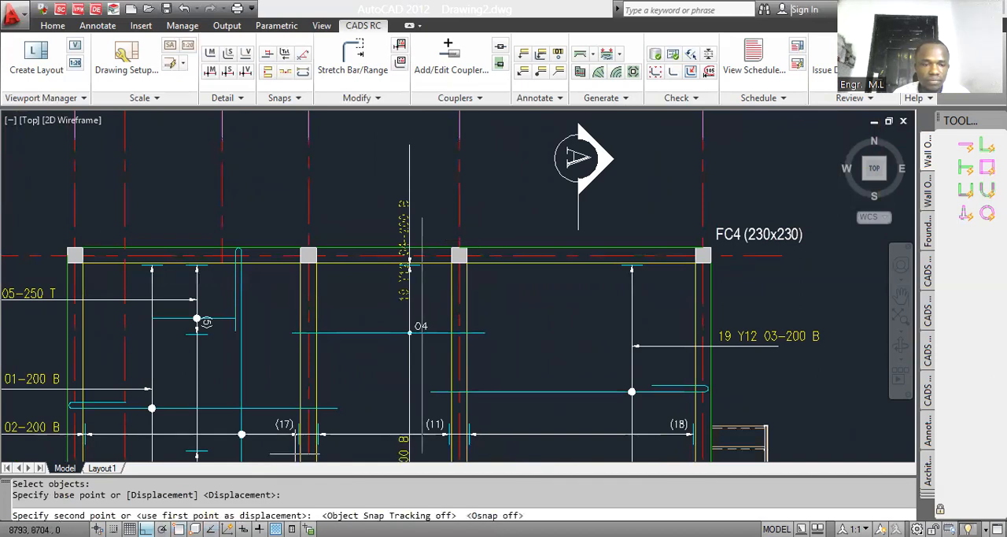
key("F8")
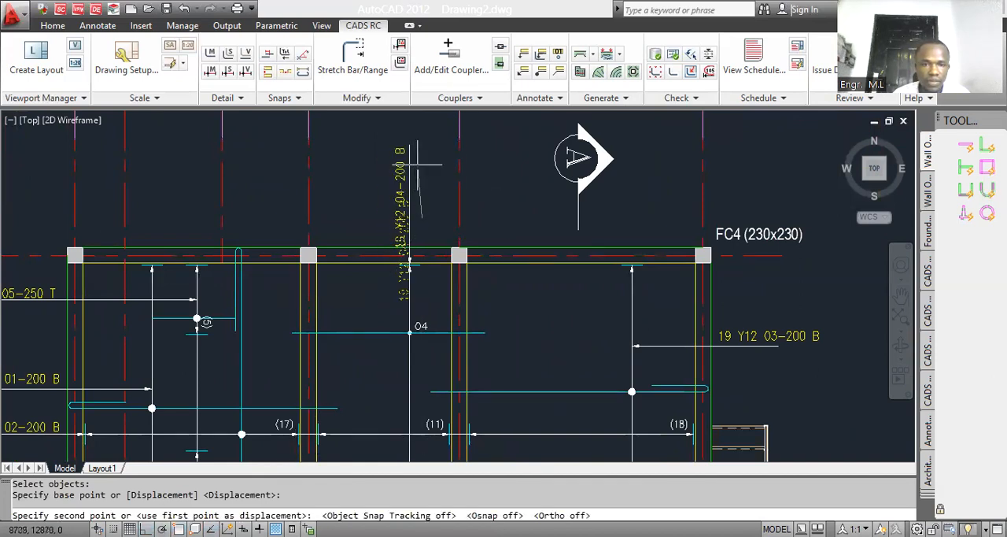
left_click(418, 165)
Step: Set up a new bar range using shape code 20, grade Y, size 10 and mark 06, with the note T
scroll(418, 164, "down", 6)
scroll(443, 303, "up", 6)
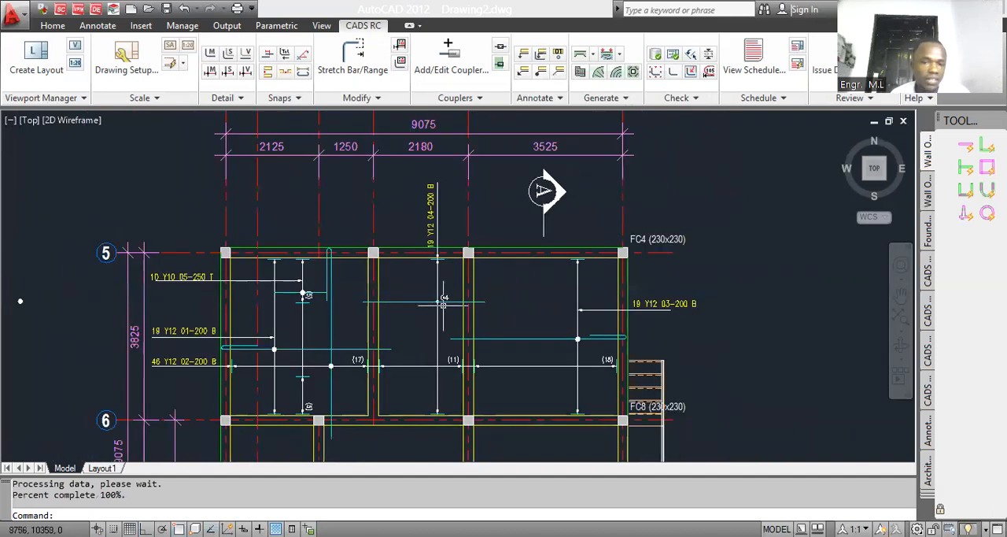
scroll(461, 295, "down", 1)
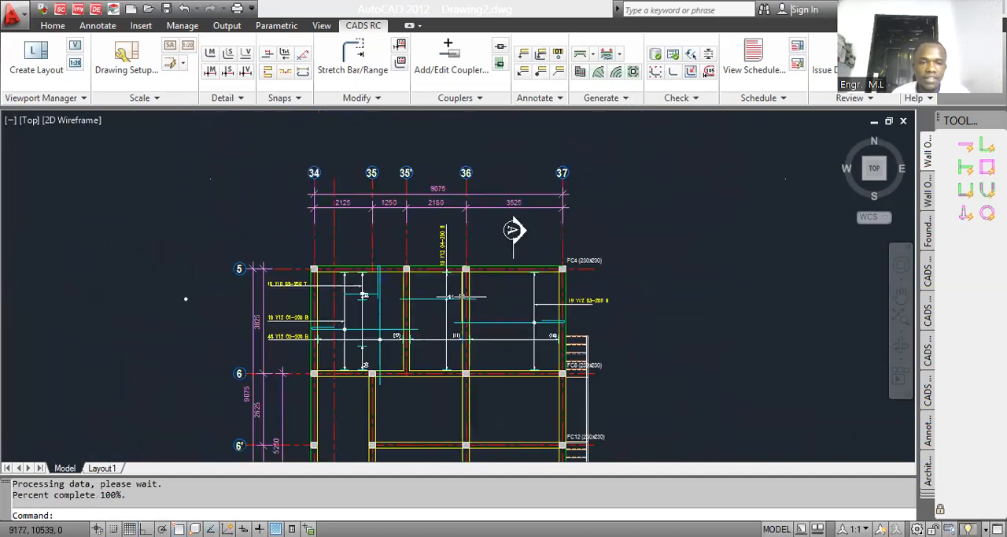
scroll(371, 346, "up", 3)
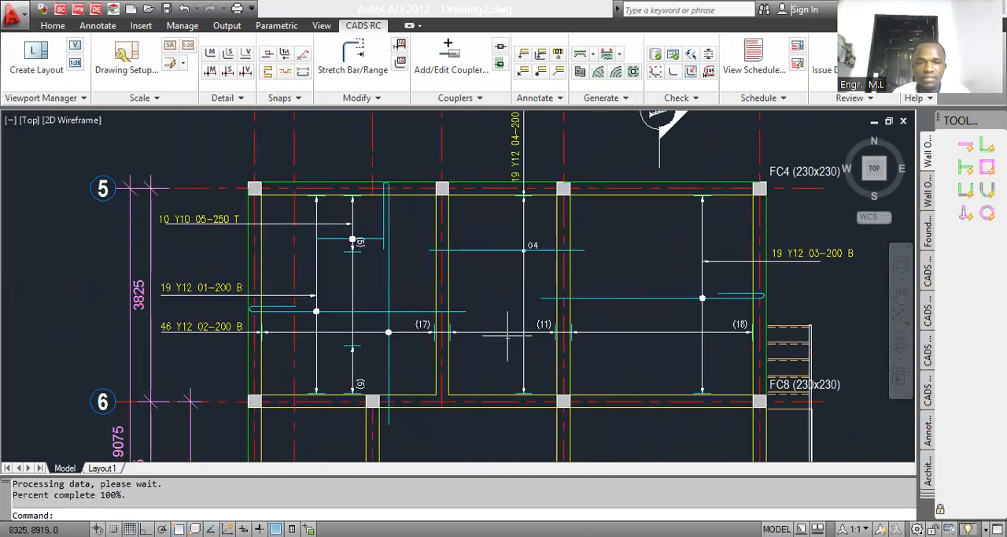
left_click(210, 71)
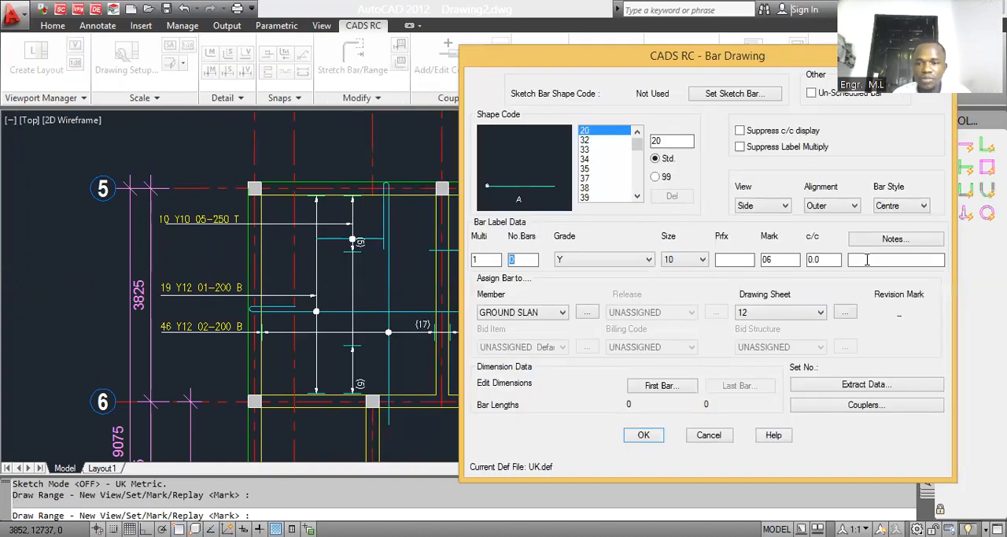
type("T")
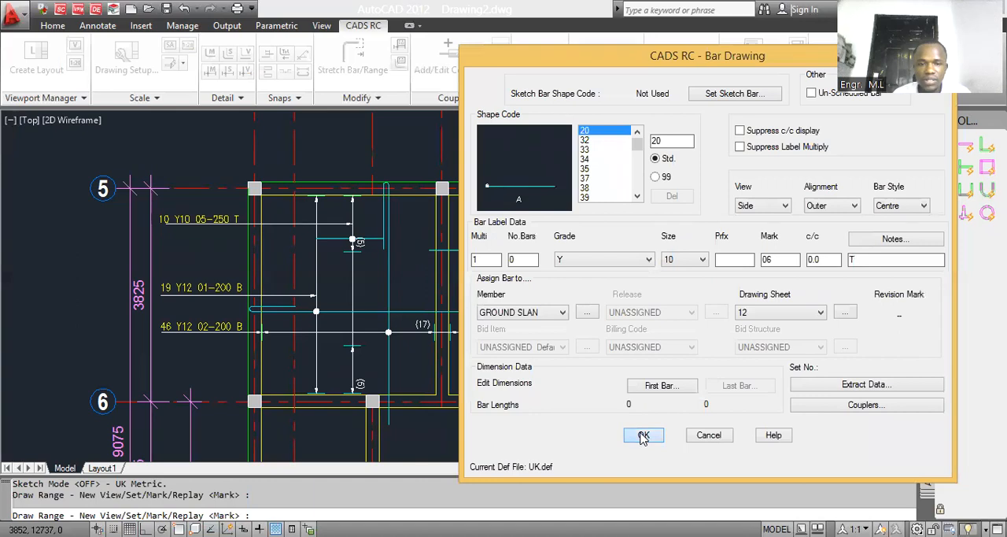
left_click(644, 435)
Step: Draw the vertical straight top bar in the bay beside grid 34, spanning between the two (5) range groups with ortho on
scroll(354, 299, "up", 2)
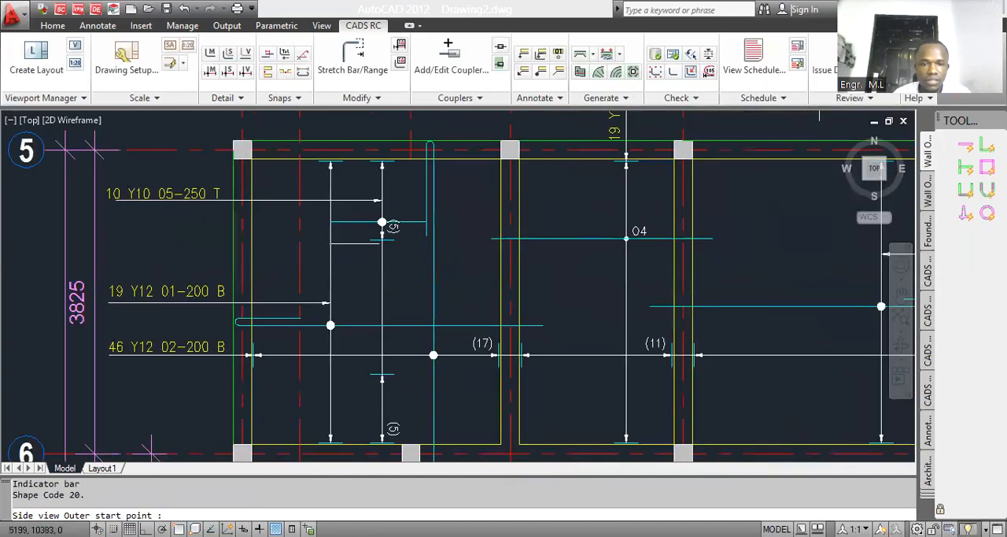
left_click(351, 239)
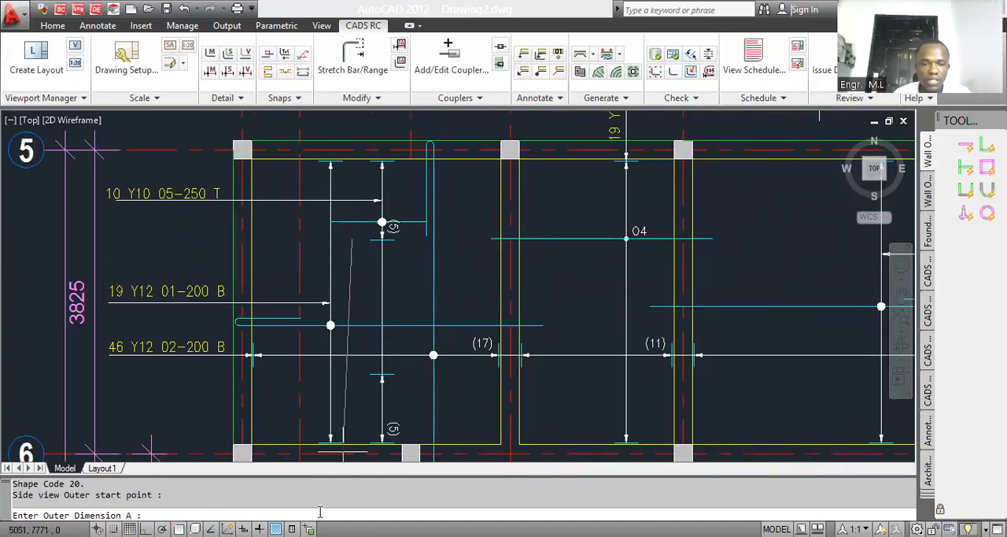
key("F8")
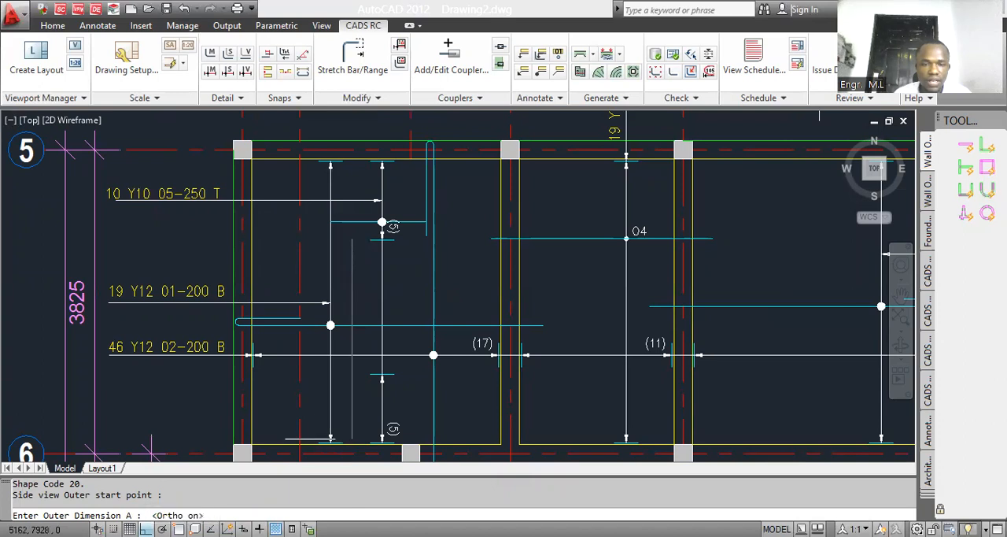
left_click(352, 373)
scroll(250, 307, "up", 2)
key("Return")
Step: Define the first range group from grid 34's inner beam face to the nearby dashed line, with 25 end offsets and 250 spacing
left_click(254, 275)
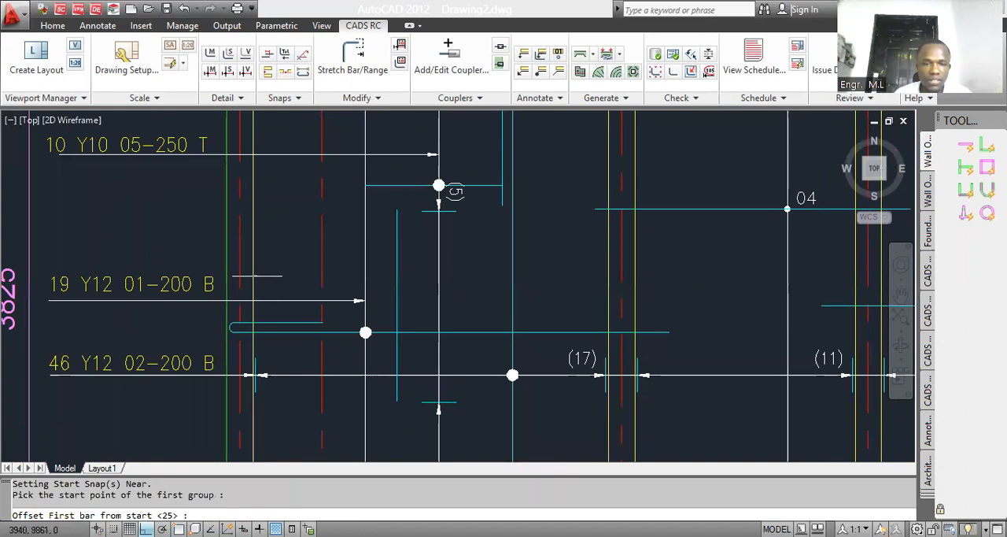
key("Return")
scroll(366, 264, "up", 3)
left_click(288, 283)
key("Return")
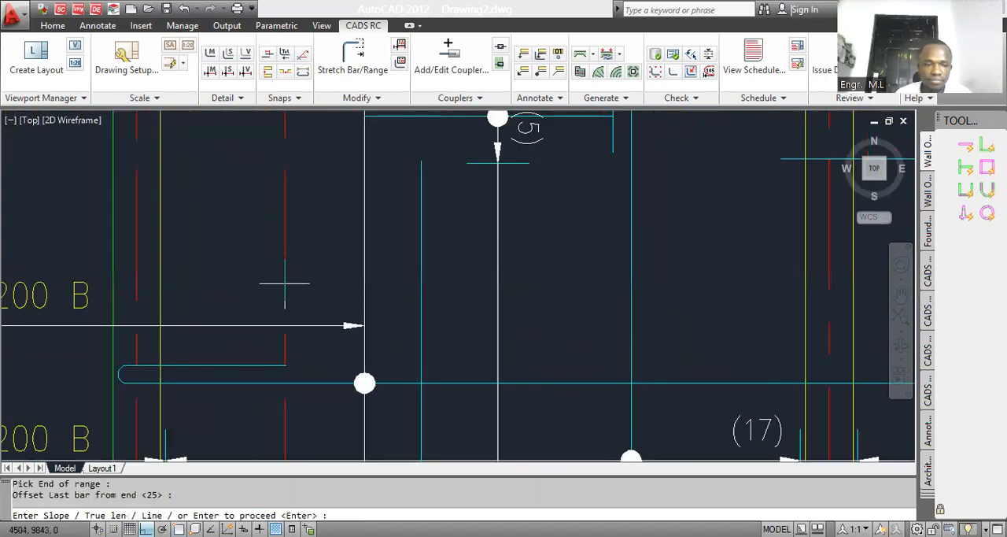
key("Return")
type("250")
key("Return")
key("Return")
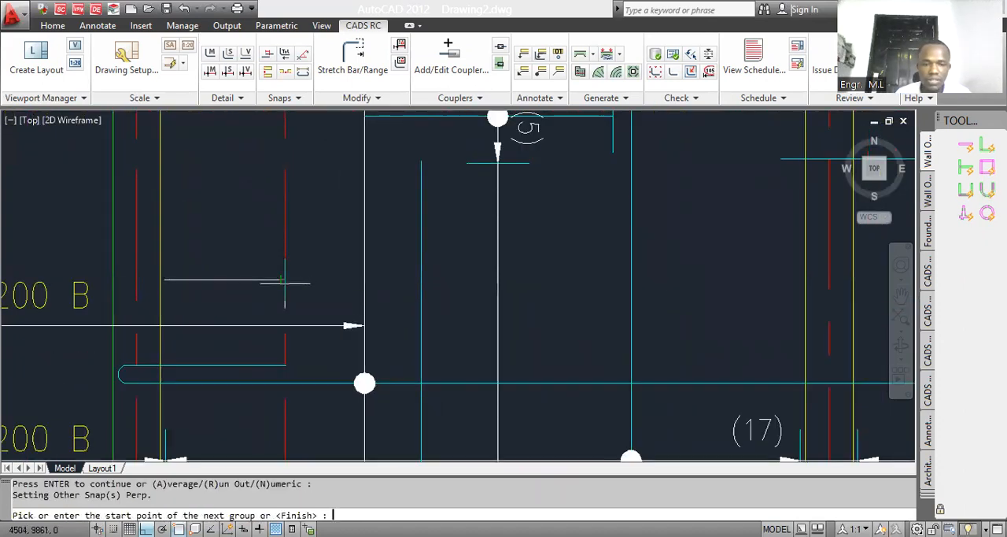
Step: Add the second range group of bar 06, ending at the near face of the grid 35' beam, with 25 end offsets
scroll(365, 278, "down", 5)
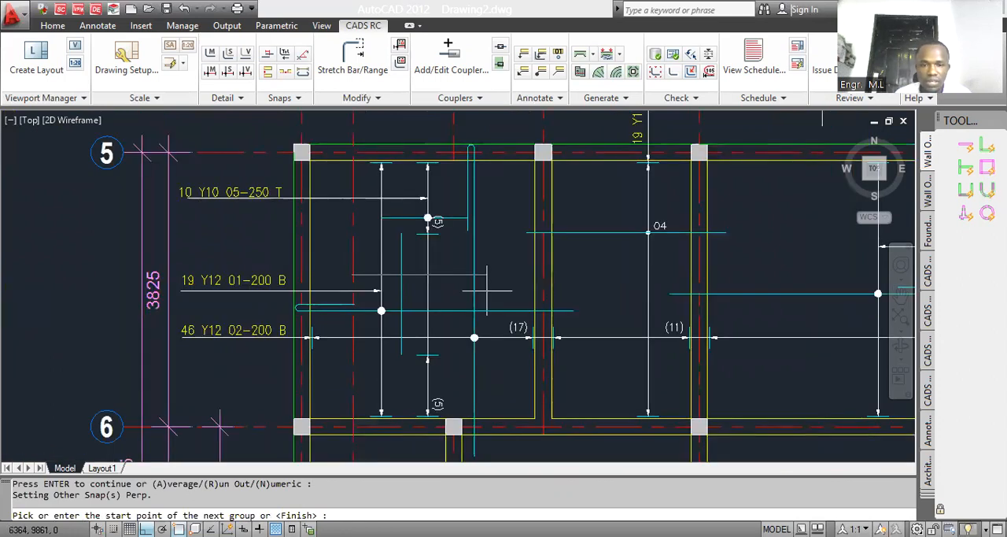
left_click(486, 291)
key("Return")
scroll(480, 274, "up", 3)
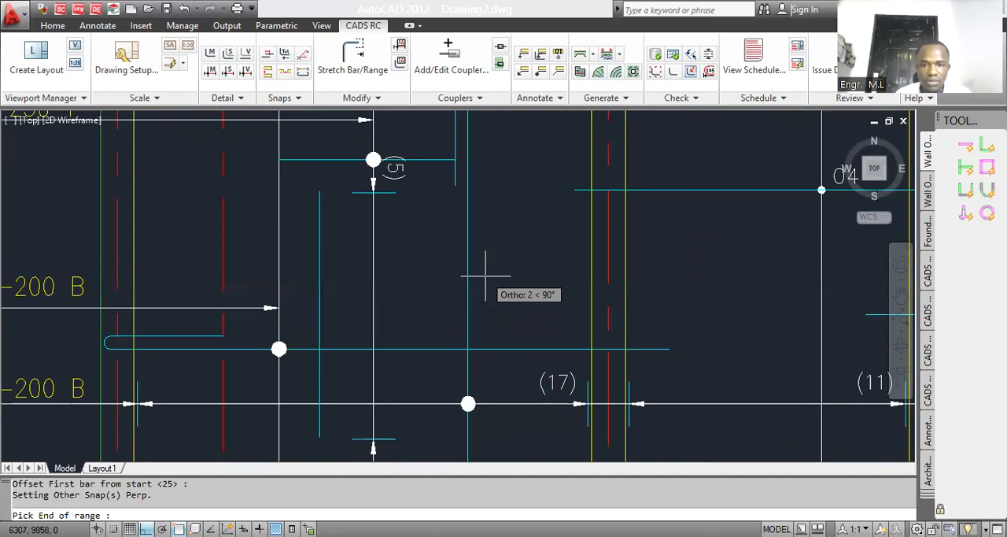
scroll(486, 276, "down", 1)
left_click(551, 279)
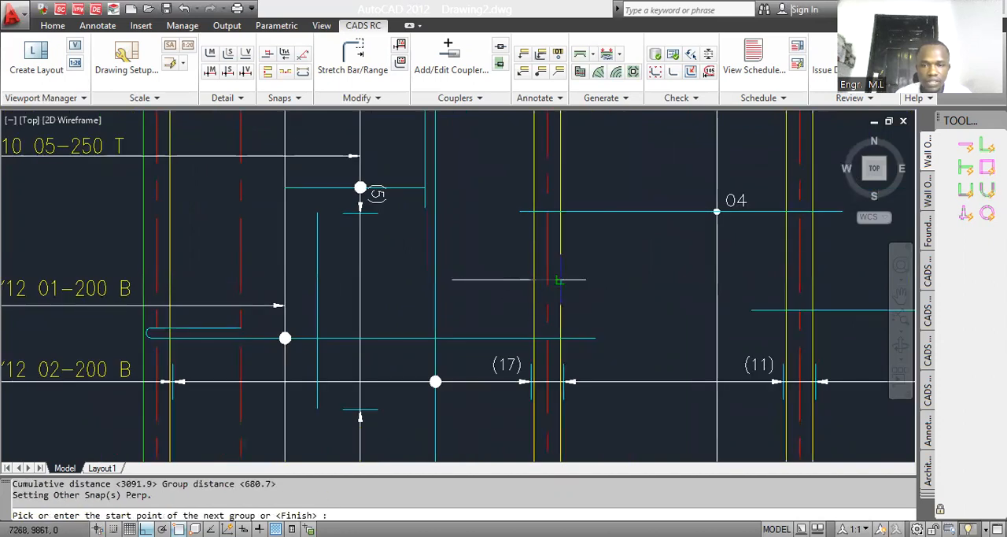
Step: Add the third range group starting from the far face of the grid 35' beam, with 25 offsets at both ends
left_click(559, 279)
key("Return")
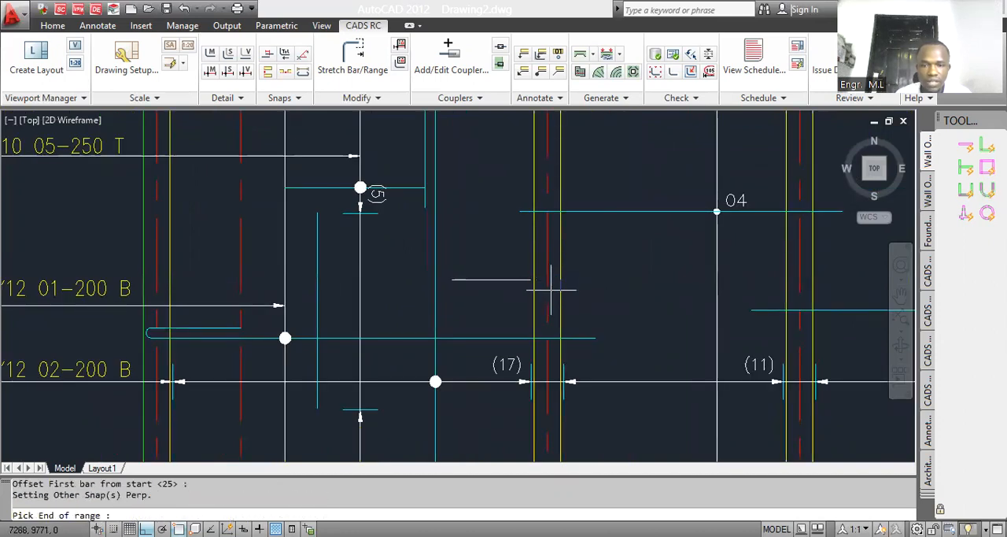
scroll(551, 291, "down", 2)
left_click(550, 290)
key("Return")
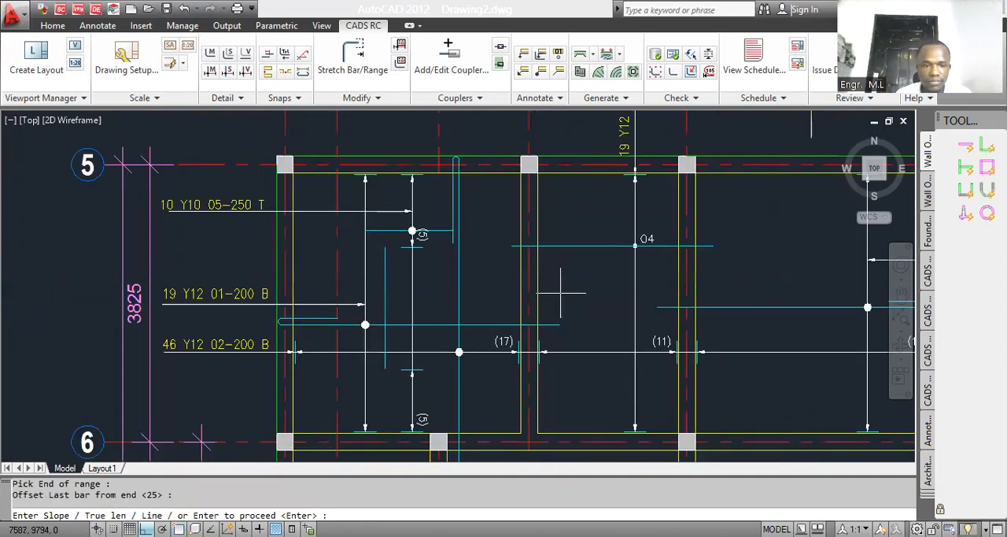
key("Return")
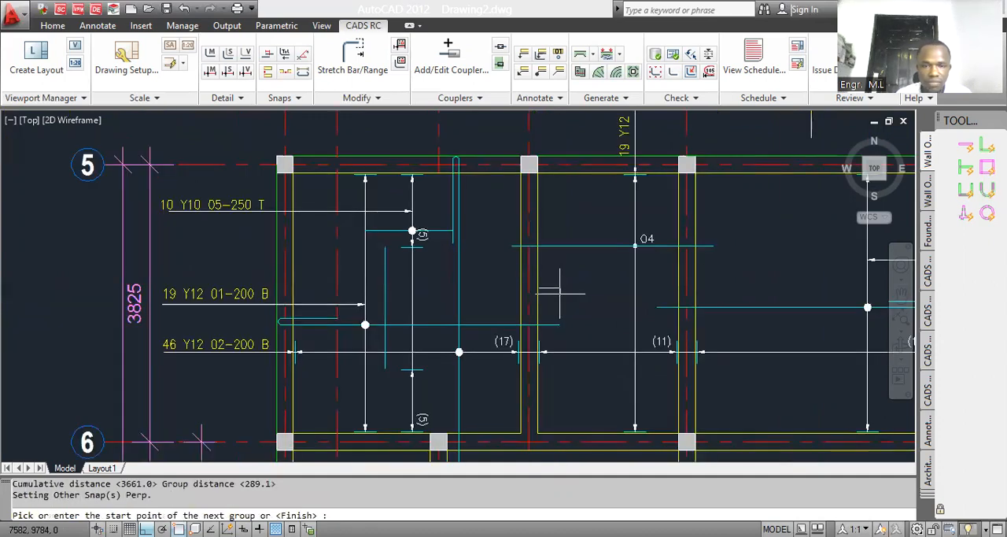
Step: Add the fourth range group from the 04 range line to the near face of the grid 36 beam, with 25 offsets
scroll(559, 292, "up", 2)
left_click(512, 319)
key("Return")
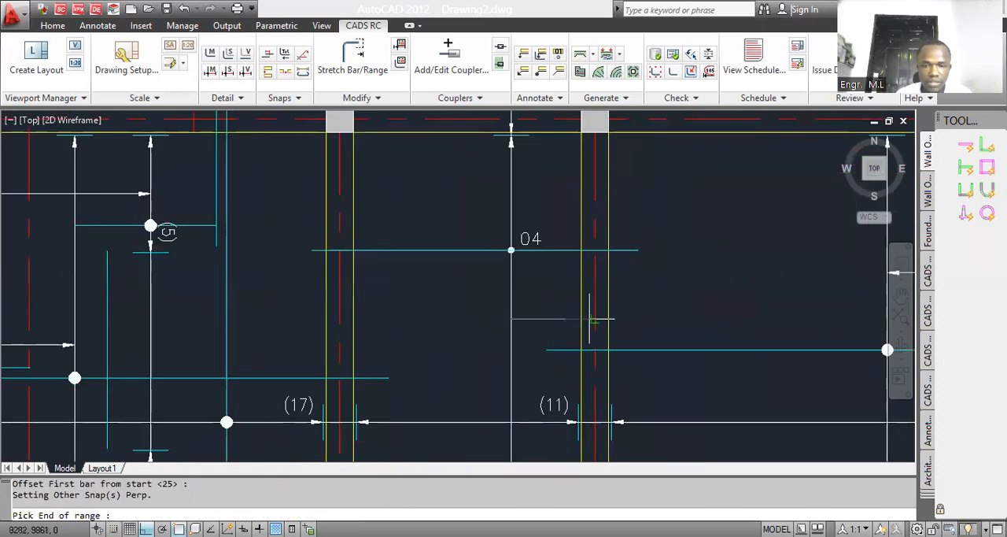
left_click(581, 319)
key("Return")
Step: Add the fifth range group starting at the far face of the grid 36 beam, with a 25 start offset
key("Return")
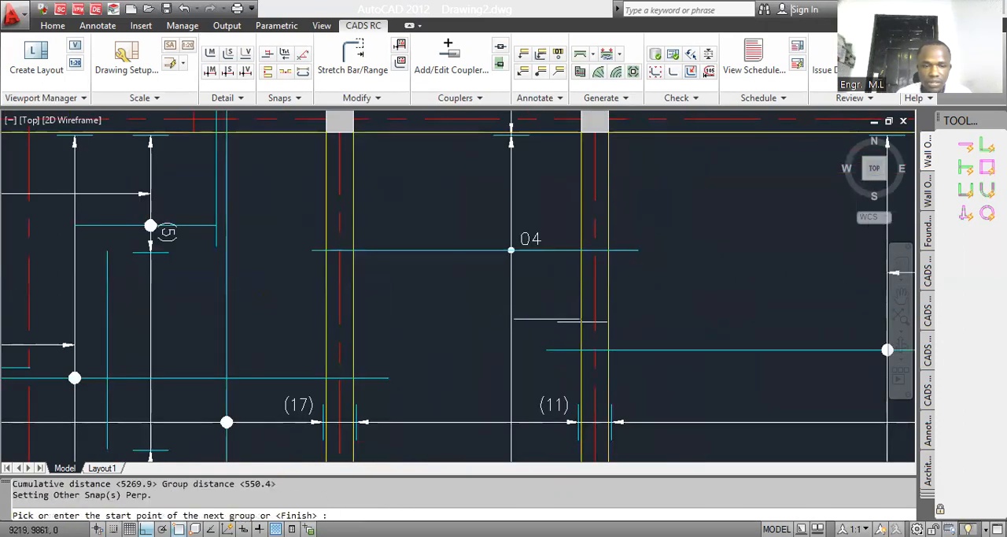
left_click(581, 321)
key("Return")
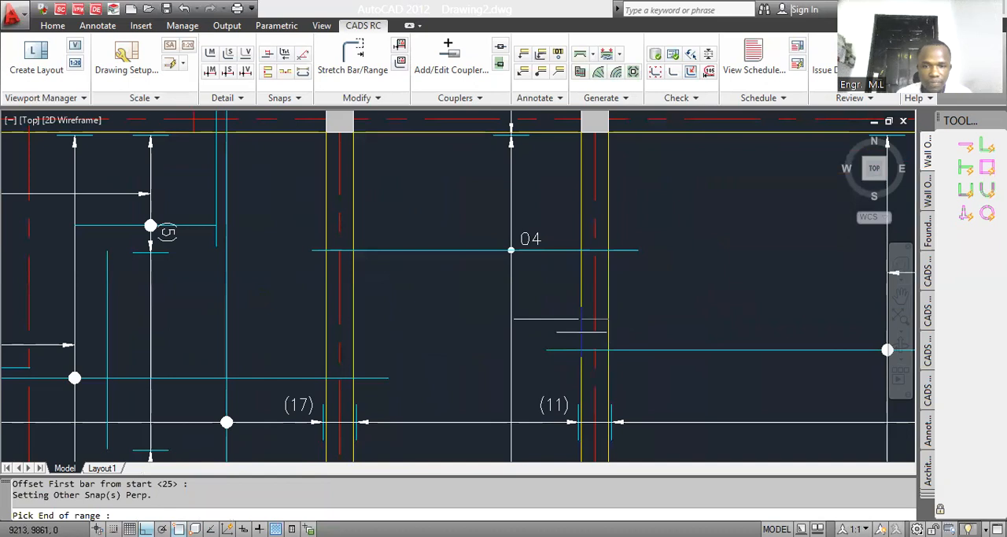
scroll(581, 332, "down", 2)
left_click(596, 325)
key("Return")
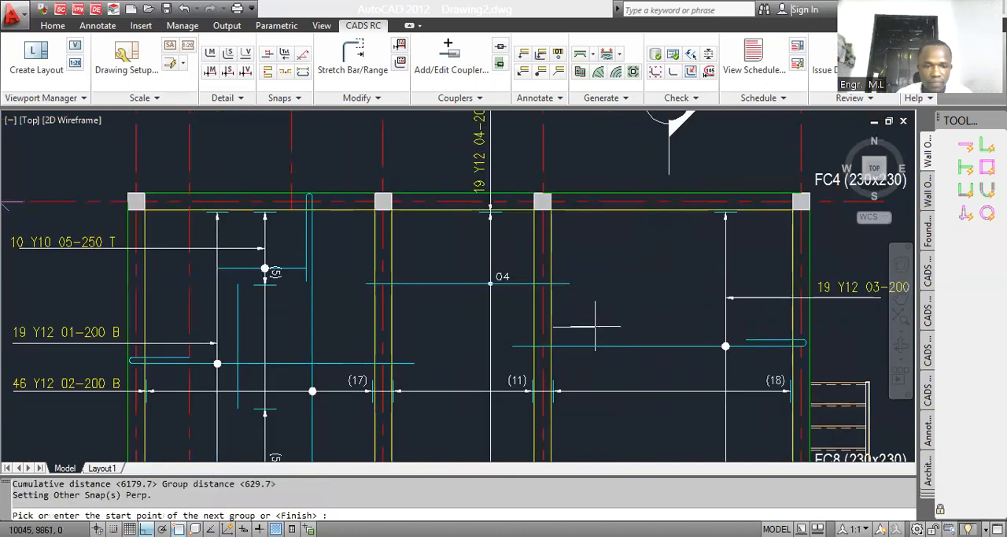
Step: Add the last range group against the grid 37 beam, finish the range and place its label above the 19 Y12 01-200 B label
scroll(606, 328, "down", 1)
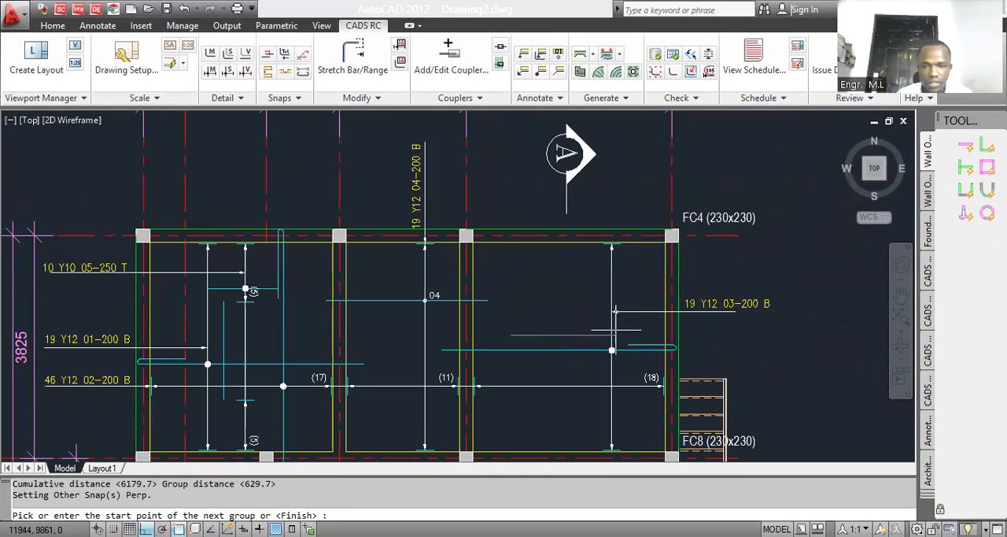
scroll(572, 318, "down", 7)
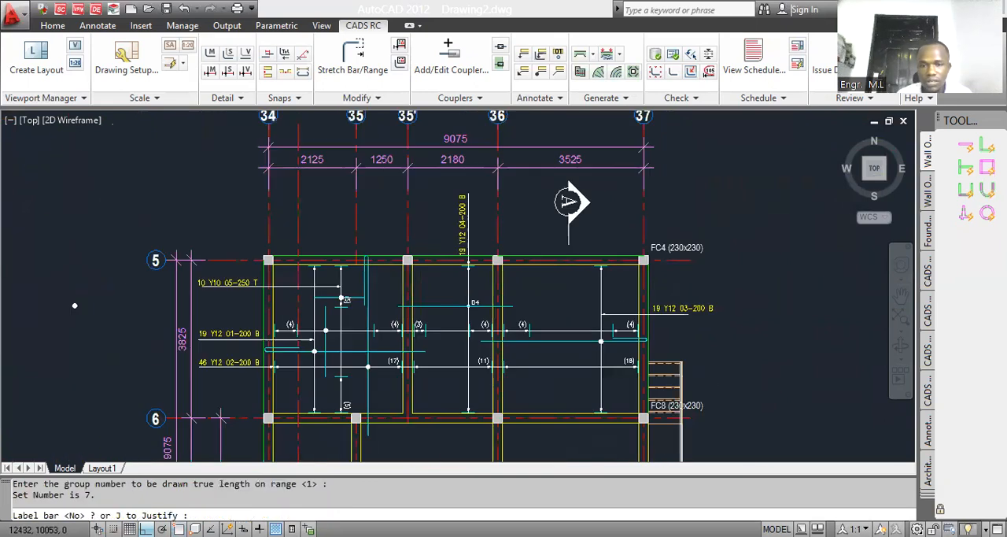
scroll(398, 342, "up", 6)
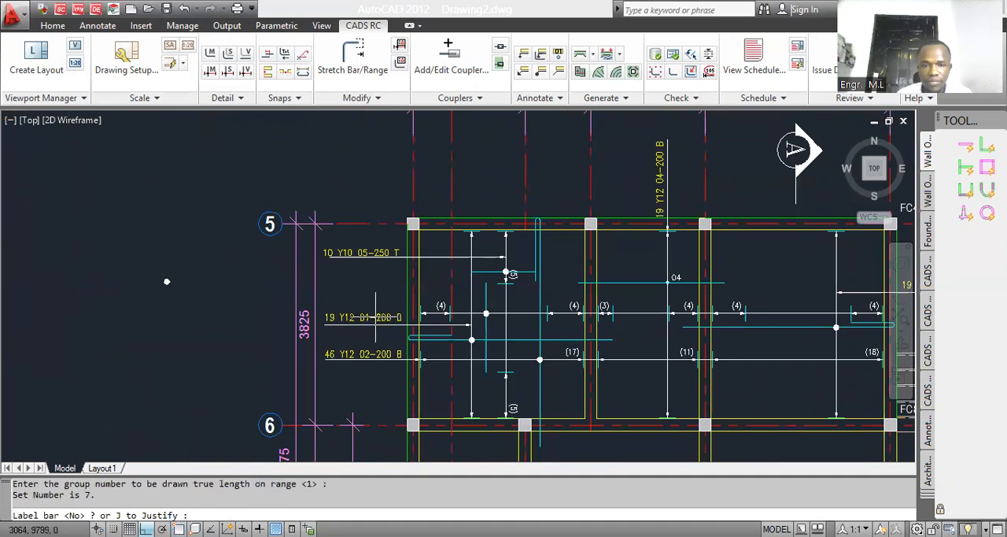
scroll(365, 311, "up", 3)
scroll(366, 311, "up", 2)
left_click(289, 294)
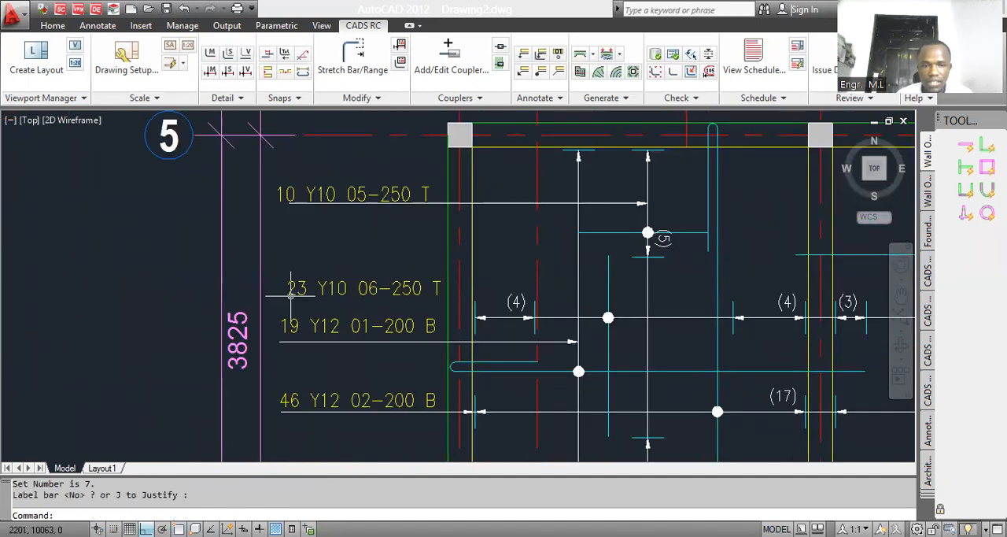
Step: Draw an underneath-type leader from the first (4) group beside grid 34 to the 23 Y10 06-250 T label
left_click(524, 70)
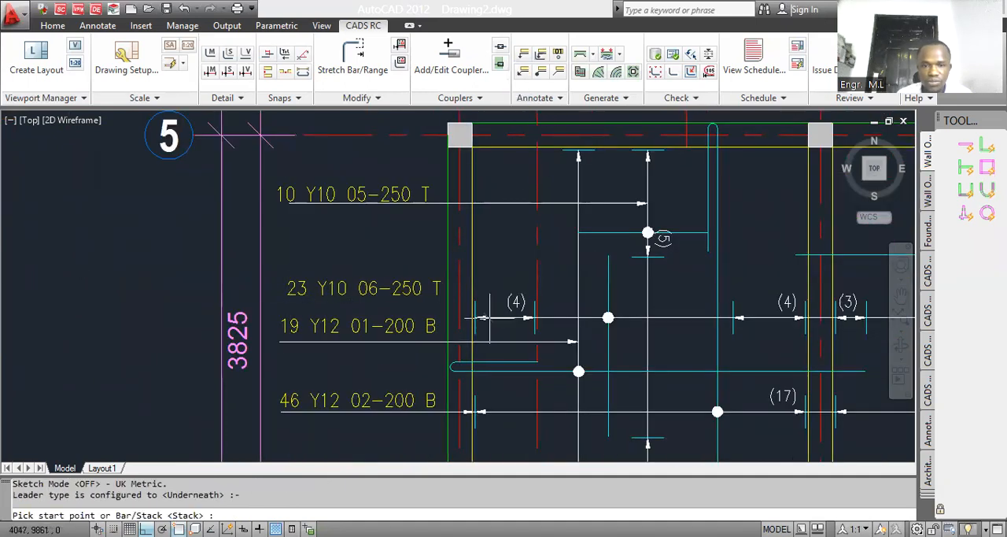
left_click(489, 313)
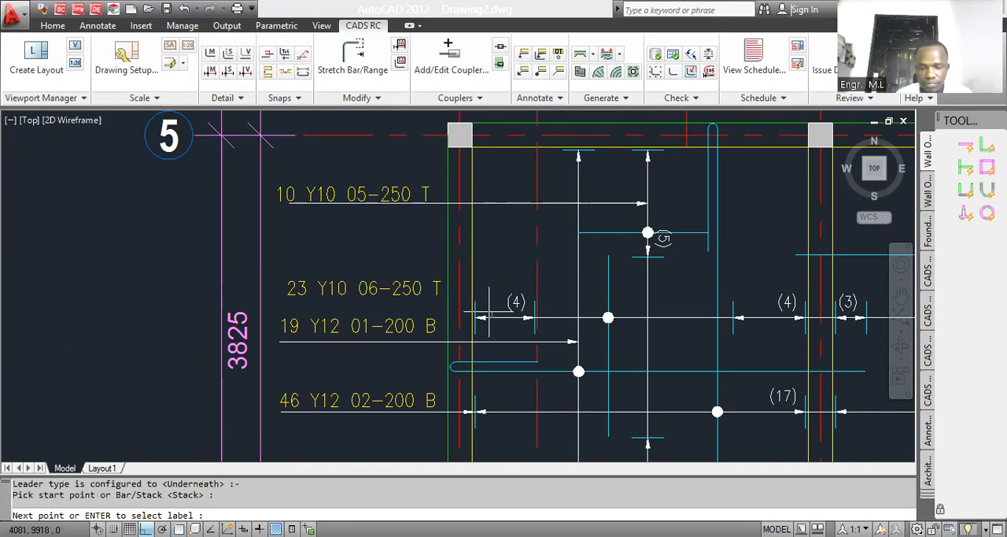
key("Escape")
Step: Move the 23 Y10 06-250 T label up above its leader line
type("m")
key("Return")
left_click(362, 288)
key("Return")
left_click(357, 276)
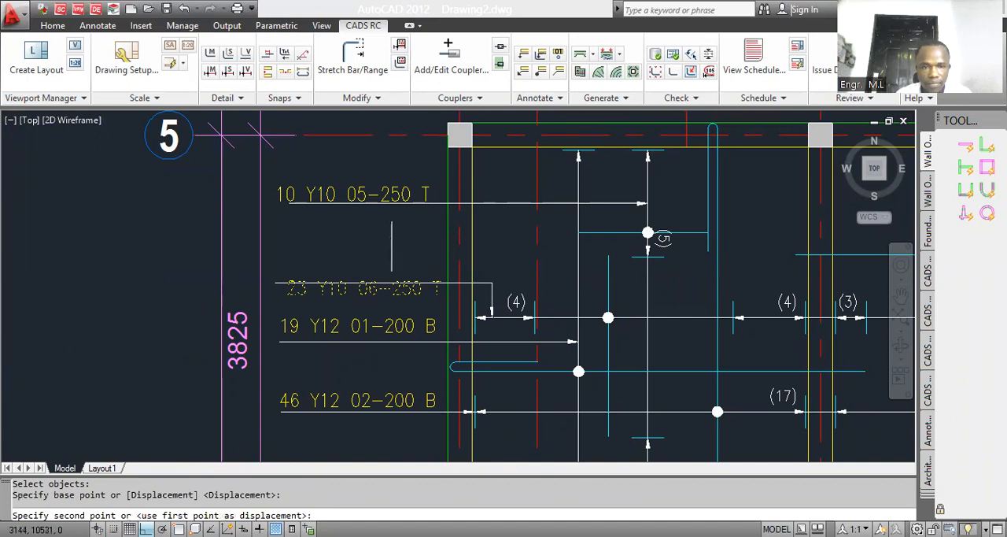
left_click(392, 247)
Step: Nudge the 23 Y10 06-250 T label so it lines up with the start of its leader
scroll(388, 256, "down", 1)
type("m")
key("Return")
left_click(381, 280)
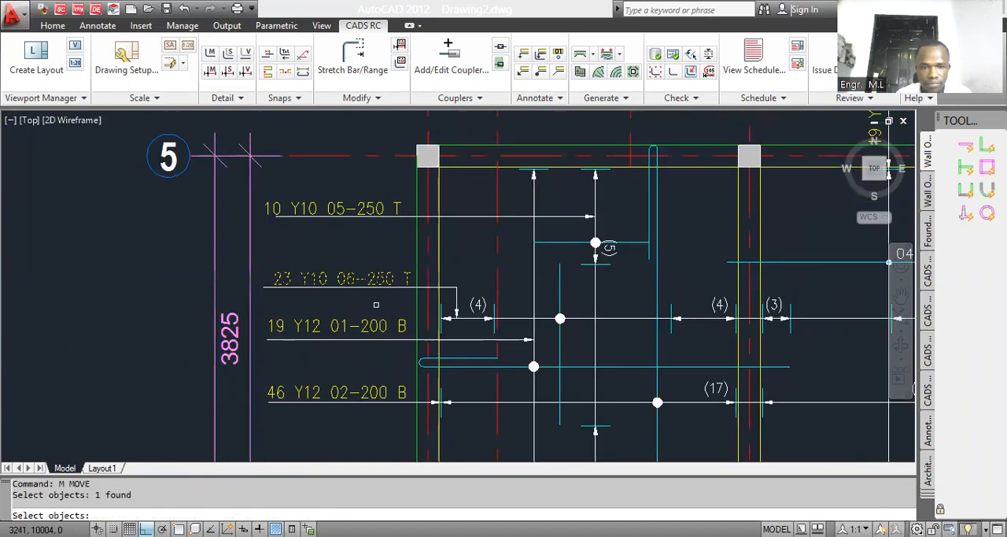
key("Return")
left_click(375, 304)
left_click(373, 302)
Step: Examine the stray dot outside grid 5 against the bar ranges between grids 34 and 37
scroll(432, 294, "down", 3)
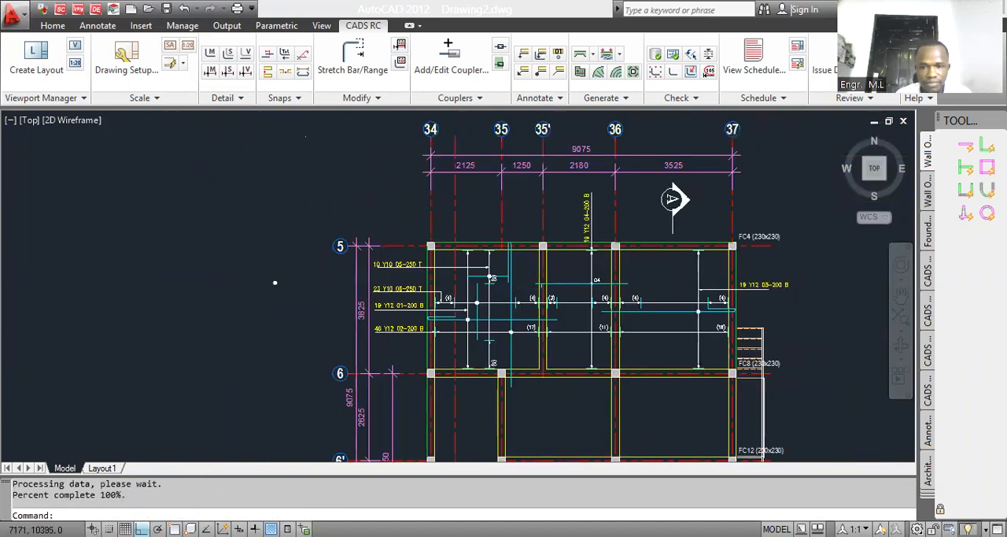
scroll(286, 292, "up", 2)
left_click(277, 283)
left_click(268, 278)
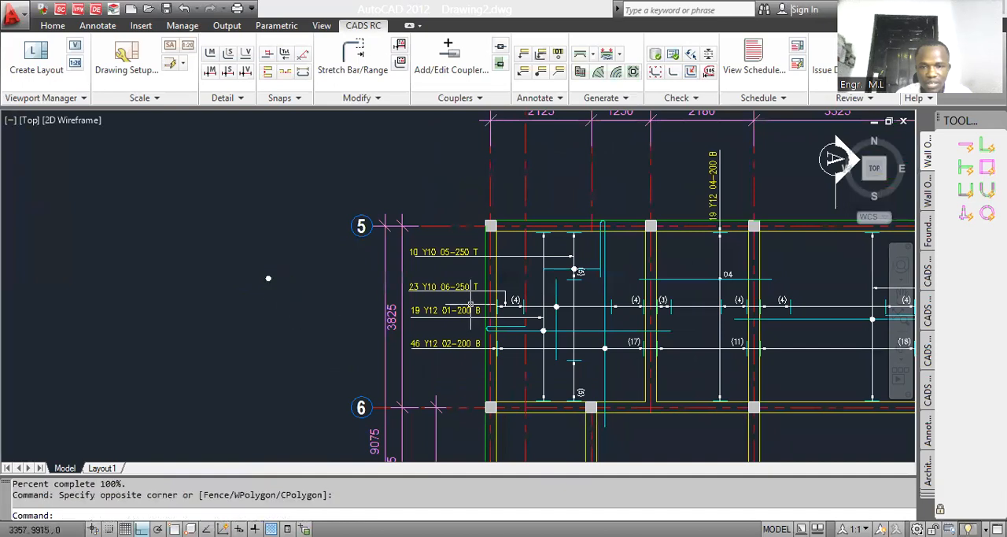
key("Escape")
left_click(269, 281)
key("Escape")
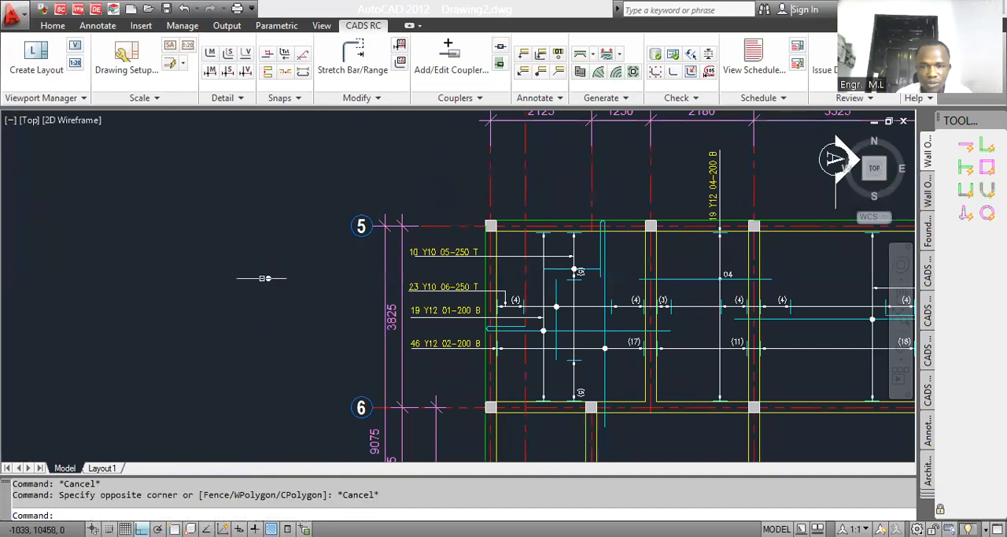
scroll(661, 283, "up", 3)
scroll(689, 293, "down", 2)
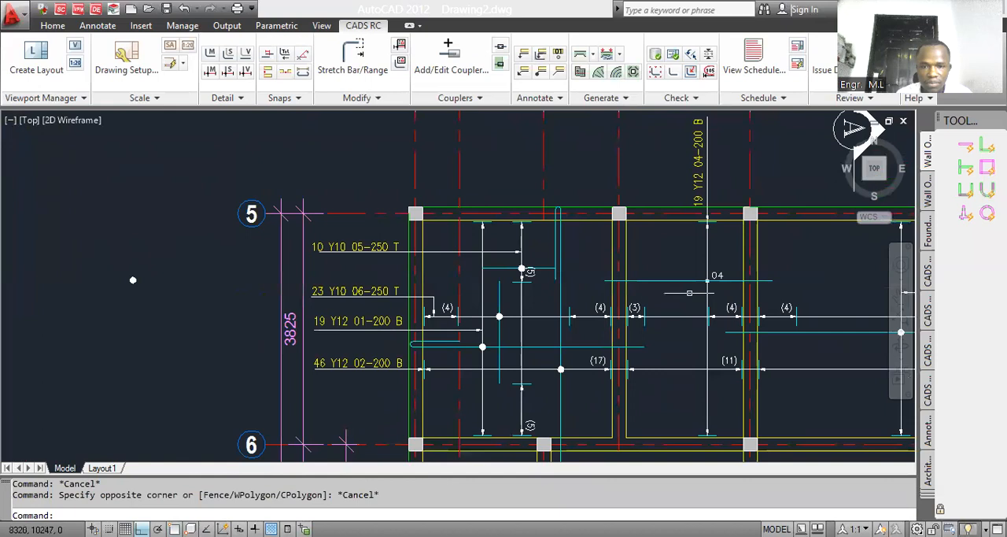
scroll(472, 318, "down", 2)
scroll(619, 290, "up", 3)
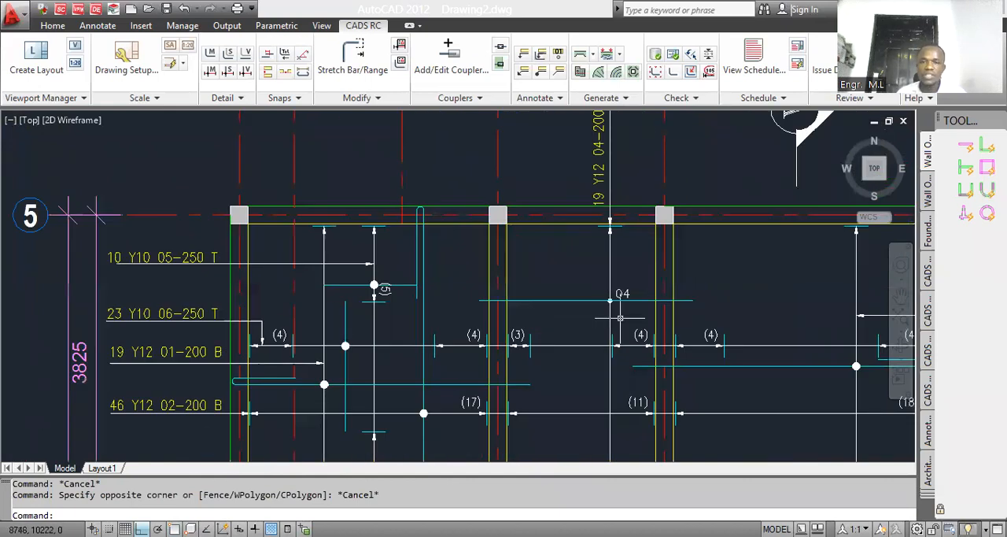
scroll(618, 307, "down", 2)
scroll(158, 292, "down", 2)
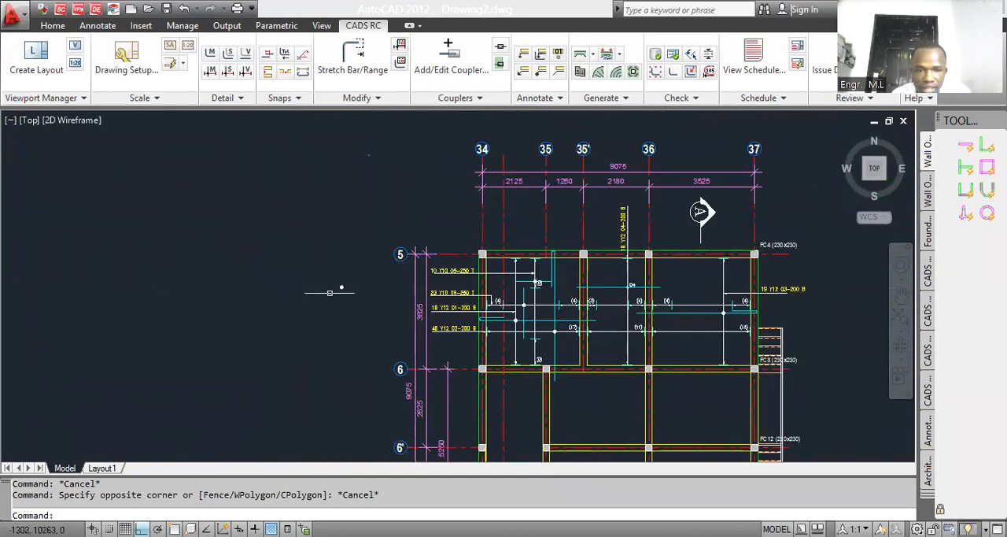
Step: Try erasing the stray dot outside grid 5, and undo the deletion
scroll(346, 285, "up", 1)
left_click_drag(362, 306, 331, 274)
key("Delete")
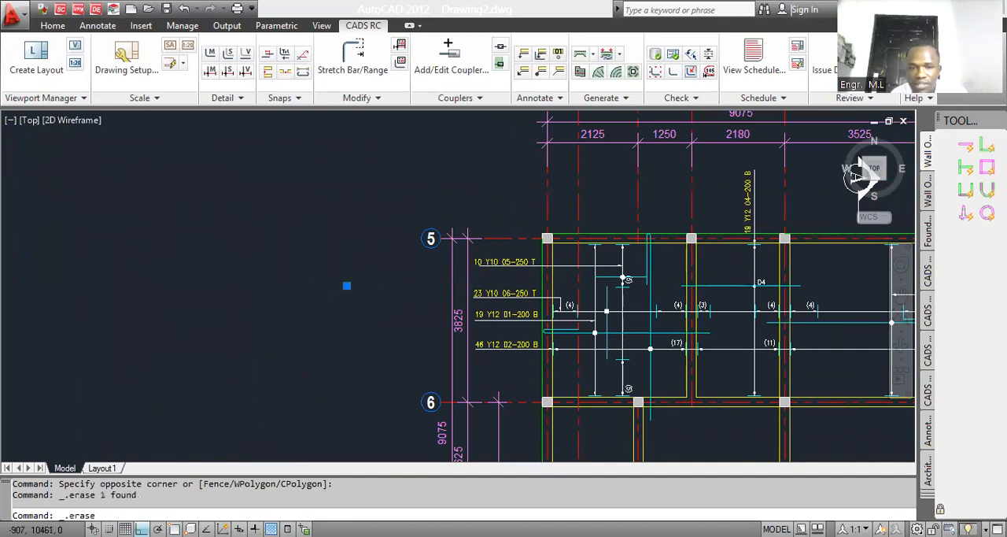
left_click(416, 289)
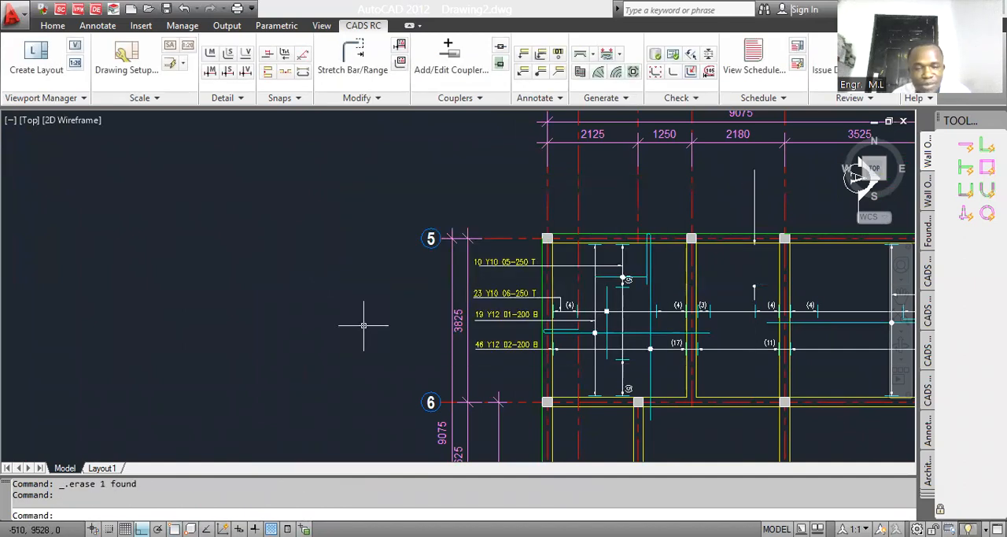
key("ctrl+z")
Step: Move the stray dot onto the intersection of bar 04 and its vertical range line
type("m")
key("Return")
left_click(366, 321)
left_click(320, 284)
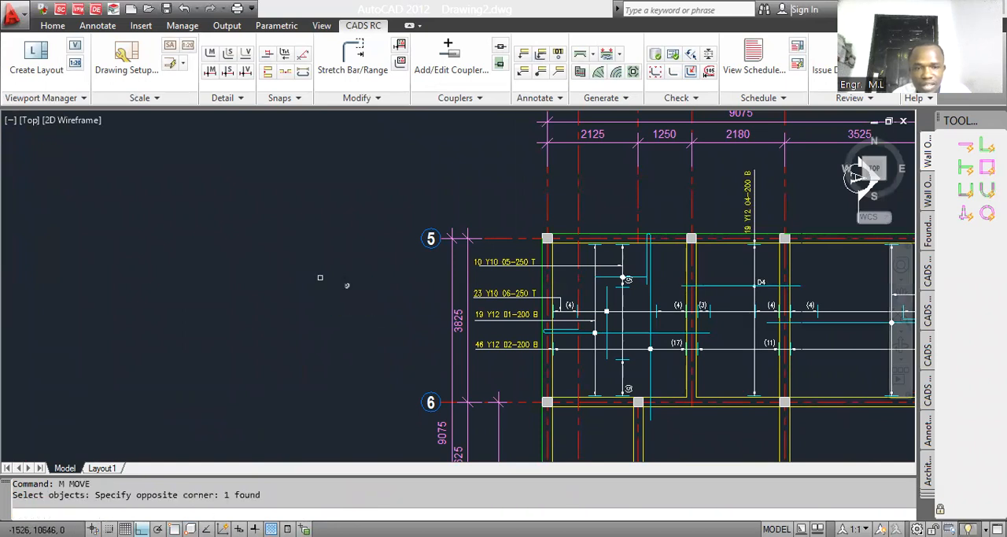
key("Return")
left_click(338, 309)
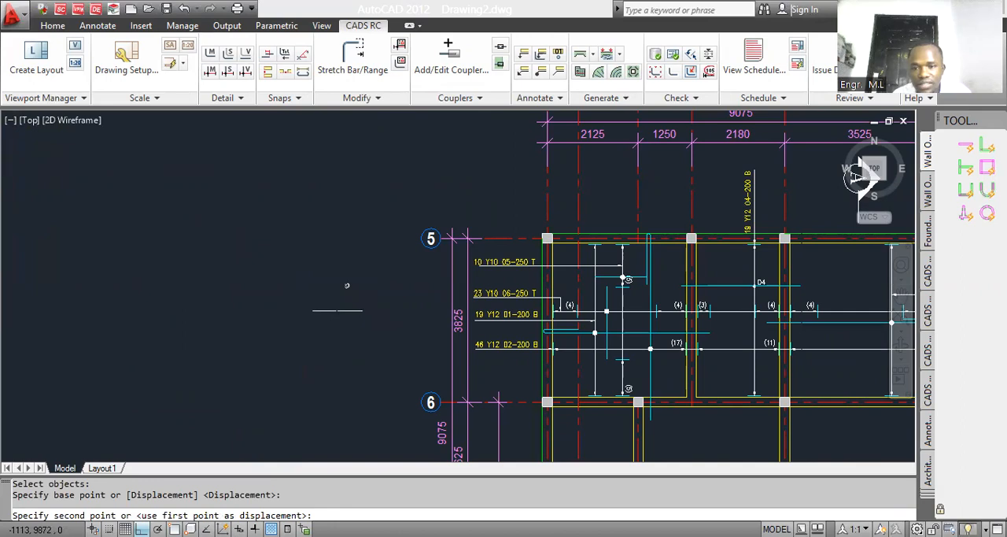
scroll(657, 309, "up", 1)
left_click(652, 311)
scroll(423, 307, "down", 4)
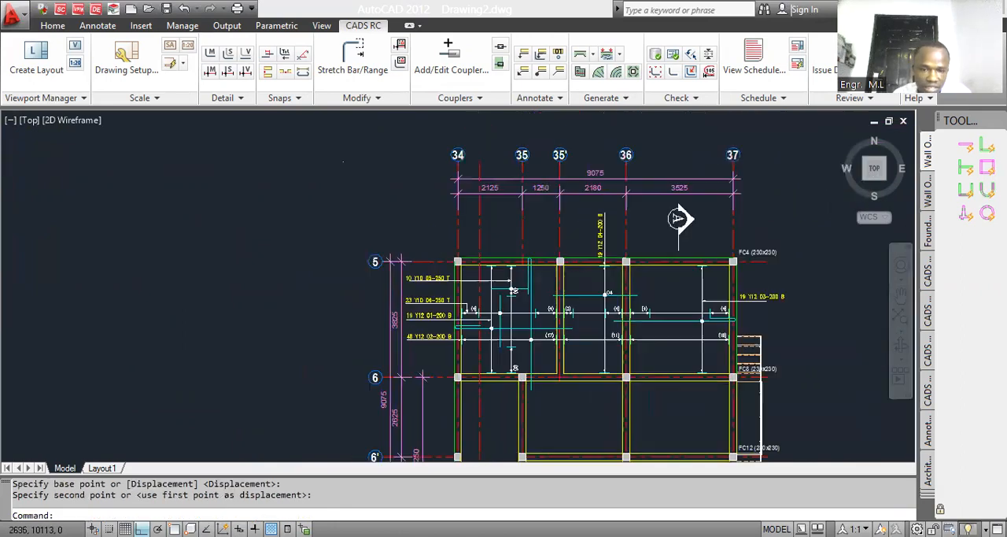
scroll(540, 314, "up", 3)
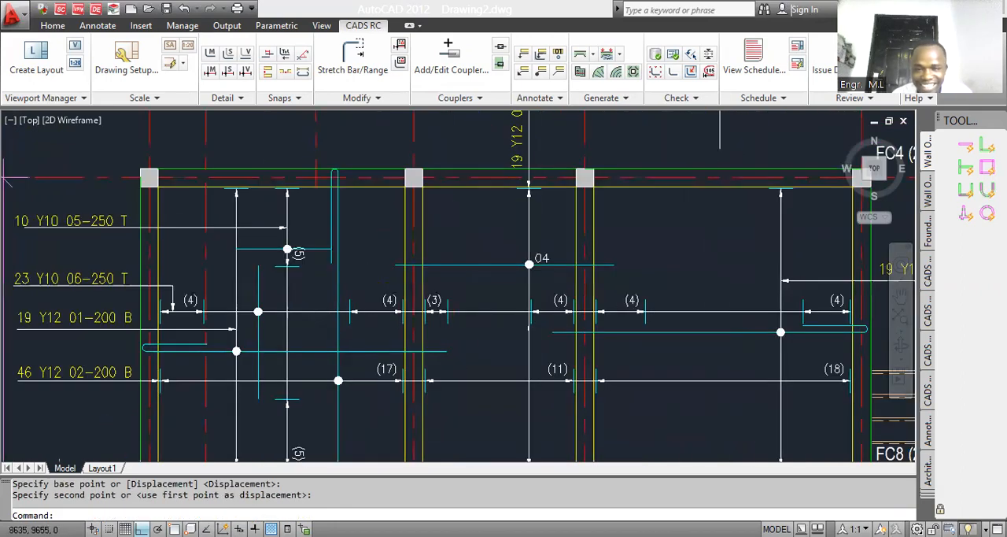
Step: Copy the horizontal top bar 05 range into the two bays between grids 35' and 37 using Copy Bar Set
scroll(398, 287, "down", 1)
key("Return")
scroll(319, 266, "up", 3)
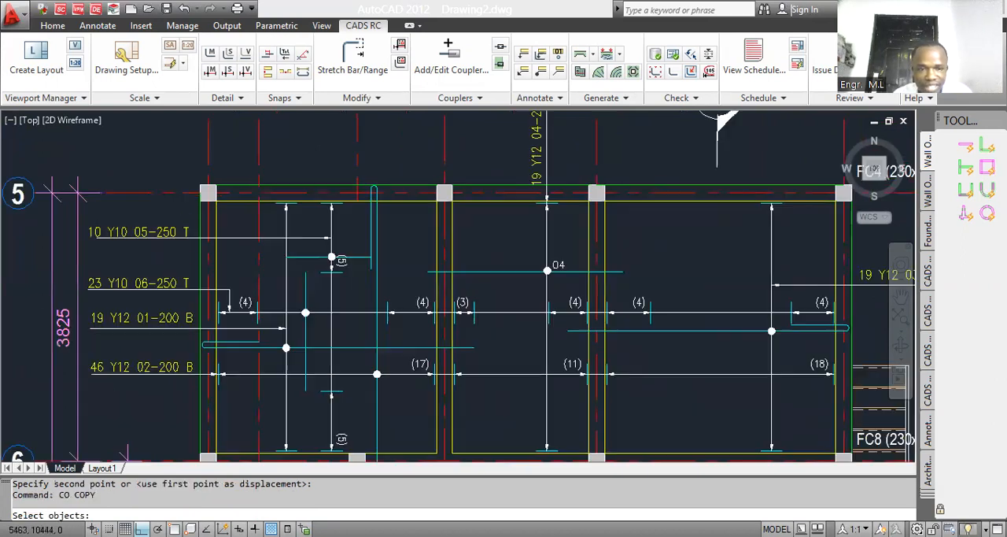
left_click(343, 241)
left_click(319, 277)
key("Return")
left_click(333, 250)
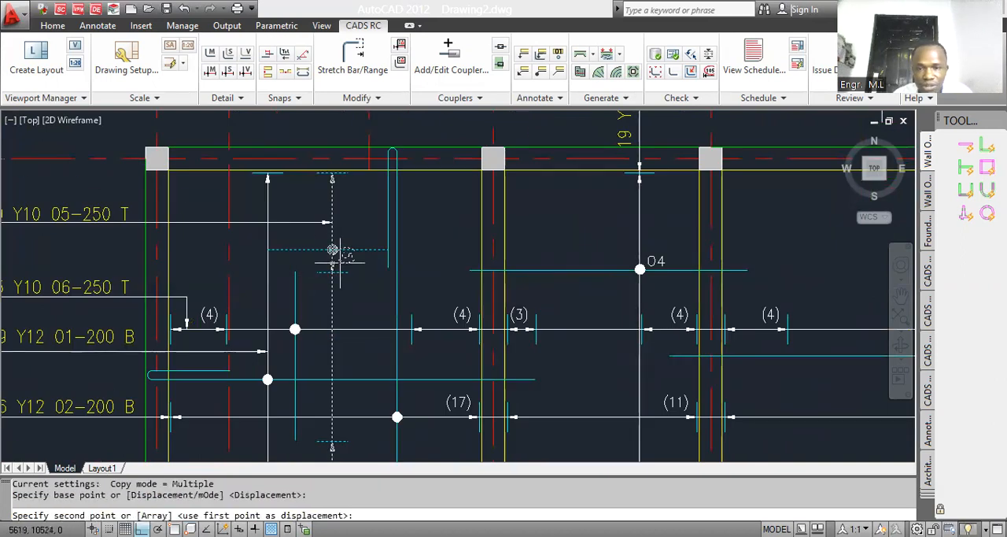
left_click(472, 312)
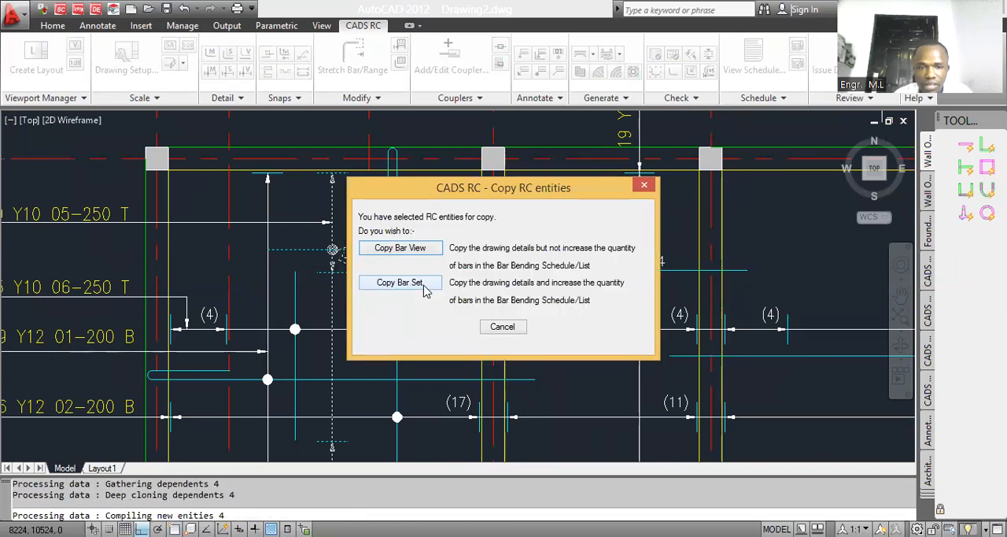
left_click(424, 287)
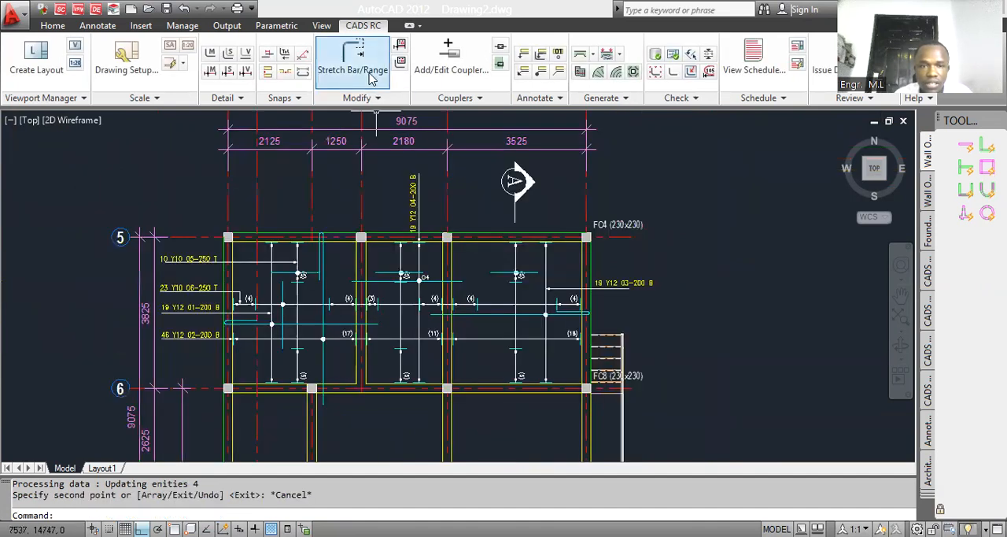
Step: Stretch the copied top bar between grids 36 and 37 toward grid 36, to the end mark of the adjacent (4) group
left_click(368, 62)
key("Return")
left_click(485, 279)
left_click(441, 239)
left_click(466, 260)
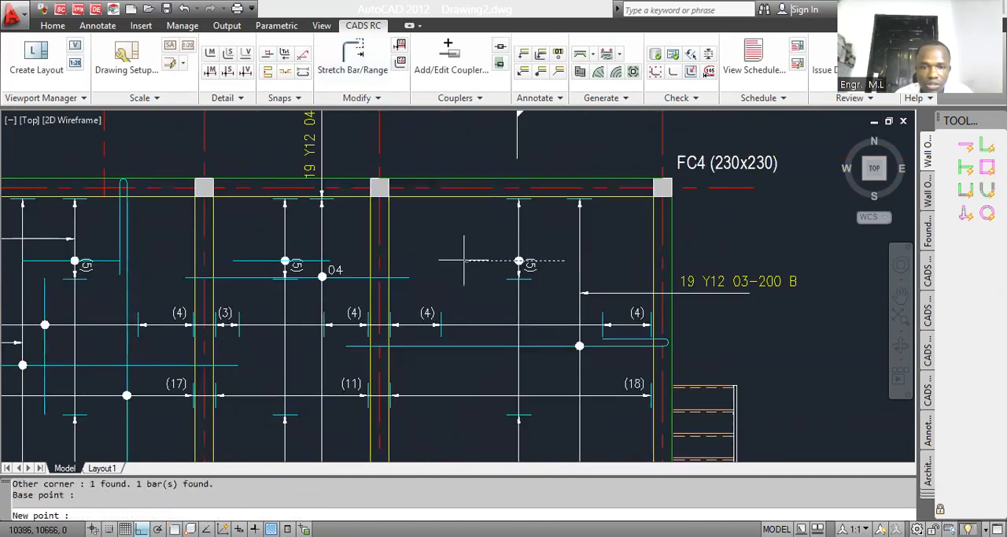
left_click(464, 260)
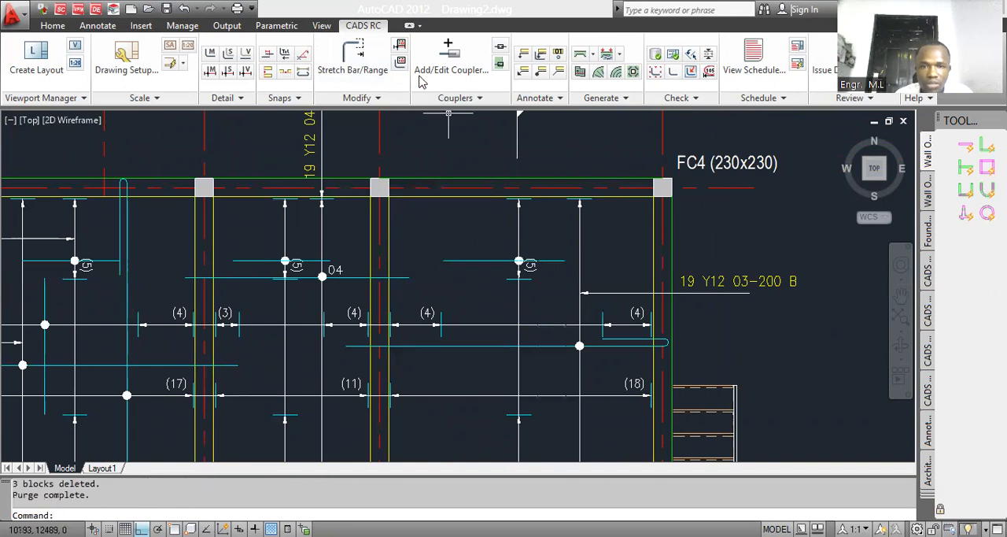
Step: Stretch the top bar between grids 36 and 37 toward grid 37, up to the adjacent (4) group's end mark
left_click(352, 59)
key("Return")
left_click(581, 297)
left_click(550, 265)
left_click(566, 274)
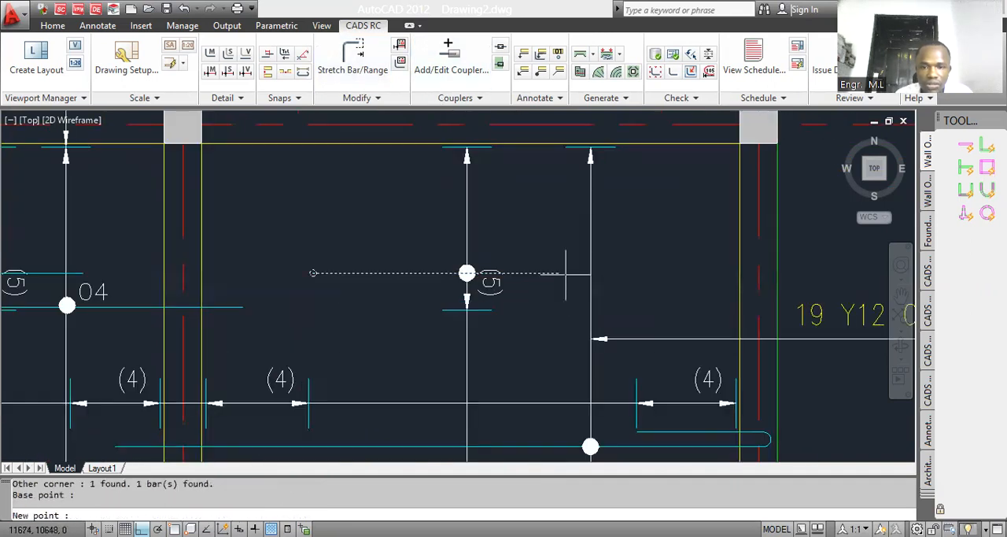
left_click(581, 276)
scroll(580, 279, "down", 4)
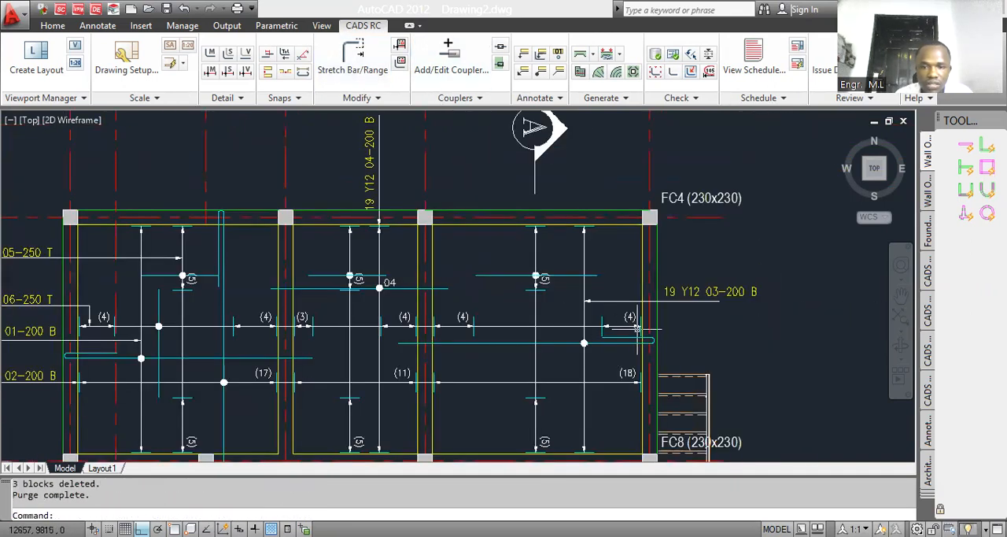
scroll(618, 333, "up", 3)
scroll(587, 335, "down", 4)
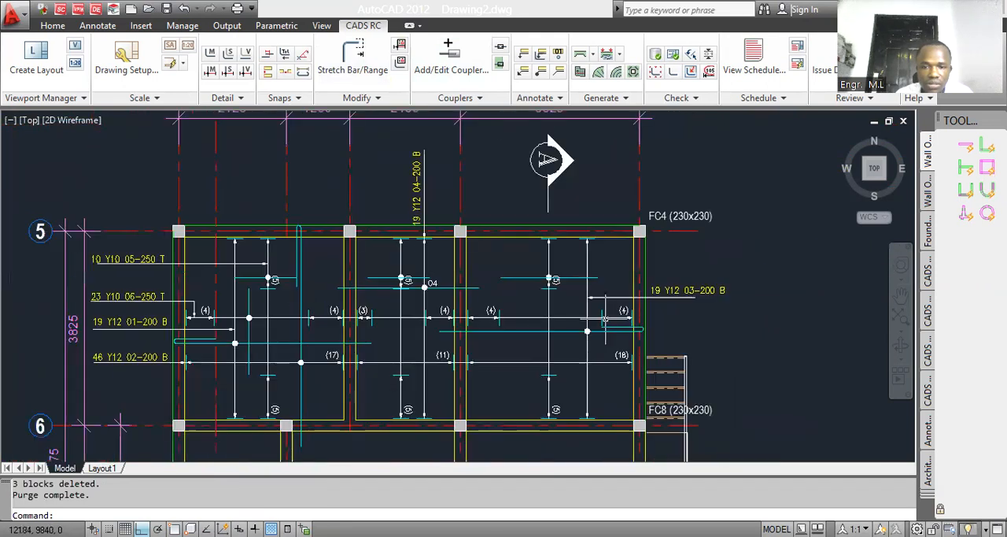
scroll(559, 293, "down", 1)
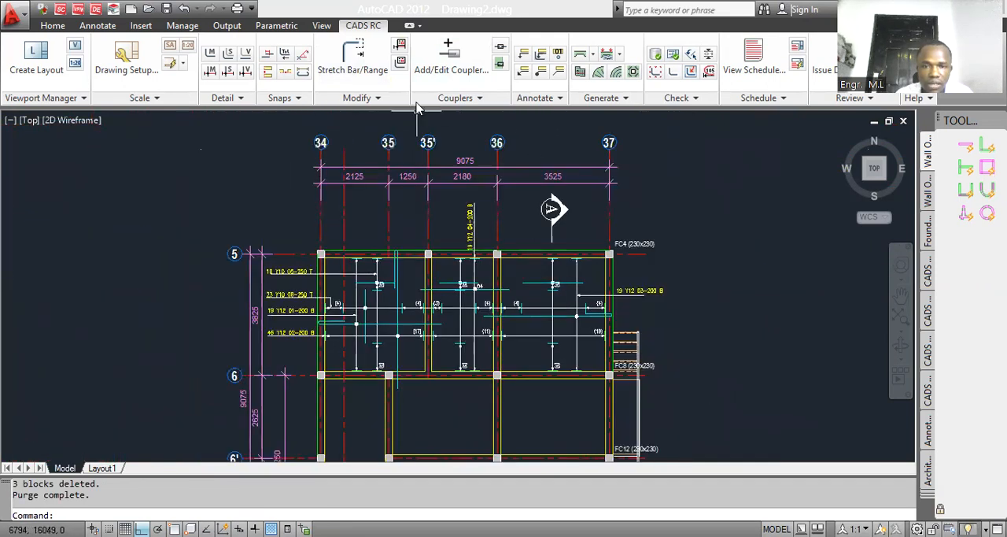
Step: Draw a leader from the upper top bar range between grids 36 and 37 out past grid 37 and label it 10 Y10 07-250 T
left_click(525, 72)
scroll(575, 286, "up", 2)
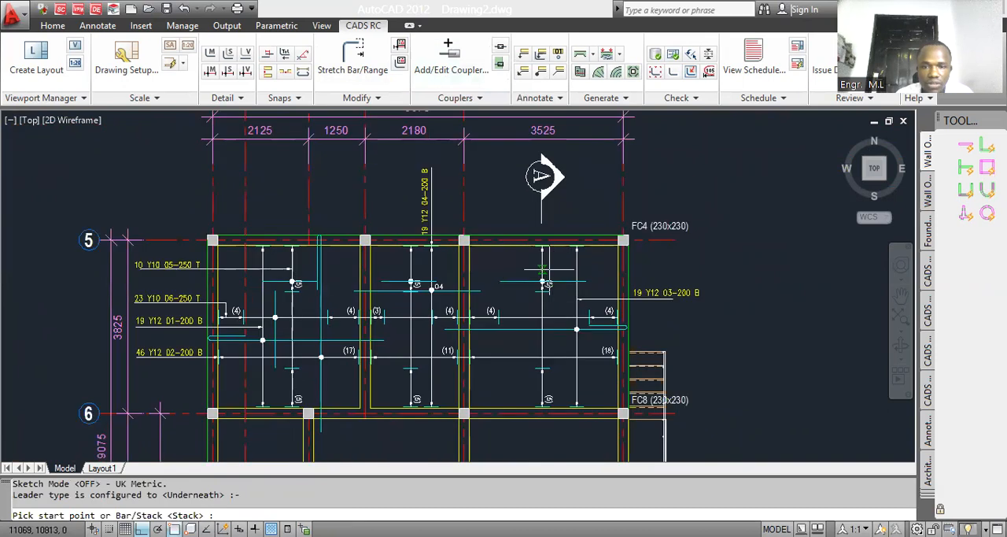
left_click(545, 266)
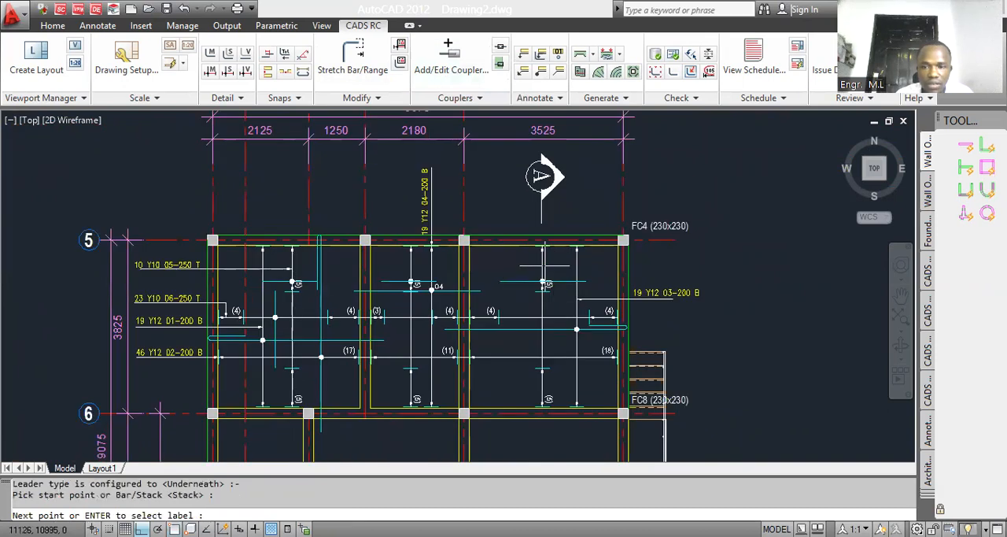
left_click(546, 72)
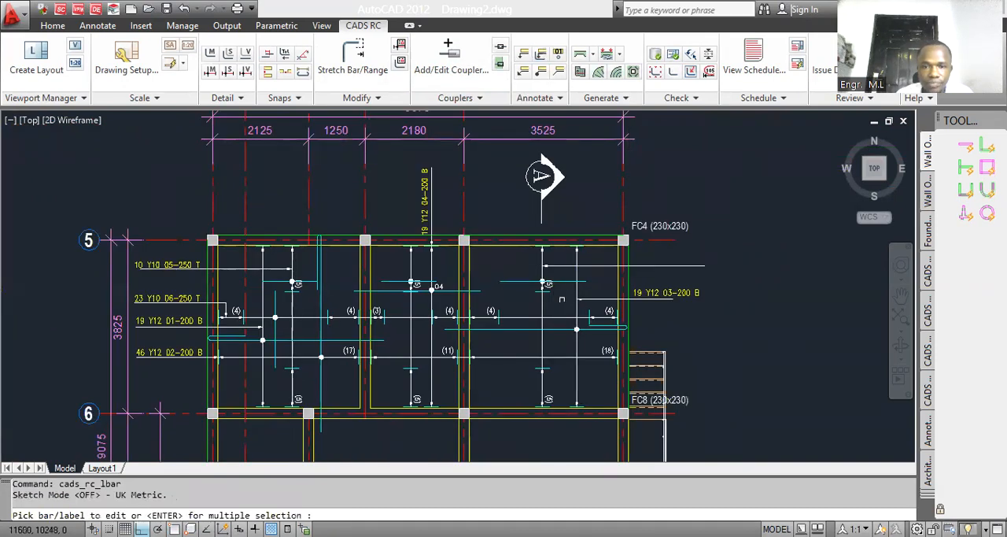
left_click(551, 281)
scroll(636, 258, "up", 3)
left_click(636, 270)
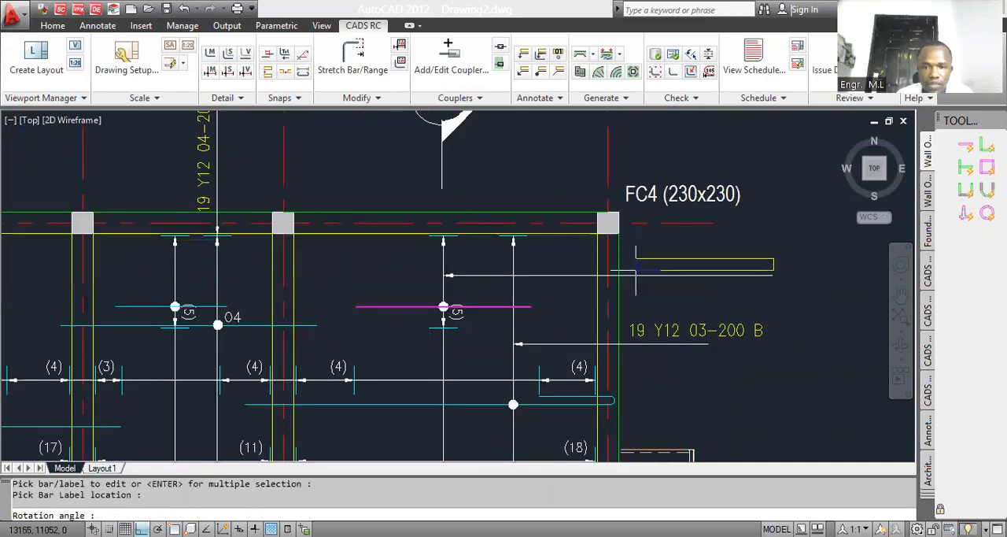
key("Return")
key("Escape")
scroll(595, 291, "down", 5)
scroll(438, 299, "up", 2)
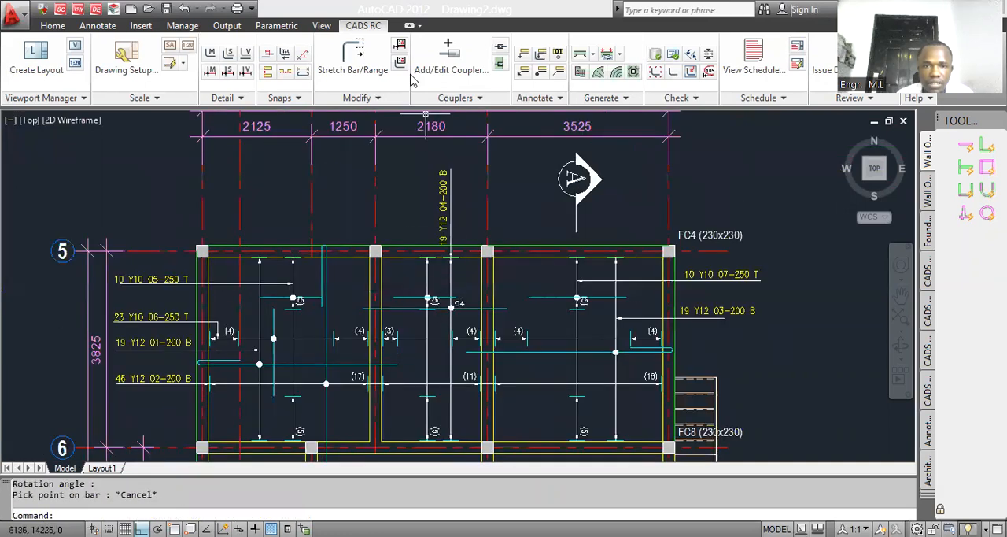
Step: Draw a leader up past grid 5 from the top bar range between grids 35' and 36 and label it 10 Y10 05-250 T
left_click(520, 73)
scroll(433, 279, "up", 8)
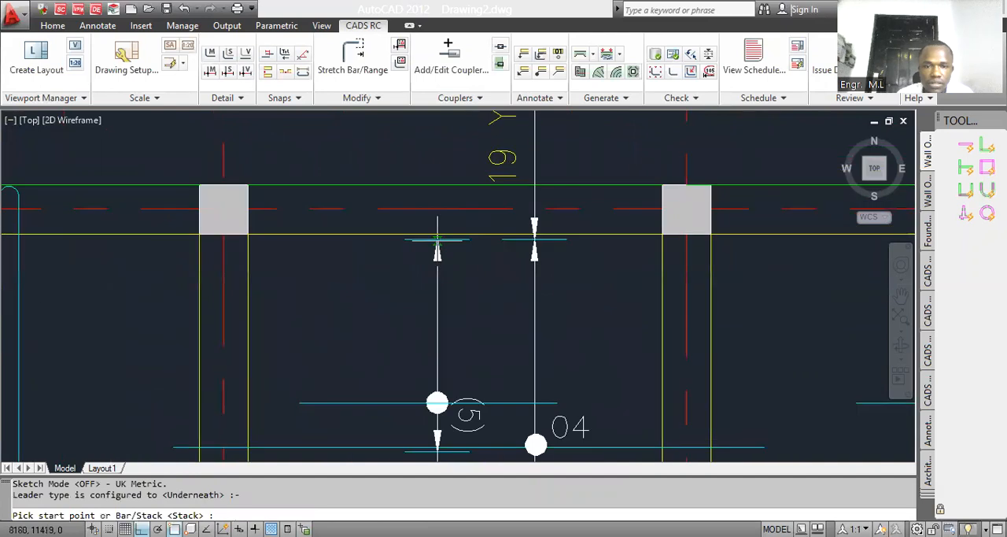
left_click(437, 239)
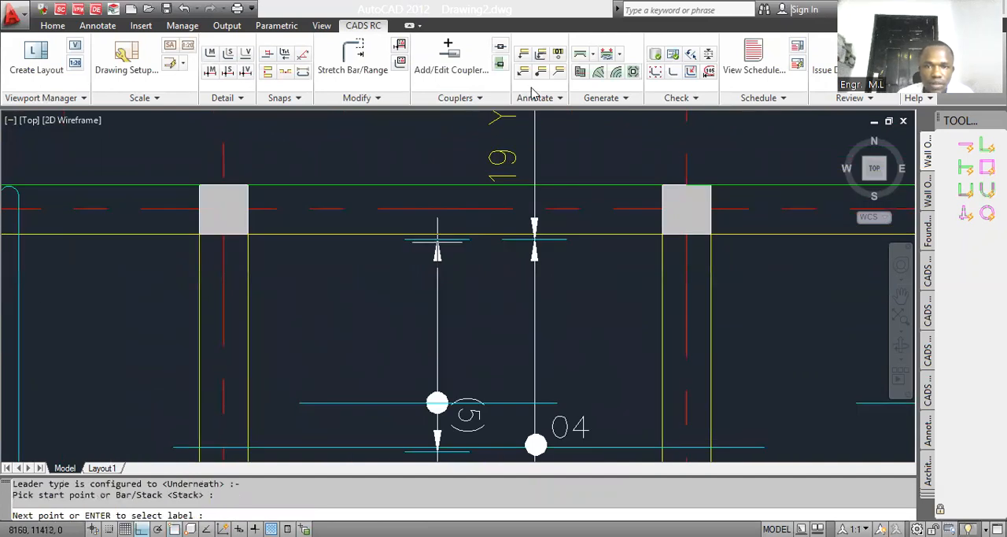
left_click(540, 57)
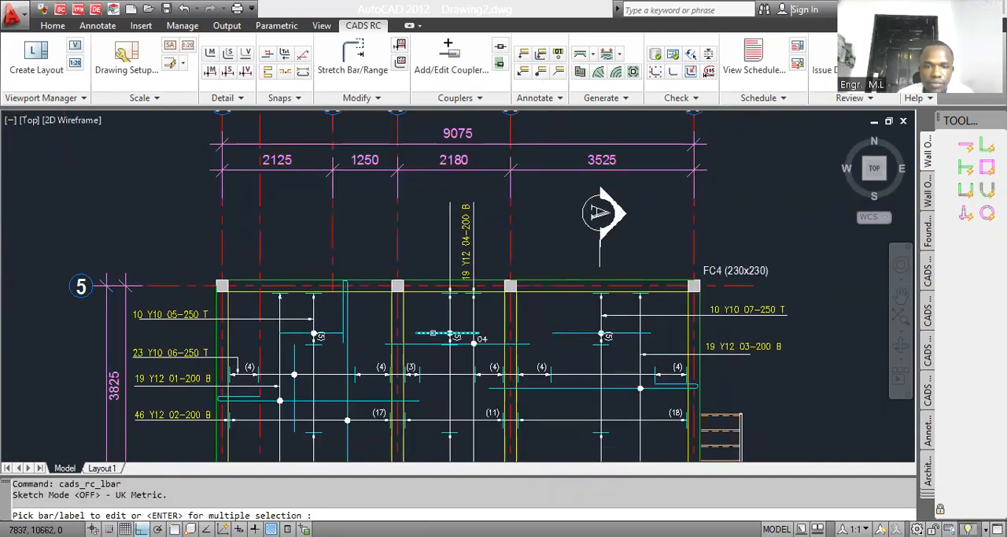
left_click(433, 330)
scroll(421, 240, "up", 3)
left_click(421, 240)
key("Return")
key("Escape")
Step: Match the new 10 Y10 05-250 T label's properties to the vertical 19 Y12 04-200 B label
type("MA")
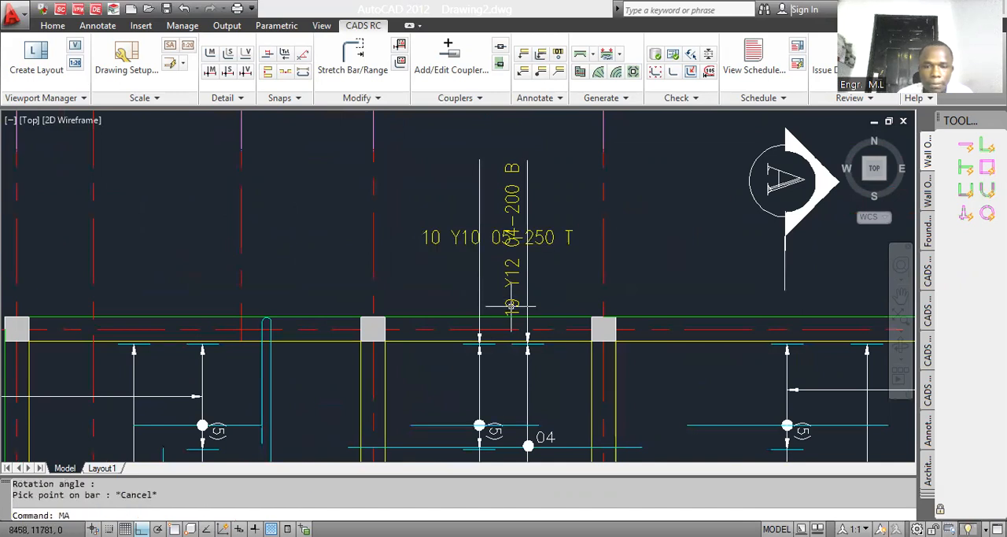
key("Return")
left_click(510, 302)
left_click(452, 243)
left_click(449, 242)
key("Escape")
Step: Move the vertical 10 Y10 05-250 T label beside its leader above grid 5, with Ortho off
type("M")
key("Return")
left_click(444, 248)
left_click(411, 233)
key("Return")
left_click(429, 262)
key("F8")
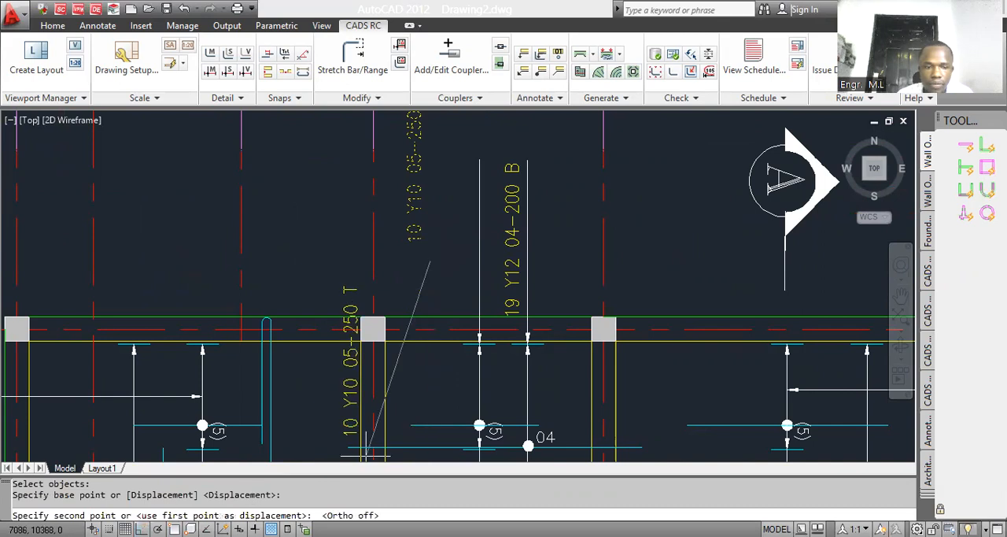
left_click(483, 324)
scroll(462, 252, "down", 4)
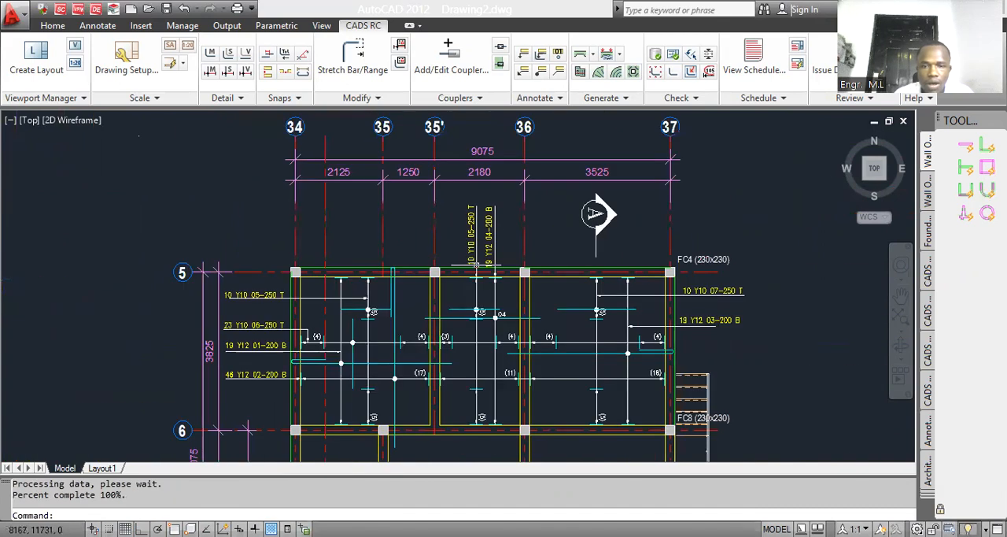
Step: Move bar 04 with its dot and mark straight down to just above the (11) range line, with Ortho on
scroll(483, 332, "up", 5)
type("M")
key("Return")
left_click(482, 262)
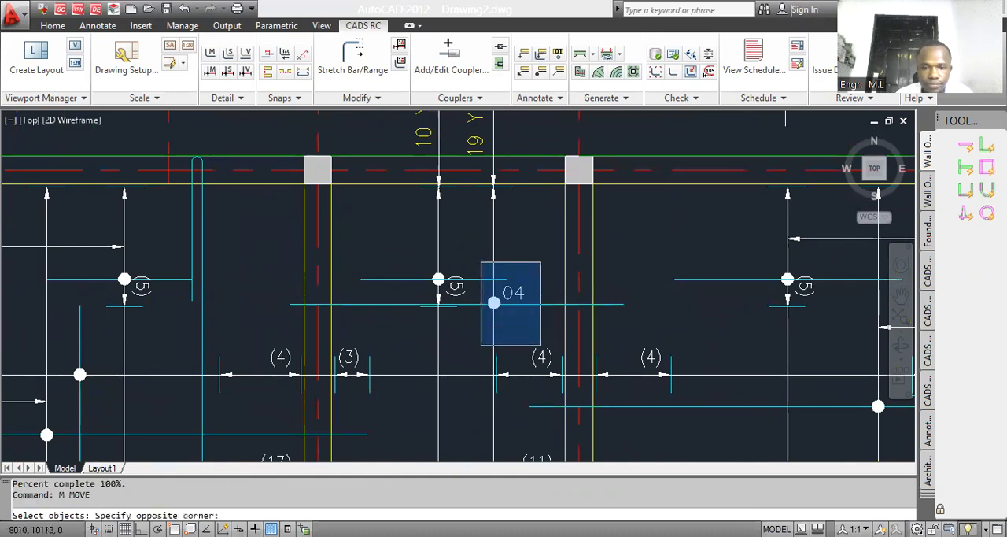
left_click(543, 346)
left_click(542, 344)
left_click(510, 285)
scroll(506, 269, "down", 2)
key("Return")
left_click(599, 265)
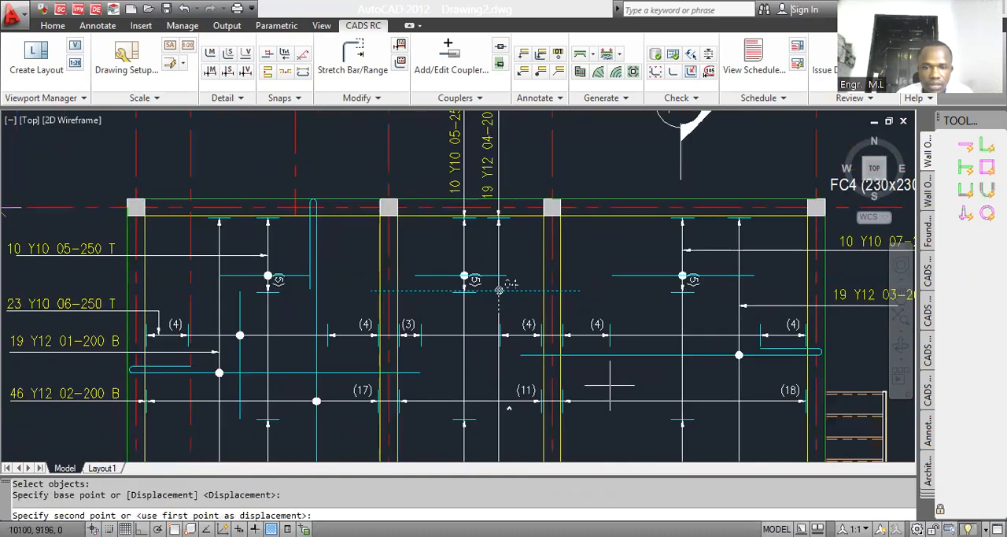
key("F8")
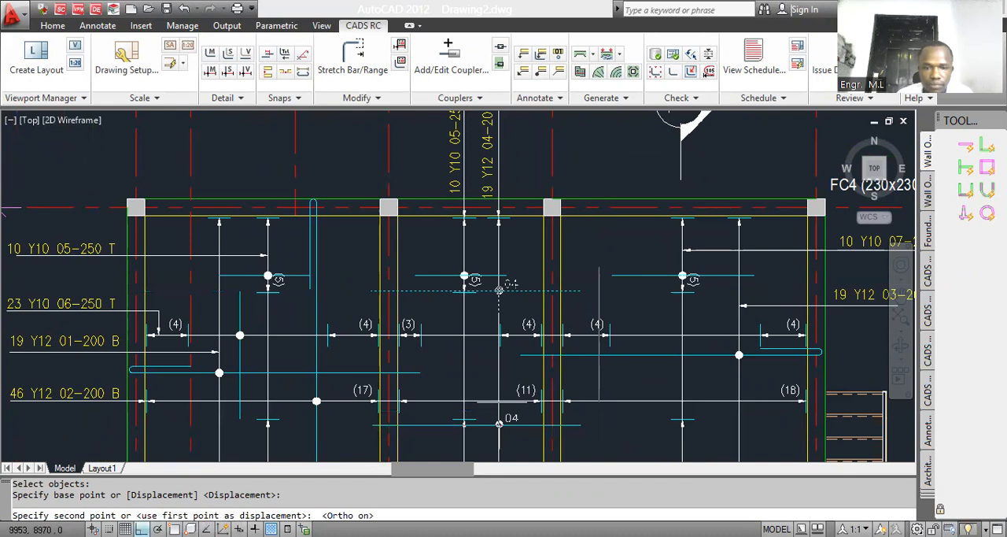
left_click(499, 289)
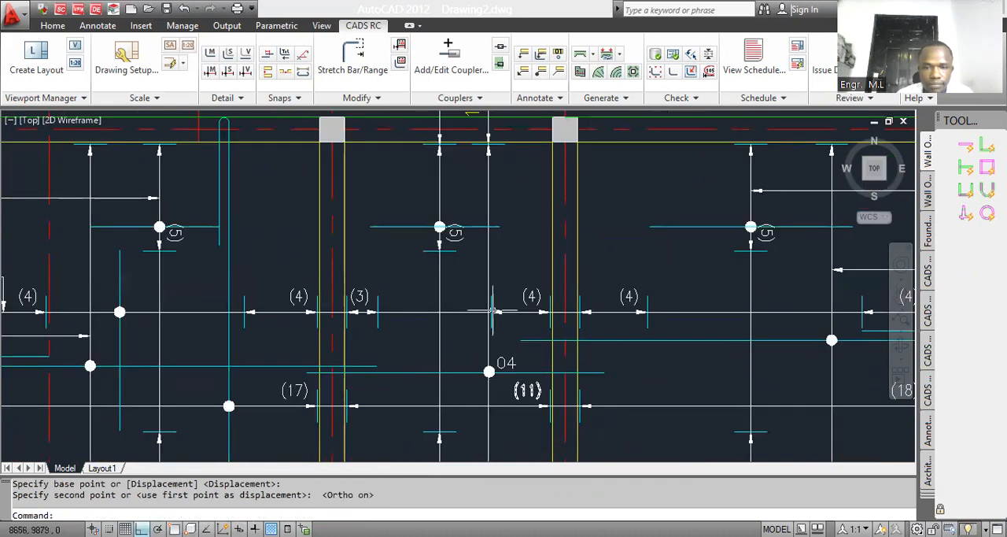
scroll(502, 311, "down", 3)
scroll(494, 333, "up", 2)
type("c")
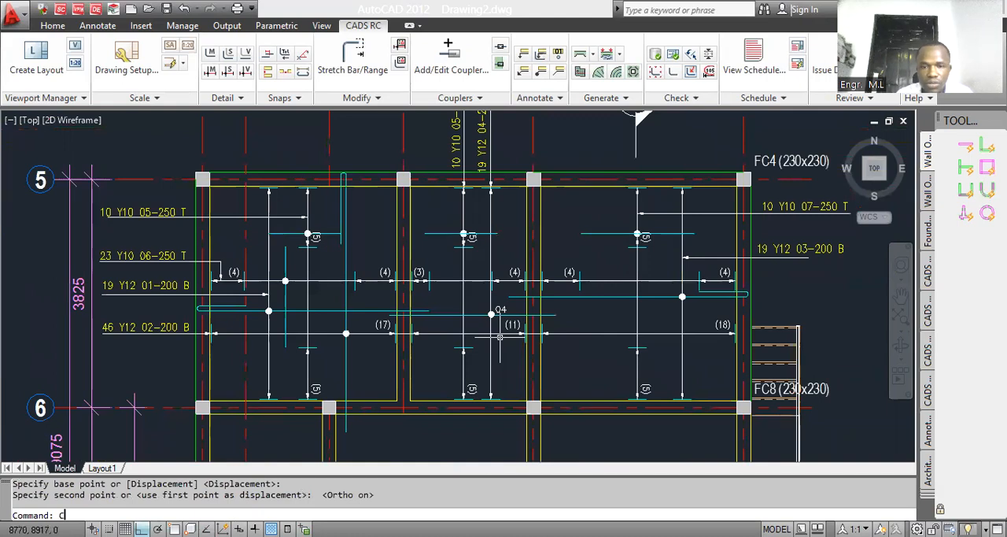
type("o")
key("Return")
scroll(500, 337, "up", 4)
left_click(483, 319)
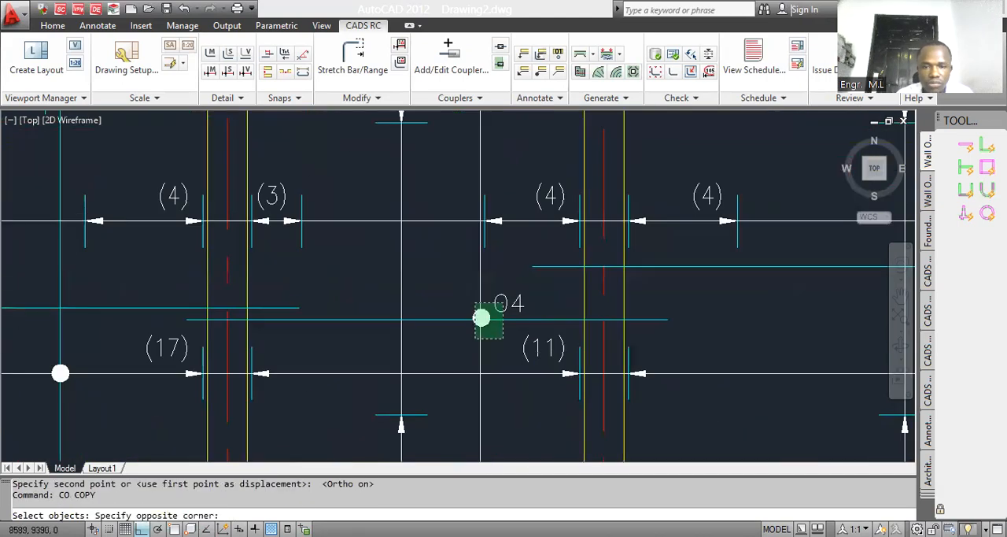
left_click(486, 325)
scroll(488, 328, "down", 5)
scroll(493, 234, "up", 2)
left_click(504, 226)
left_click(478, 211)
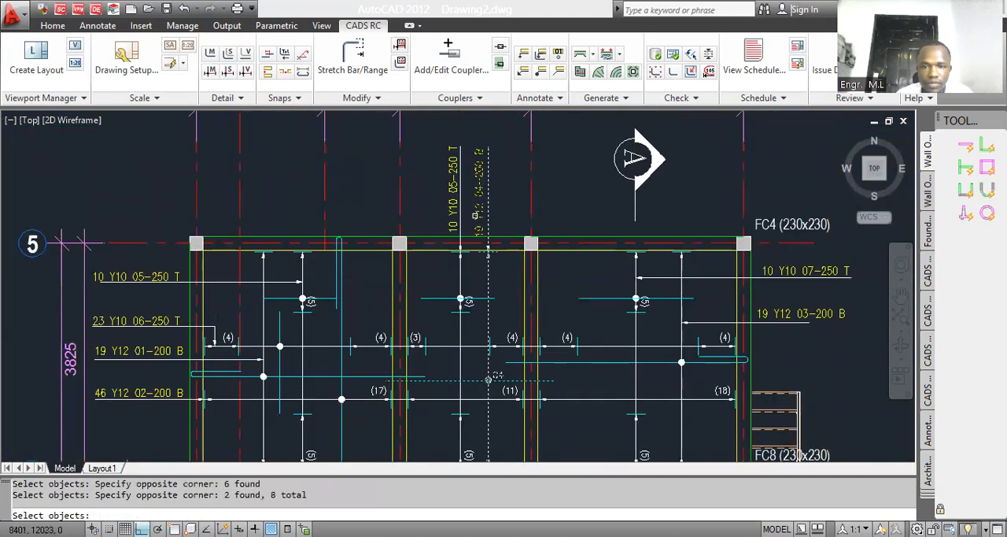
scroll(476, 217, "up", 5)
key("Escape")
type("m")
key("Return")
left_click(512, 249)
left_click(486, 232)
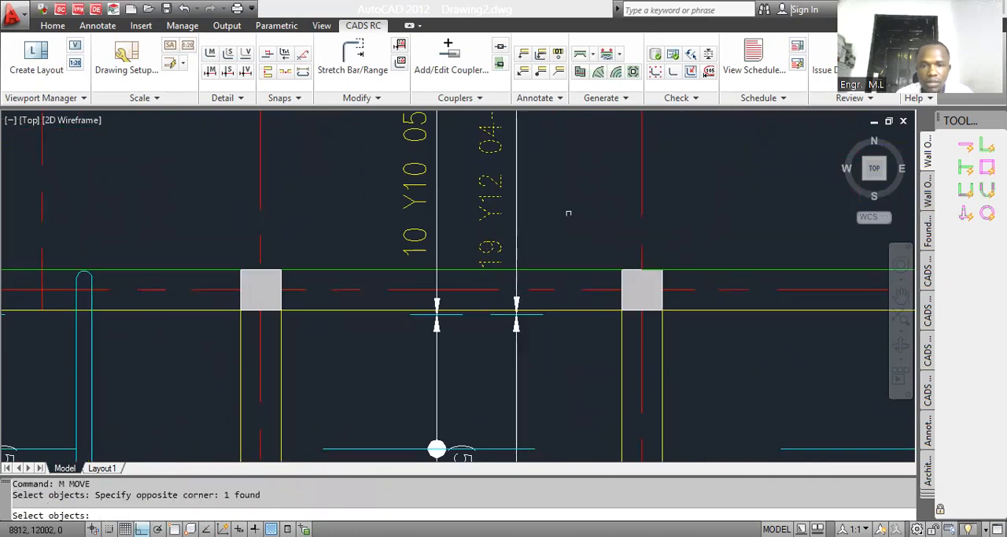
key("Return")
left_click(567, 205)
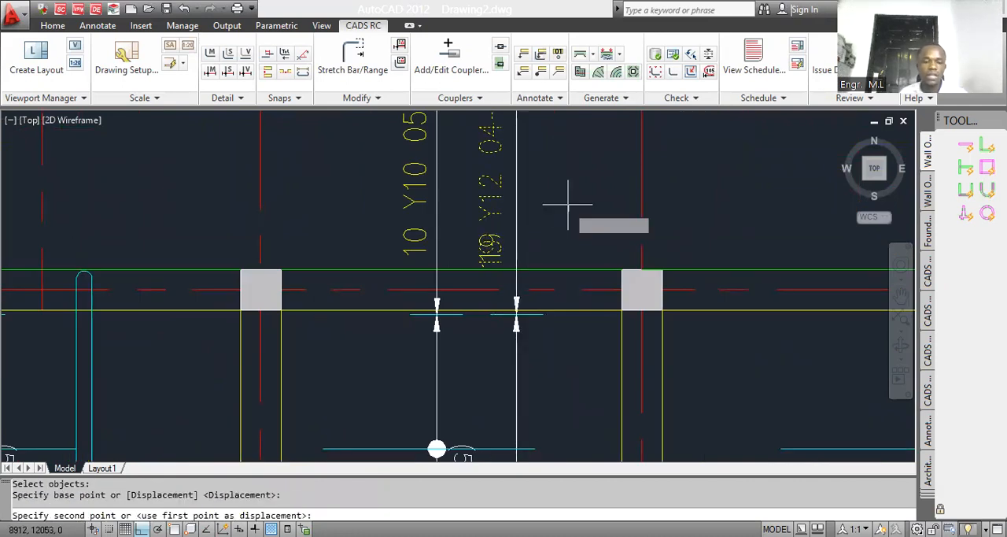
key("Escape")
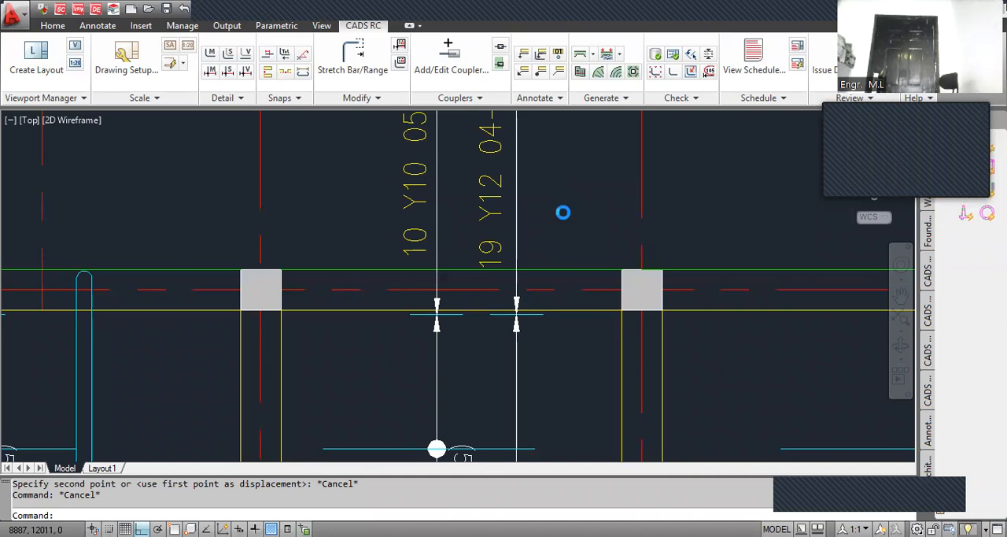
Step: Begin saving the drawing to a file
key("ctrl+s")
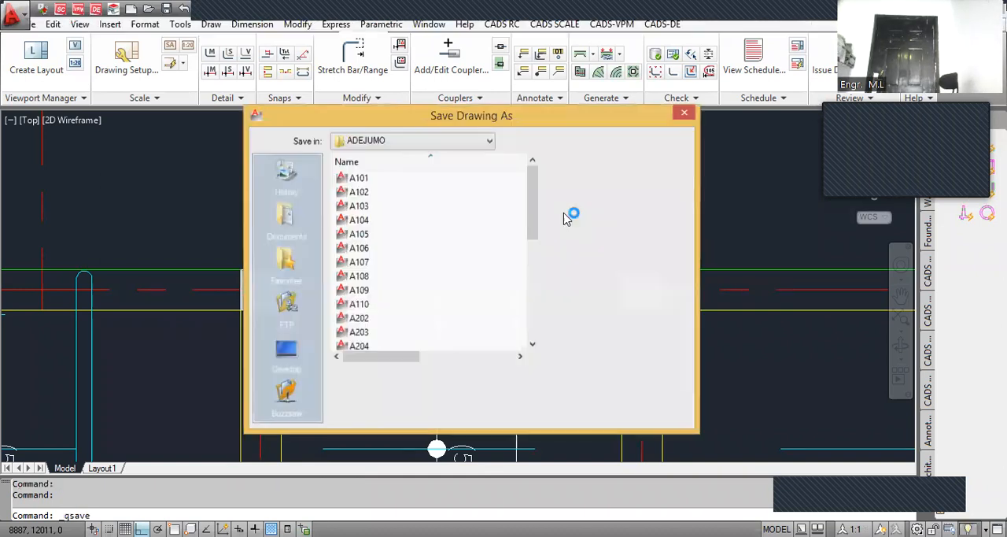